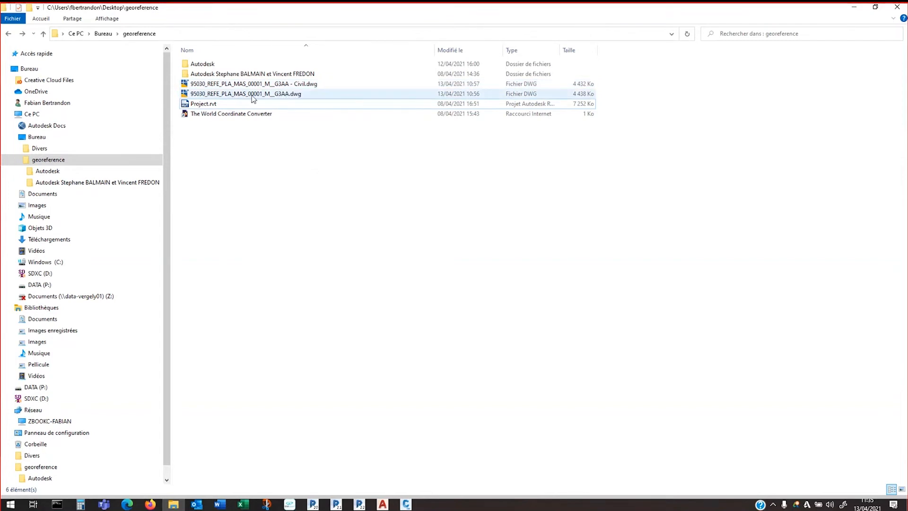
Switch to AutoCAD and open 95030_REFE_PLA_MAS_00001_M__G3AA.dwg from the georeference folder, leaving external graphics undisplayed
click(382, 505)
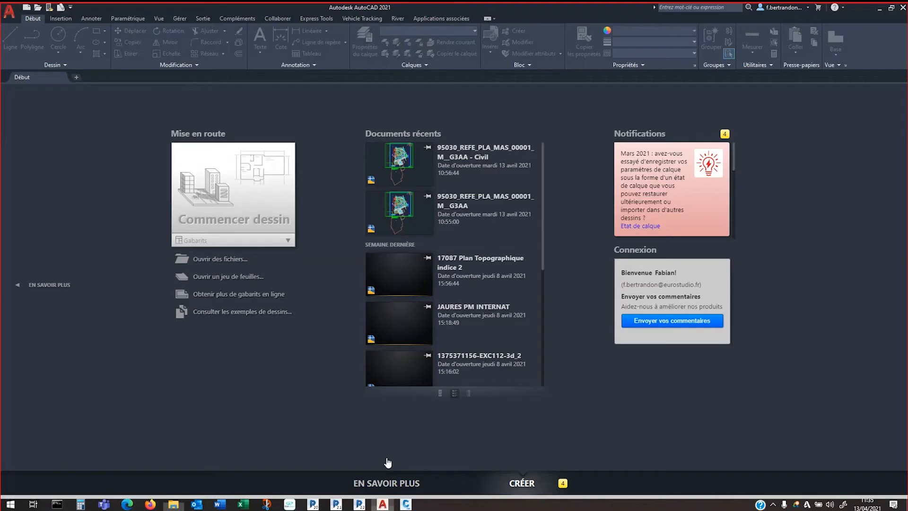
click(37, 8)
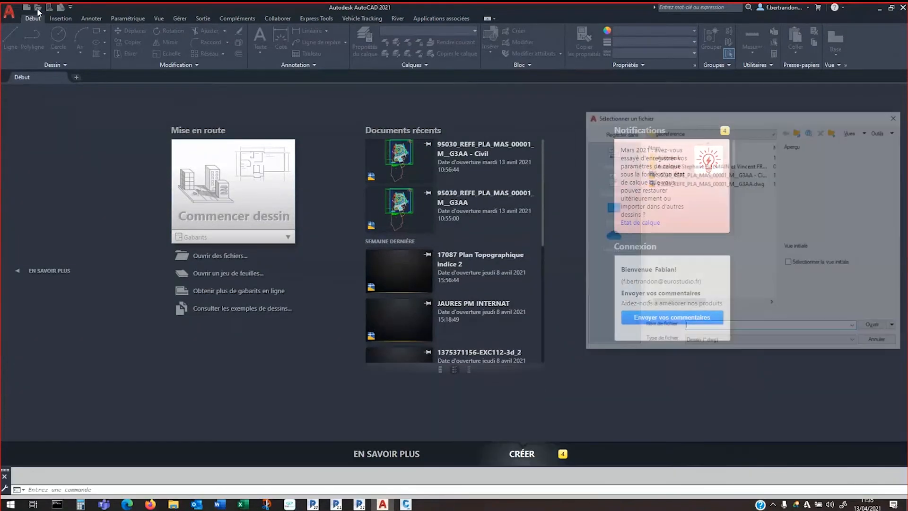
drag(783, 118, 411, 92)
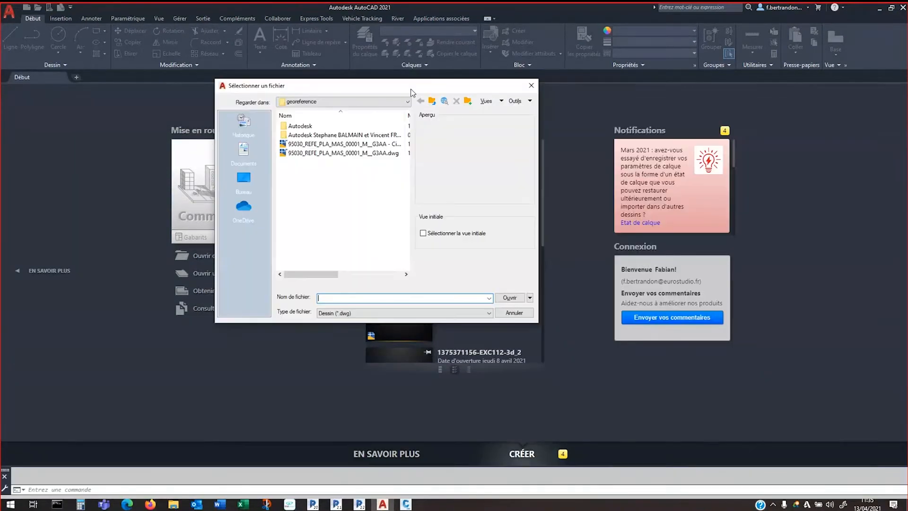
click(337, 153)
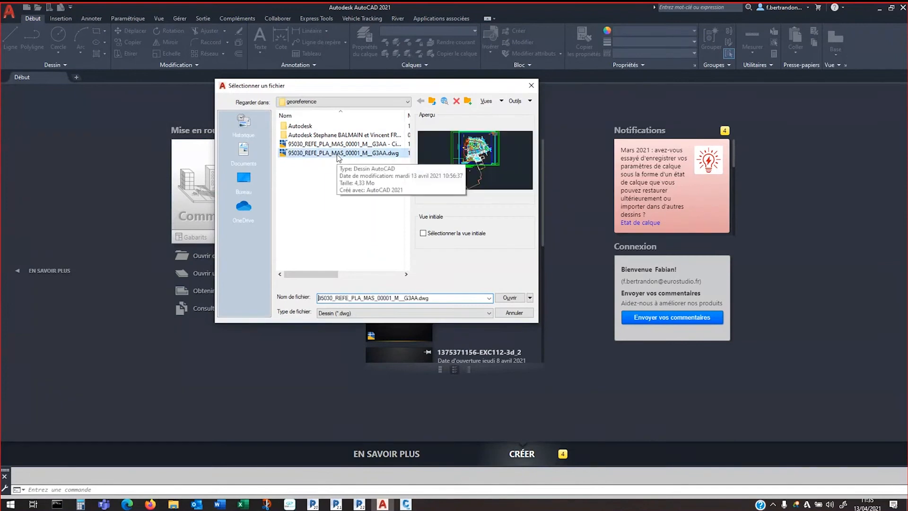
click(509, 298)
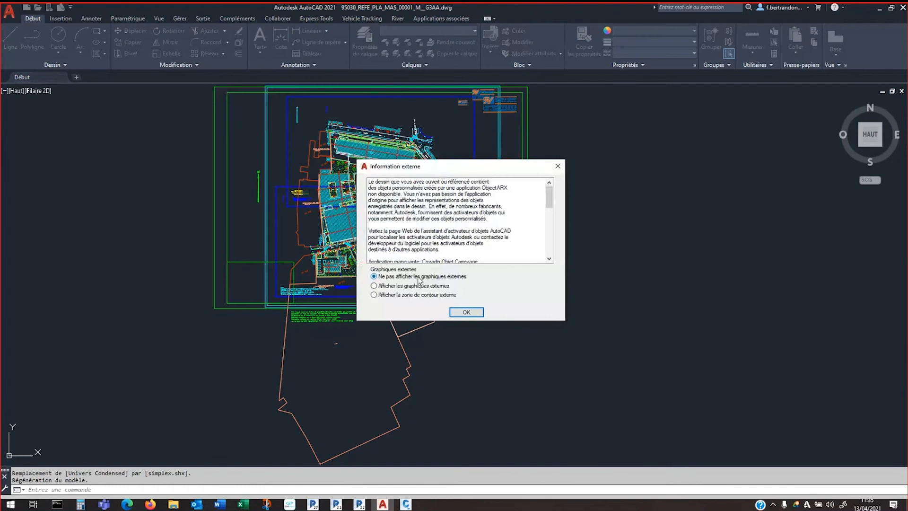
click(466, 312)
click(428, 269)
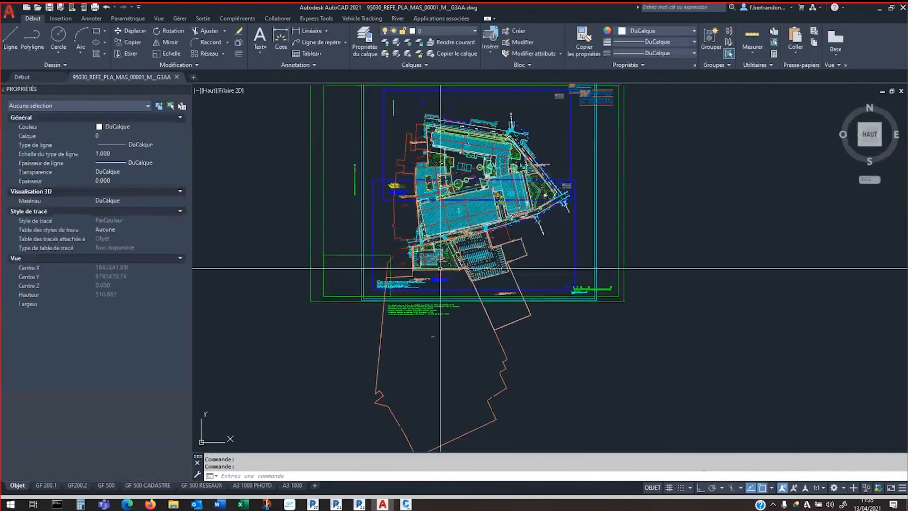
Explode the block reference that holds the survey points of the parking area south of the main building
scroll(546, 271, up, 4)
middle_drag(523, 217, 516, 309)
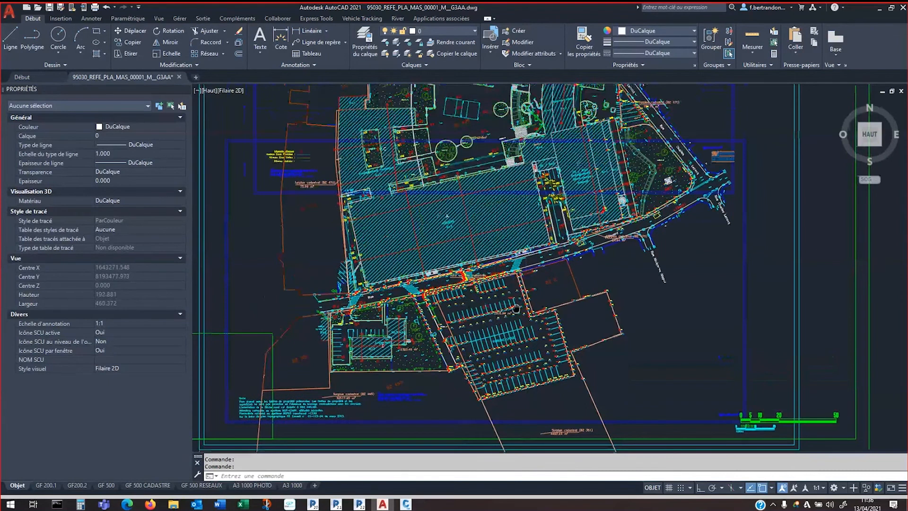
scroll(490, 282, up, 10)
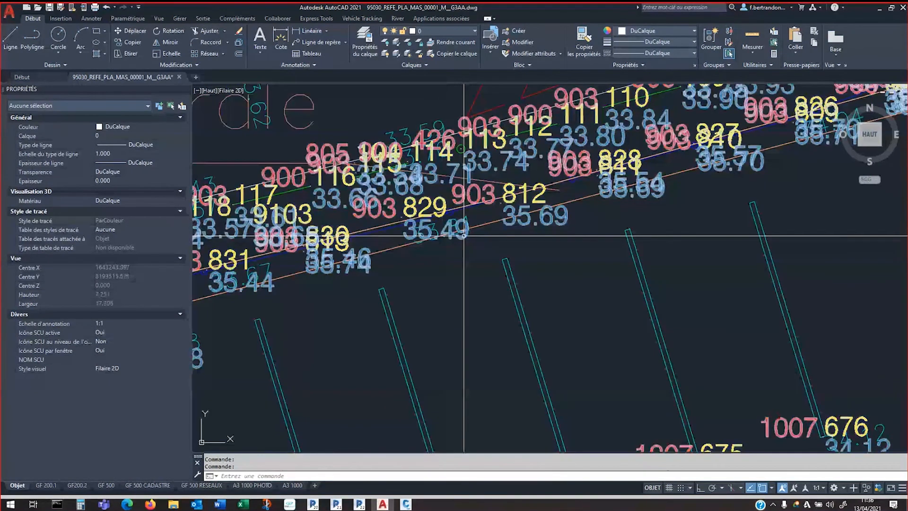
click(465, 234)
scroll(465, 234, down, 4)
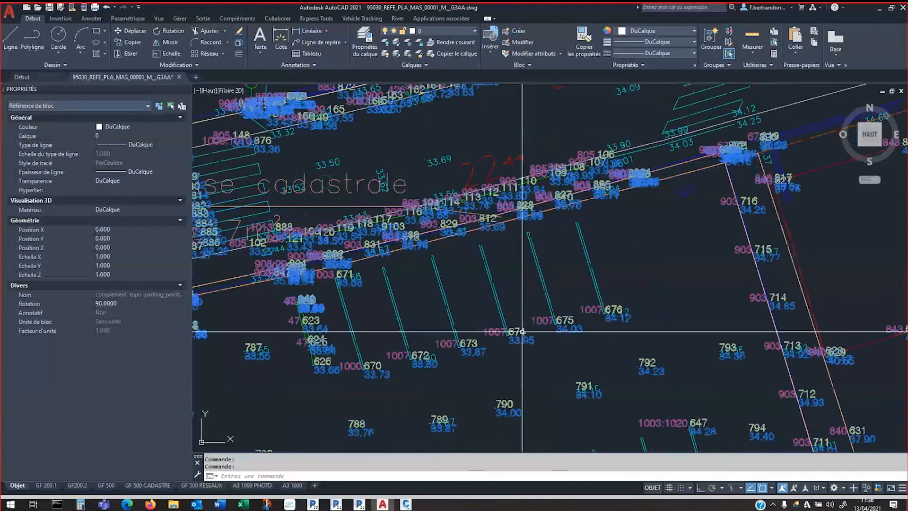
middle_drag(566, 326, 610, 313)
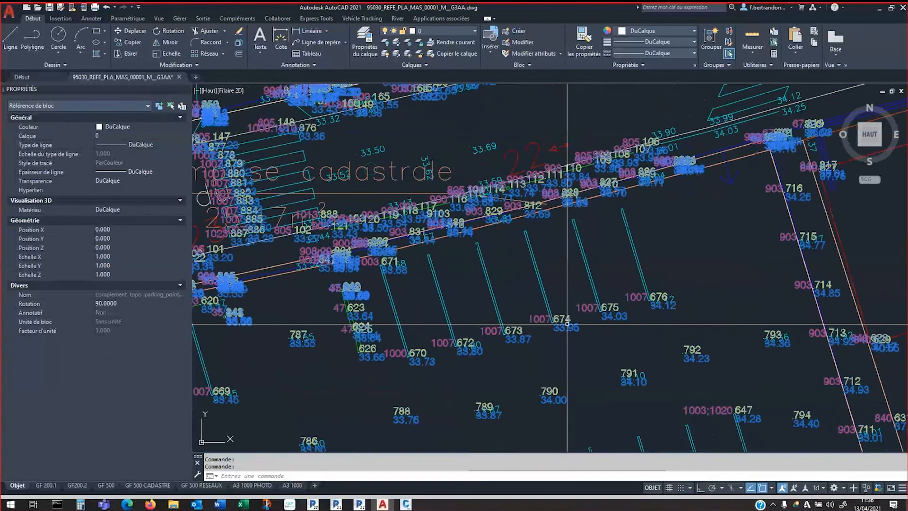
text(decompos)
key(Return)
Examine the position coordinates and attributes of survey point block 674 in the parking area, and clear the selection
scroll(549, 310, up, 6)
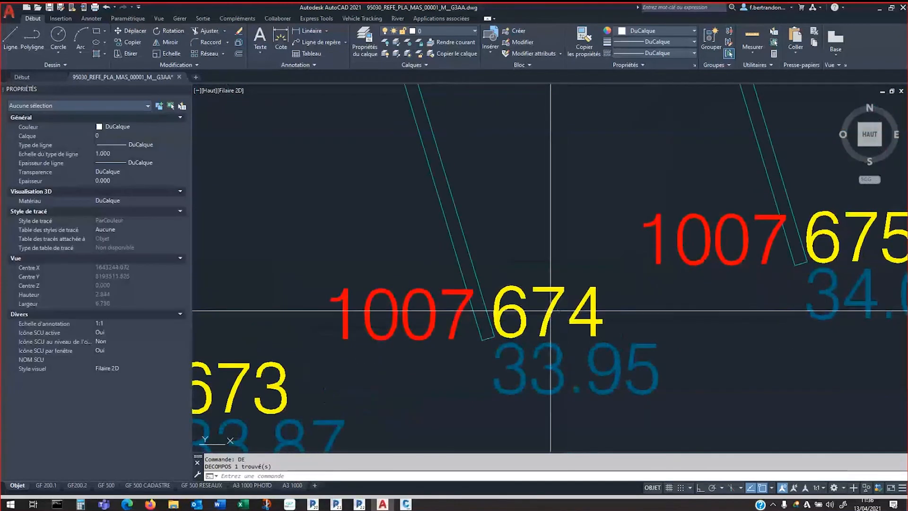
click(549, 309)
middle_drag(548, 309, 570, 263)
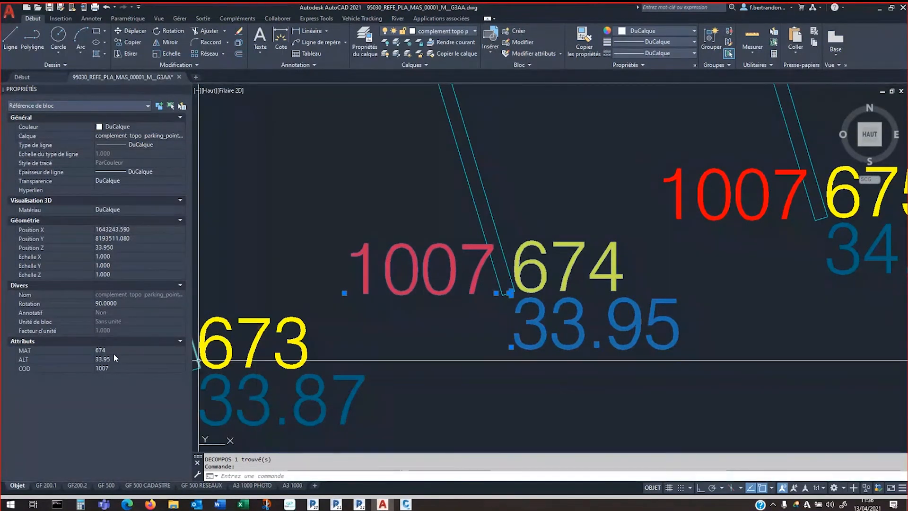
scroll(378, 222, down, 2)
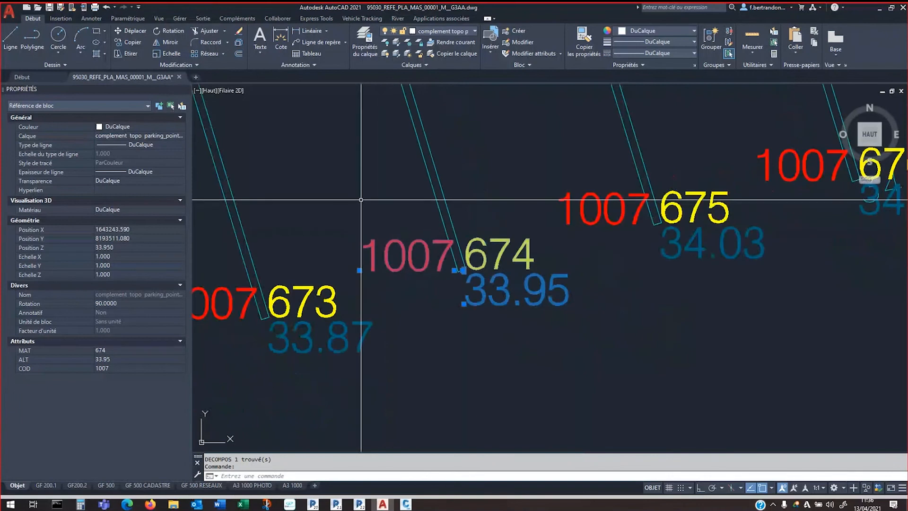
scroll(361, 200, down, 6)
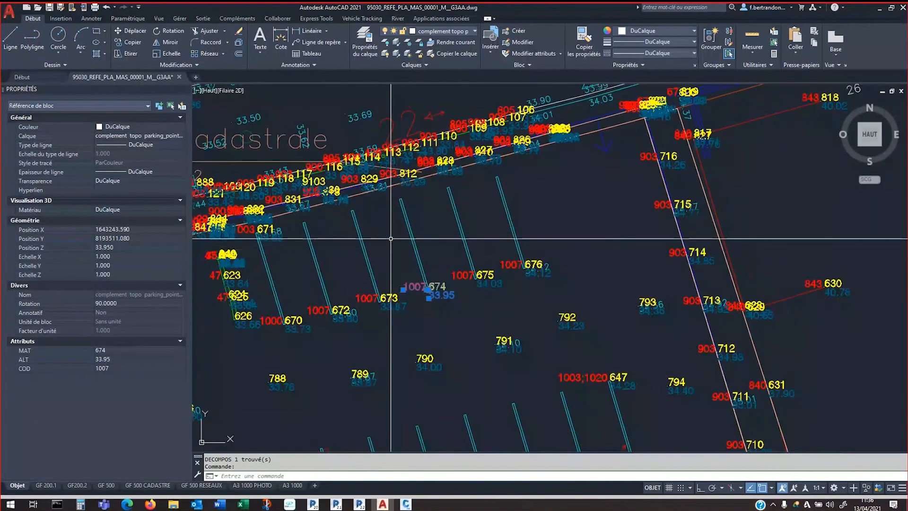
middle_drag(391, 238, 439, 268)
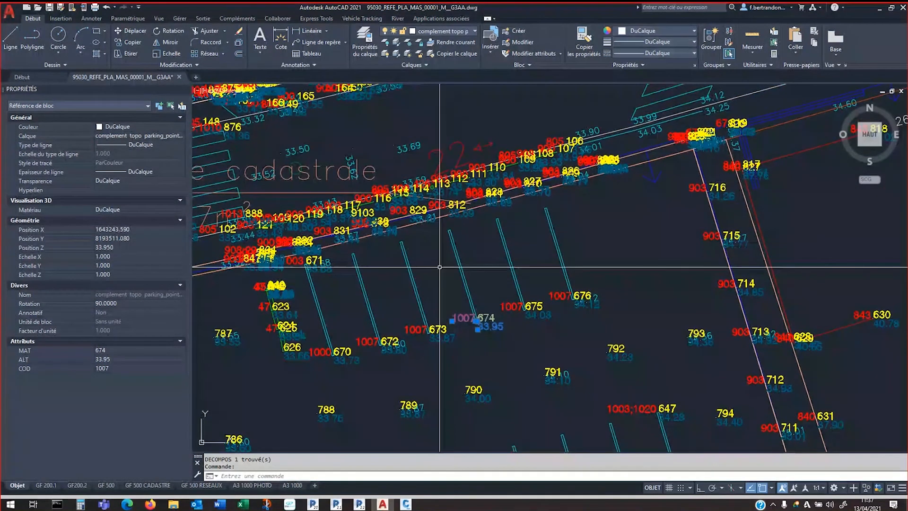
key(Escape)
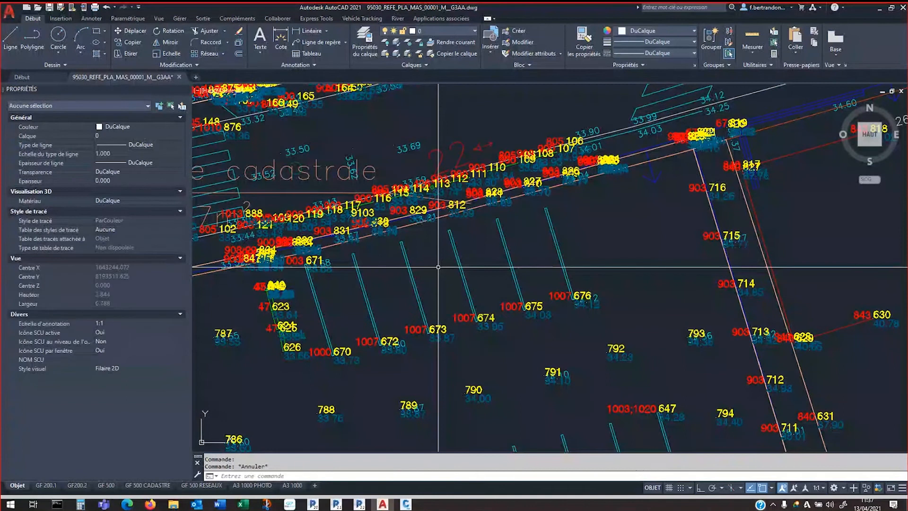
Measure the distance between the upper ends of two neighbouring parking space lines, those at points 672 and 673
middle_drag(438, 268, 551, 241)
text(DI)
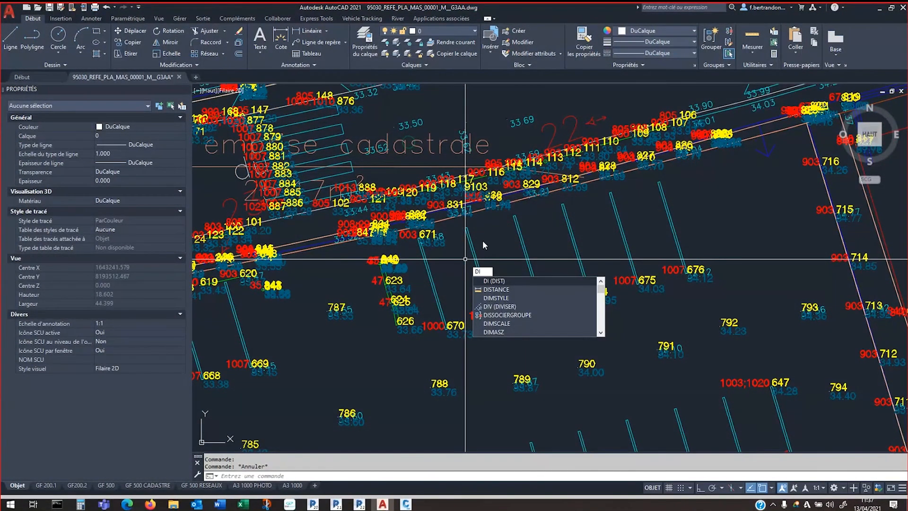
key(Return)
click(466, 228)
scroll(481, 221, up, 4)
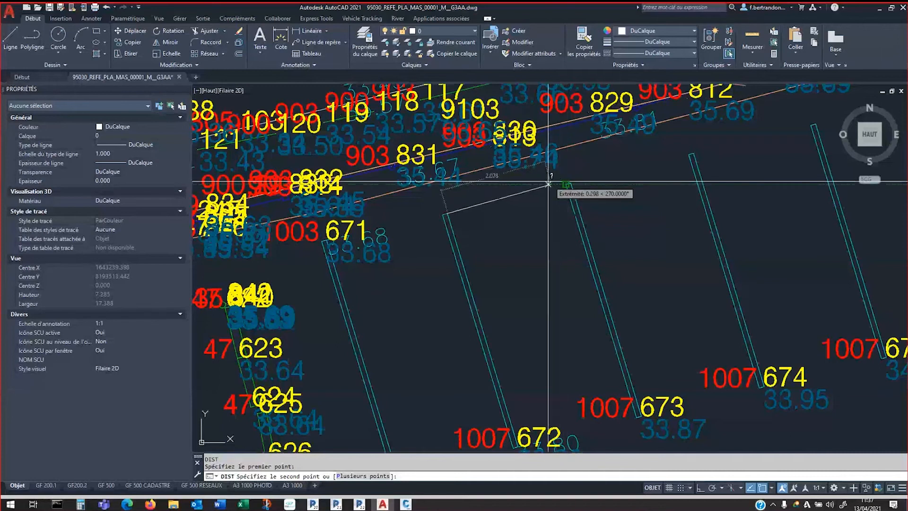
click(566, 185)
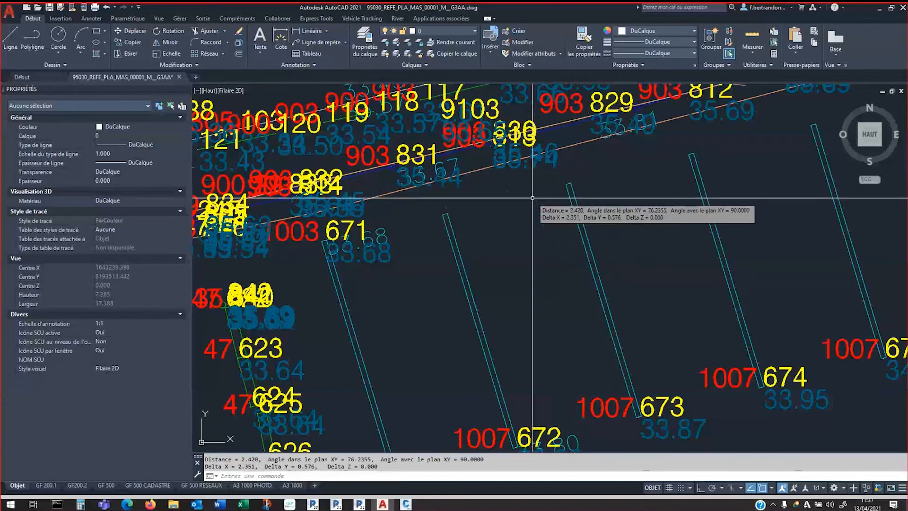
key(Escape)
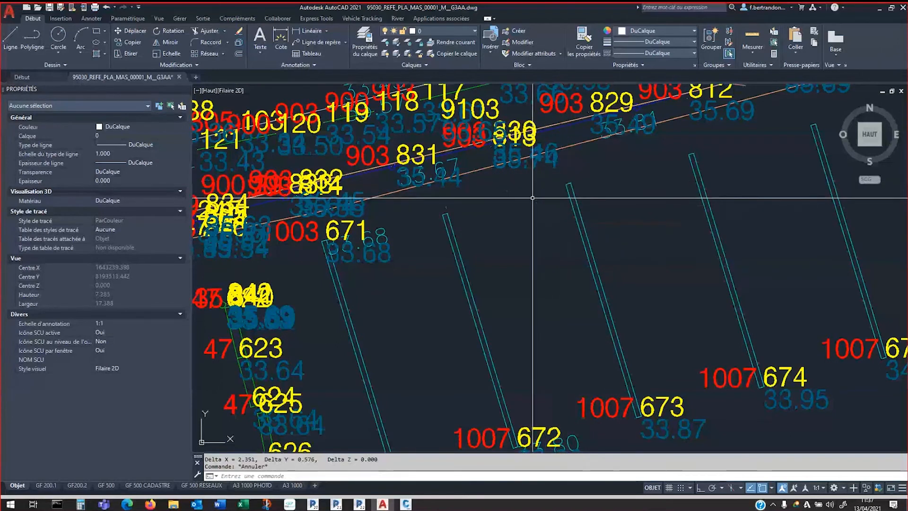
Check the insertion scale unit in the drawing units settings and leave them without making changes
text(UNIR)
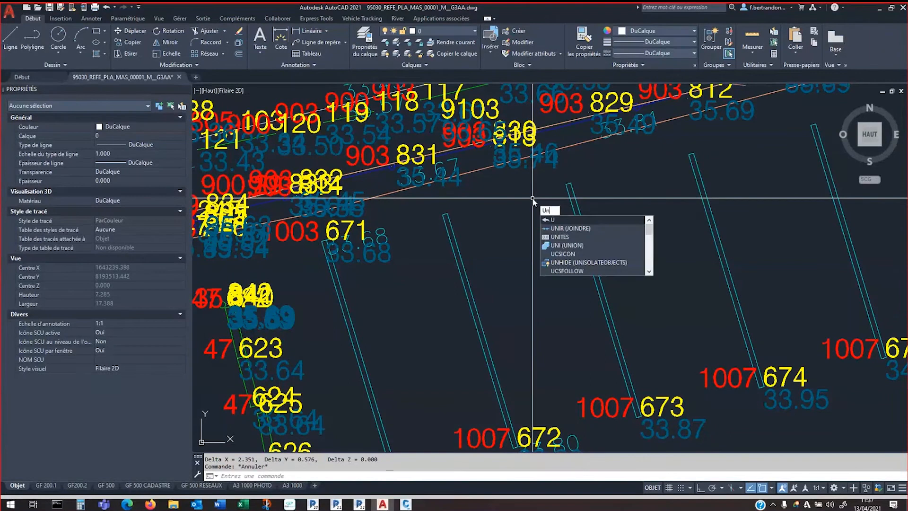
click(553, 228)
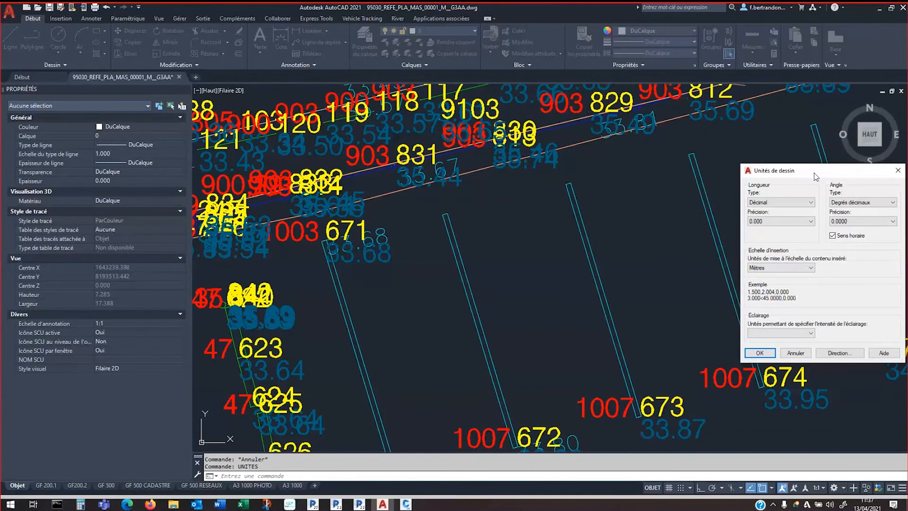
drag(817, 177, 461, 126)
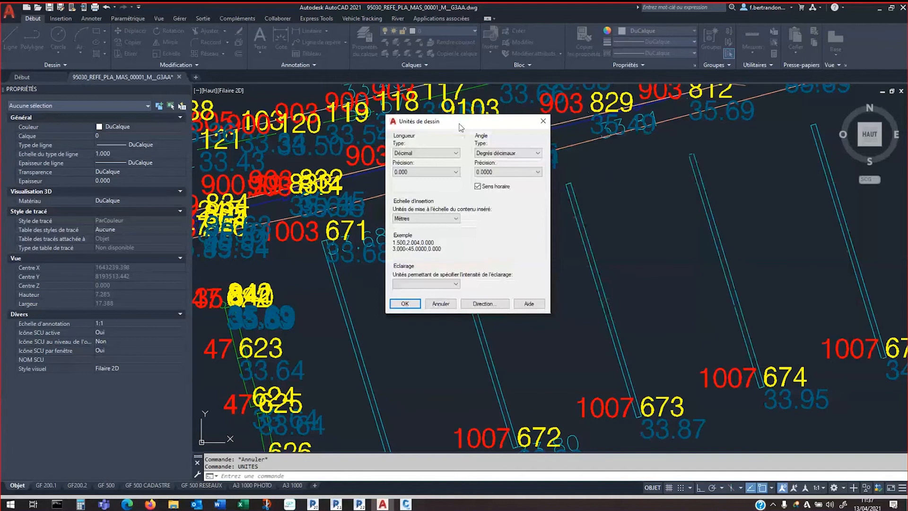
click(452, 218)
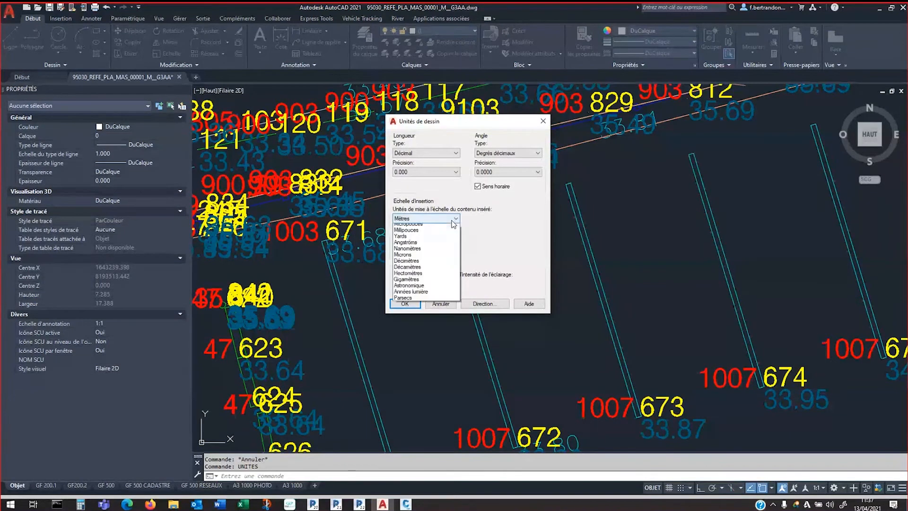
click(502, 223)
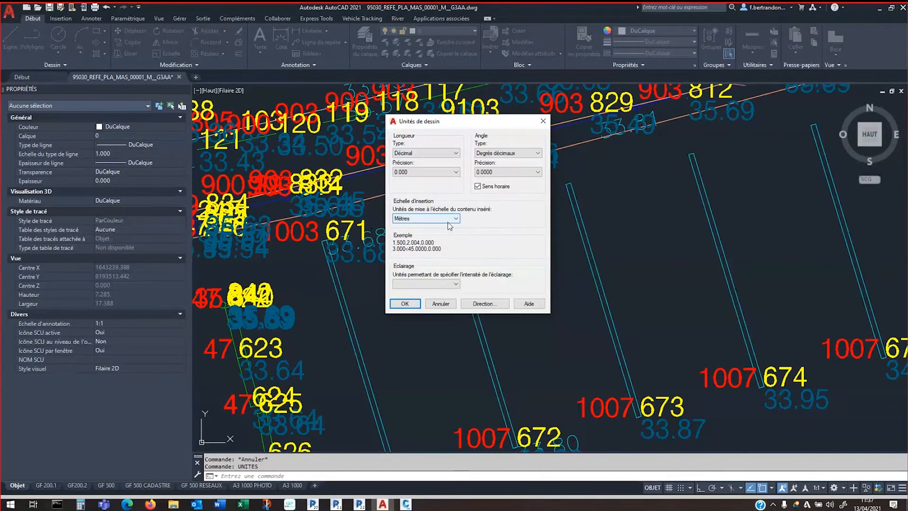
click(442, 305)
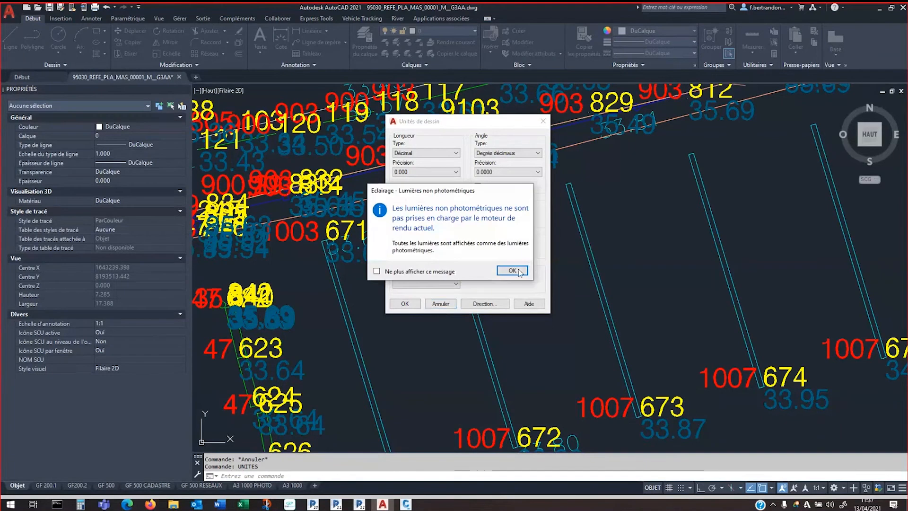
click(514, 271)
Draw a line from the origin 0,0 to a point beside the site plan
scroll(468, 259, down, 4)
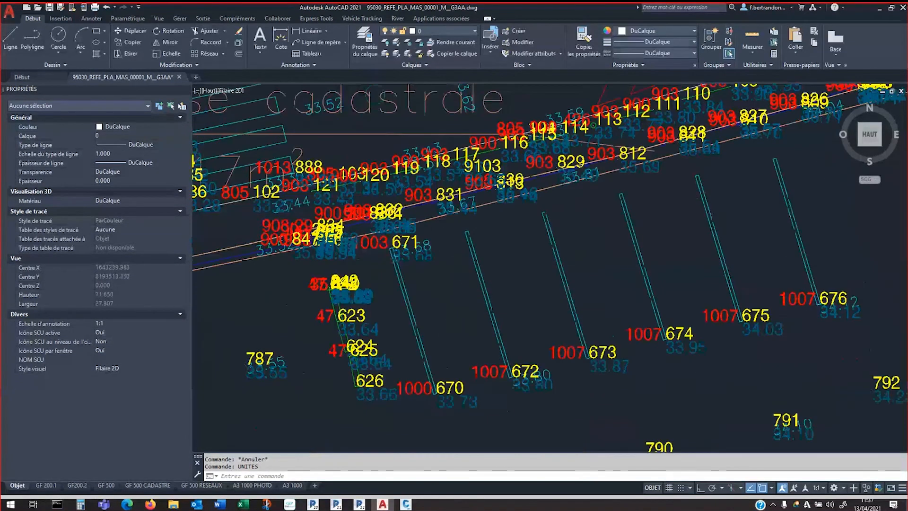
middle_click(316, 203)
middle_click(316, 204)
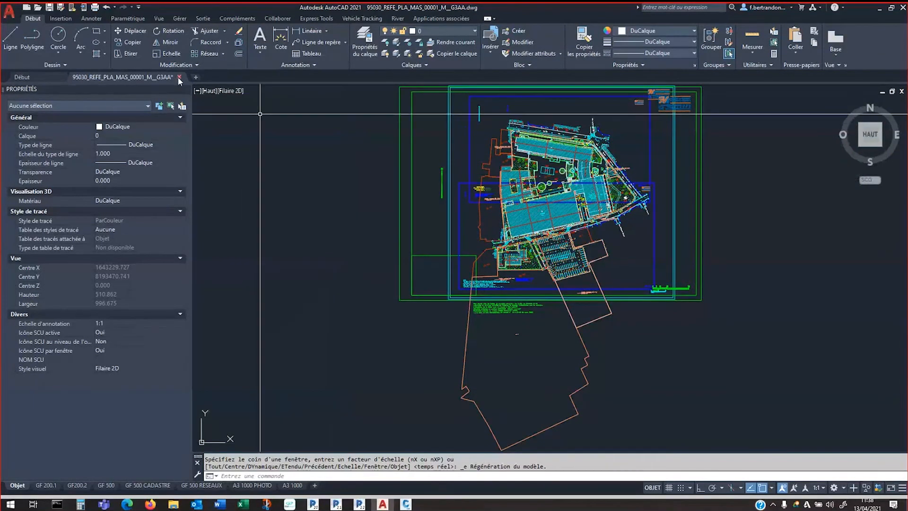
middle_drag(526, 106, 402, 140)
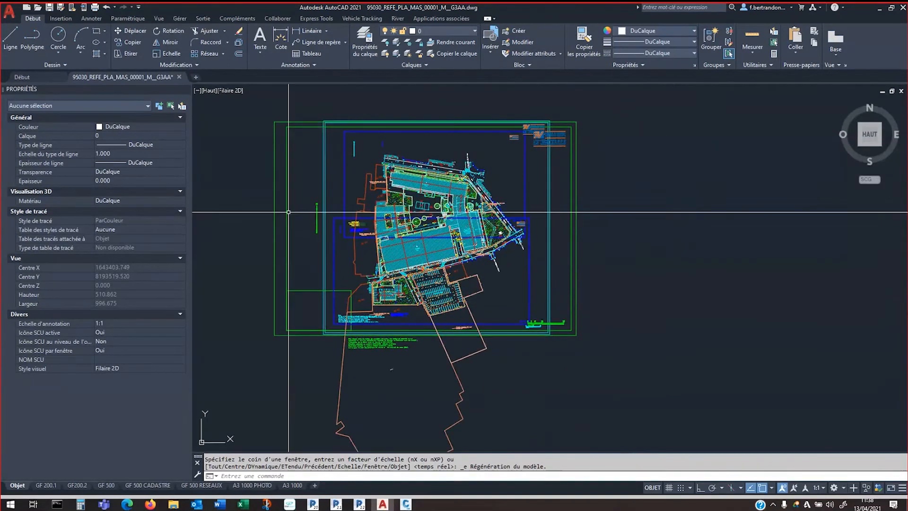
middle_click(273, 213)
middle_click(274, 212)
text(L)
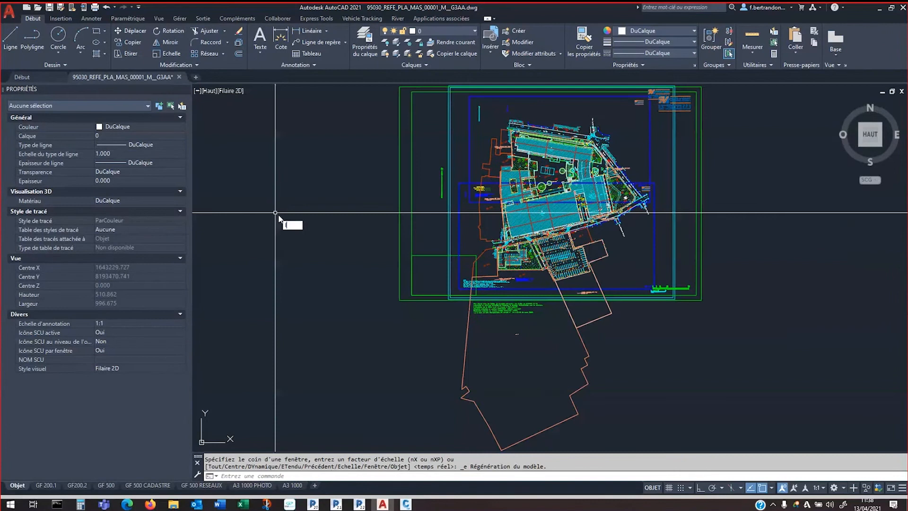
key(Return)
text(0,)
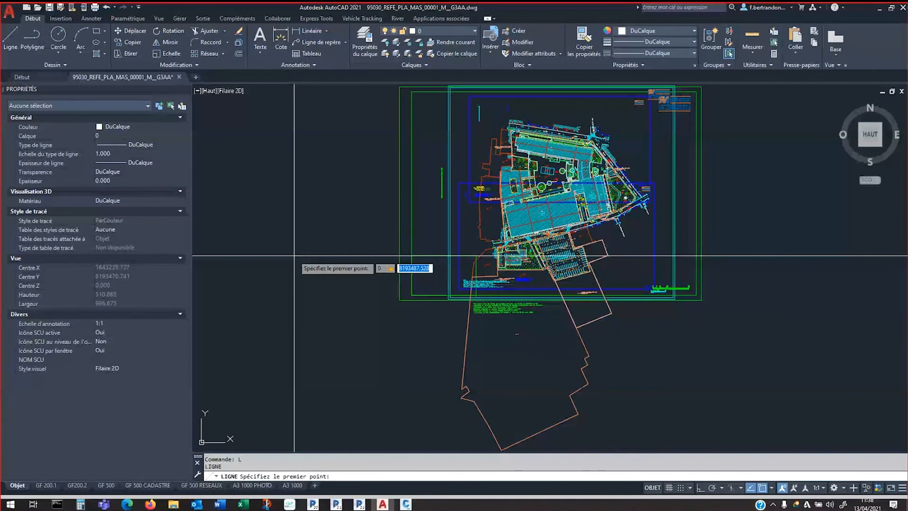
text(0)
key(Return)
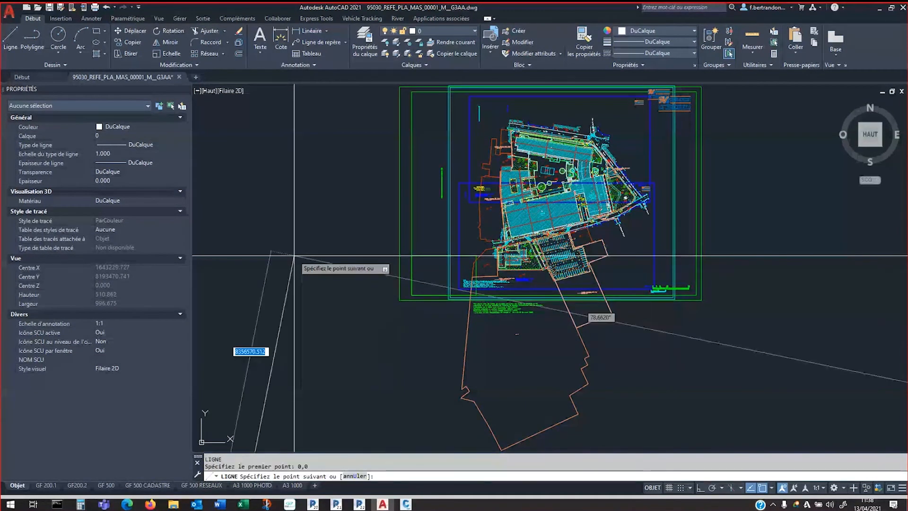
key(Escape)
View the full extent of the line from the origin to the site plan and delete that line
middle_click(390, 272)
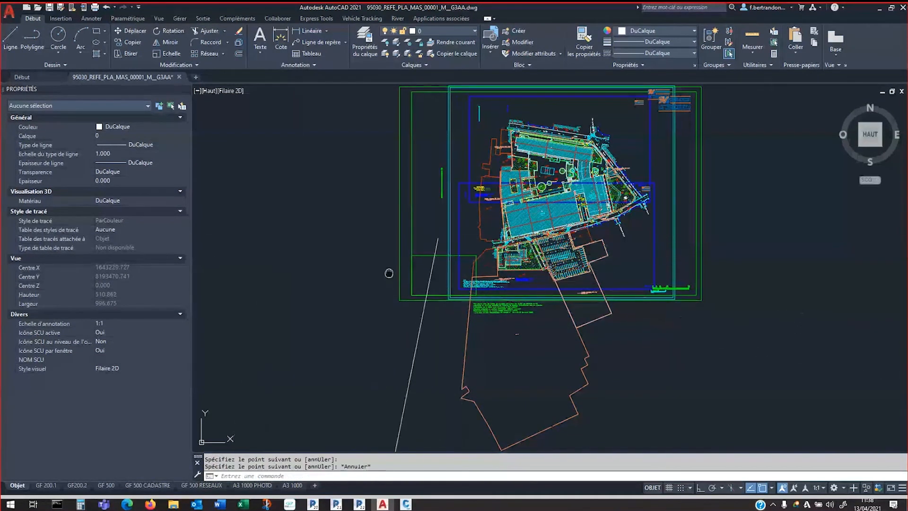
middle_click(390, 271)
scroll(428, 304, down, 2)
click(494, 318)
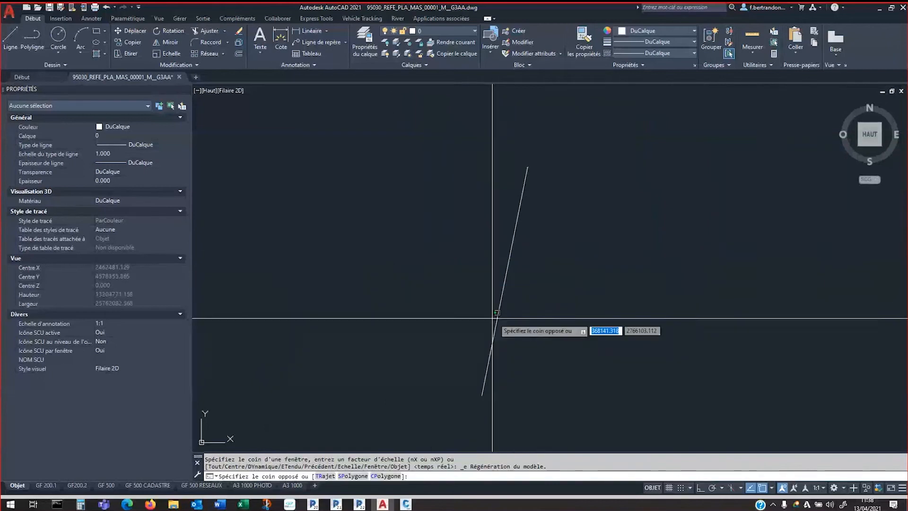
click(494, 320)
click(502, 323)
click(482, 308)
key(Delete)
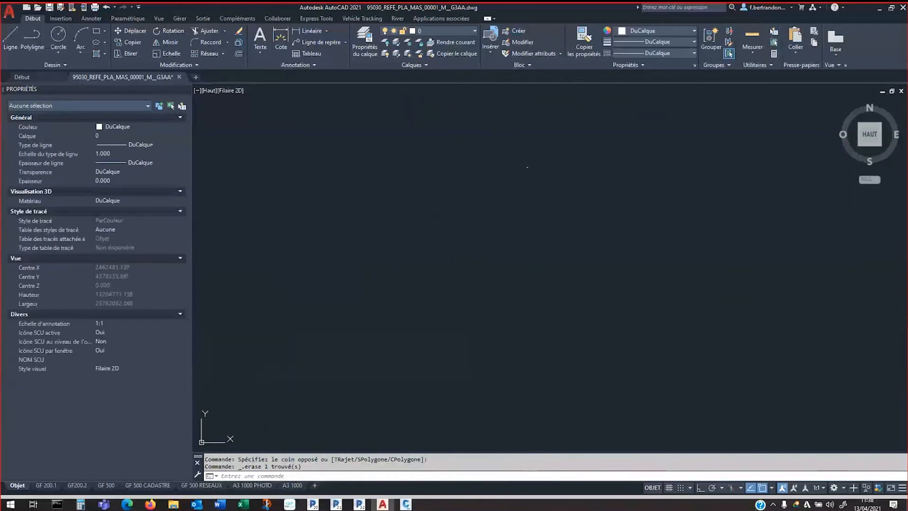
Switch to Revit and create a new project from the architectural template (Gabarit architectural)
middle_click(360, 308)
middle_click(360, 307)
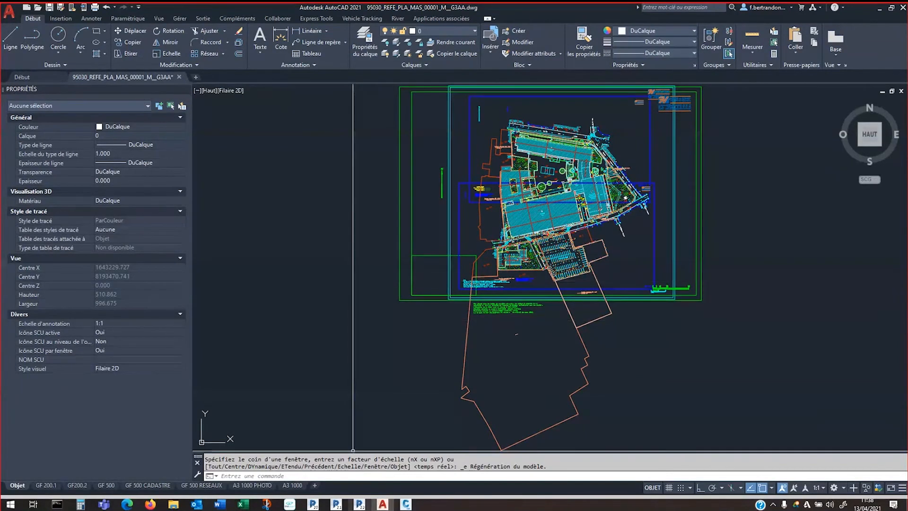
click(312, 504)
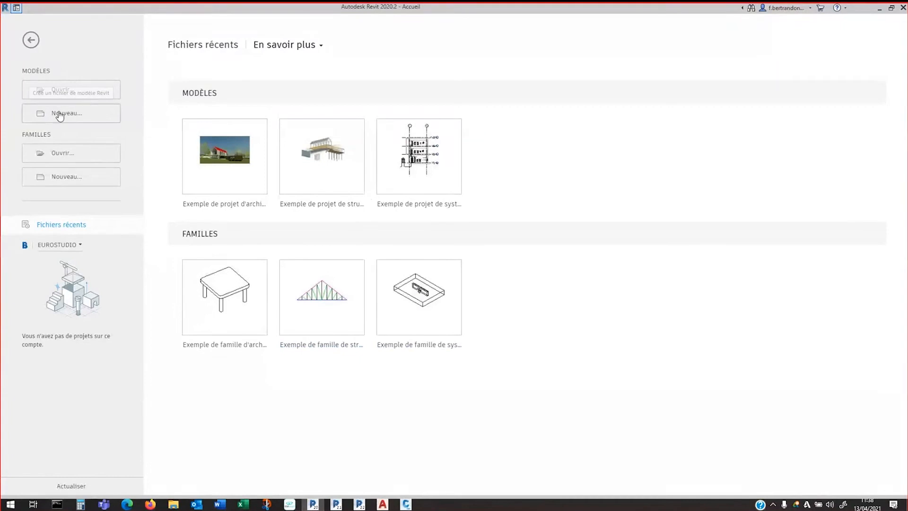
click(105, 116)
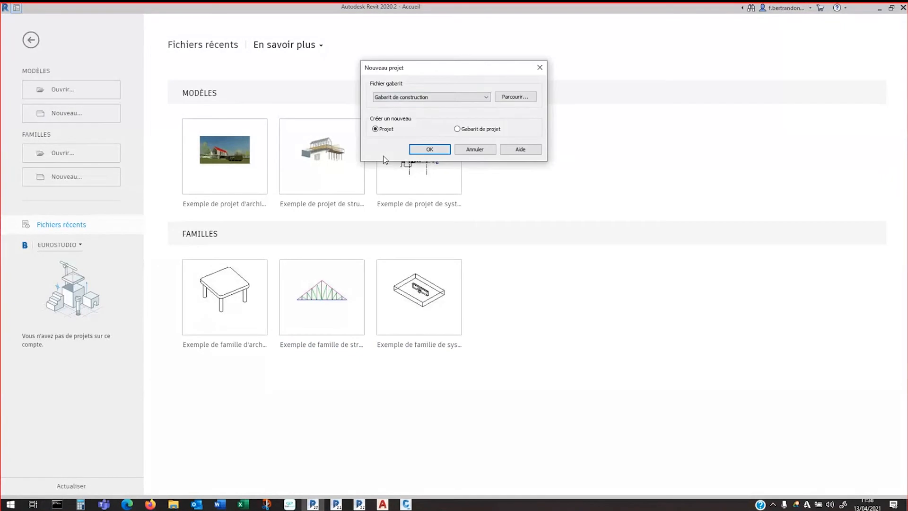
click(425, 97)
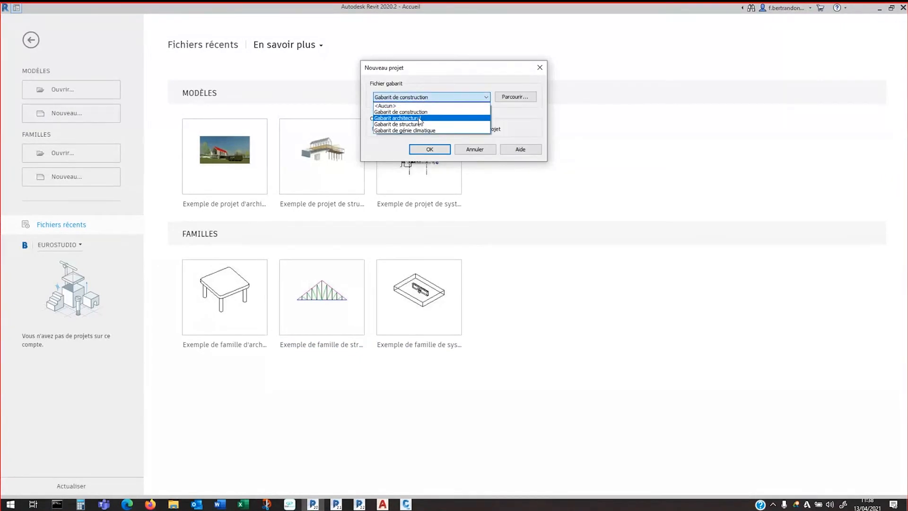
click(418, 118)
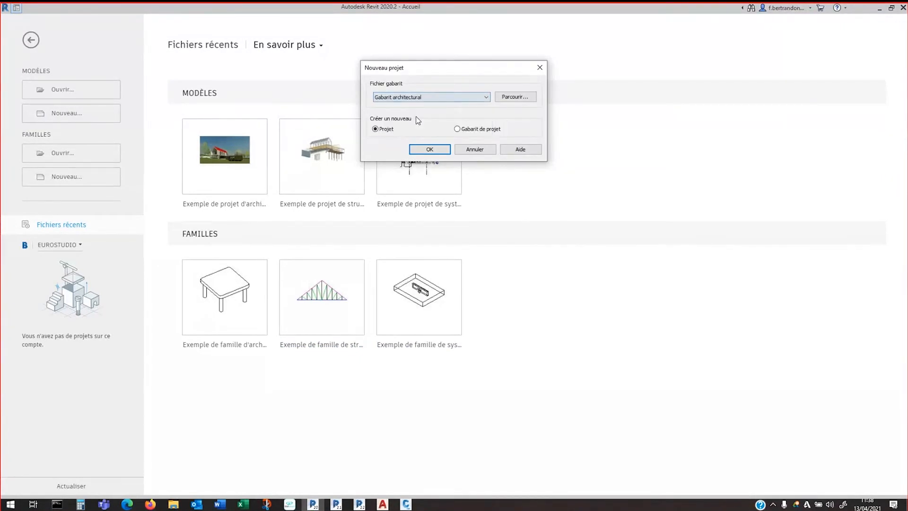
click(424, 149)
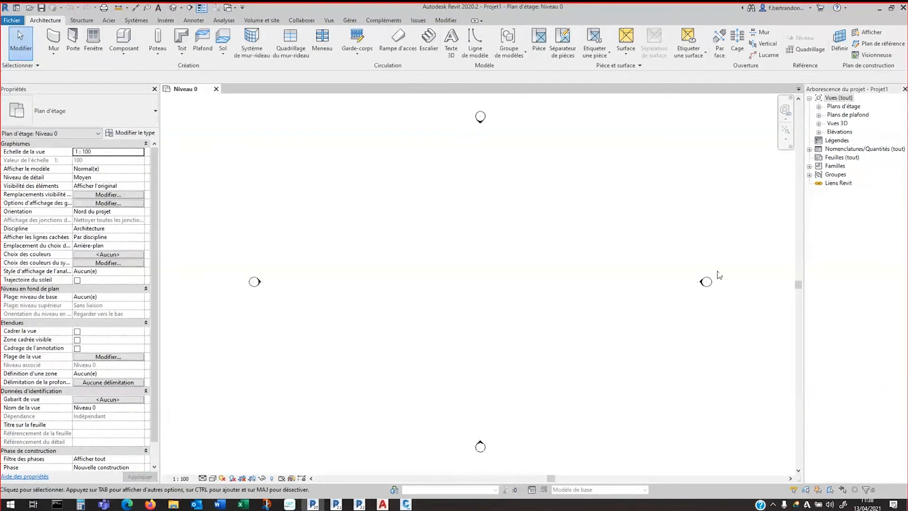
Open the Plan Masse floor plan and inspect the coordinates of the project base point and the survey point
click(818, 107)
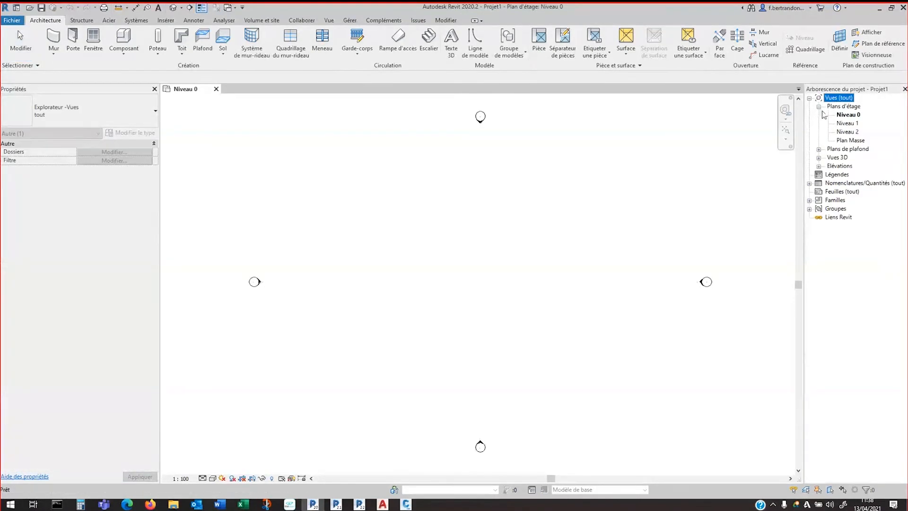
double_click(851, 140)
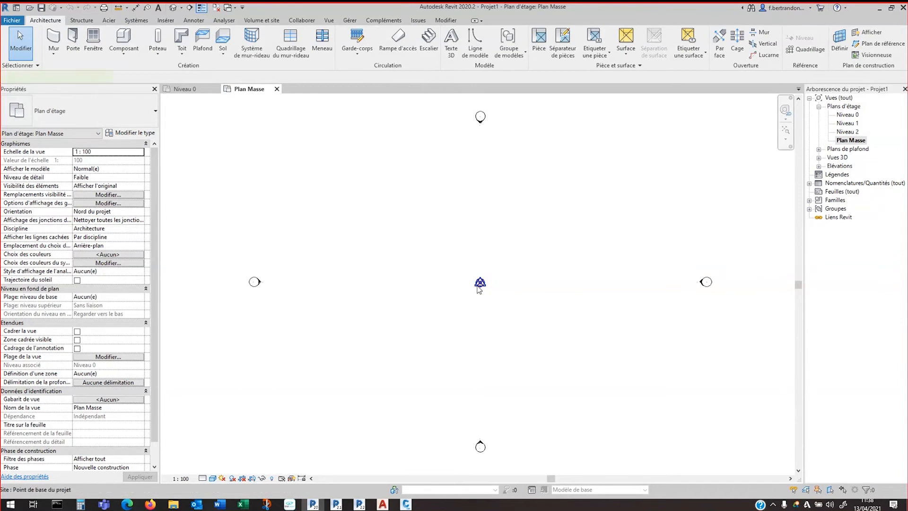
click(481, 282)
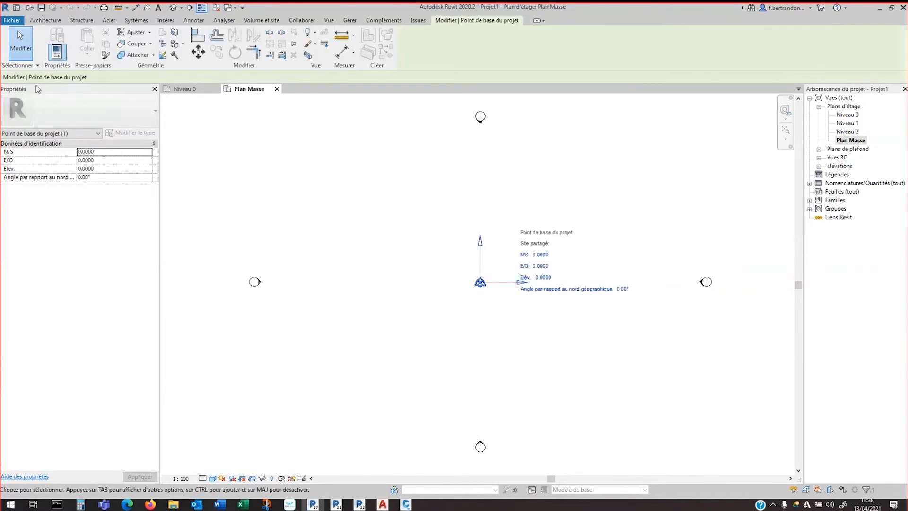
click(479, 305)
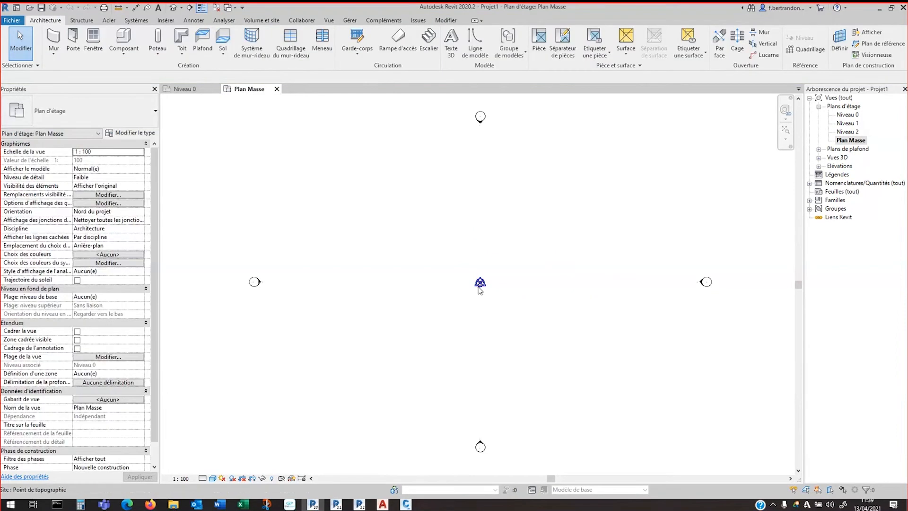
click(479, 285)
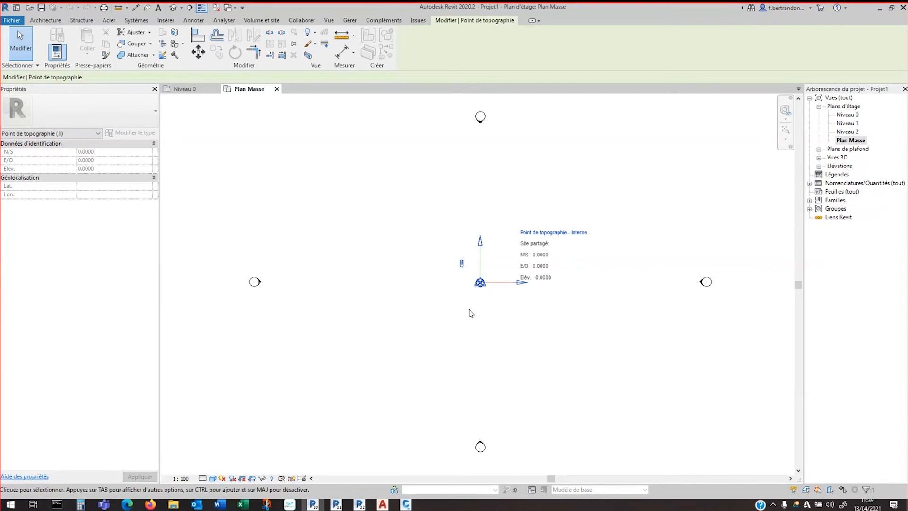
click(413, 318)
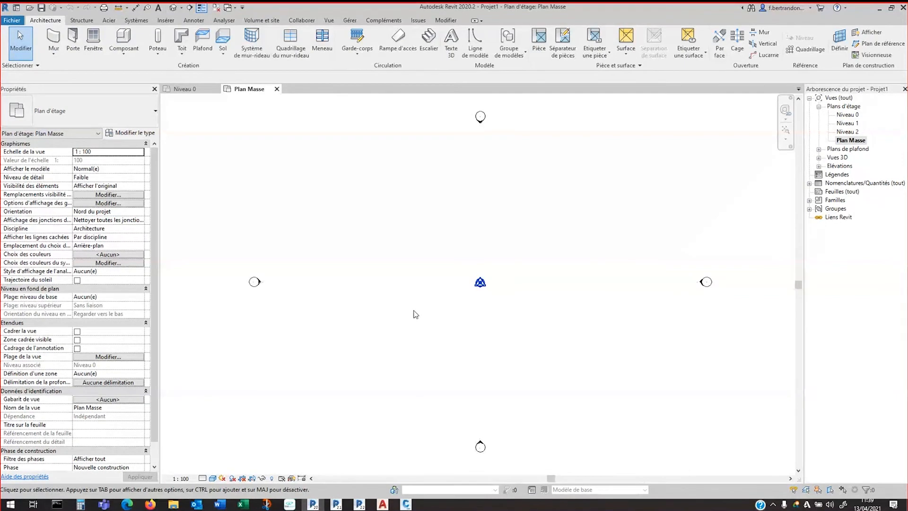
Open the visibility/graphics overrides of the Plan Masse view and filter the model categories to Architecture only, without Electrique
key(v)
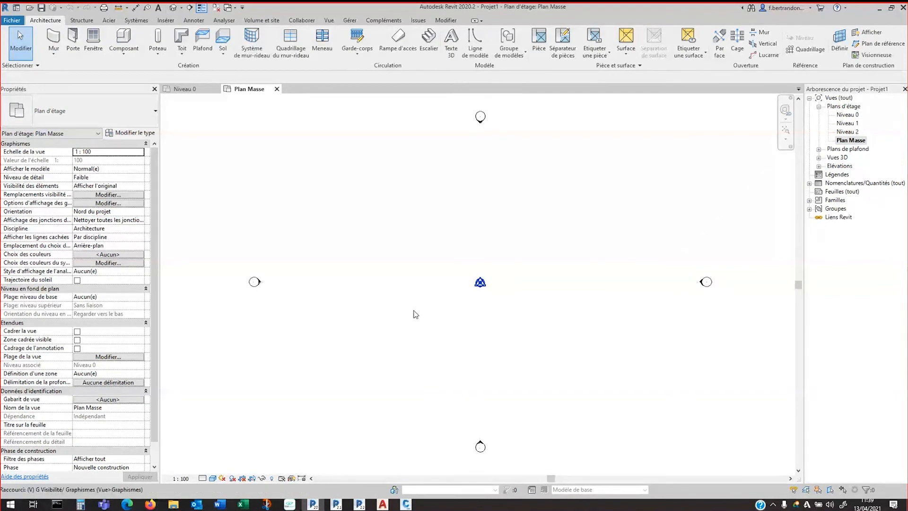
key(g)
drag(620, 42, 551, 27)
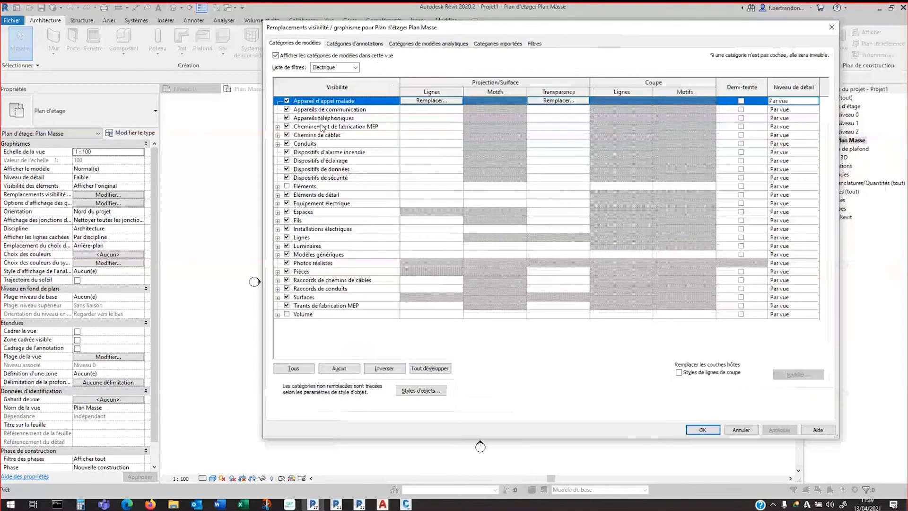
click(323, 229)
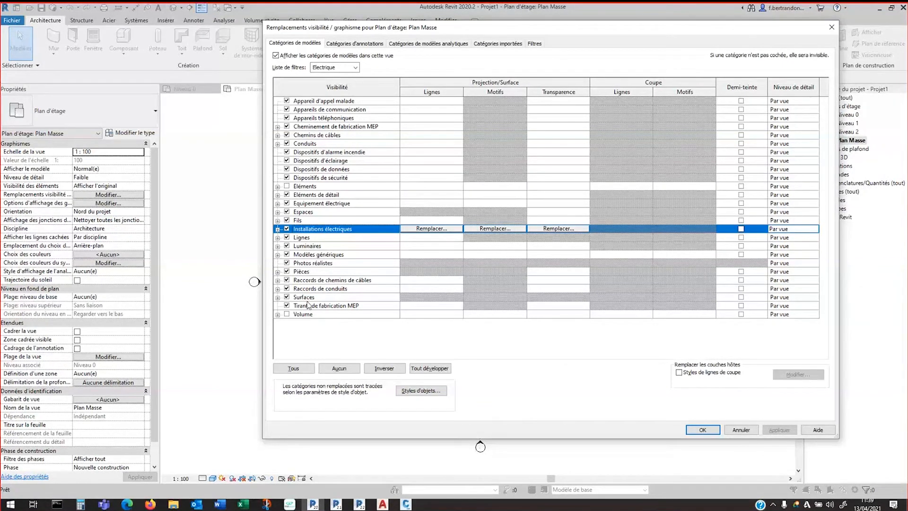
click(337, 68)
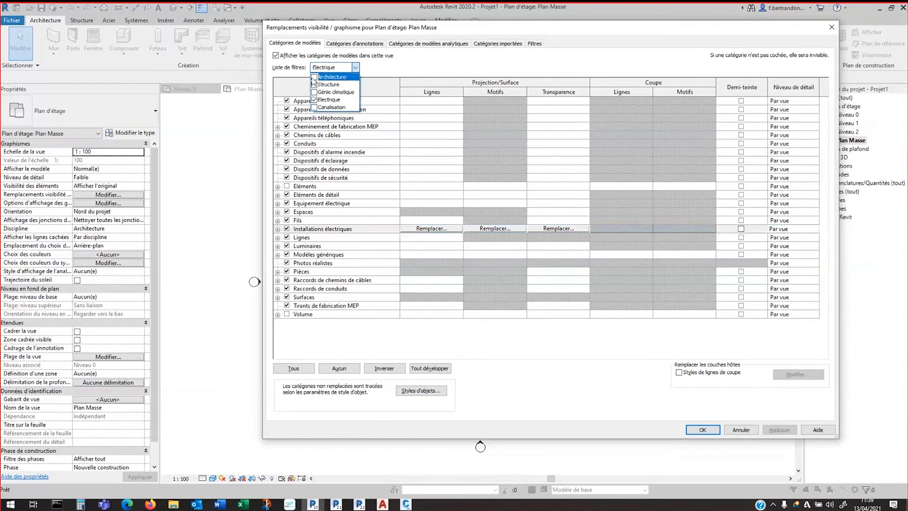
click(314, 77)
click(314, 100)
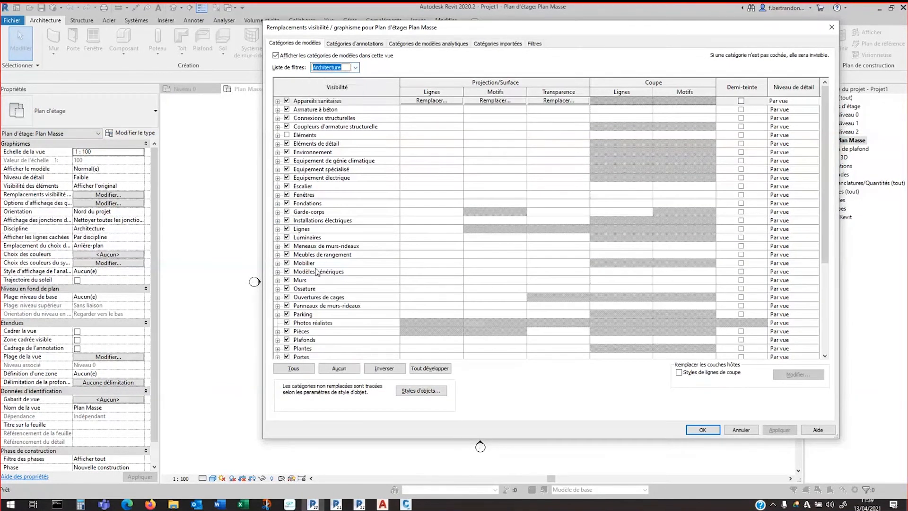
Make the internal origin (Origine interne) of the Site category visible in the Plan Masse view and apply the overrides
click(313, 306)
scroll(310, 326, down, 3)
click(298, 338)
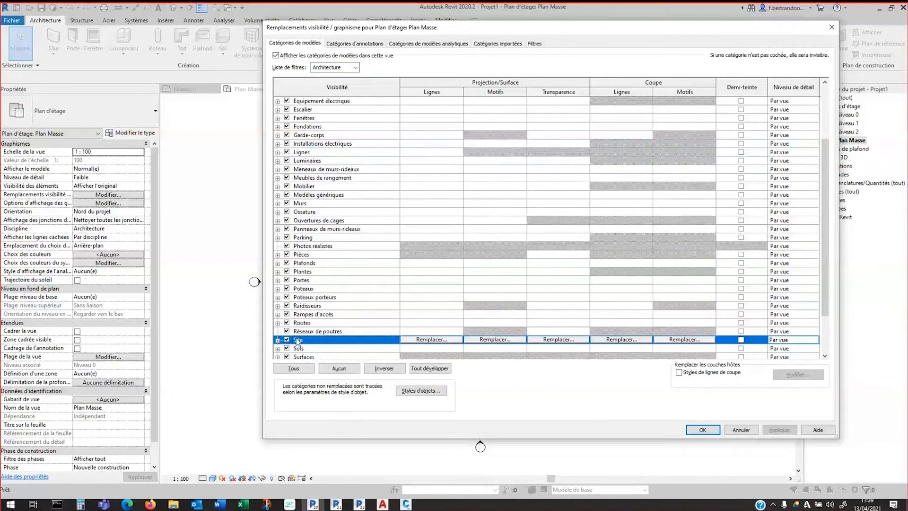
click(279, 339)
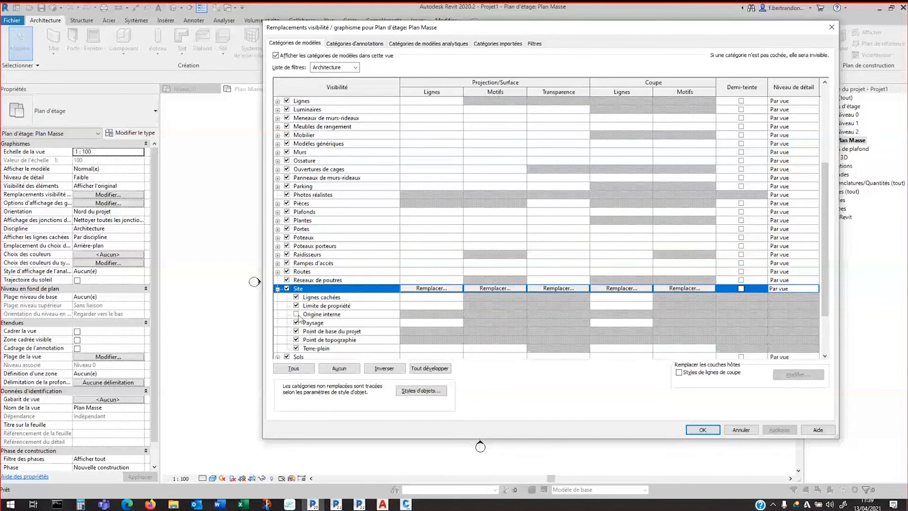
click(297, 315)
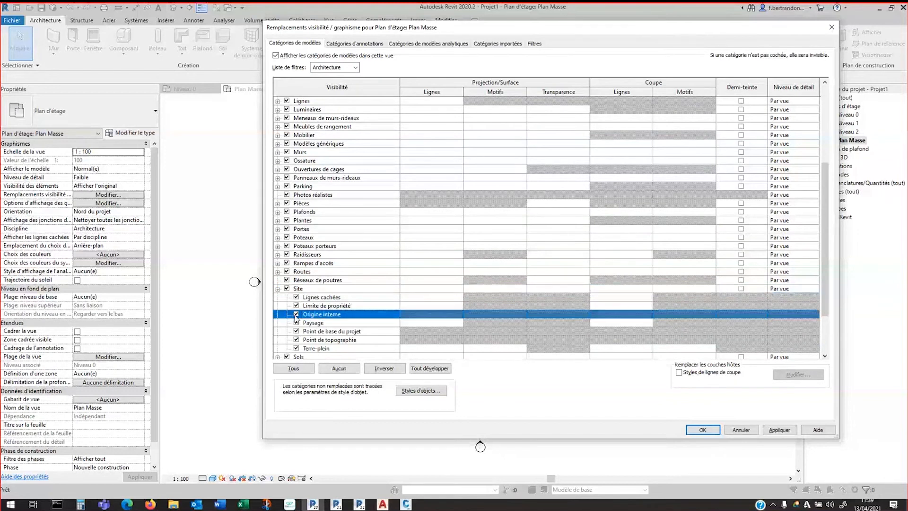
key(Return)
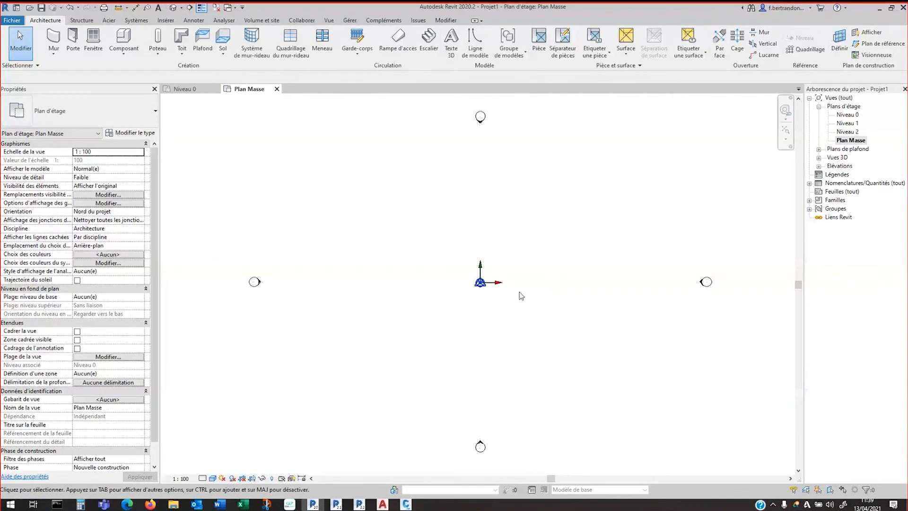
Open the {3D} view and make the Site subcategories Origine interne, Point de base du projet and Point de topographie visible in it
click(819, 157)
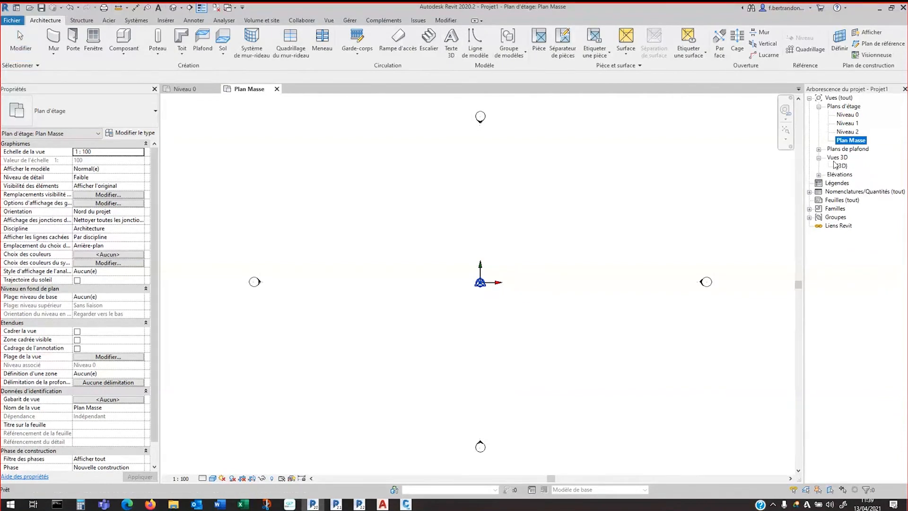
double_click(840, 166)
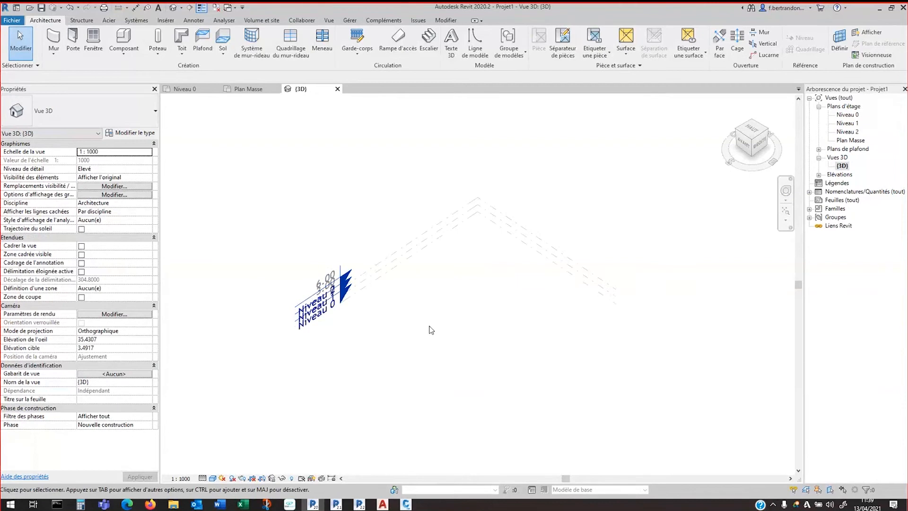
key(v)
key(v)
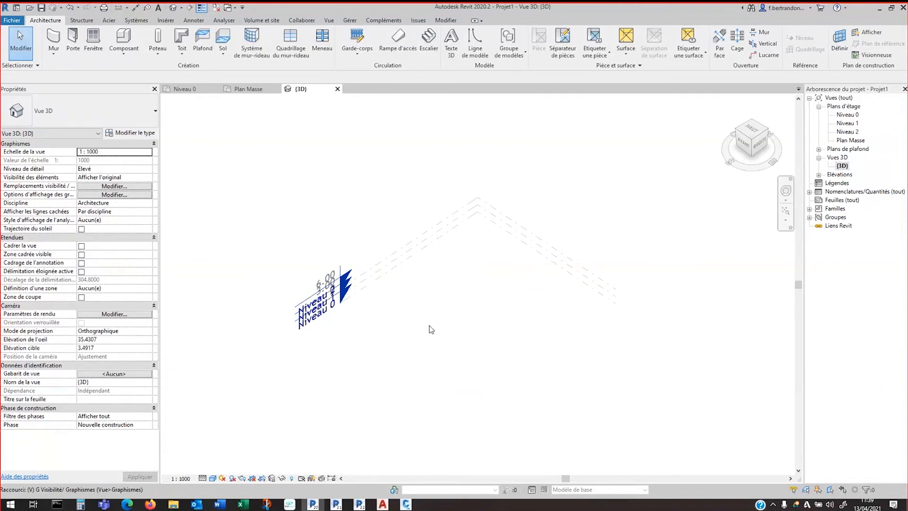
click(342, 183)
key(s)
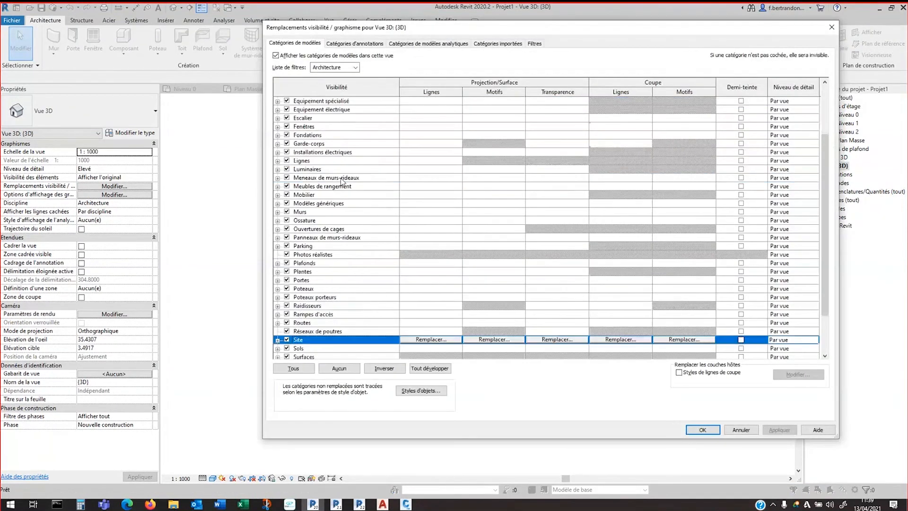
click(278, 340)
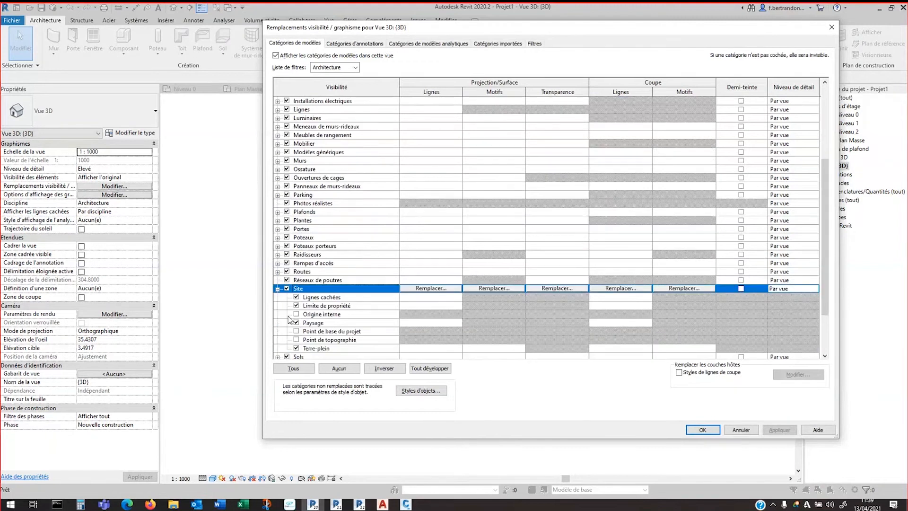
click(296, 315)
click(297, 332)
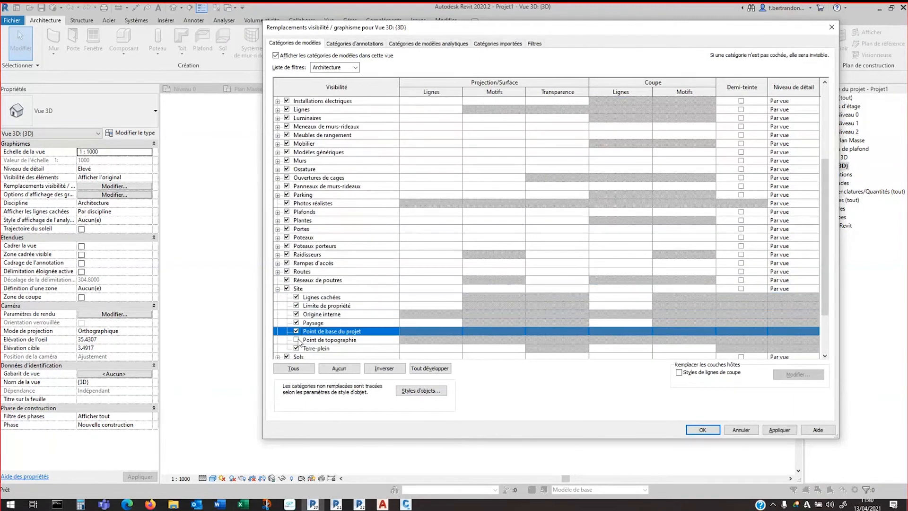
click(296, 339)
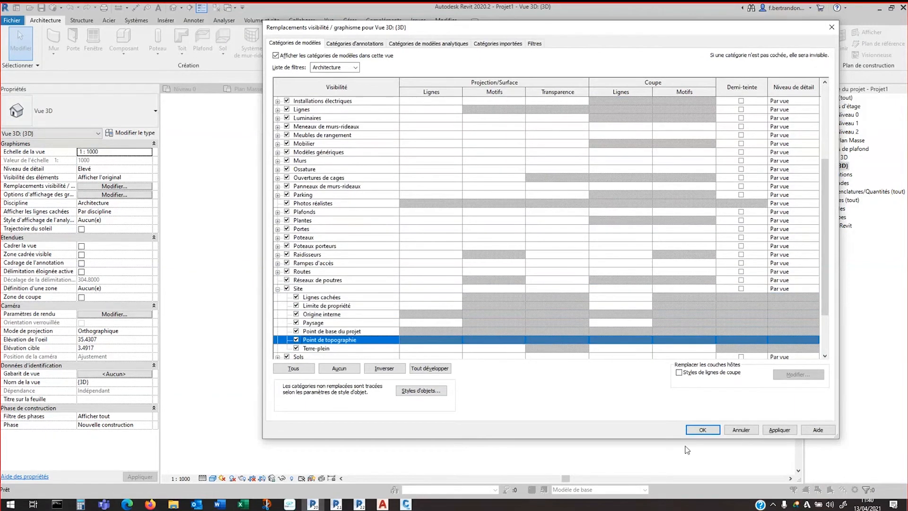
click(711, 431)
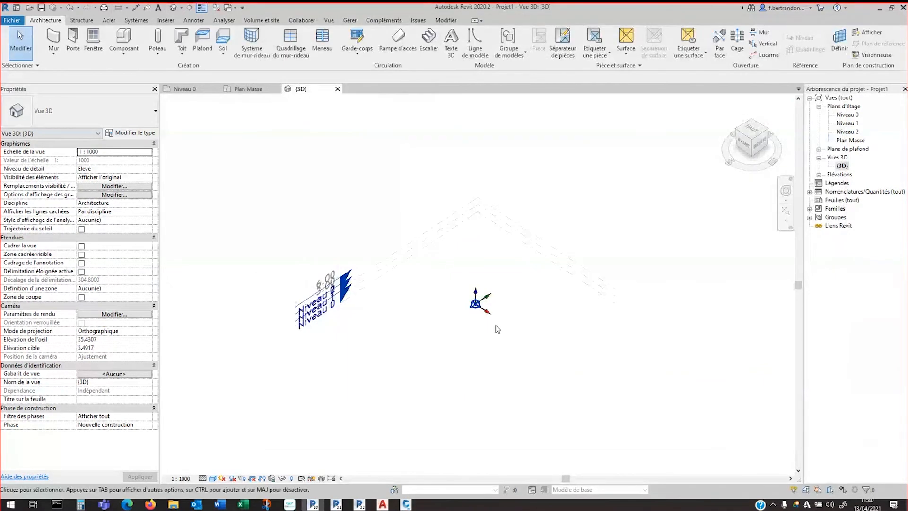
scroll(478, 305, up, 4)
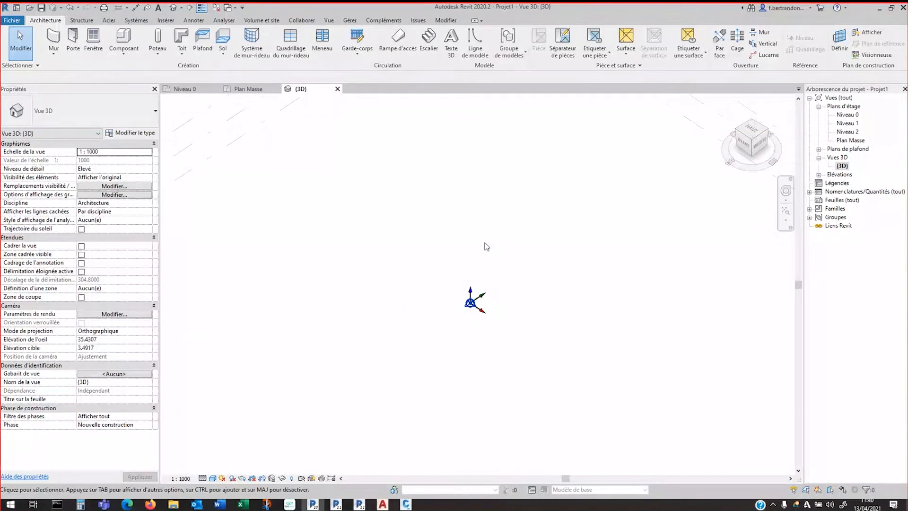
Return to the Plan Masse view and look over the file linking tools and the project coordinates commands without running any
double_click(844, 141)
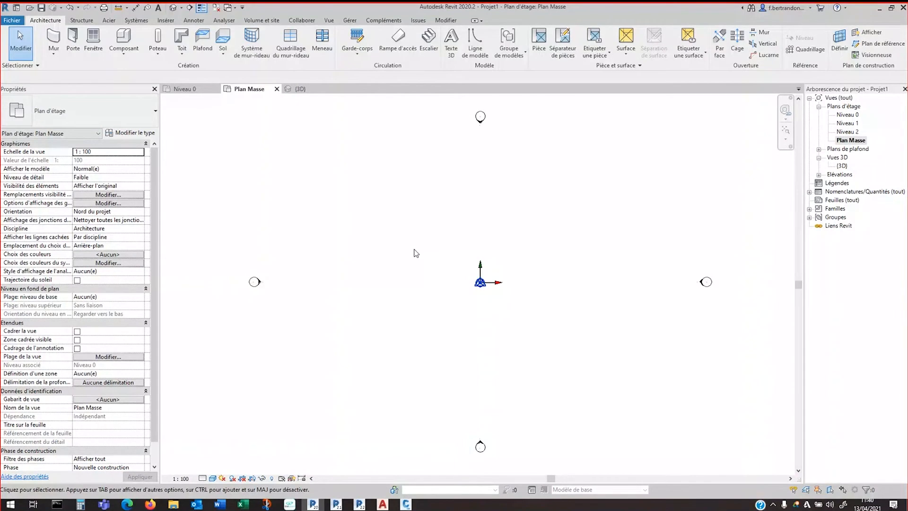
click(170, 21)
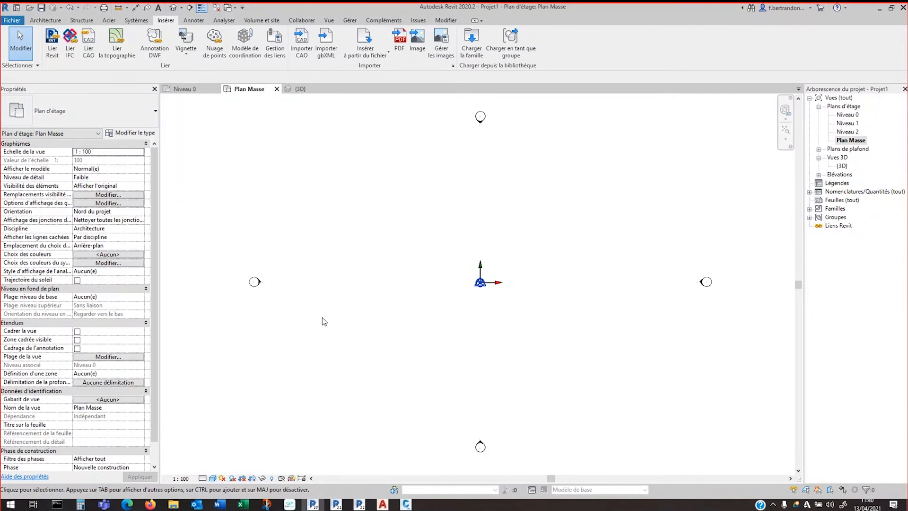
click(354, 24)
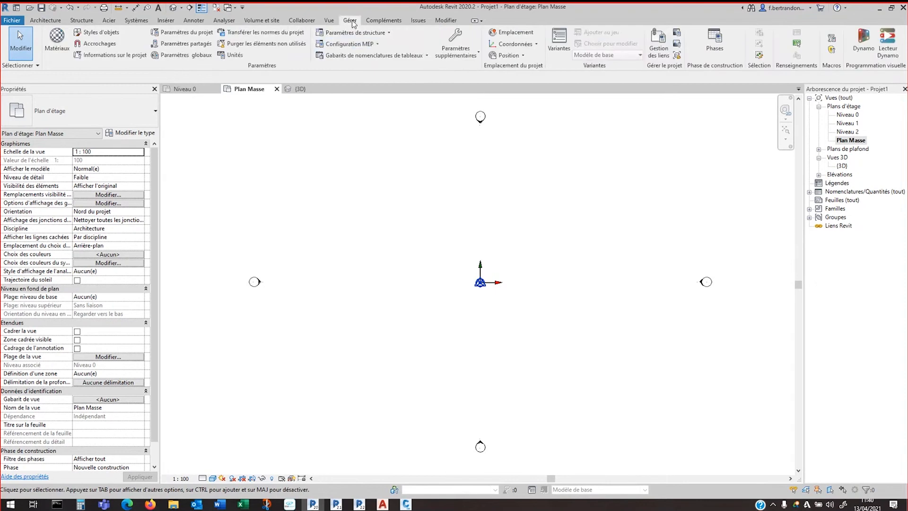
click(514, 44)
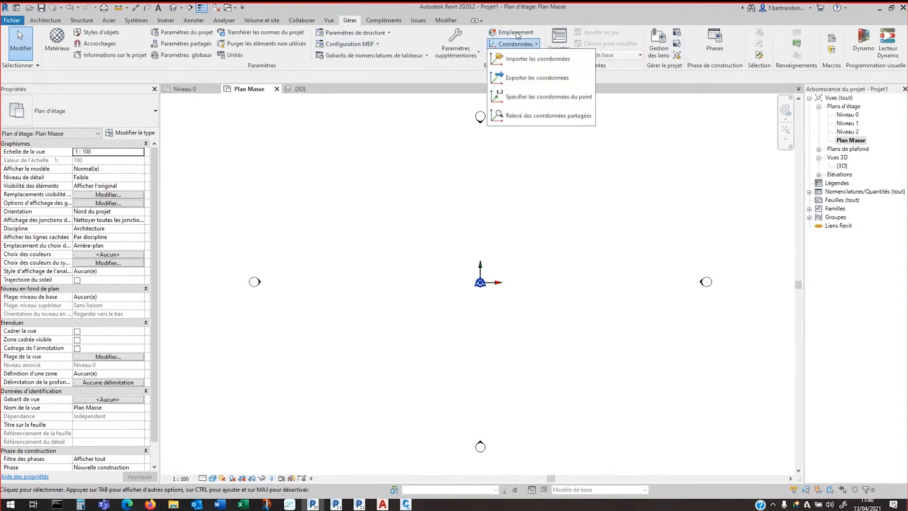
click(407, 206)
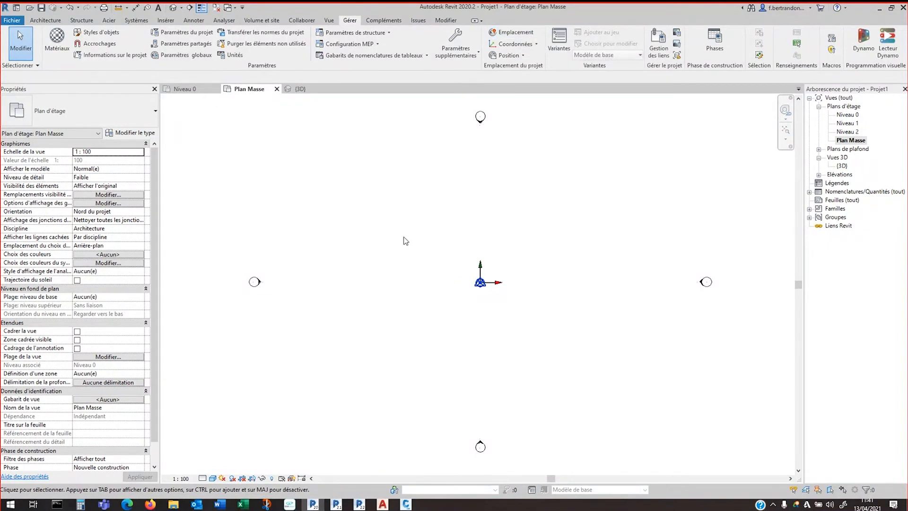
Start a CAD link and choose 95030_REFE_PLA_MAS_00001_M__G3AA.dwg from the georeference folder on the desktop
click(165, 20)
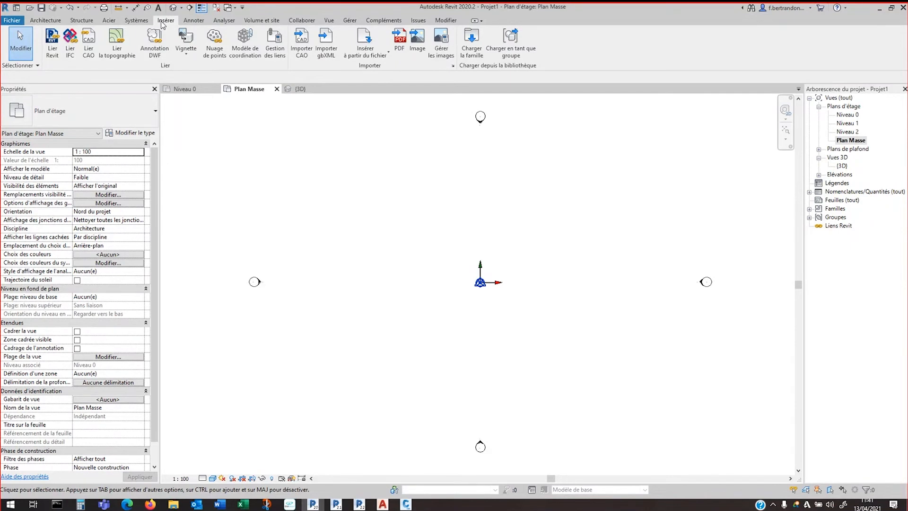
click(88, 45)
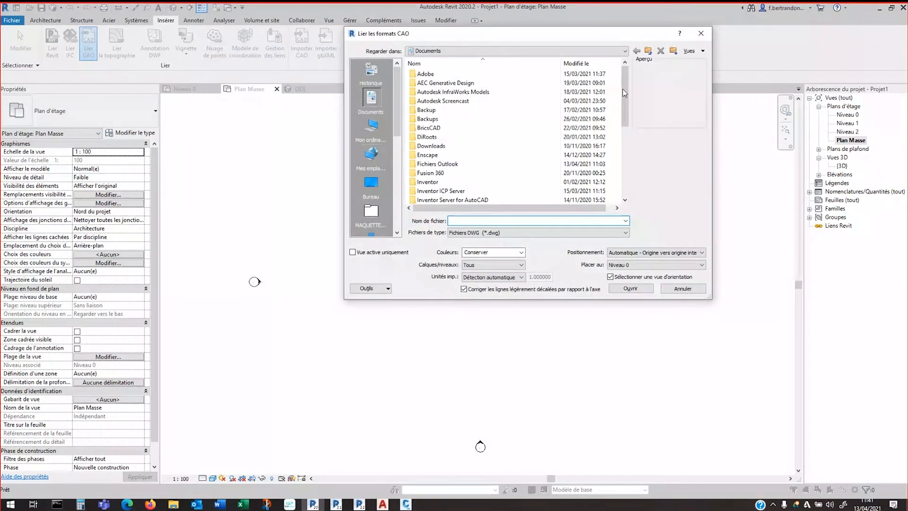
drag(626, 96, 628, 119)
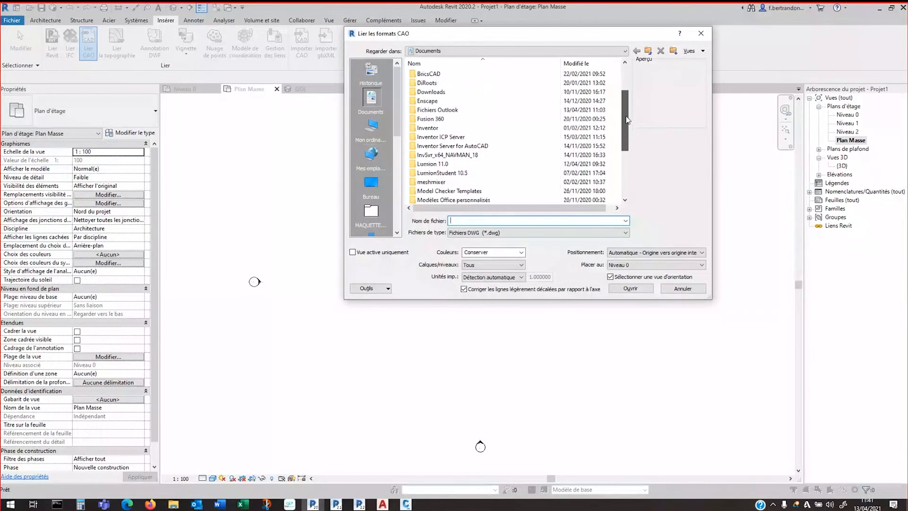
click(371, 185)
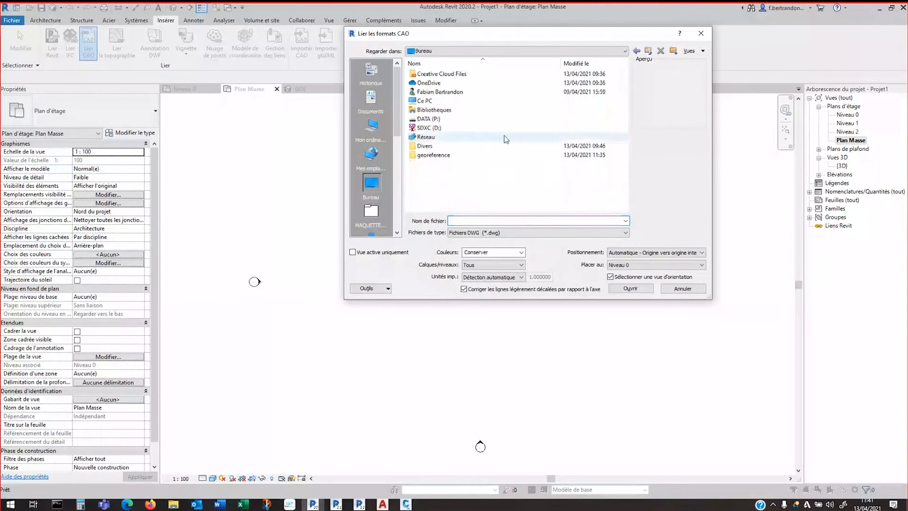
double_click(432, 155)
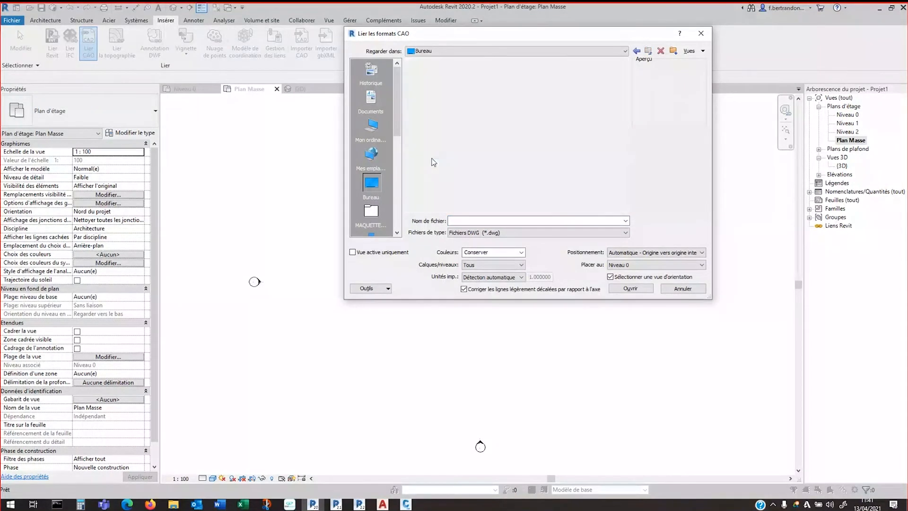
click(478, 101)
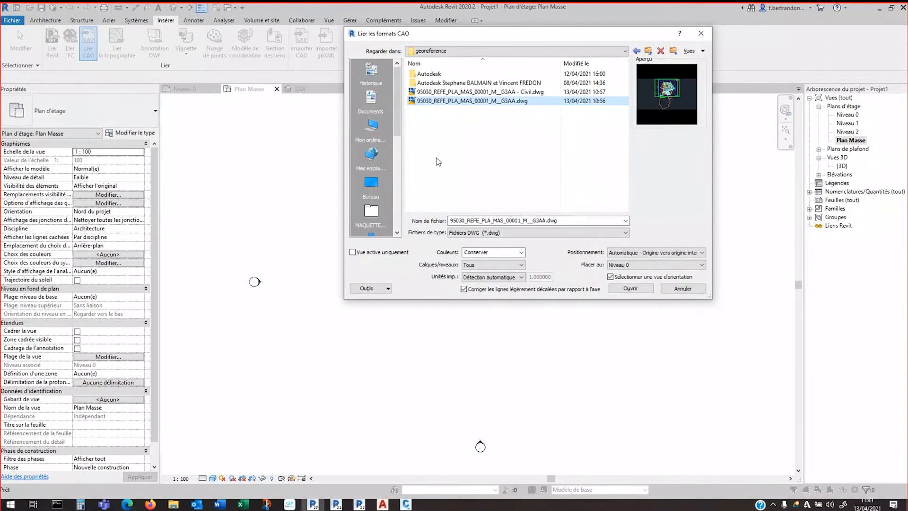
Review the colour and layer options for the CAD link, keeping colours on Conserver and layers on Tous
click(522, 252)
click(522, 252)
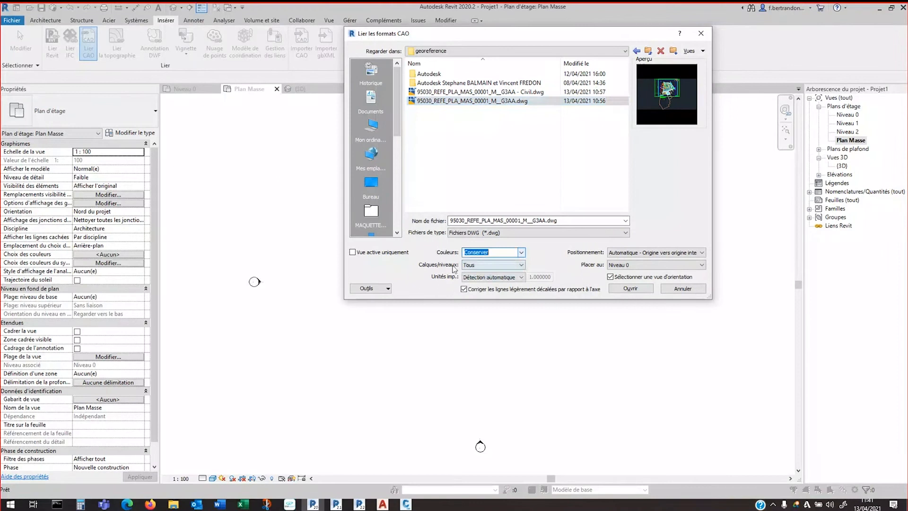
click(521, 265)
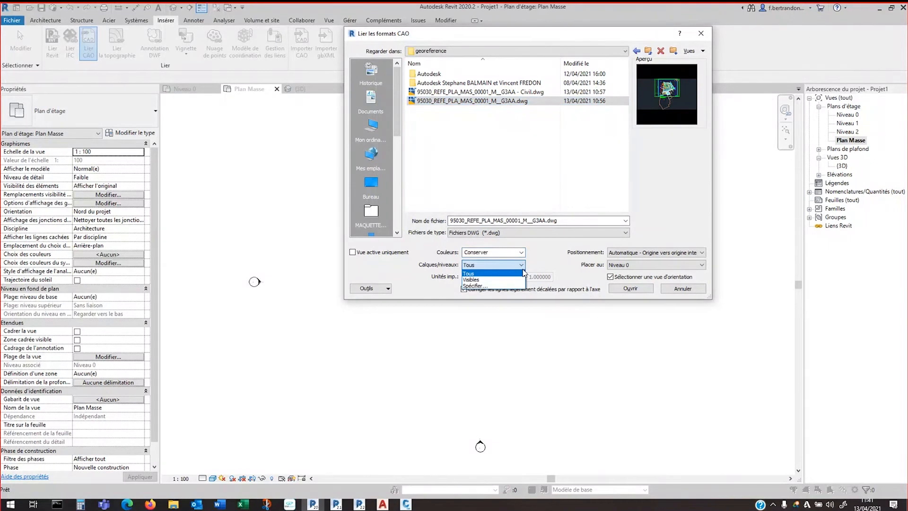
click(546, 261)
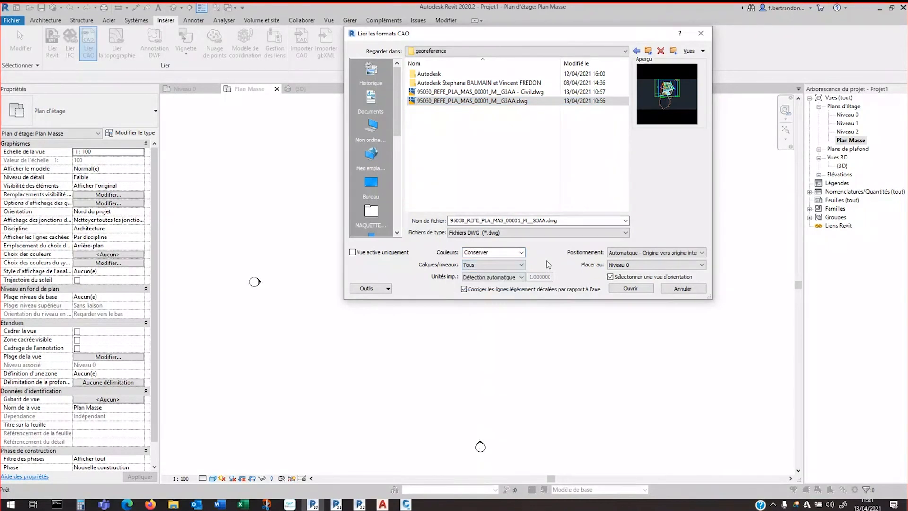
click(523, 268)
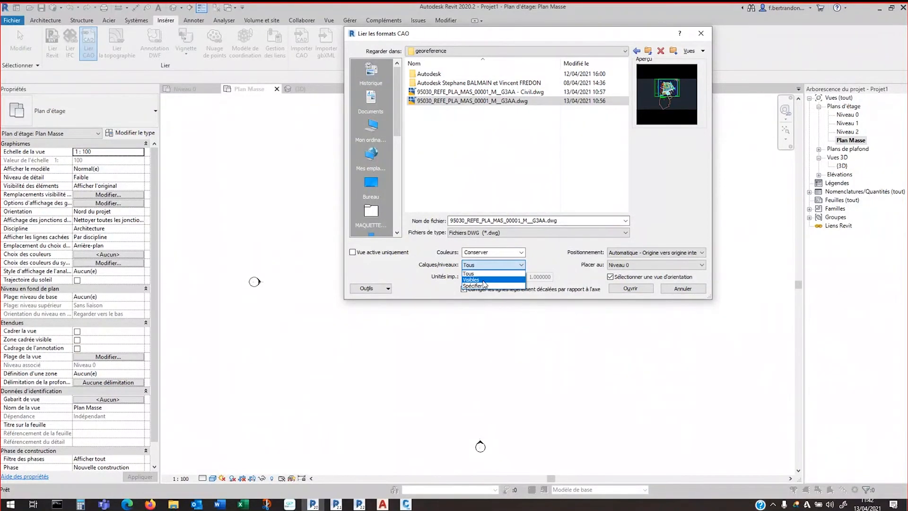
click(557, 266)
Switch to AutoCAD, check the site plan's insertion units with the UNITES command, and return to Revit
click(495, 278)
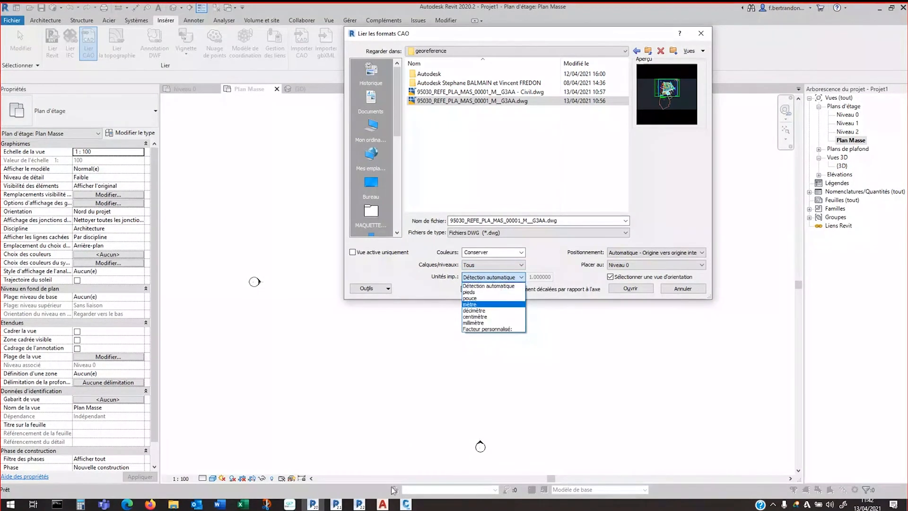
click(384, 505)
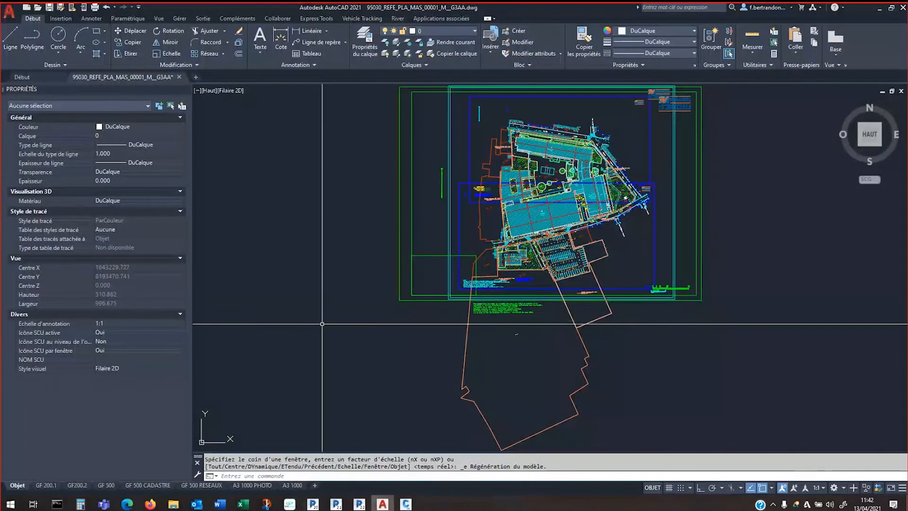
text(un)
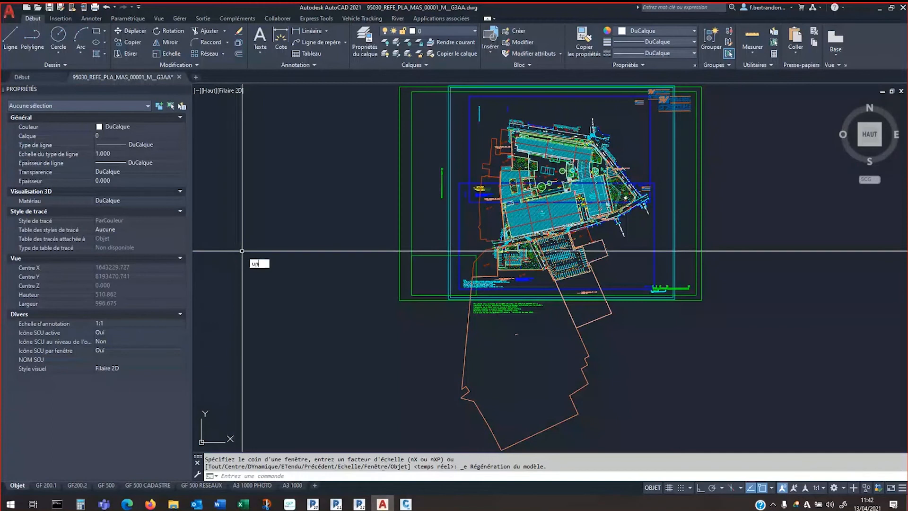
key(Return)
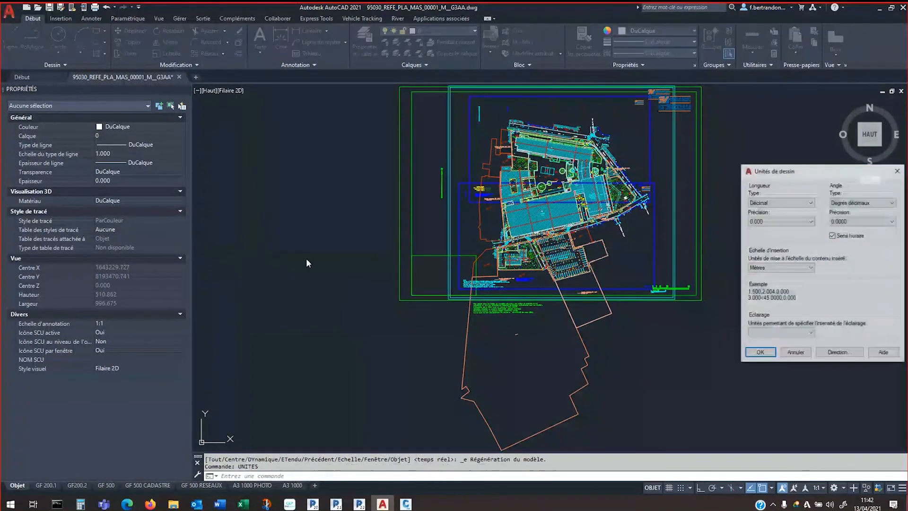
drag(820, 174, 664, 163)
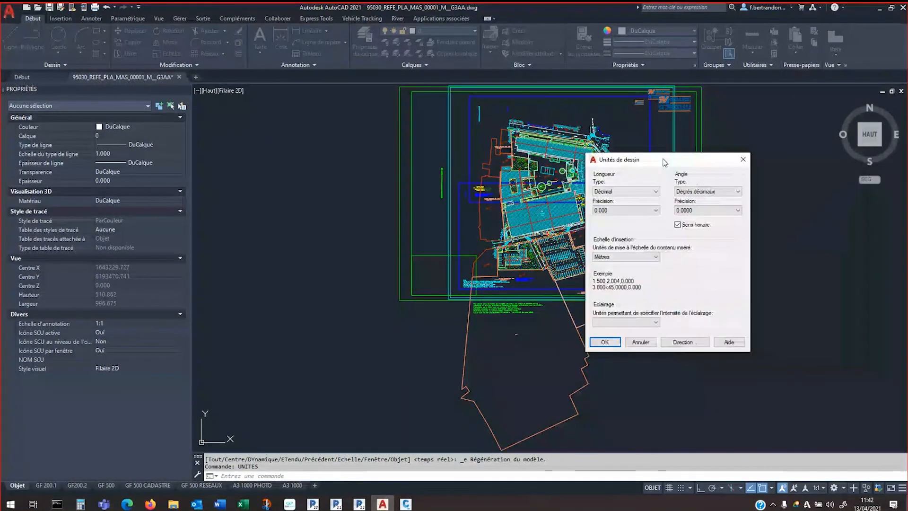
click(651, 344)
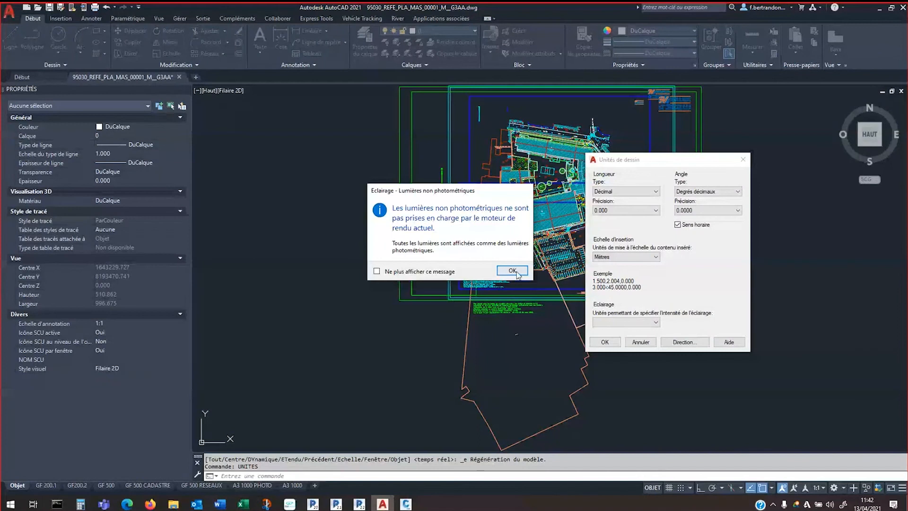
click(515, 271)
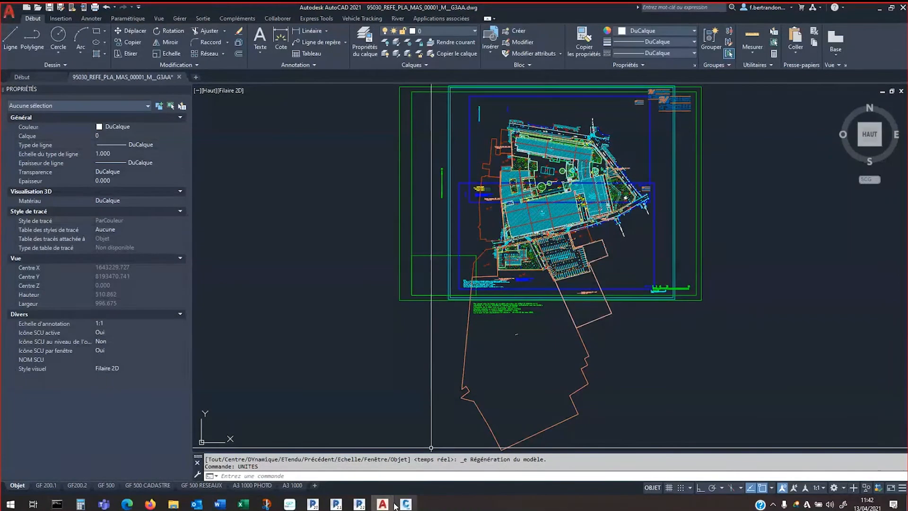
click(313, 504)
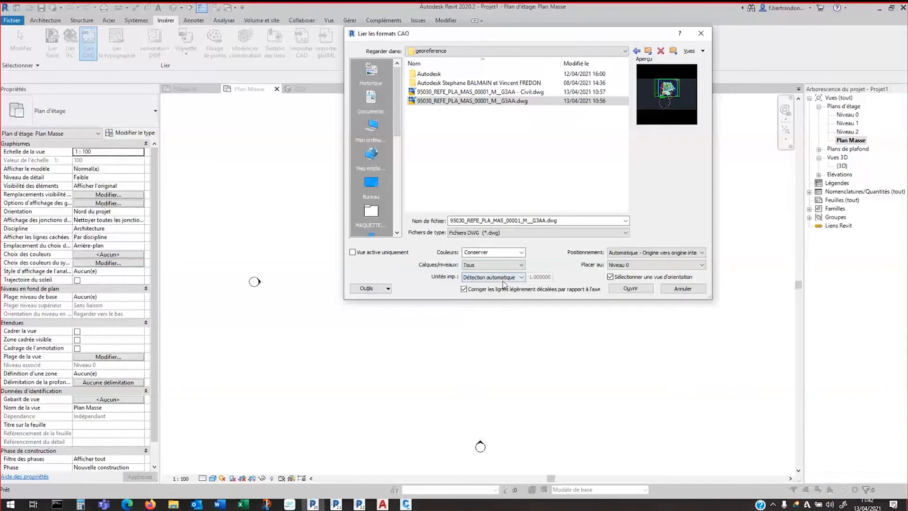
Link the DWG with import units mètre and positioning Automatique - Centre à centre, without correcting slightly off-axis lines
click(503, 283)
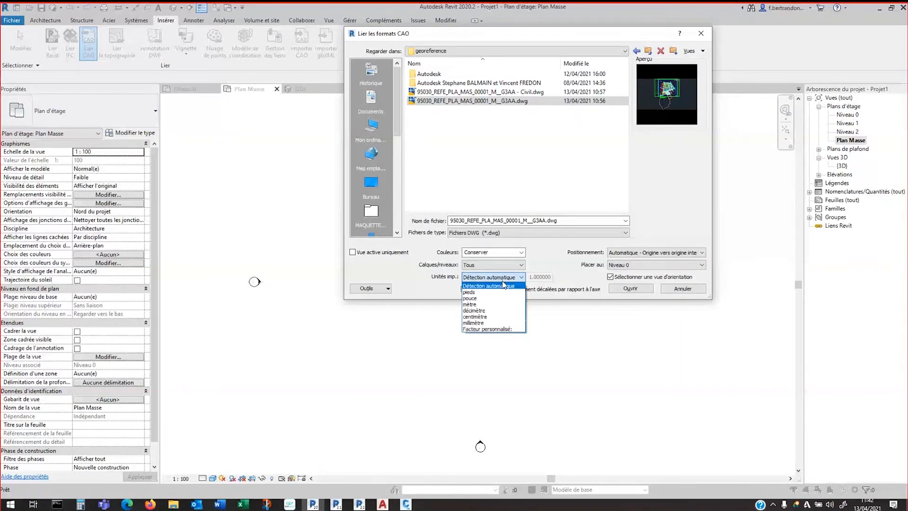
click(487, 306)
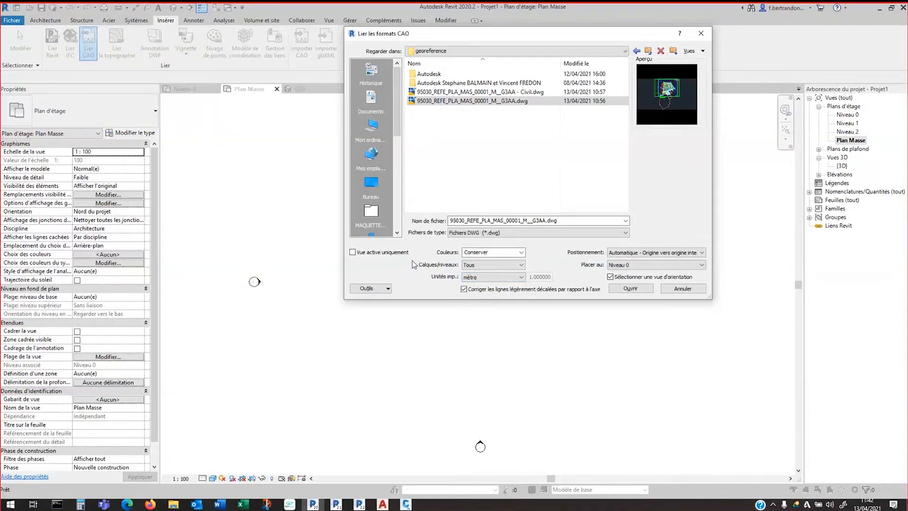
click(652, 254)
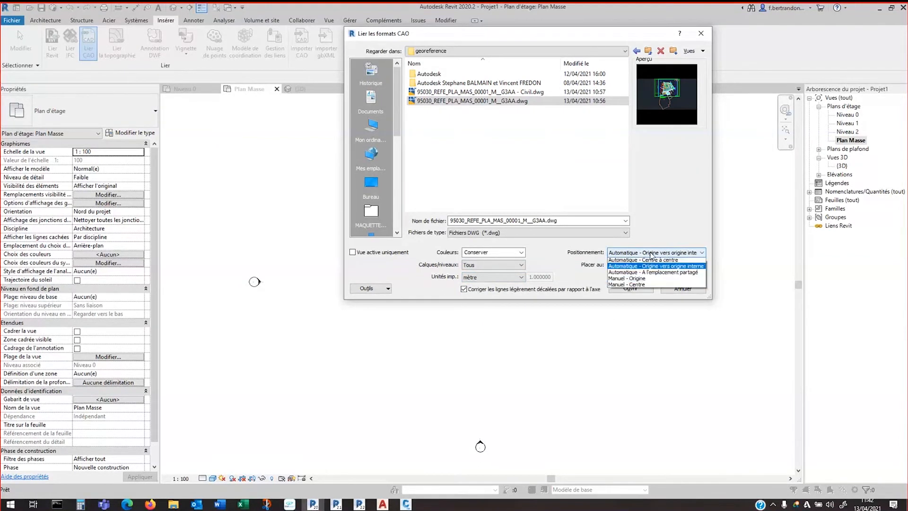
click(652, 262)
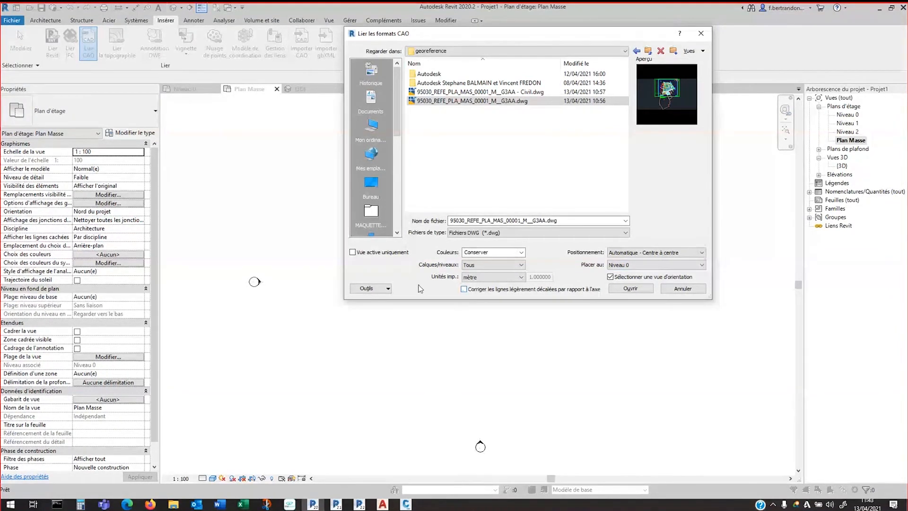
click(464, 289)
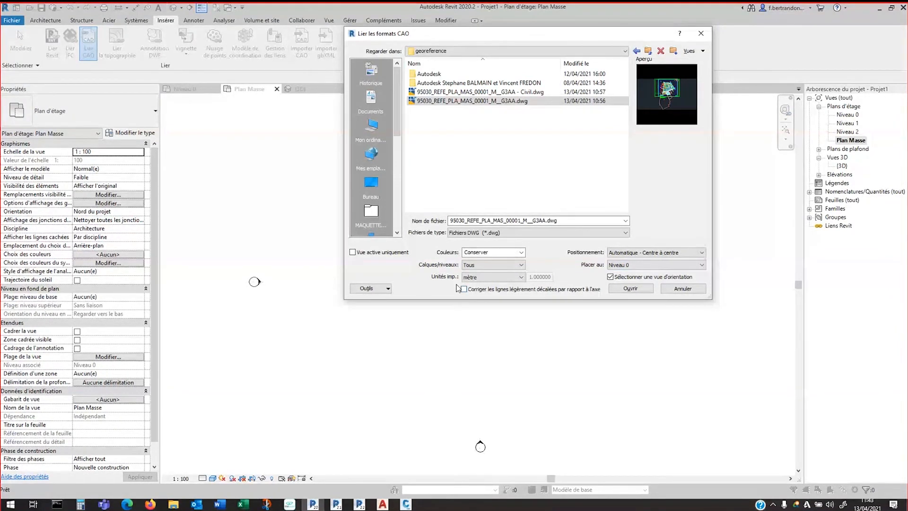
click(630, 290)
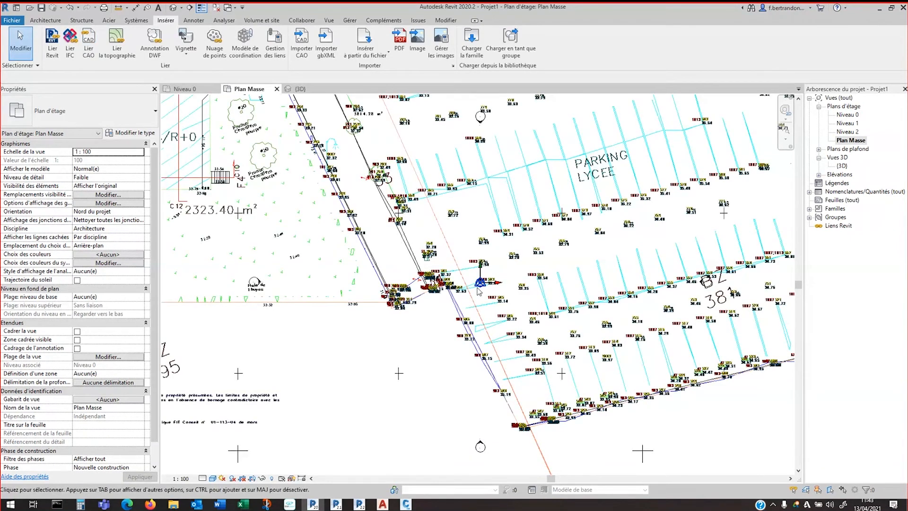
Move the linked DWG so that the lower-right corner of the large hatched building lands on the Point de topographie
scroll(479, 291, down, 2)
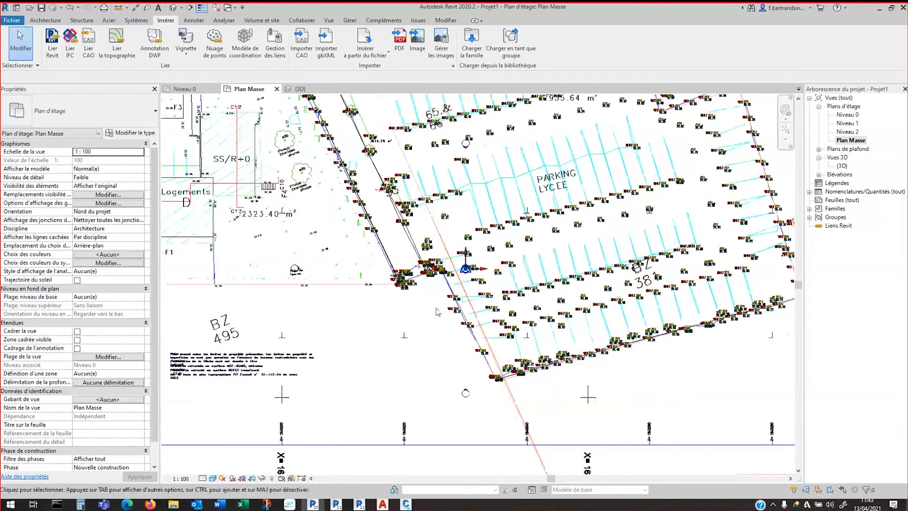
scroll(438, 311, down, 3)
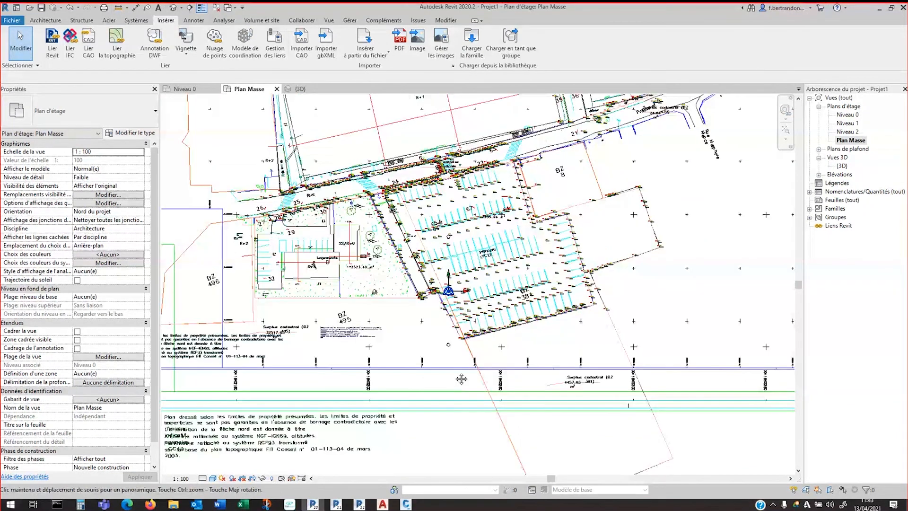
middle_drag(461, 379, 489, 452)
scroll(404, 187, down, 2)
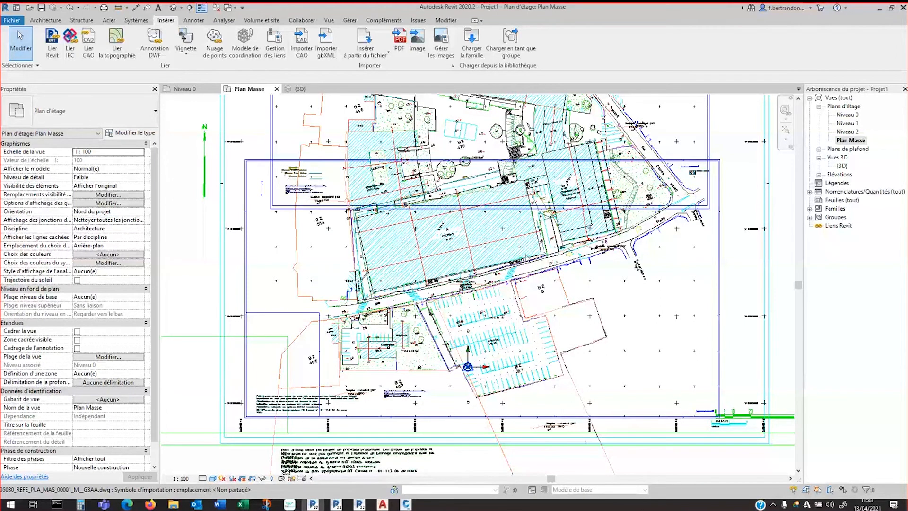
click(505, 257)
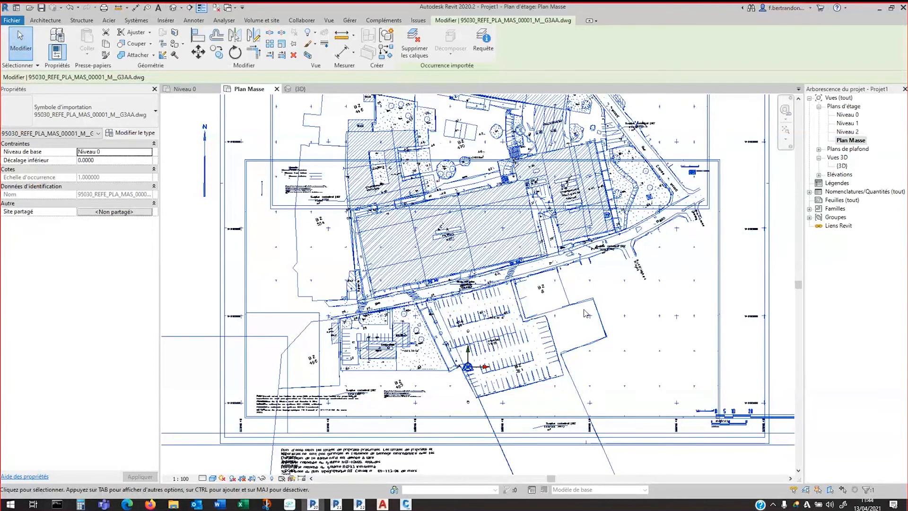
click(195, 54)
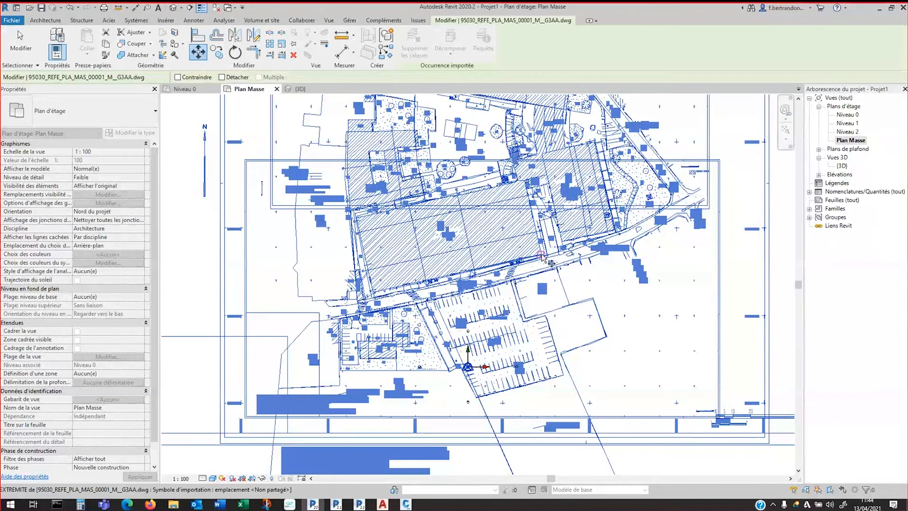
scroll(549, 259, up, 1)
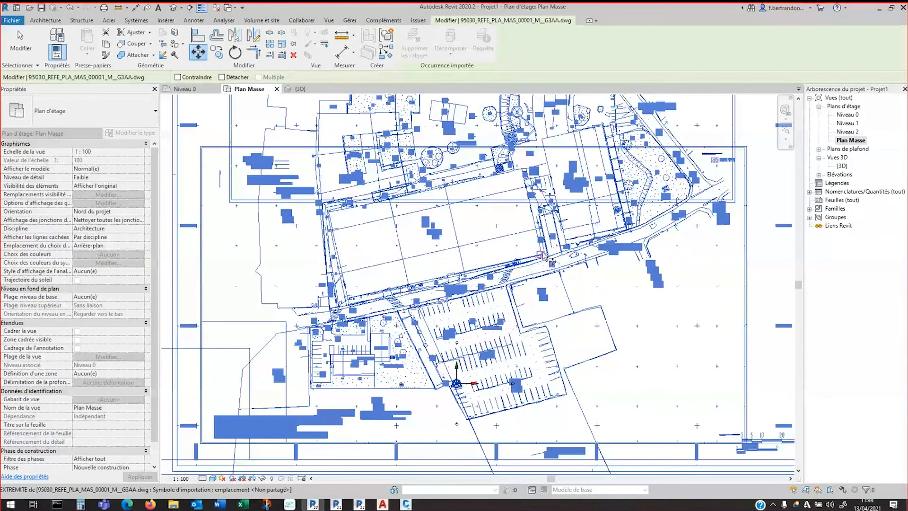
click(542, 255)
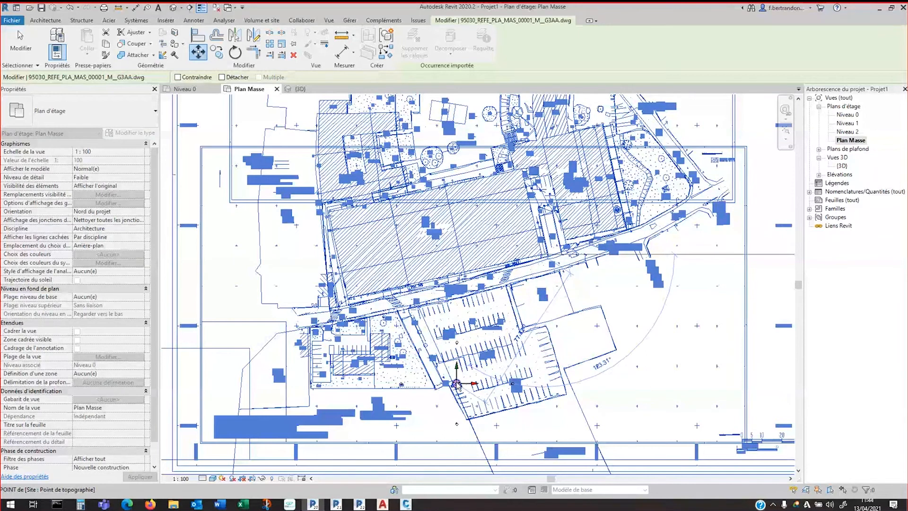
key(Escape)
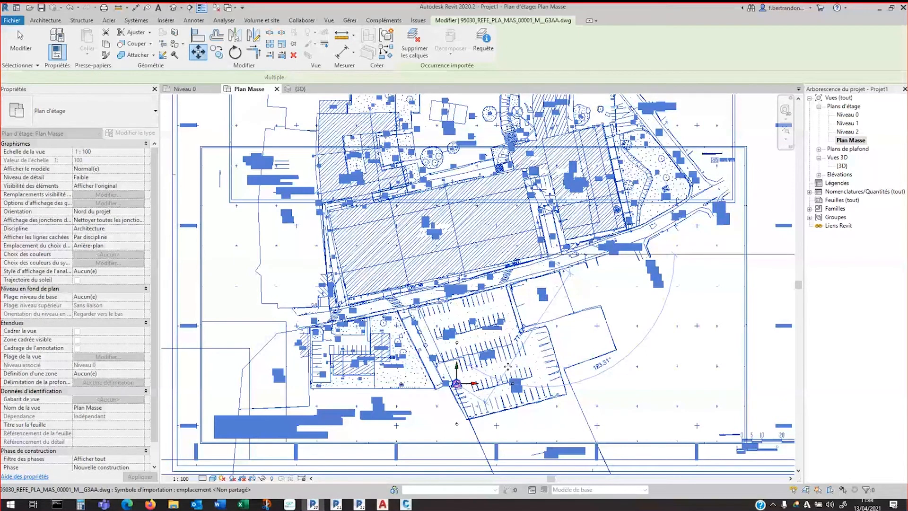
click(507, 367)
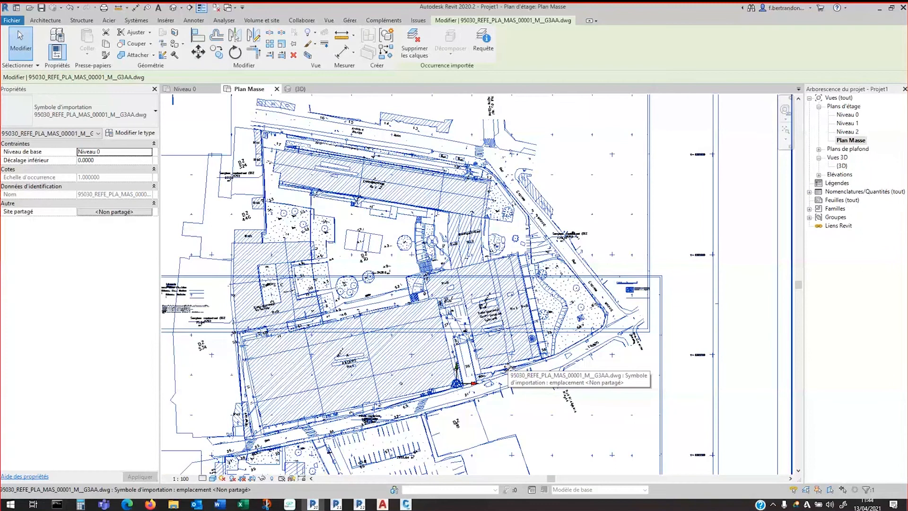
click(621, 411)
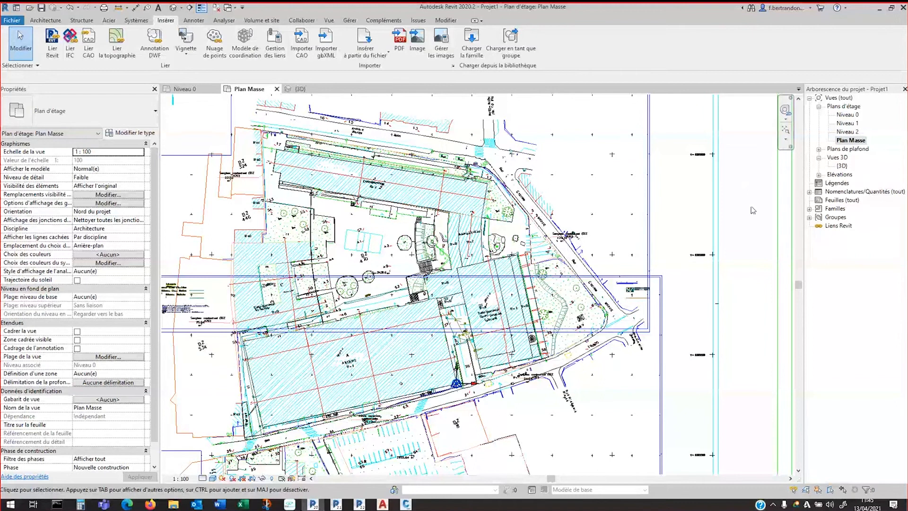
Review the project's current location and its weather stations on the map, leaving the settings as they are
click(712, 210)
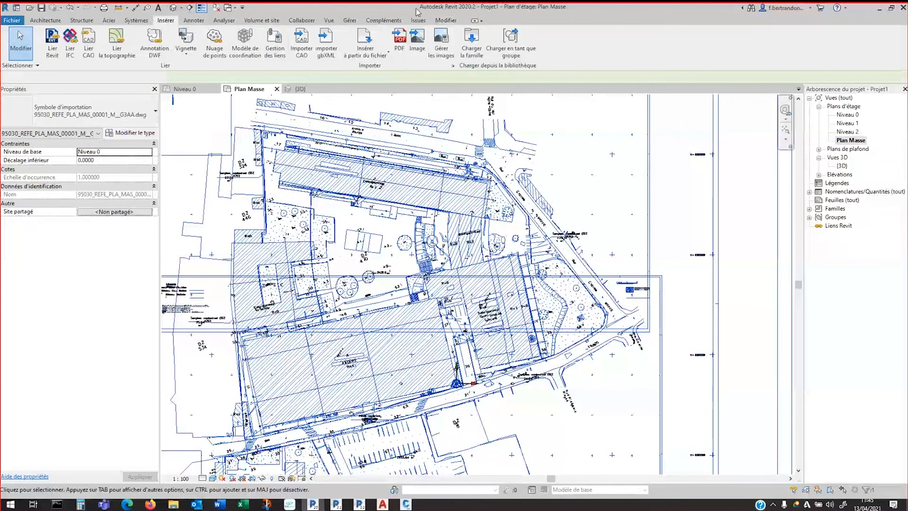
click(350, 21)
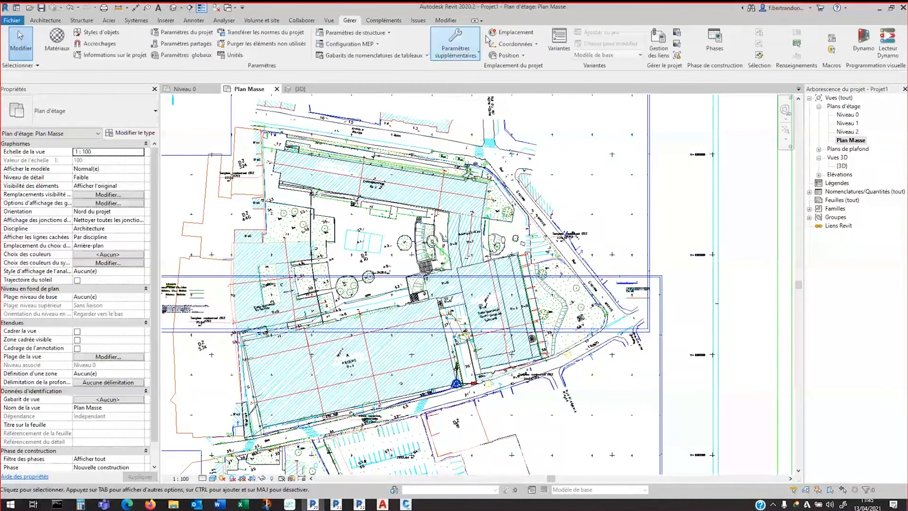
click(507, 33)
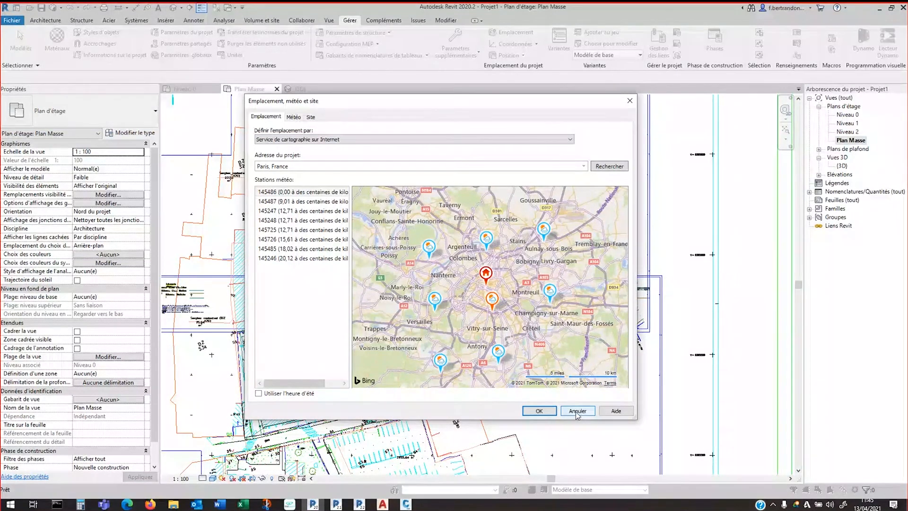
click(577, 411)
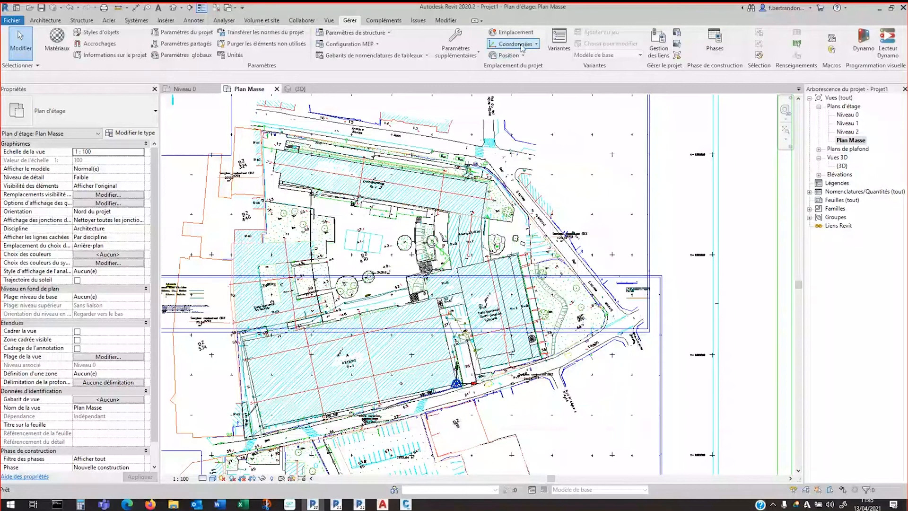
Acquire the shared coordinates from the linked DWG site plan and check them on the Point de base du projet
click(523, 46)
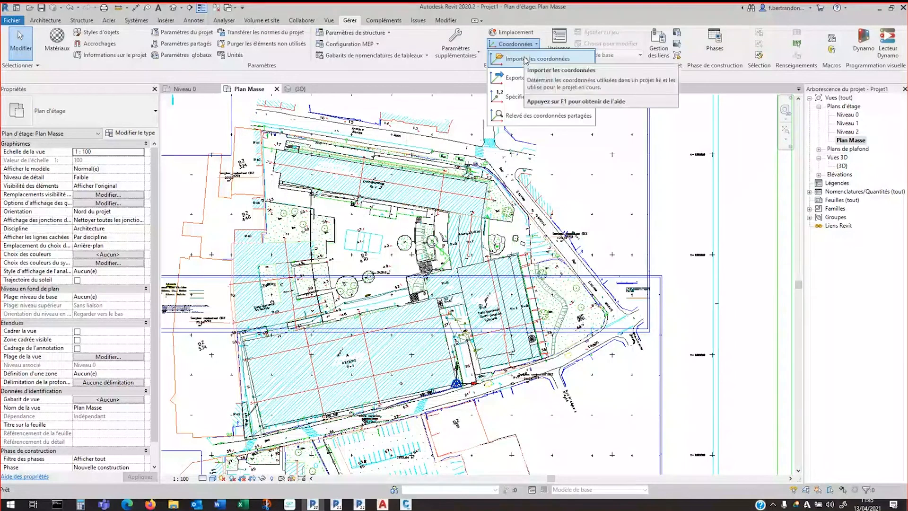
click(524, 60)
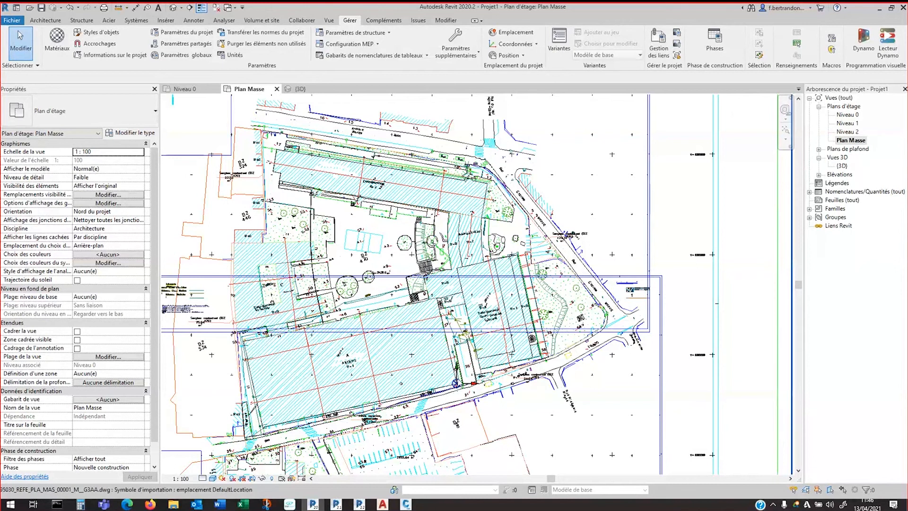
click(455, 388)
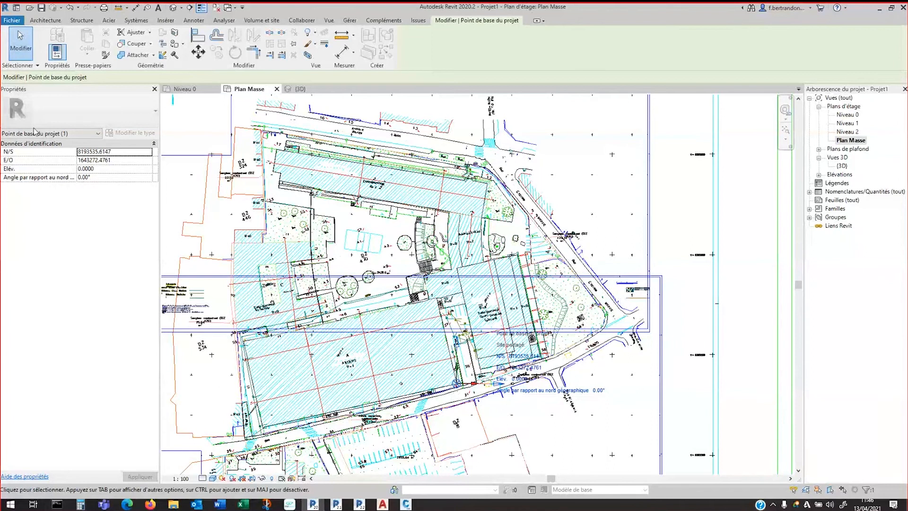
click(743, 248)
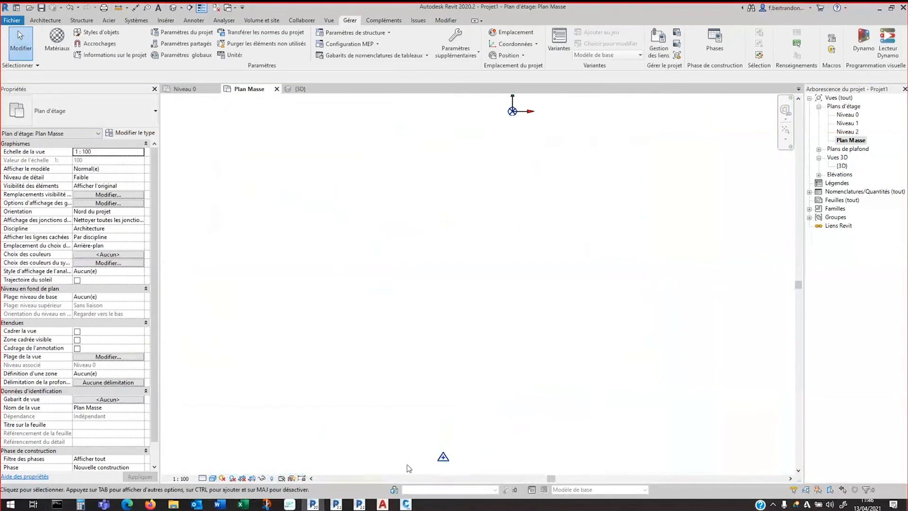
Hide the Point de topographie in the Plan Masse view and bring the whole site plan back into view
click(443, 459)
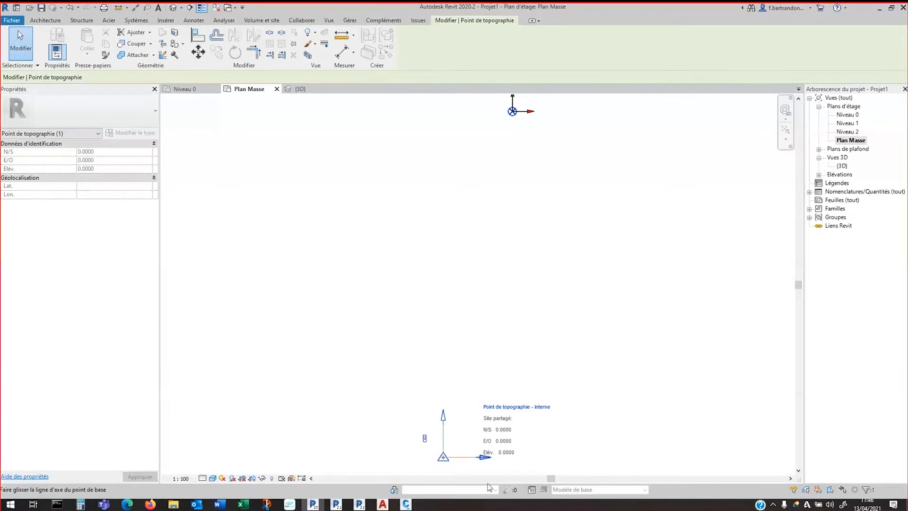
right_click(442, 458)
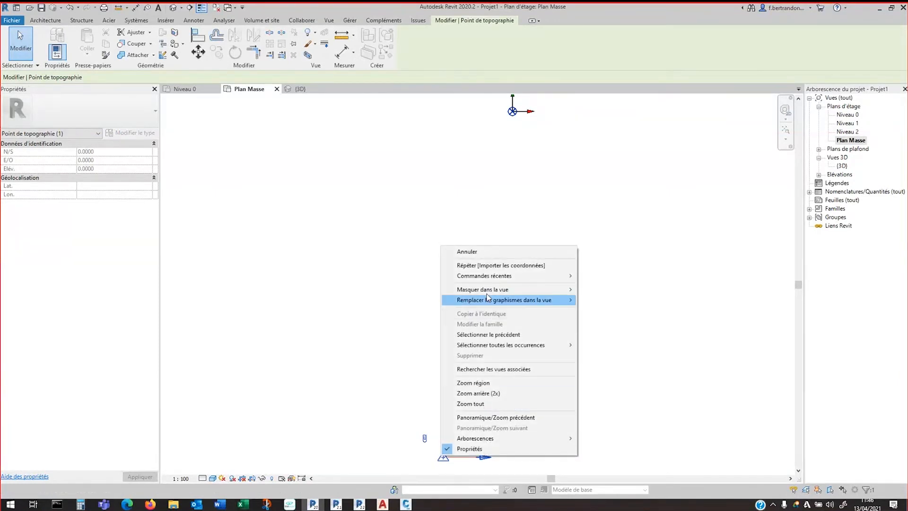
mouse_move(521, 289)
click(615, 300)
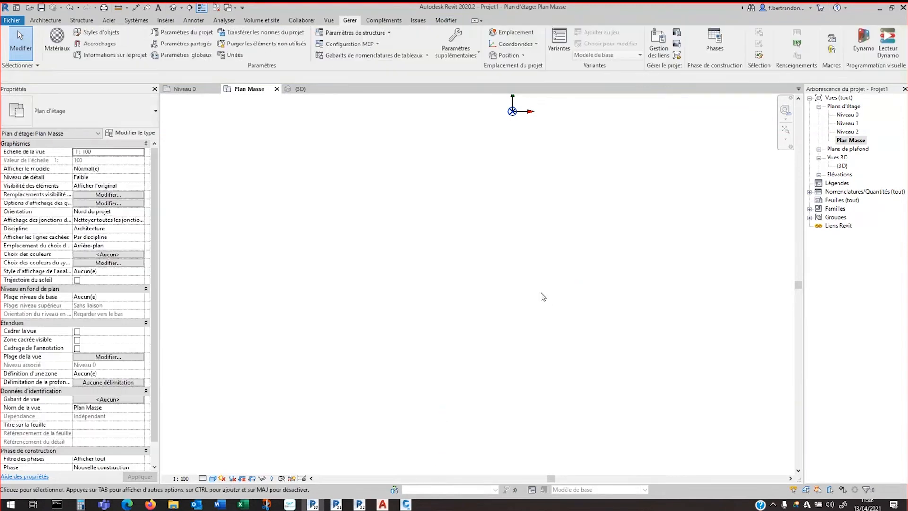
middle_click(541, 294)
middle_click(541, 294)
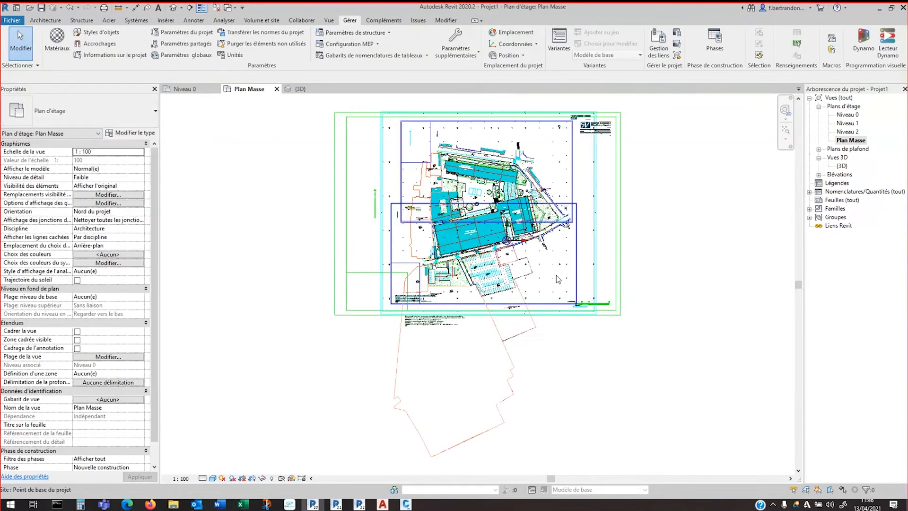
scroll(530, 237, up, 2)
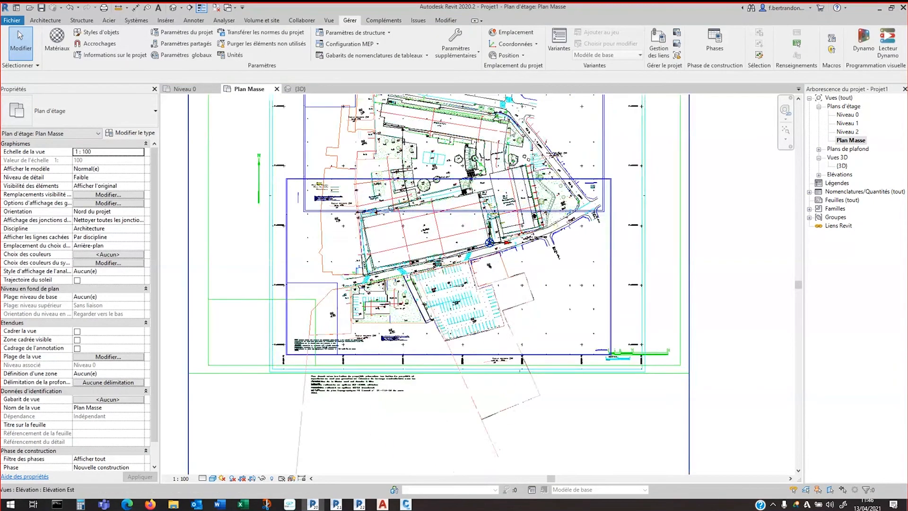
Check the project location on the map after the coordinate import, and select the Point de base du projet to inspect its coordinates
click(517, 34)
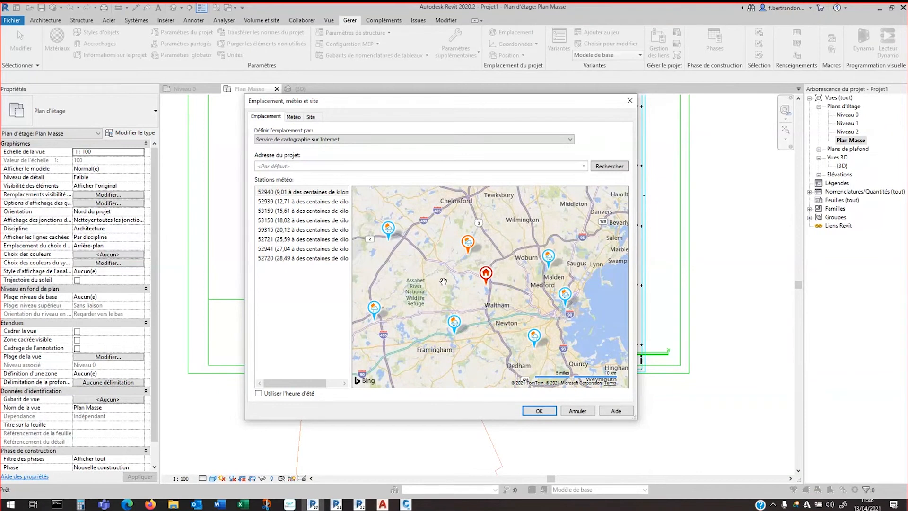
click(576, 411)
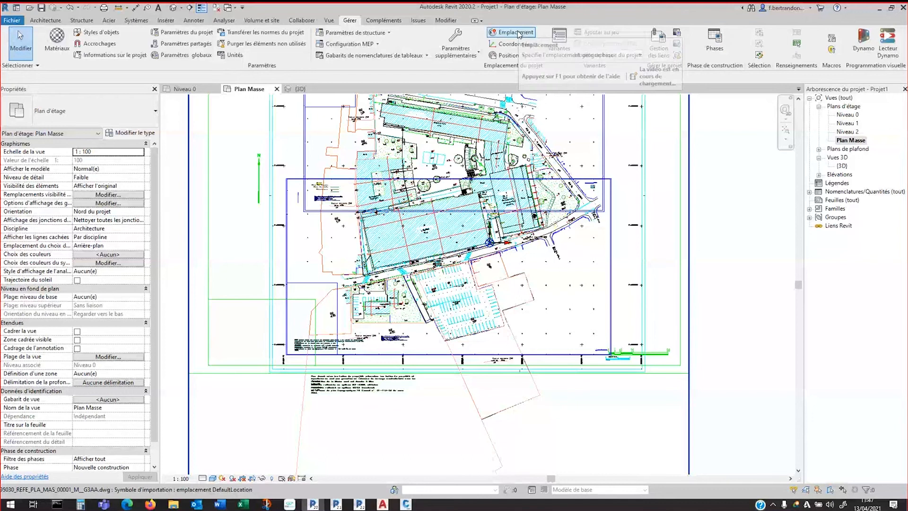
click(489, 243)
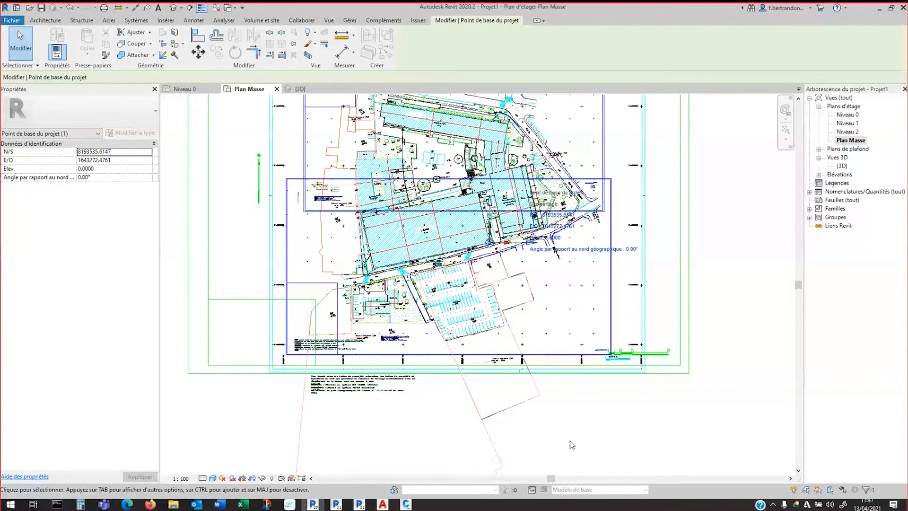
Switch to The World Coordinate Converter in Edge and examine the French coordinate systems available for the second system, without changing it
key(alt+Tab)
key(alt+Tab)
key(alt+Tab)
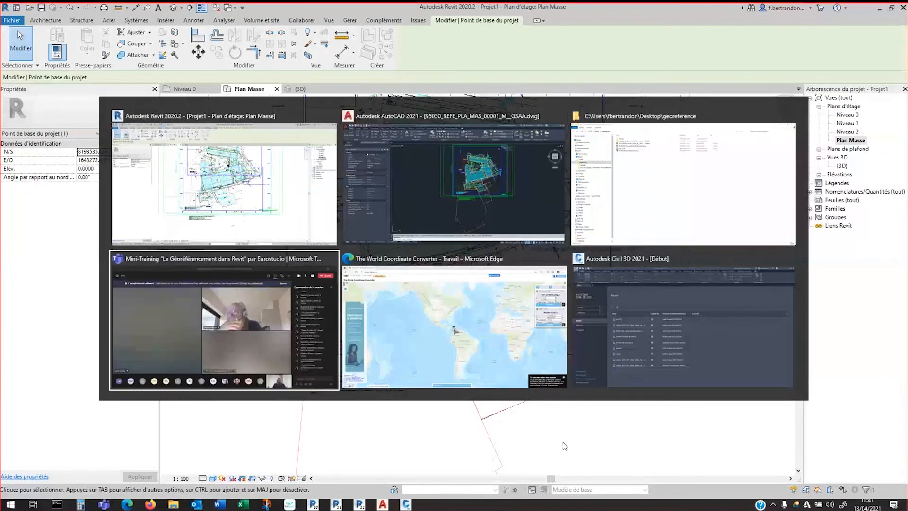
key(alt+Tab)
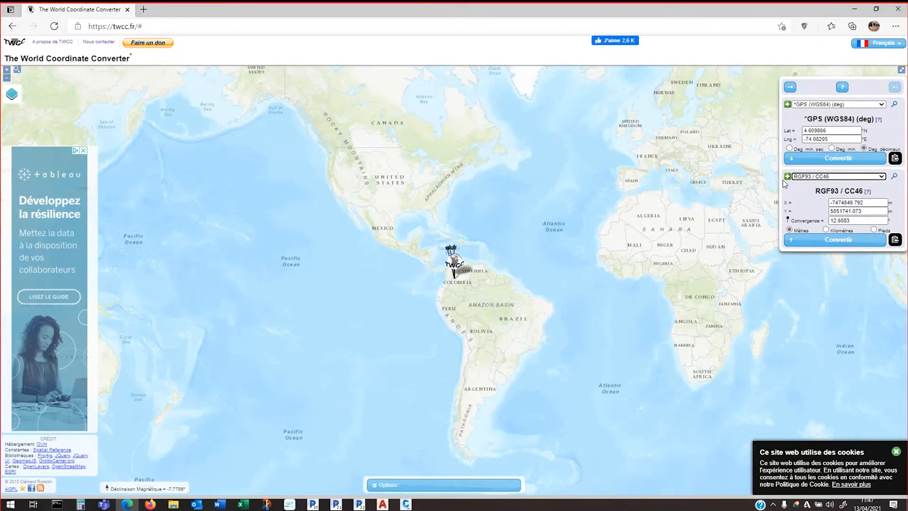
click(314, 505)
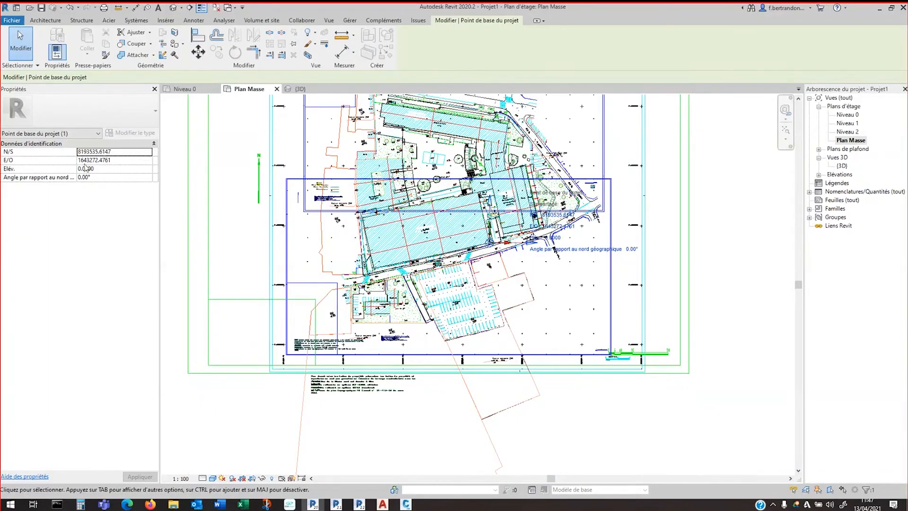
click(129, 505)
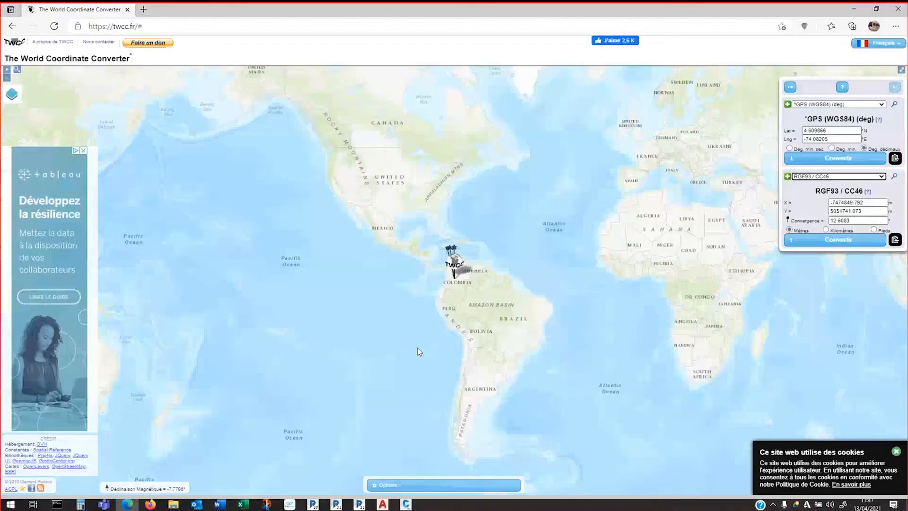
click(881, 177)
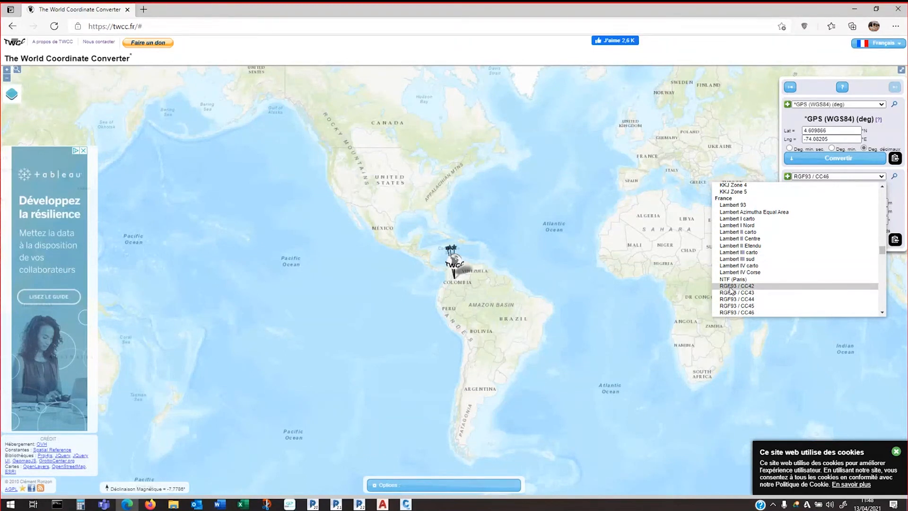
click(898, 214)
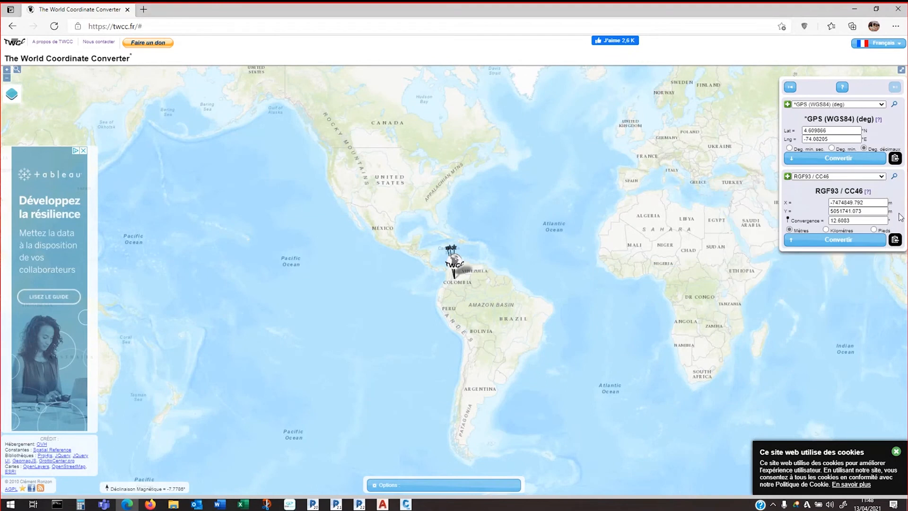
Switch to AutoCAD and read the surveyor's note below the site plan for its altimetric and planimetric reference systems
click(382, 505)
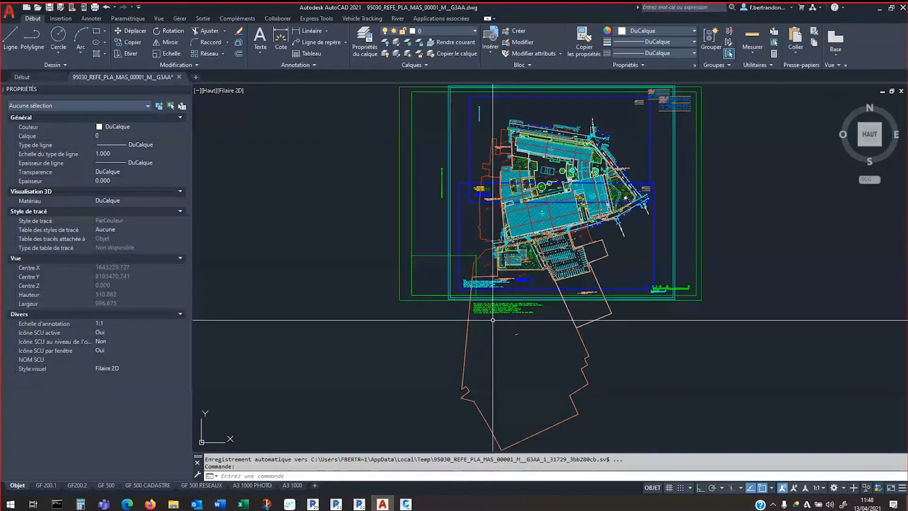
scroll(468, 303, up, 8)
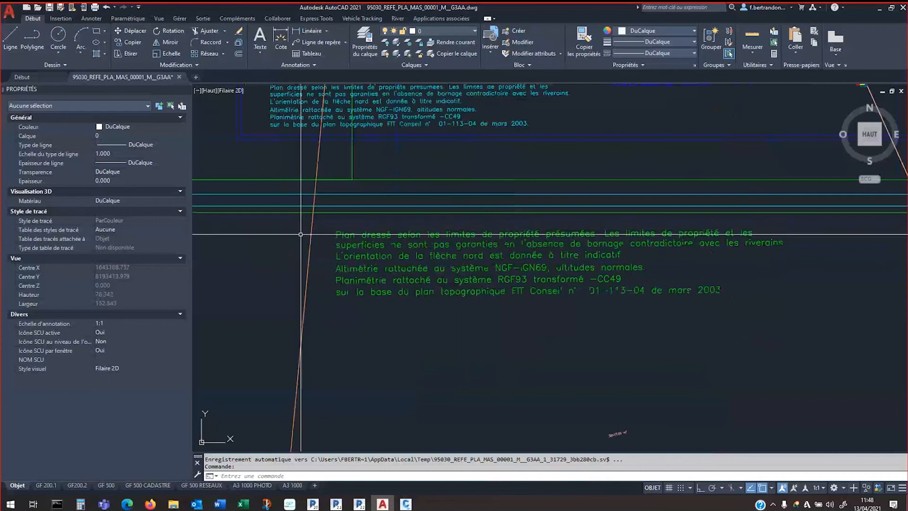
middle_drag(534, 307, 487, 302)
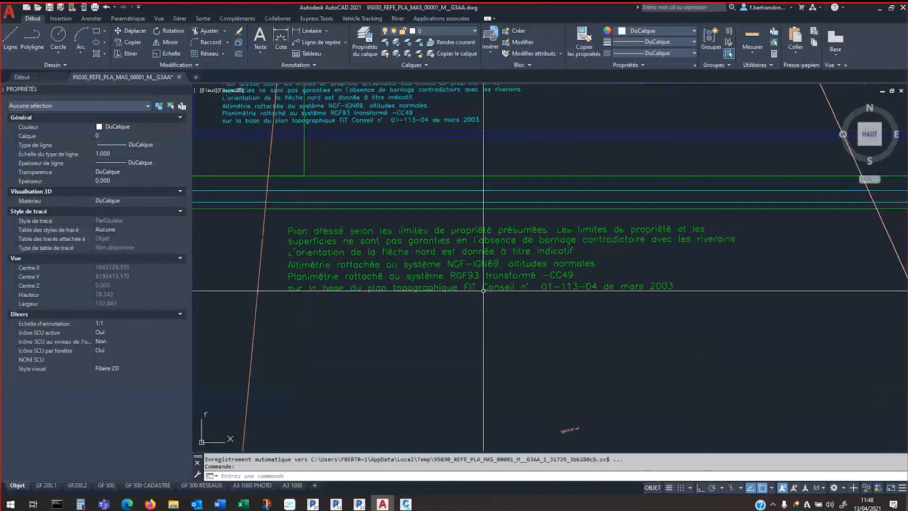
scroll(483, 291, up, 5)
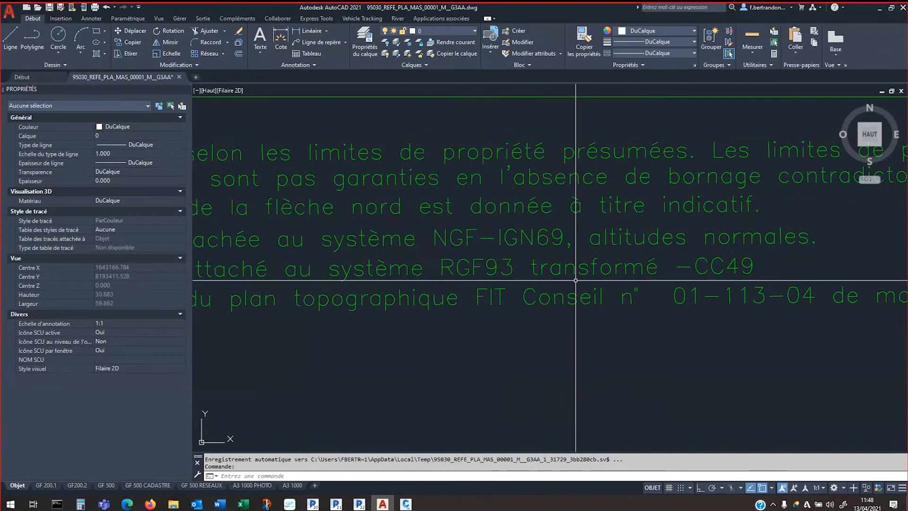
scroll(750, 280, down, 5)
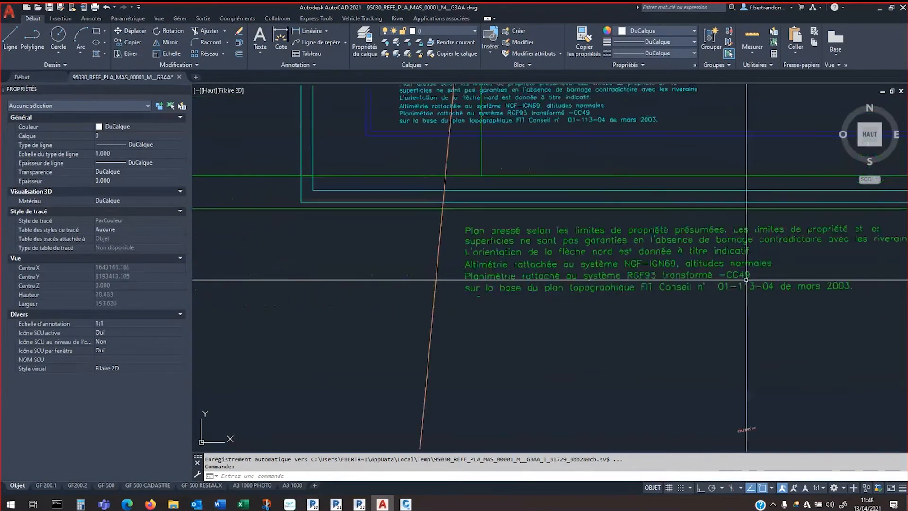
Return to The World Coordinate Converter and set the second coordinate system to RGF93 / CC49
click(150, 506)
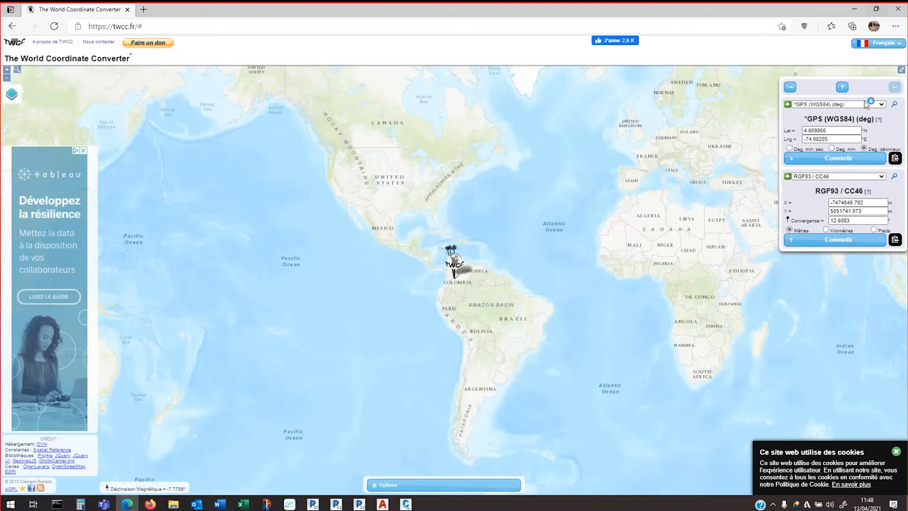
click(881, 177)
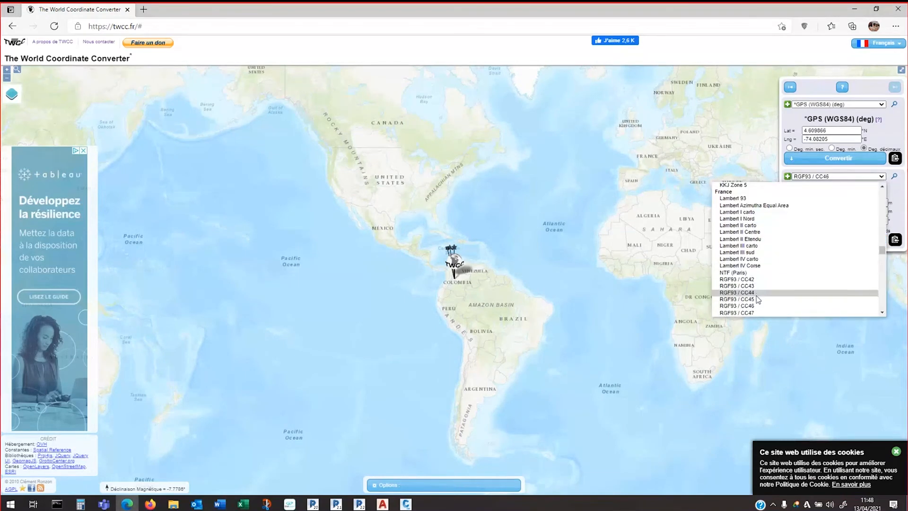
scroll(762, 305, down, 1)
click(762, 306)
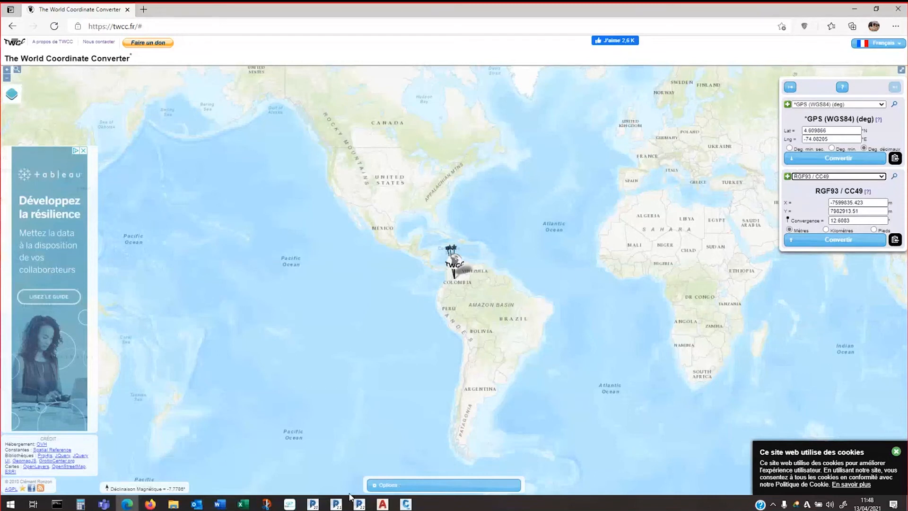
Set the converter's RGF93 / CC49 Y value to 8193535.6147, the N/S value of Revit's project base point
click(316, 506)
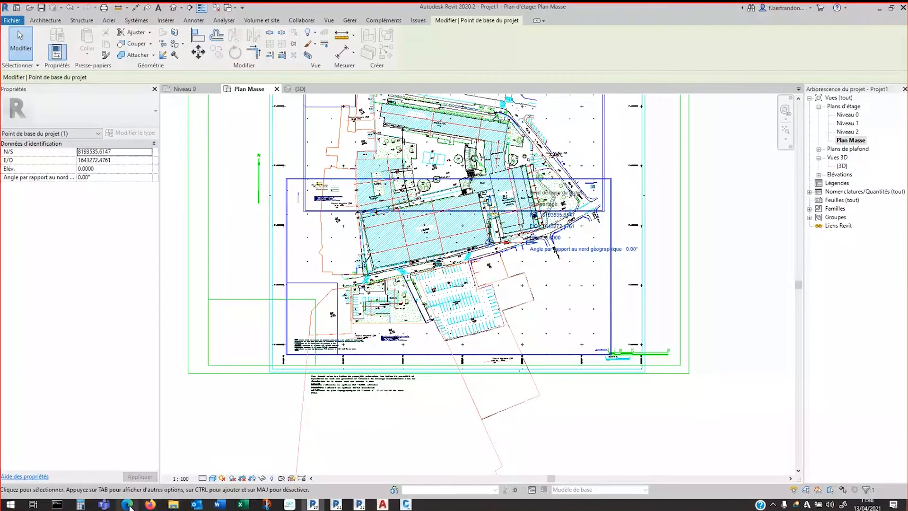
click(150, 506)
click(871, 211)
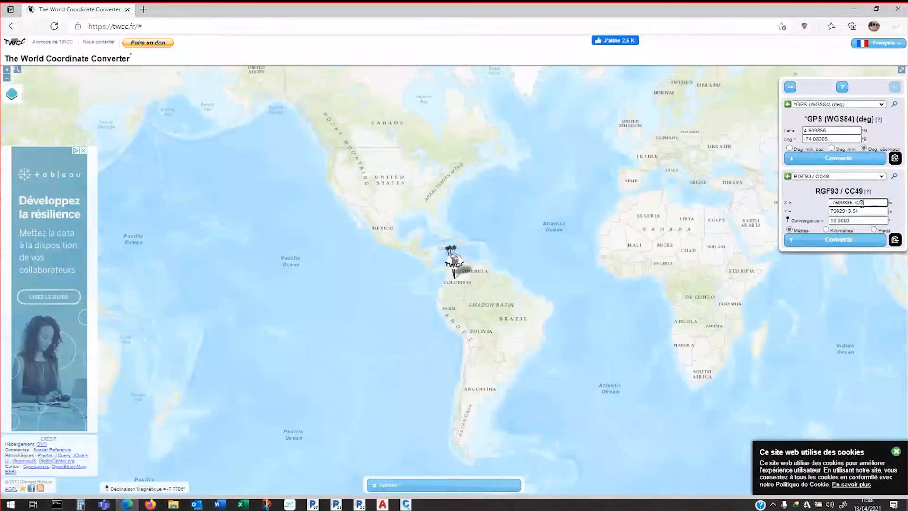
drag(860, 211, 811, 209)
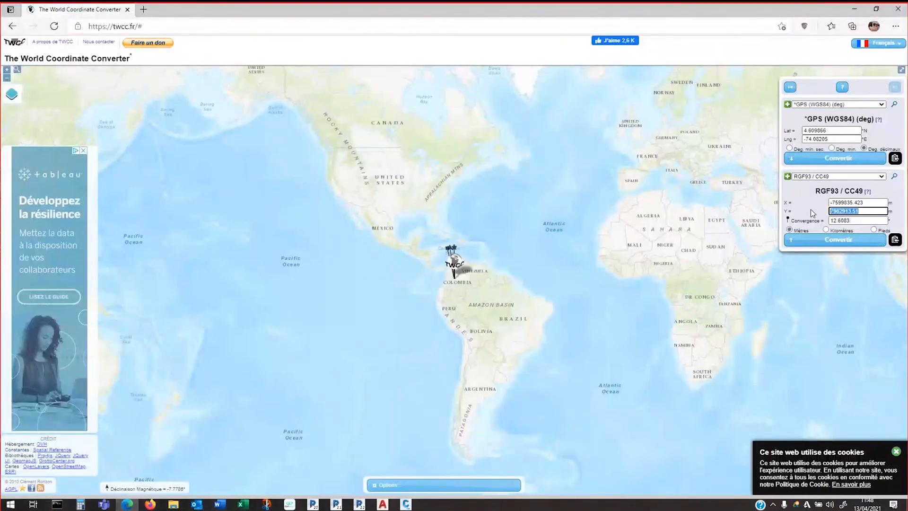
text(8193535.6147)
Set the converter's RGF93 / CC49 X value to 1643272.4761, the E/O value of Revit's project base point
click(313, 505)
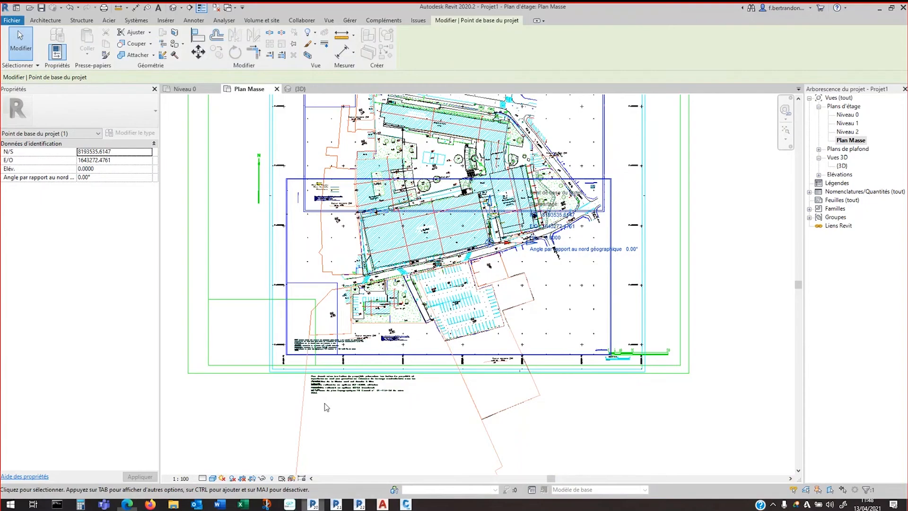
click(121, 160)
key(ctrl+c)
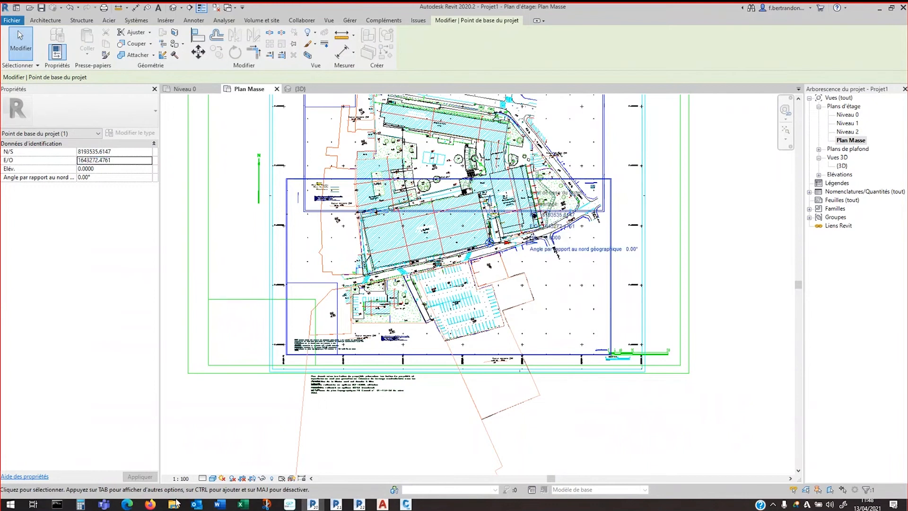
click(128, 505)
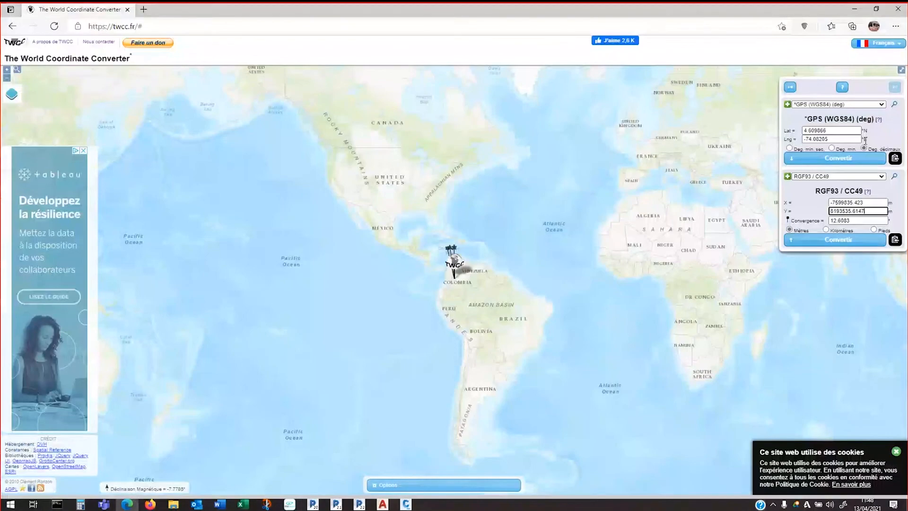
double_click(867, 202)
key(ctrl+v)
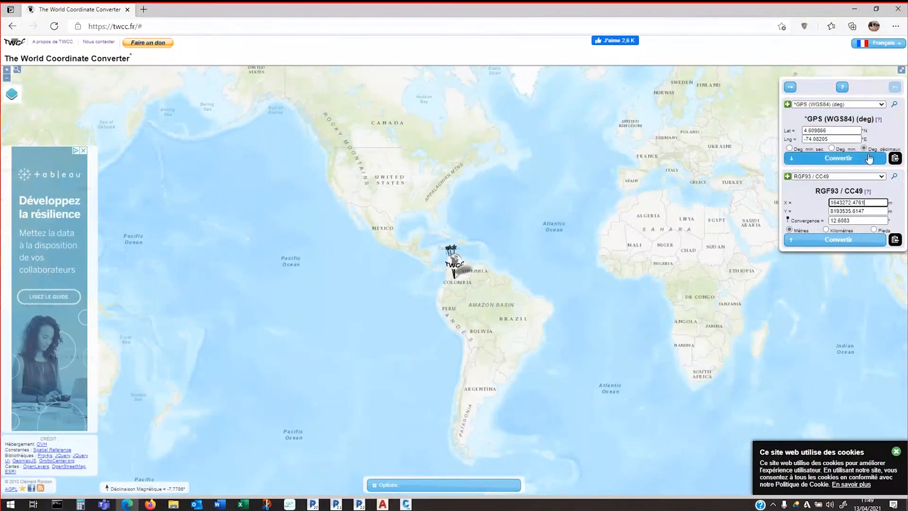
Convert the RGF93 / CC49 coordinates to GPS (WGS84), check the marker's location on the map and copy the GPS coordinates
click(836, 240)
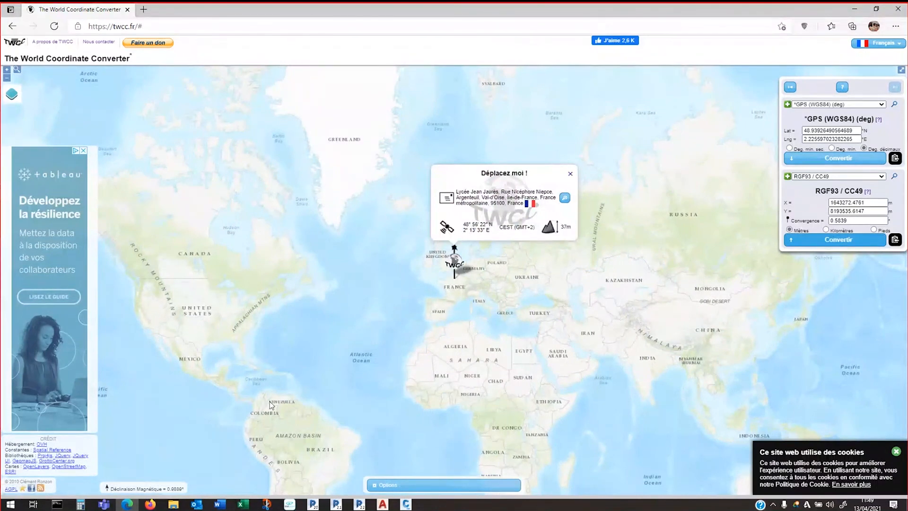
scroll(447, 293, up, 4)
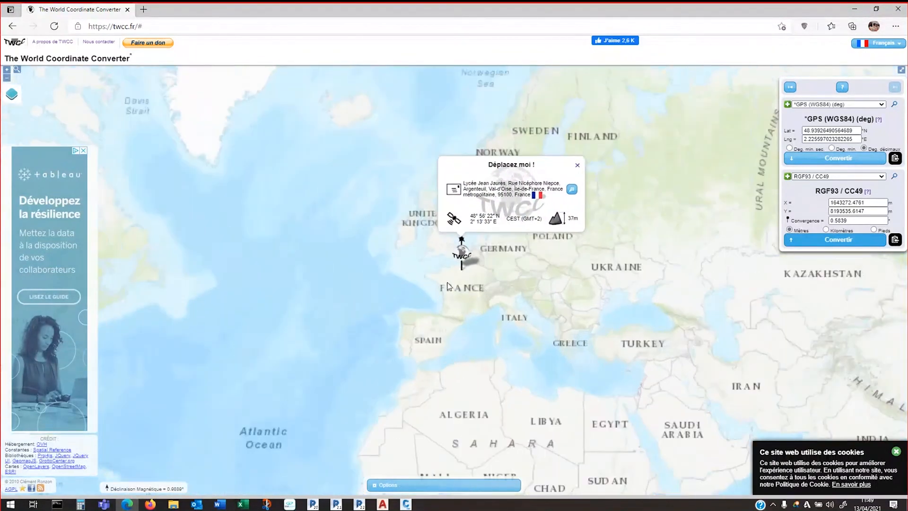
scroll(539, 222, up, 3)
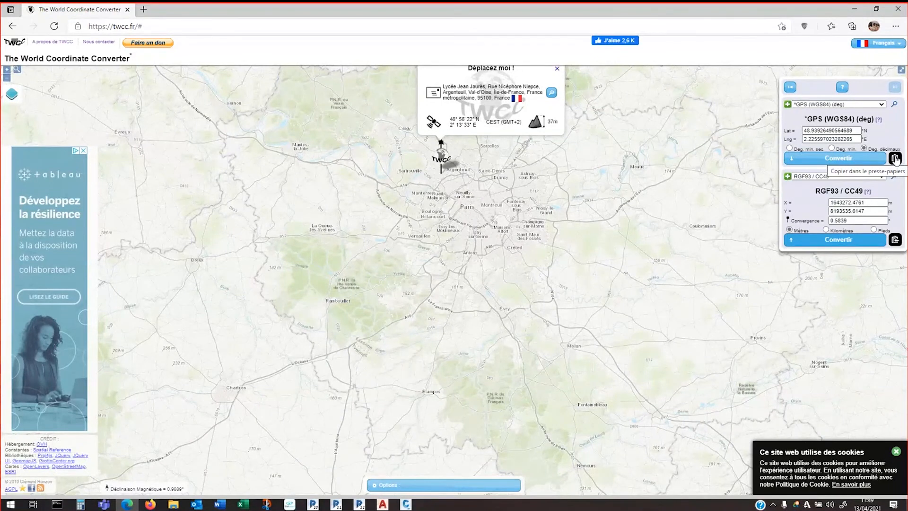
click(895, 159)
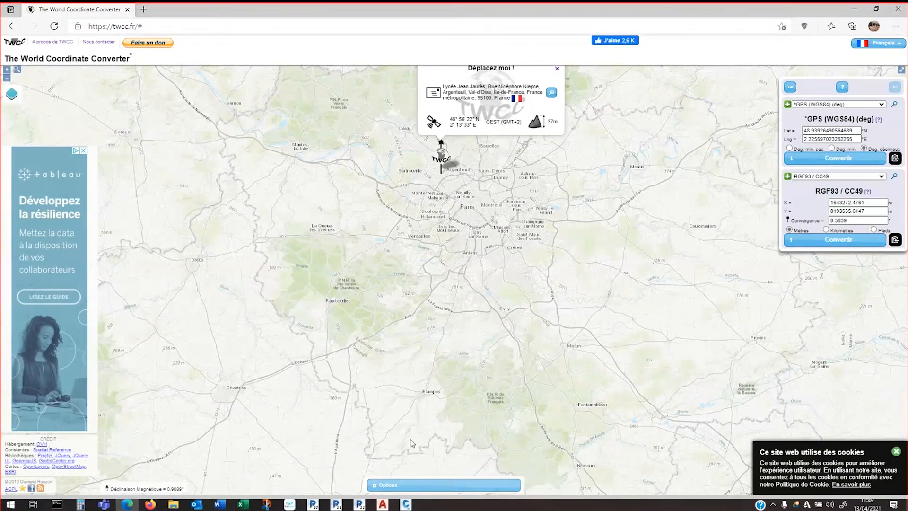
Return to Revit and set the project location to 48.93926490564689°N, 2.225597023282265°E through the Internet mapping service
click(313, 505)
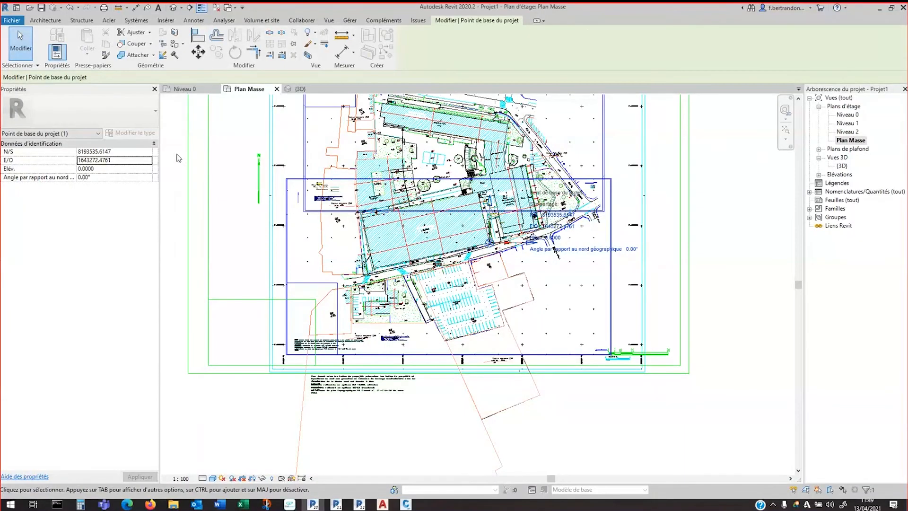
click(202, 116)
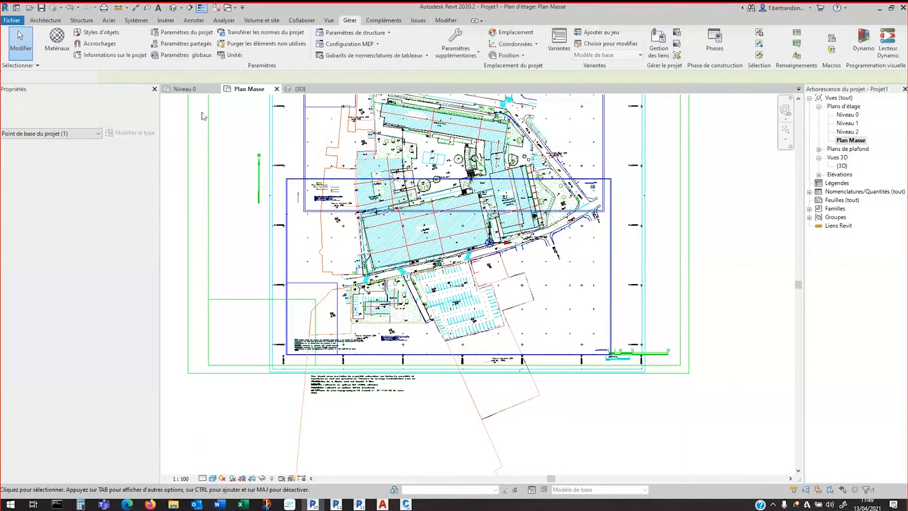
scroll(203, 116, up, 1)
click(516, 33)
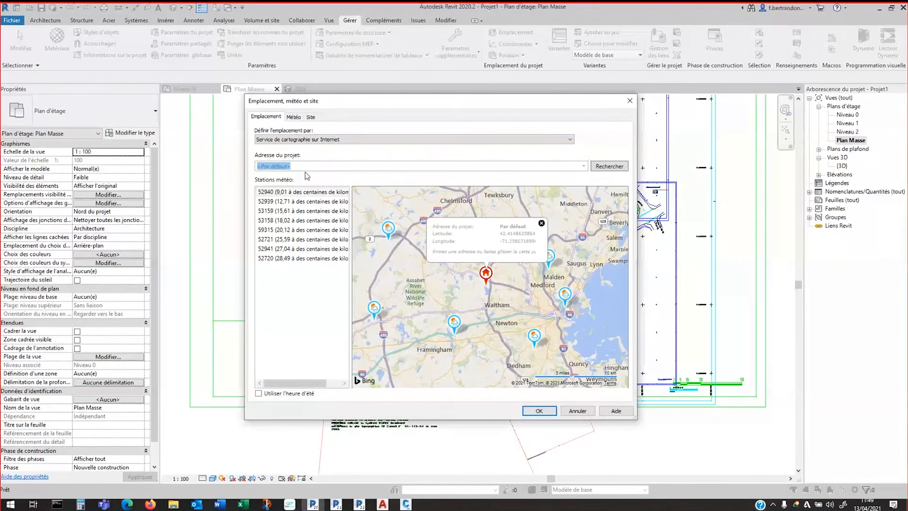
key(ctrl+v)
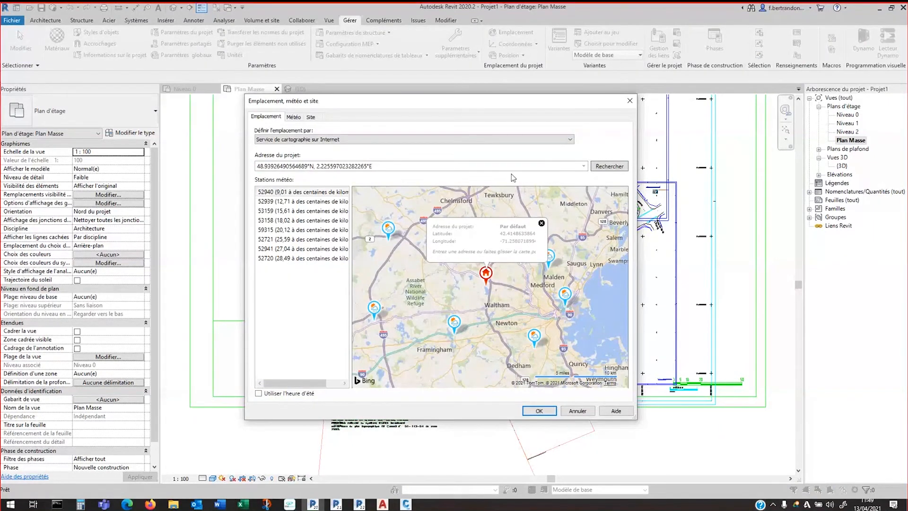
click(608, 166)
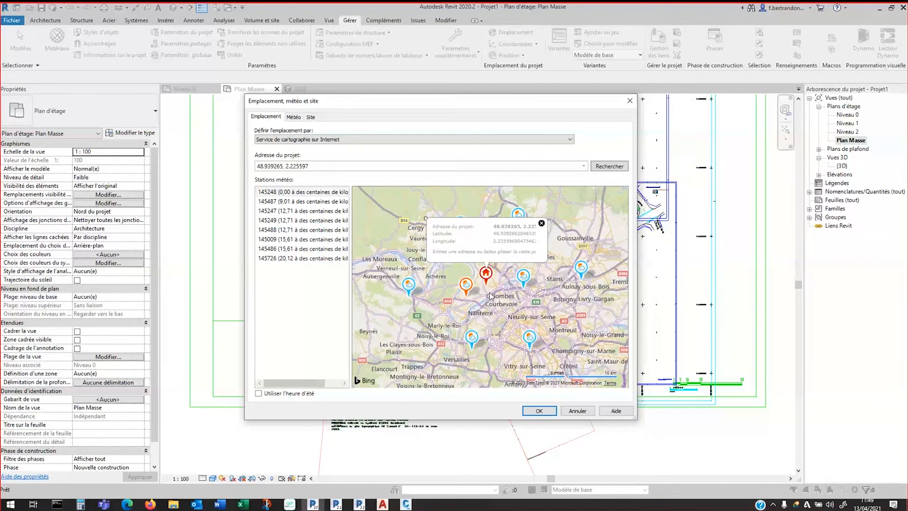
click(538, 411)
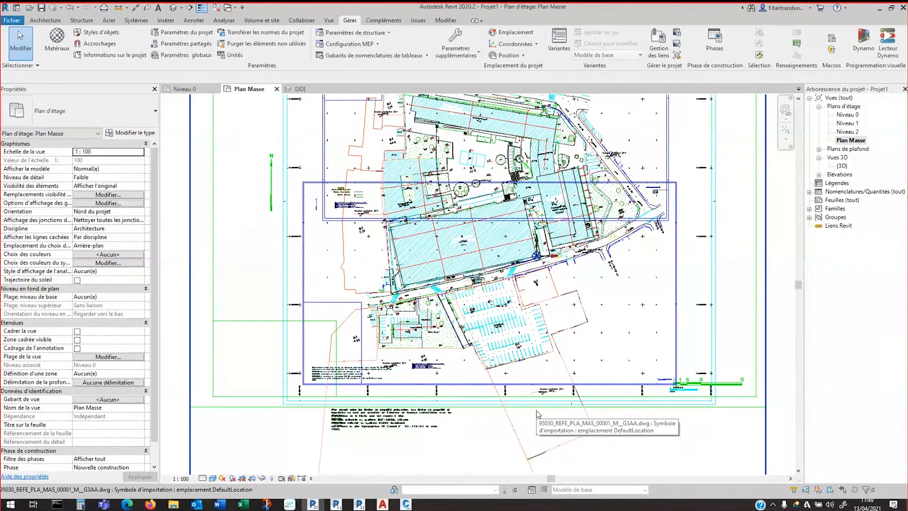
Save the Revit project as base in the georeference folder
click(274, 89)
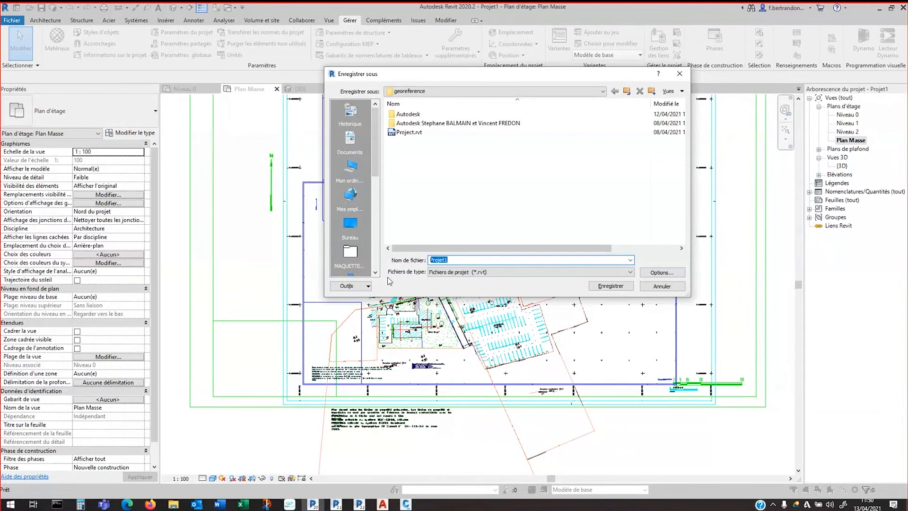
text(base)
click(610, 287)
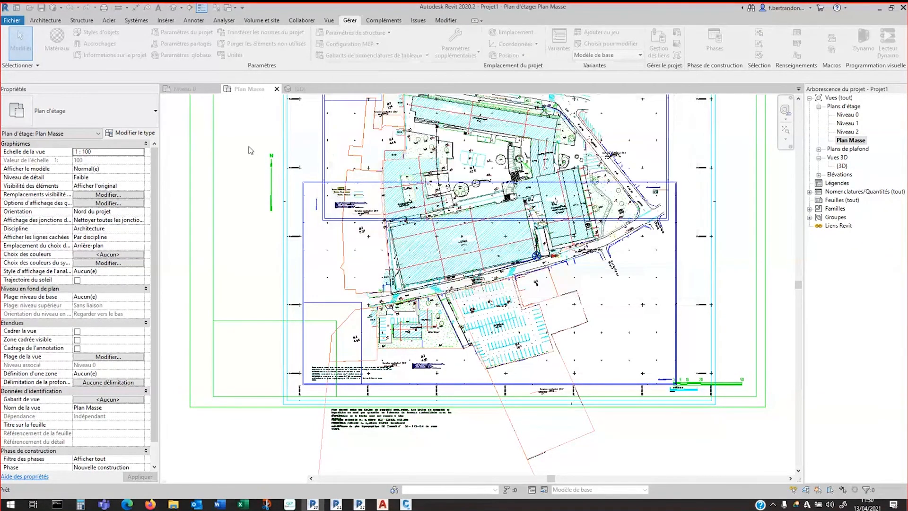
Close all open views of the base project to return to Revit's home page
click(277, 89)
click(277, 88)
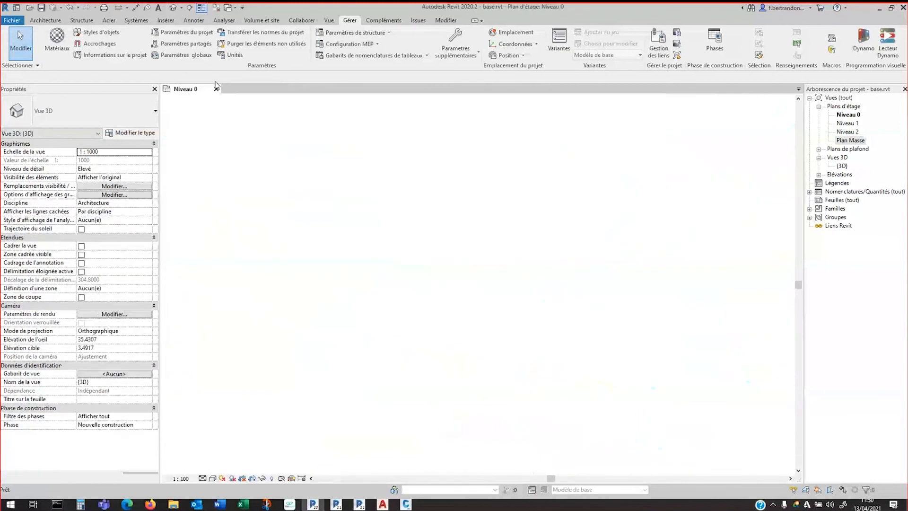
click(216, 89)
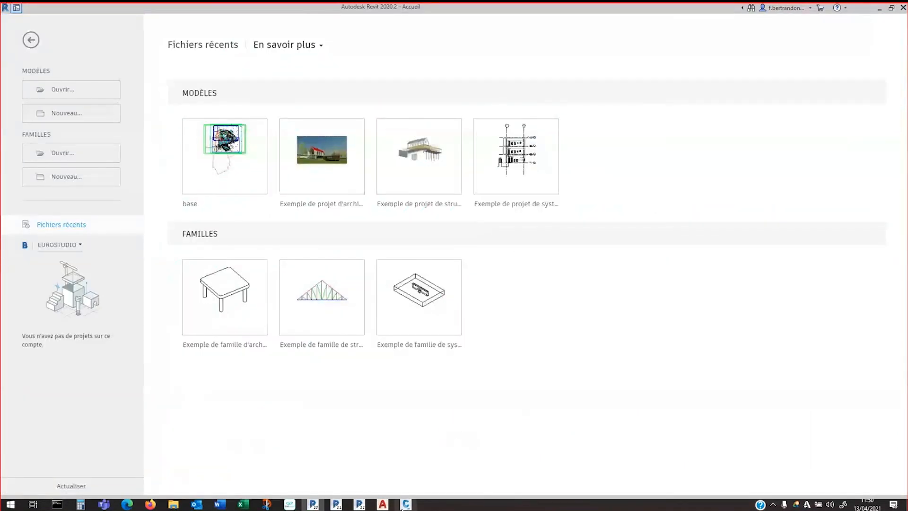
Switch to Civil 3D, then look up the tutorial video shortcut on georeferenced BIM models in File Explorer's georeference folder
click(406, 505)
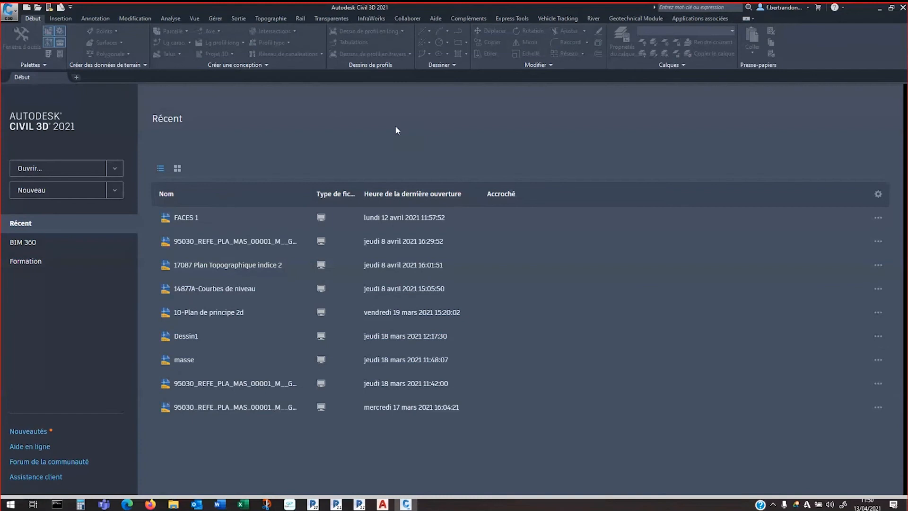
click(174, 505)
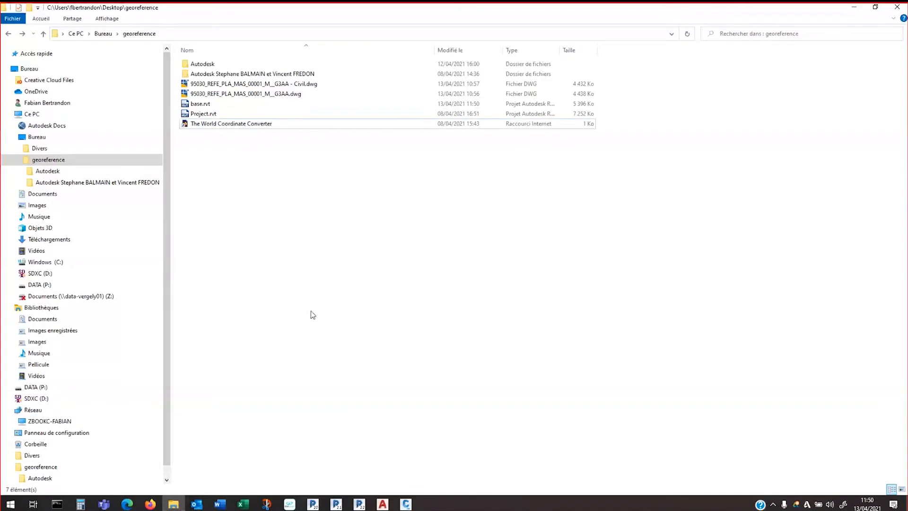
double_click(203, 75)
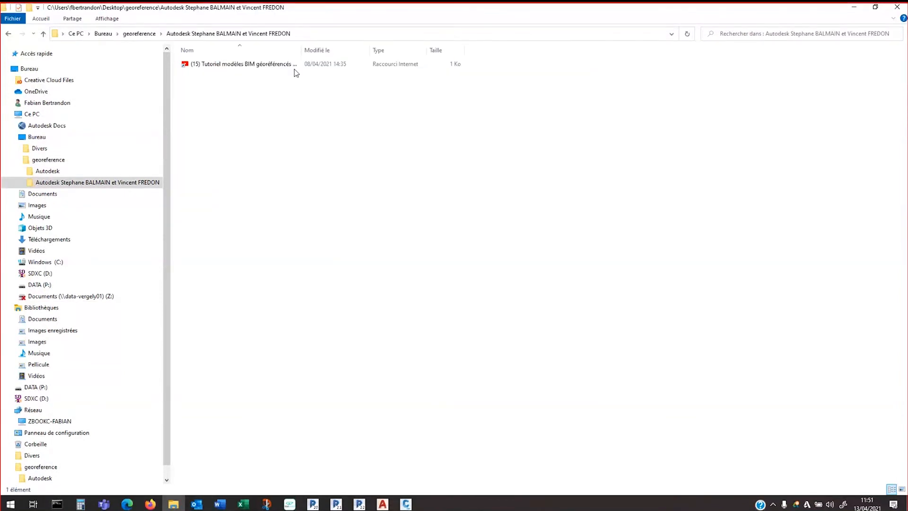
drag(300, 50, 414, 49)
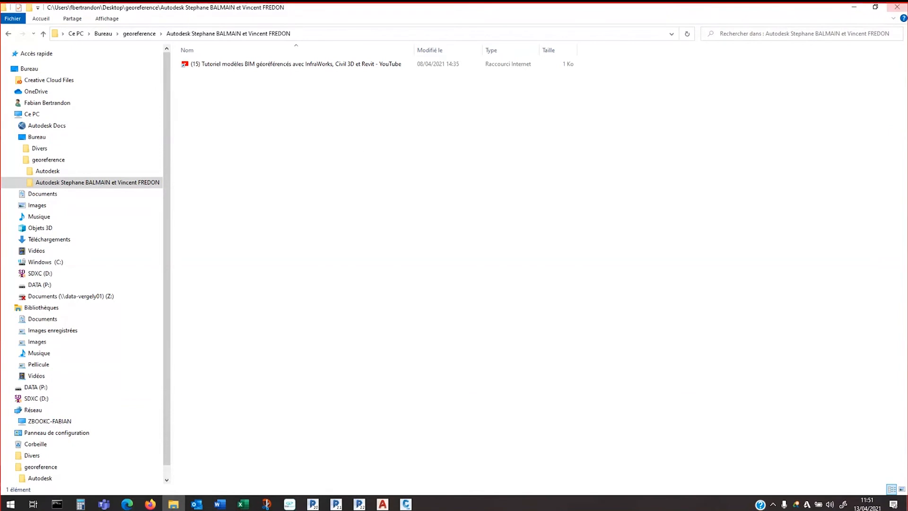
click(855, 8)
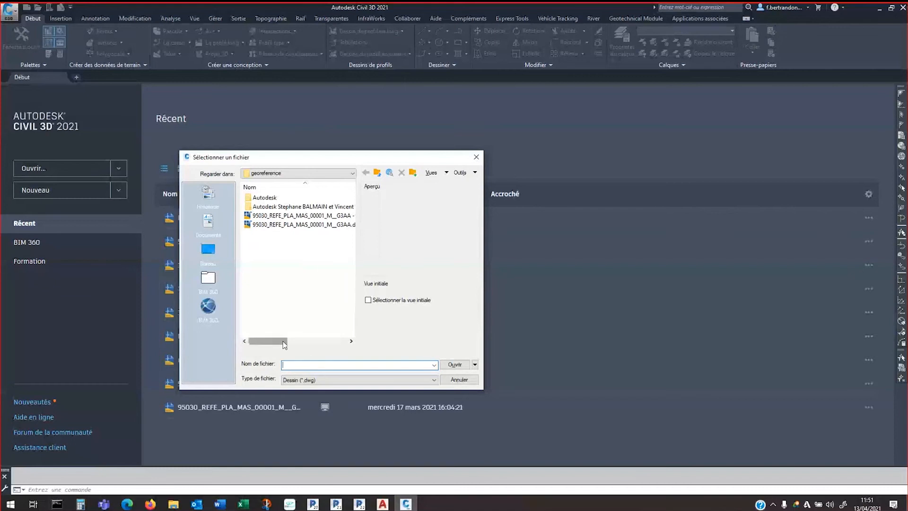
Open 95030_REFE_PLA_MAS_00001_M__G3AA - Civil.dwg in Civil 3D and close the missing reference files prompt
drag(284, 341, 300, 341)
click(279, 215)
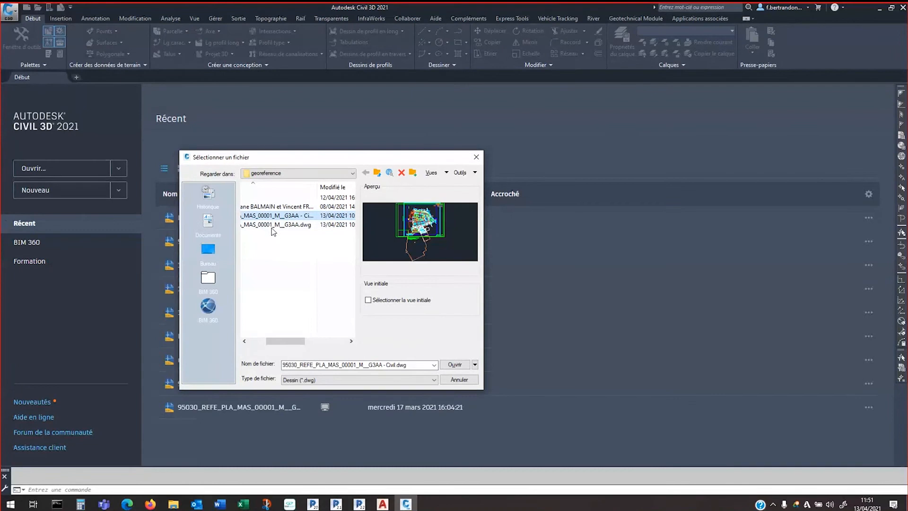
click(454, 365)
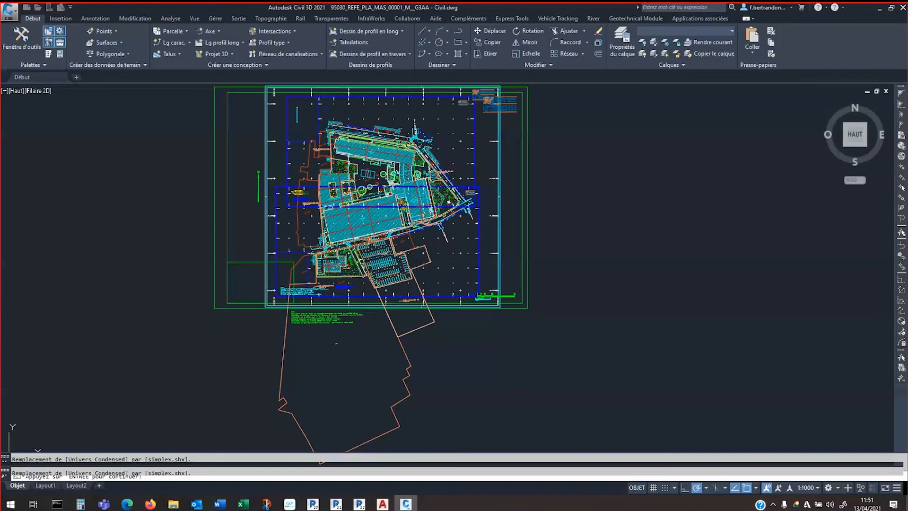
scroll(378, 249, up, 7)
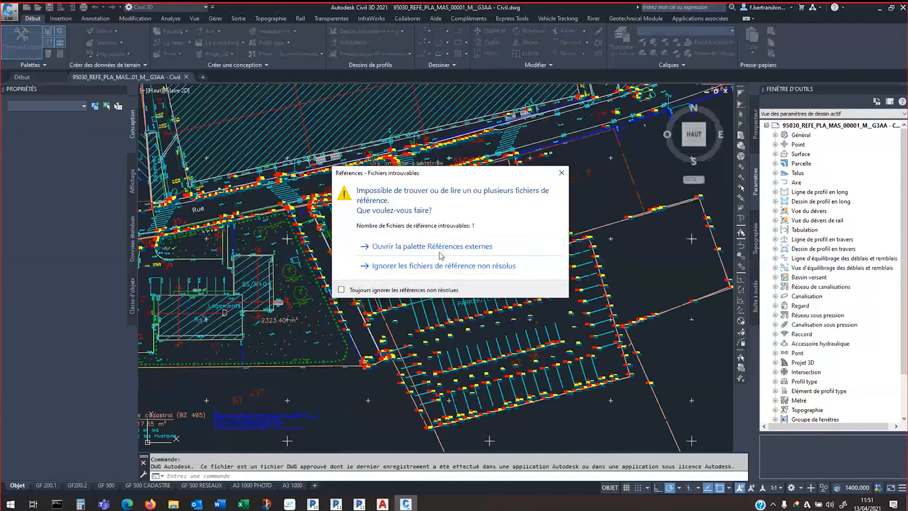
click(440, 253)
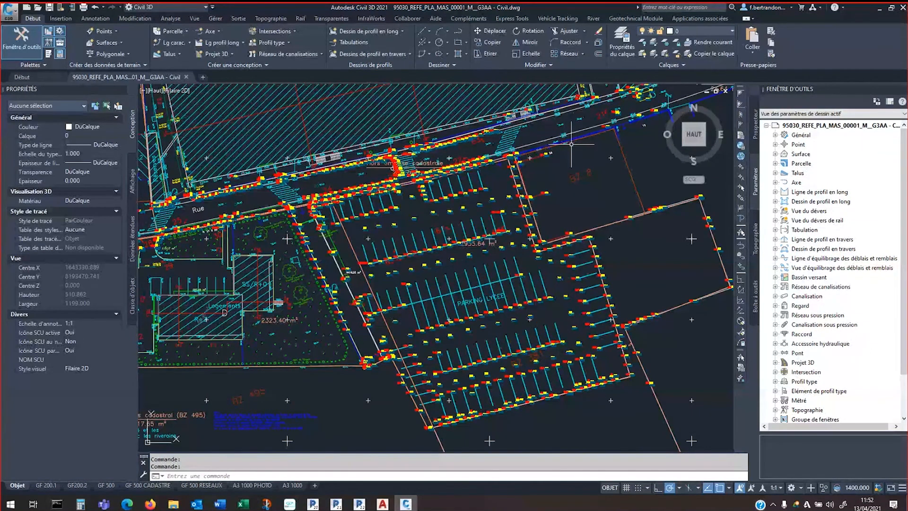
In the drawing settings of the opened DWG, set the projection zone category to France
right_click(798, 126)
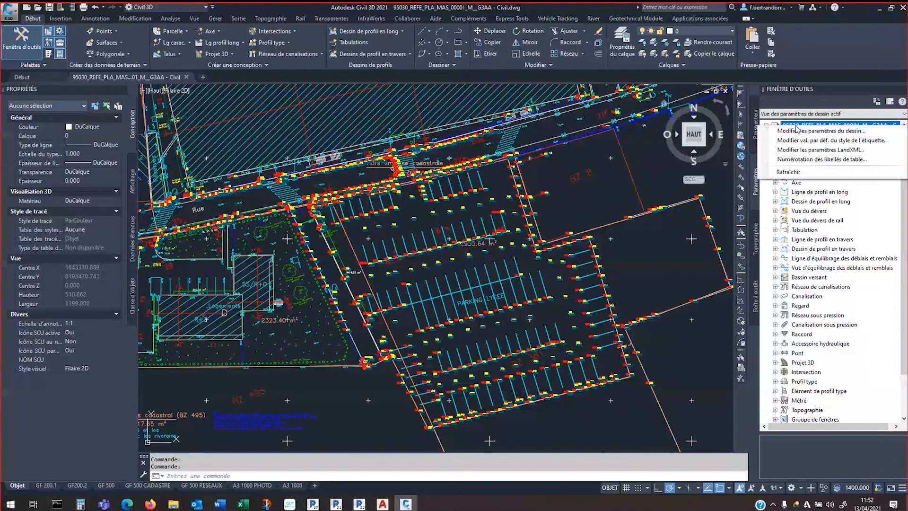
click(796, 95)
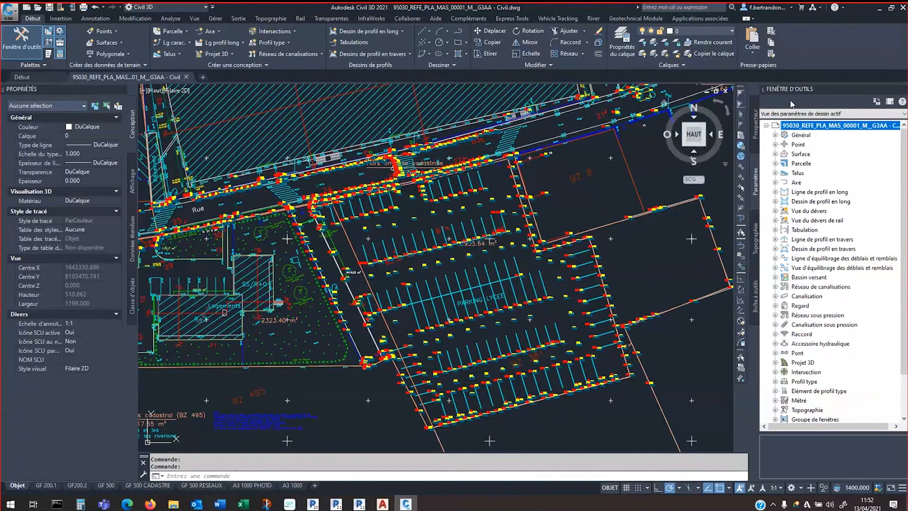
right_click(812, 128)
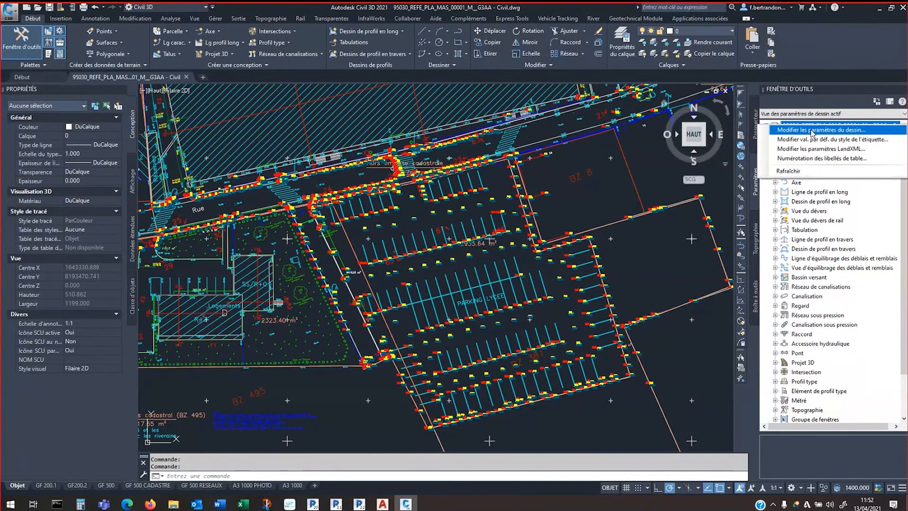
click(812, 130)
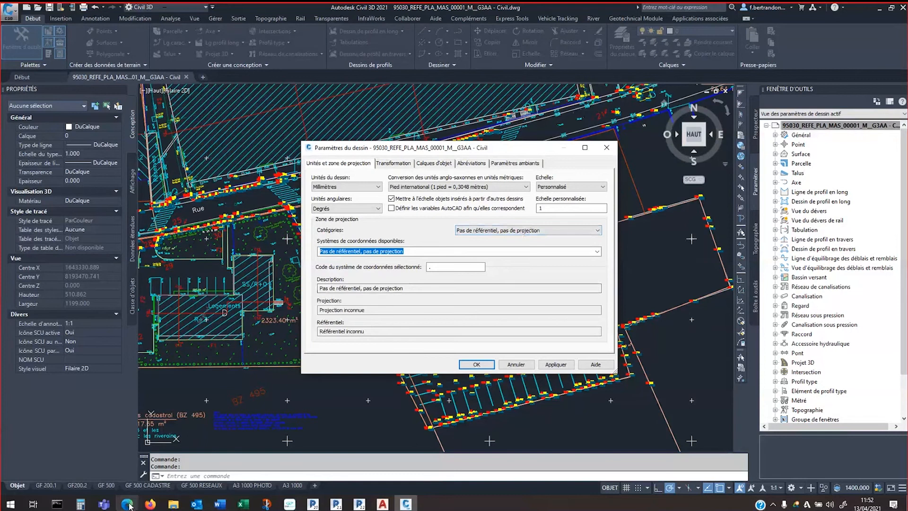
mouse_move(131, 504)
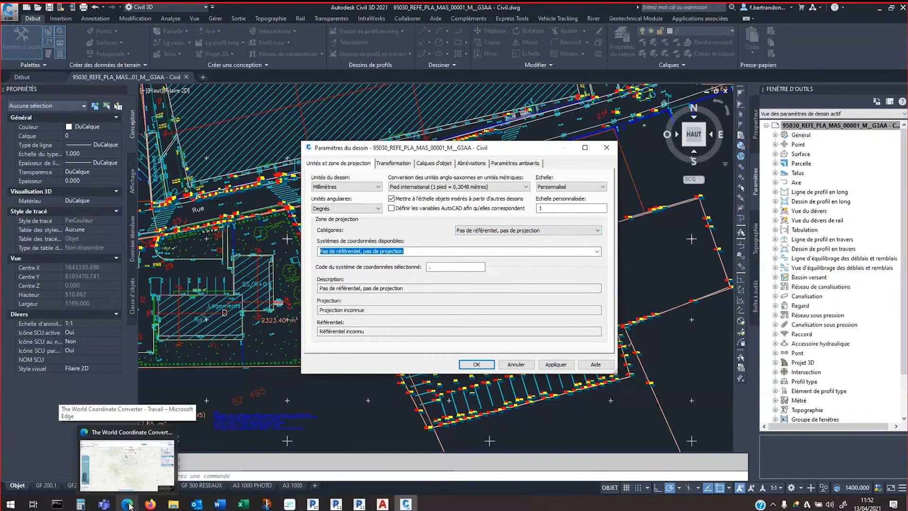
mouse_move(123, 471)
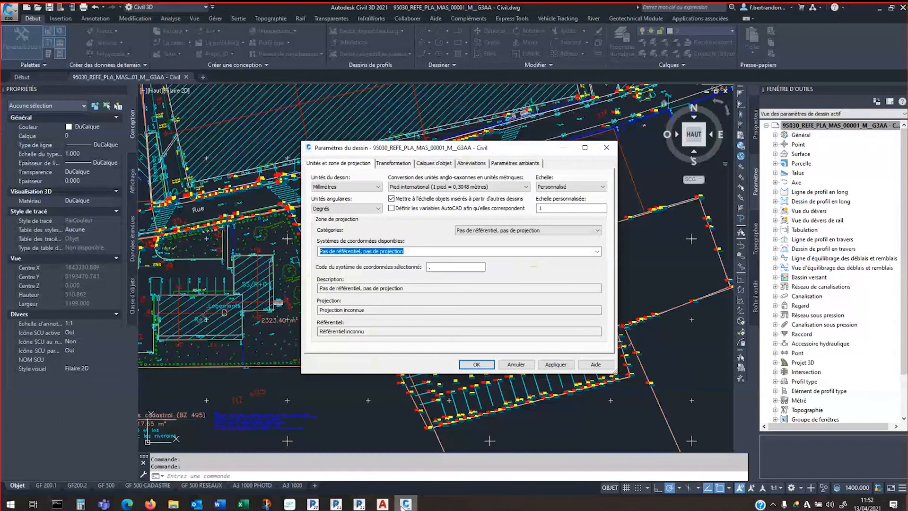
click(564, 231)
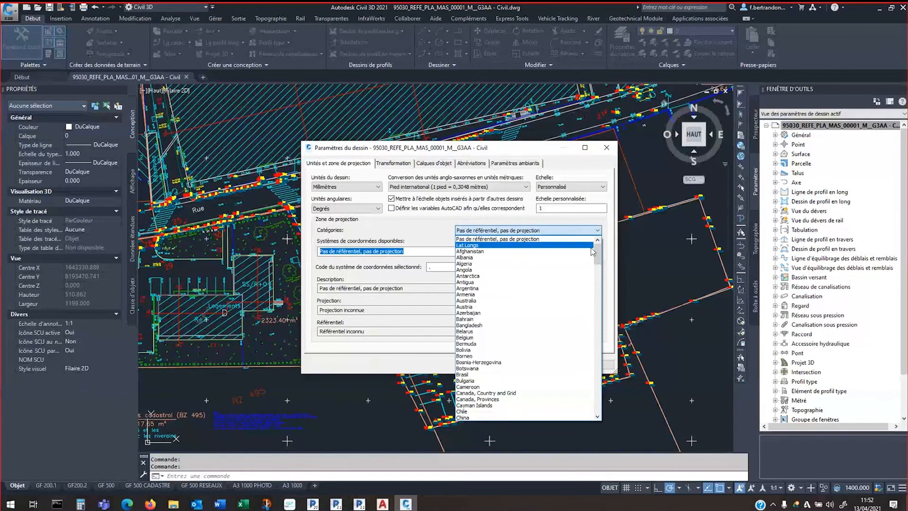
scroll(592, 261, down, 4)
drag(593, 265, 587, 285)
click(496, 282)
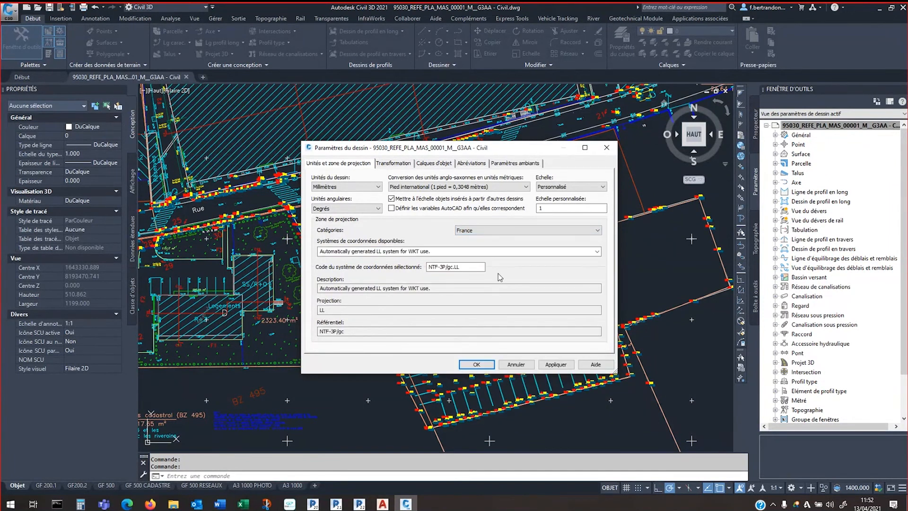
Assign the RGF93 Lambert Zone 8 (New Zone/NZ 8) coordinate system to the drawing, and close the drawing with its changes saved
click(597, 251)
drag(595, 283, 584, 375)
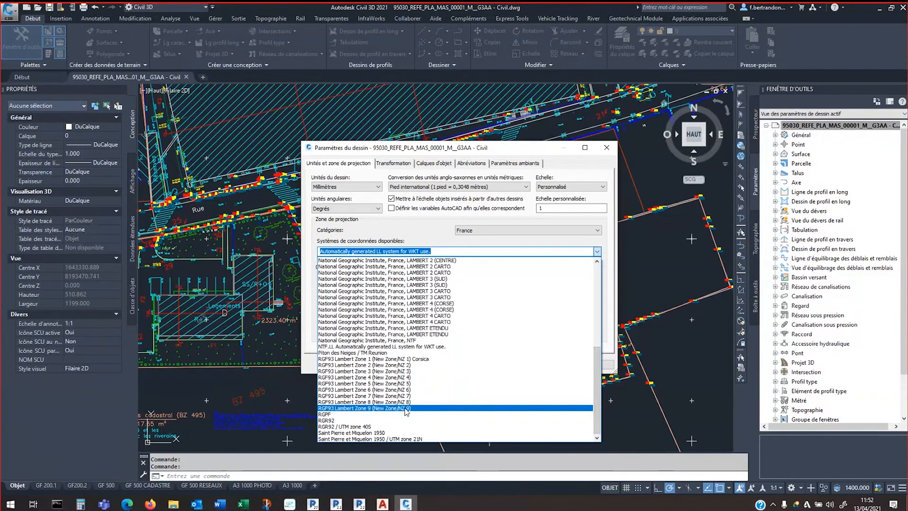
click(374, 402)
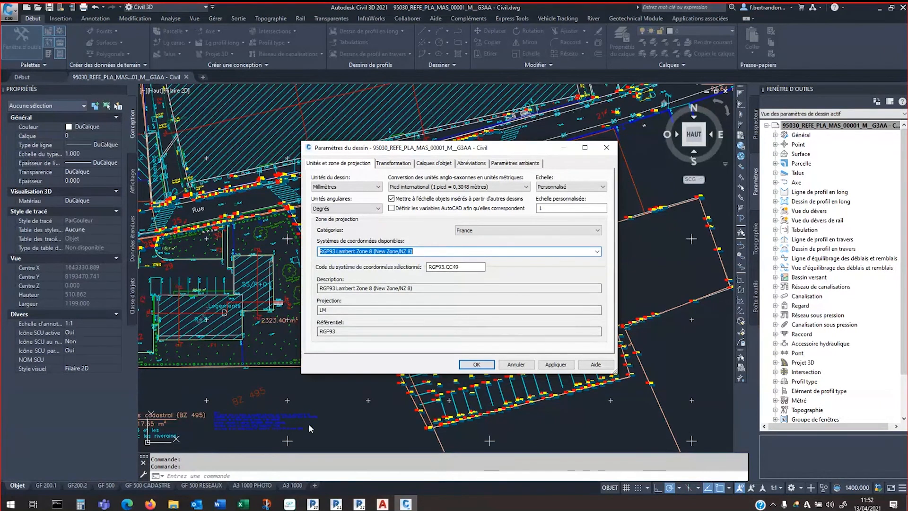
click(559, 365)
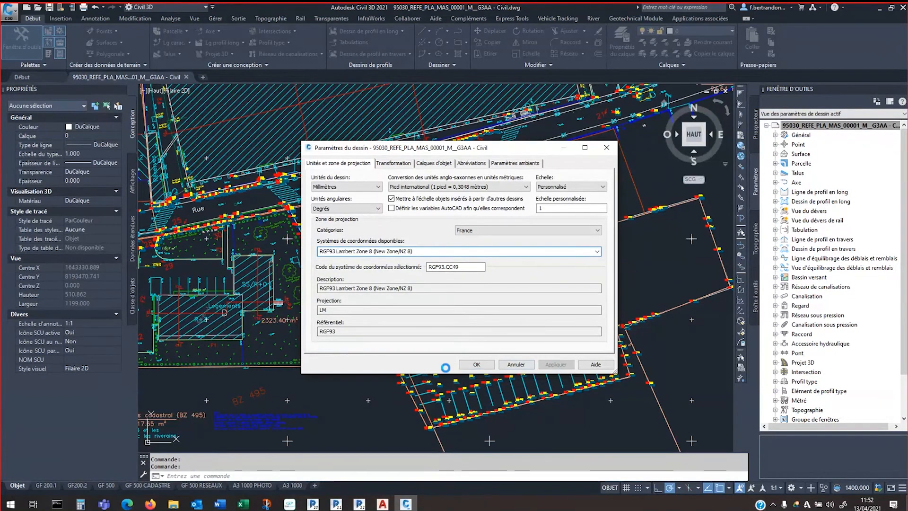
click(477, 365)
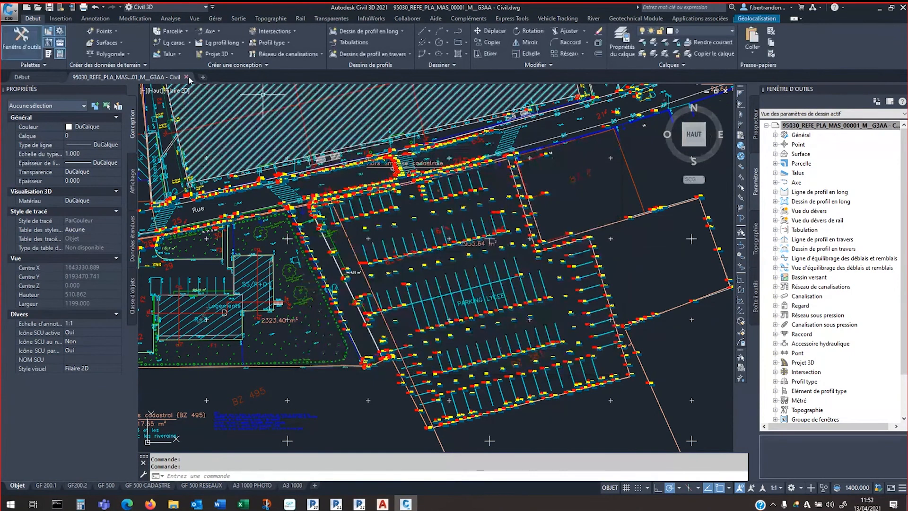
click(187, 77)
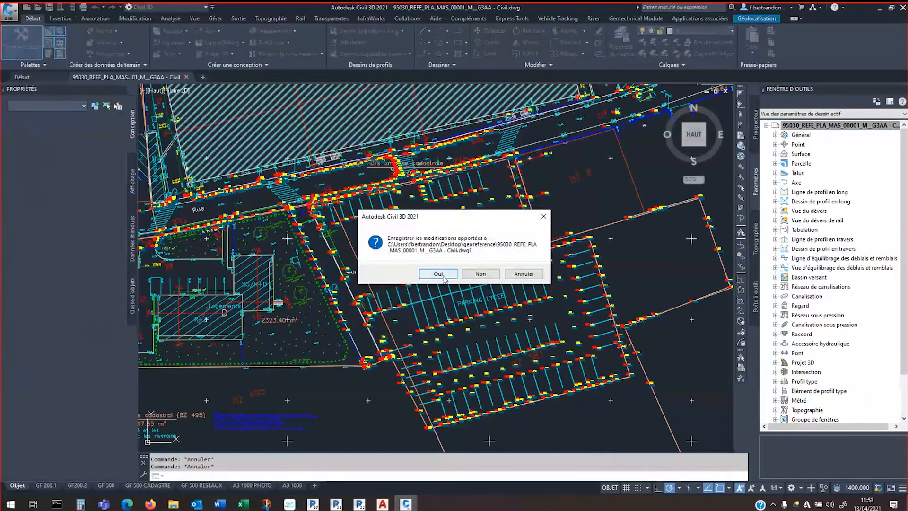
click(442, 280)
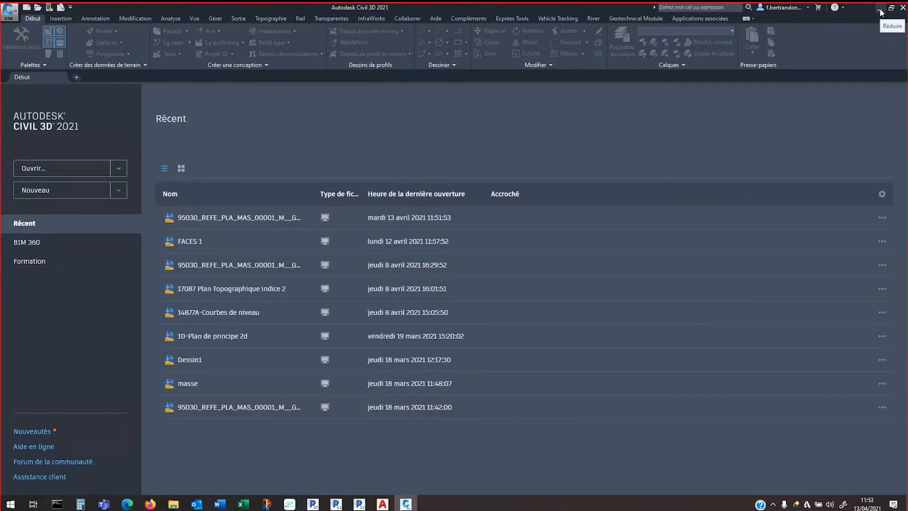
Switch to Revit and create a new project from the Gabarit architectural template
click(880, 7)
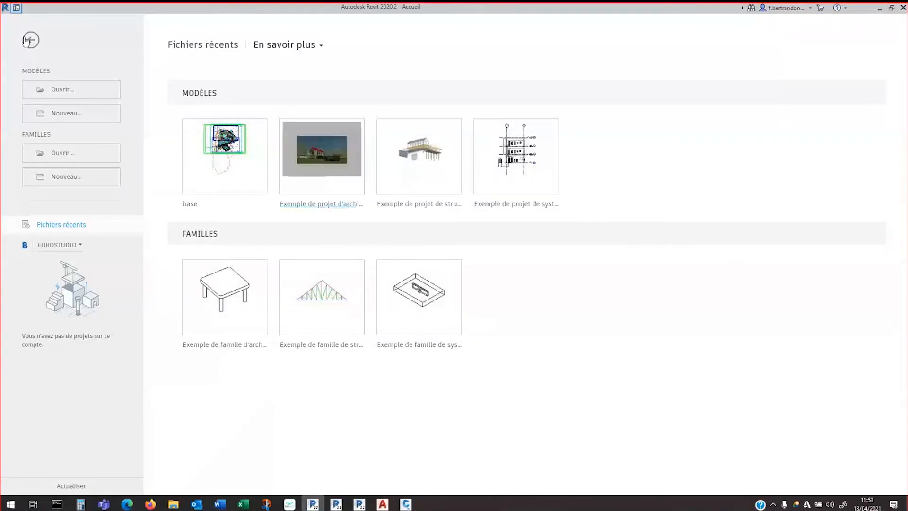
click(62, 116)
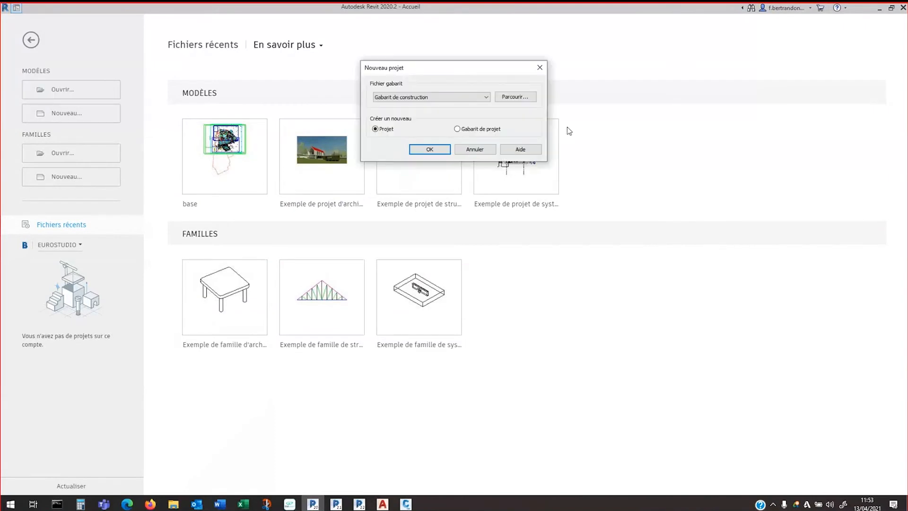
click(444, 98)
click(437, 120)
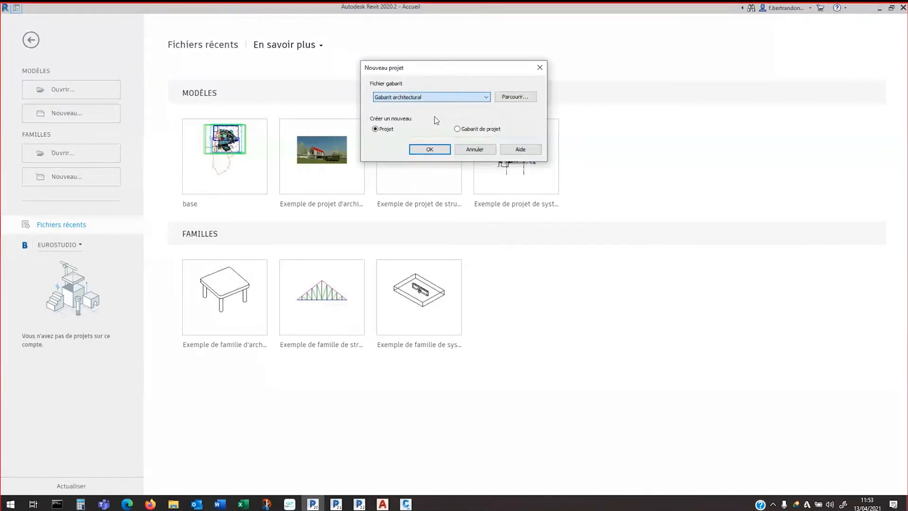
click(431, 149)
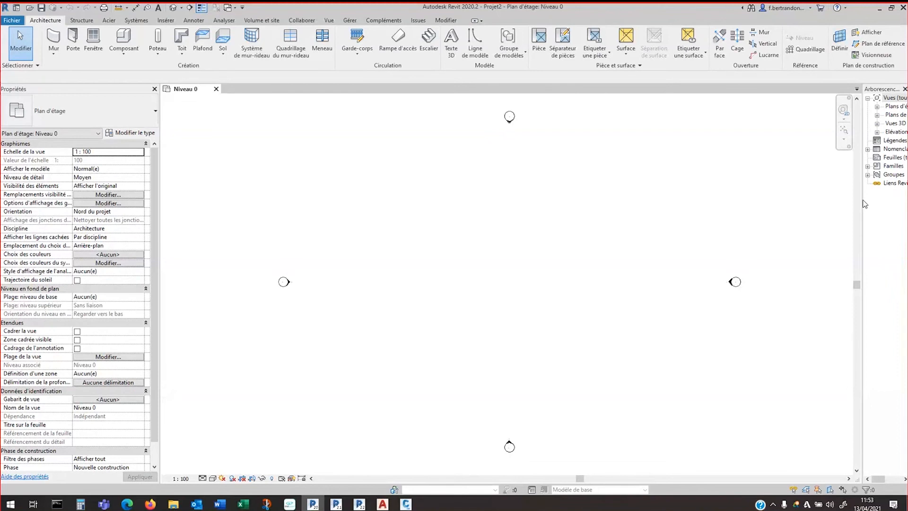
Widen the project browser and open the Plan Masse floor plan
drag(861, 202, 801, 201)
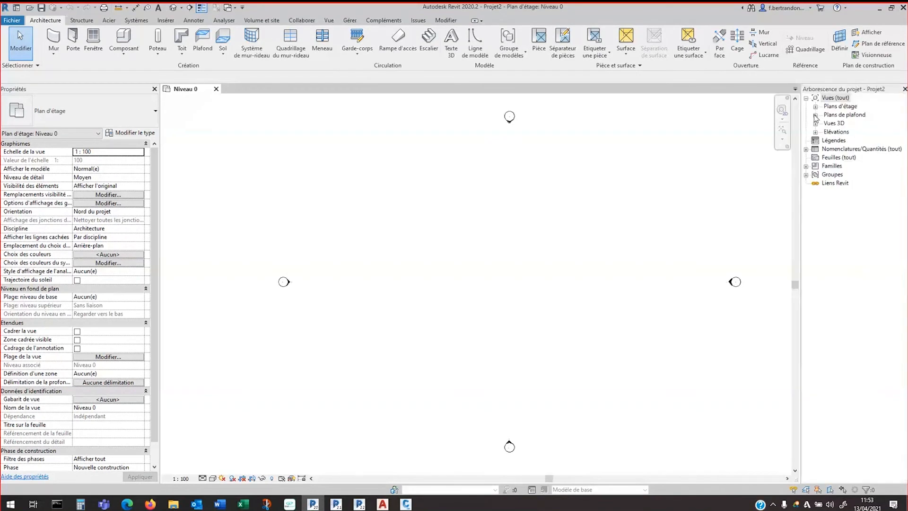
click(815, 106)
double_click(848, 140)
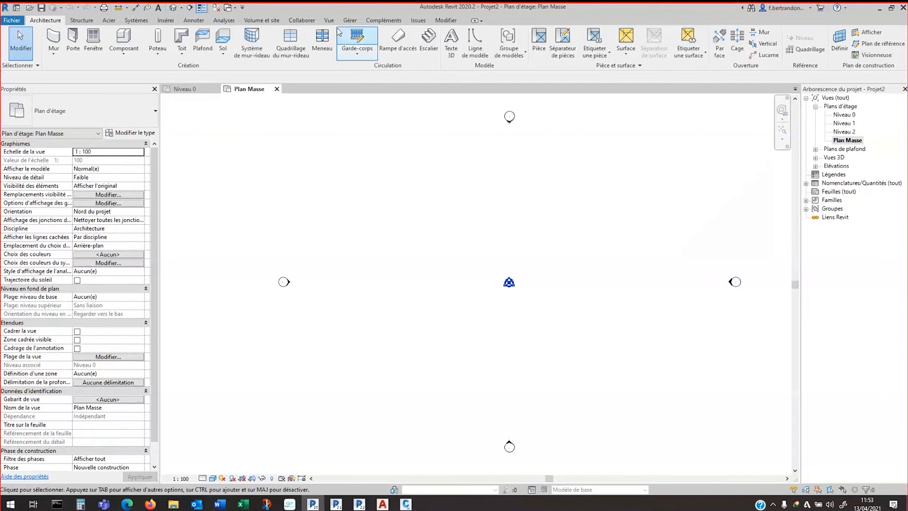
Link 95030_REFE_PLA_MAS_00001_M__G3AA - Civil.dwg into the site plan with Automatique - Centre à centre positioning on Niveau 0
click(166, 20)
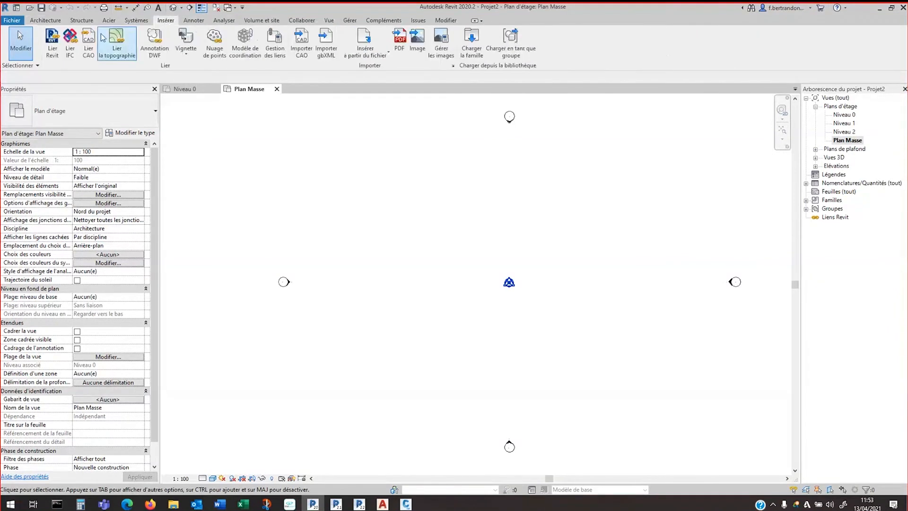
click(88, 42)
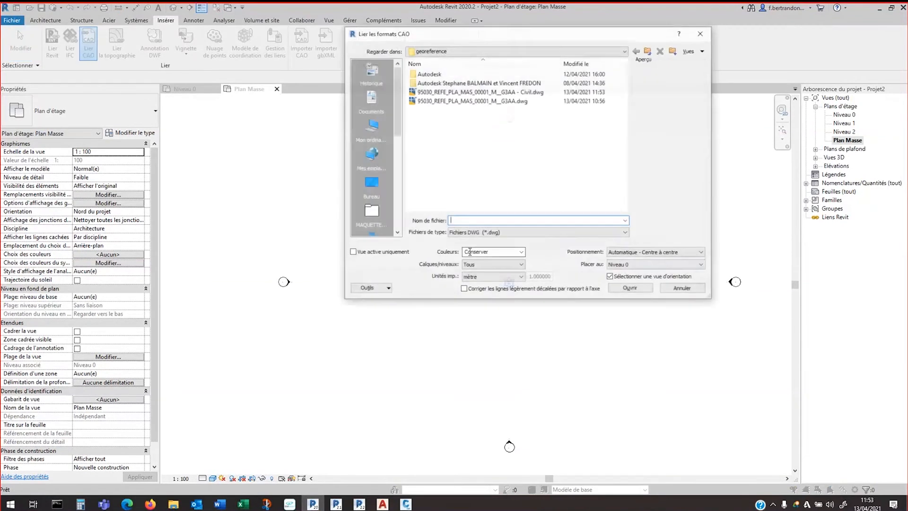
click(537, 94)
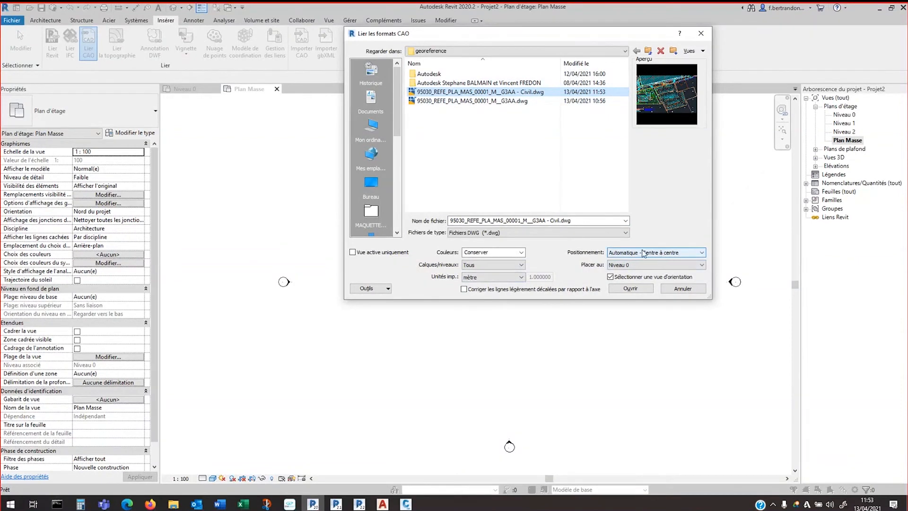
click(630, 289)
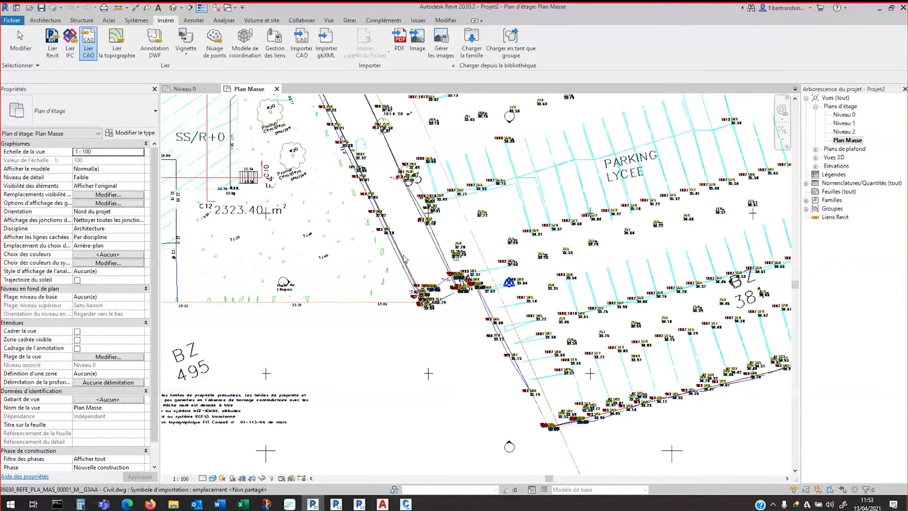
Move the linked DWG so the street-side corner of the Ateliers building sits on the survey point, and deselect it
scroll(420, 331, down, 3)
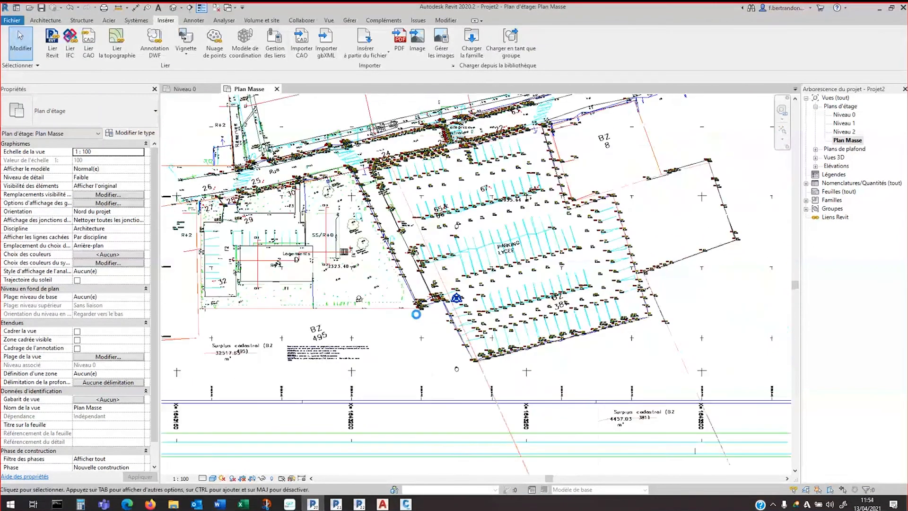
scroll(416, 314, down, 3)
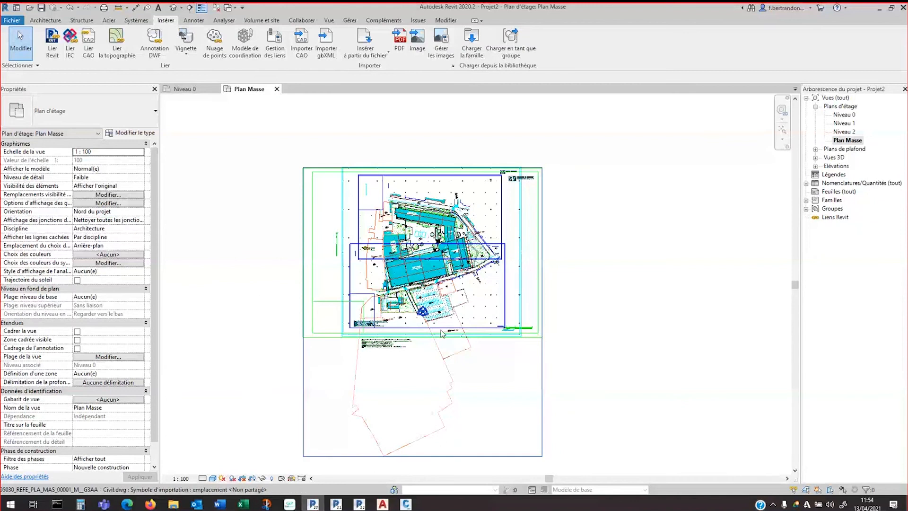
scroll(439, 328, up, 2)
scroll(439, 328, up, 4)
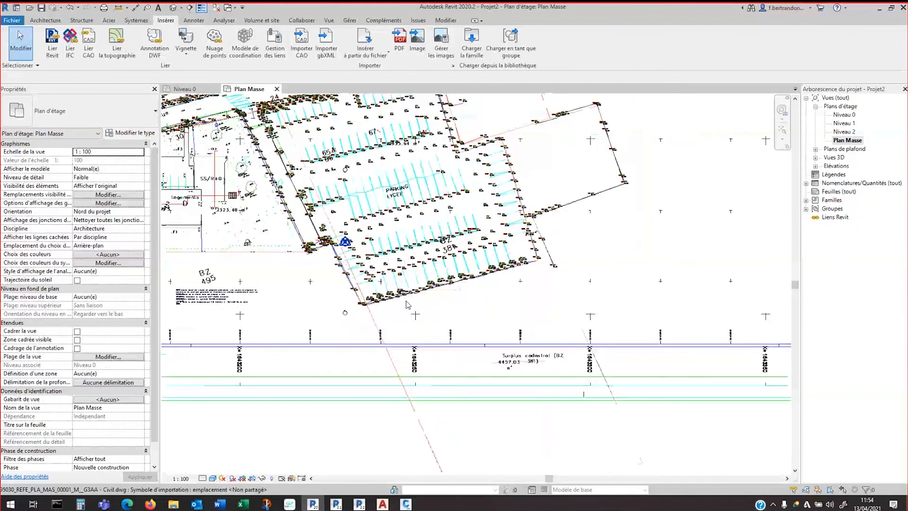
click(409, 144)
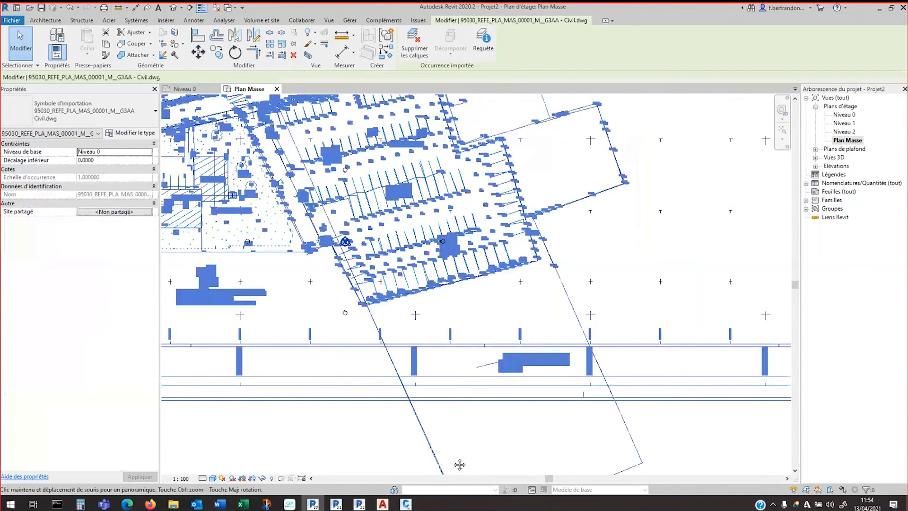
middle_drag(499, 186, 463, 382)
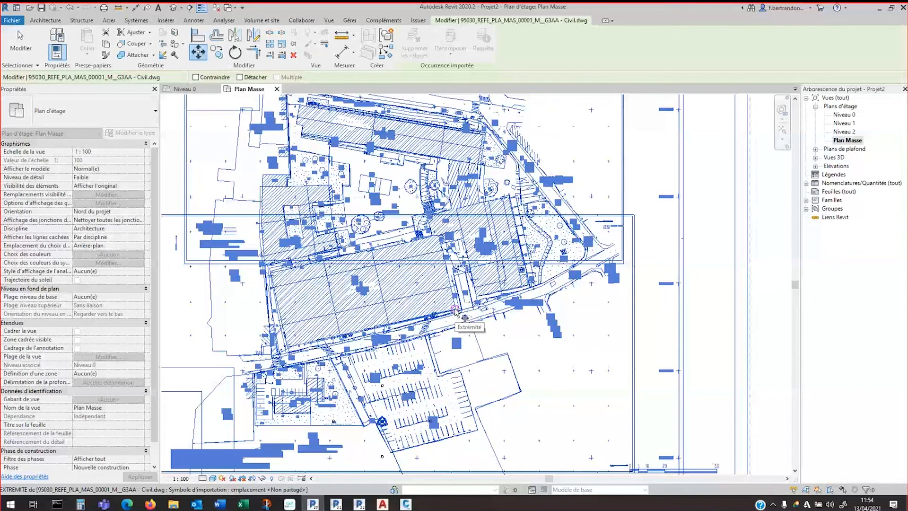
scroll(455, 312, up, 3)
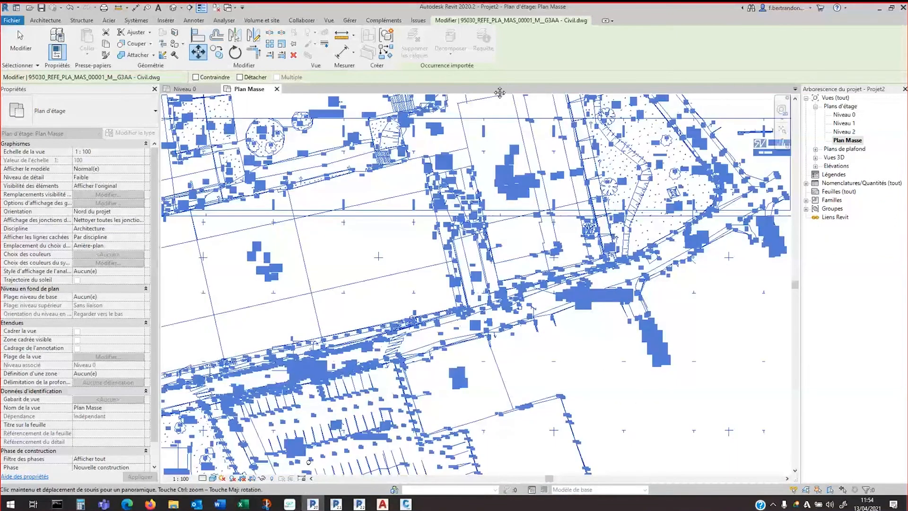
scroll(369, 297, down, 4)
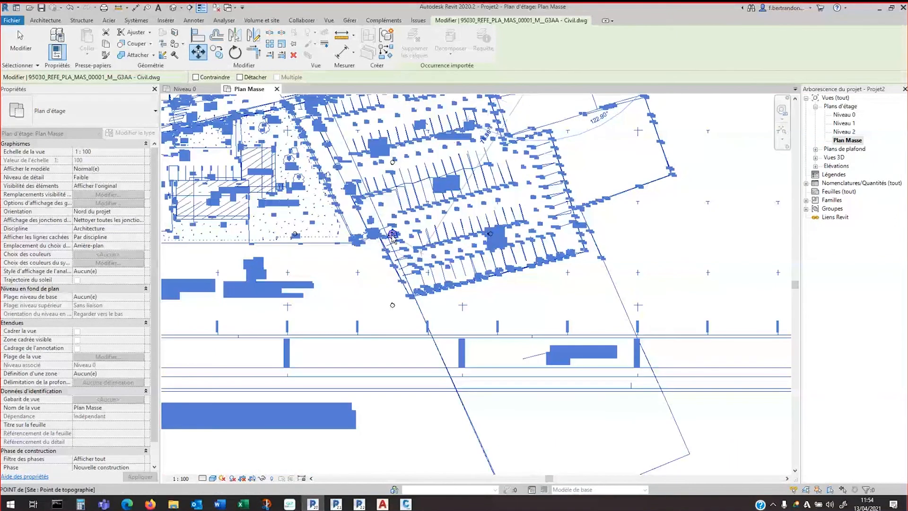
click(393, 234)
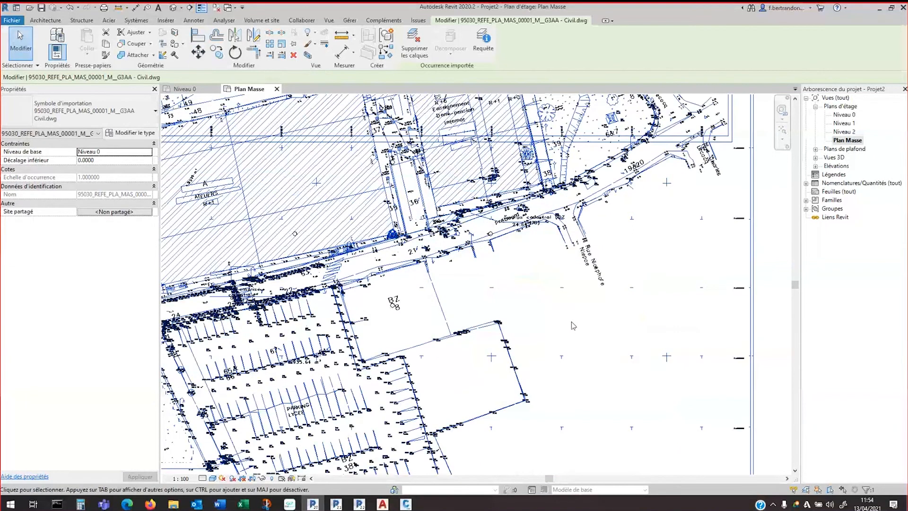
click(489, 312)
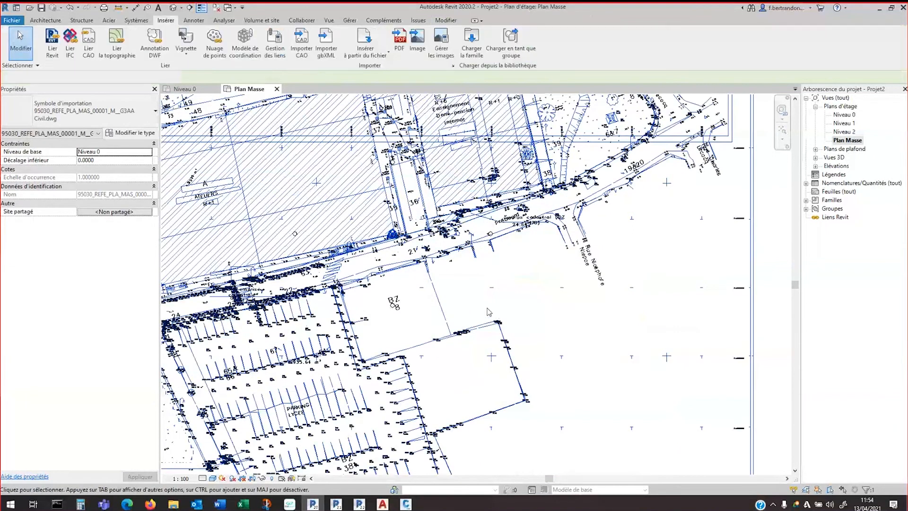
click(452, 307)
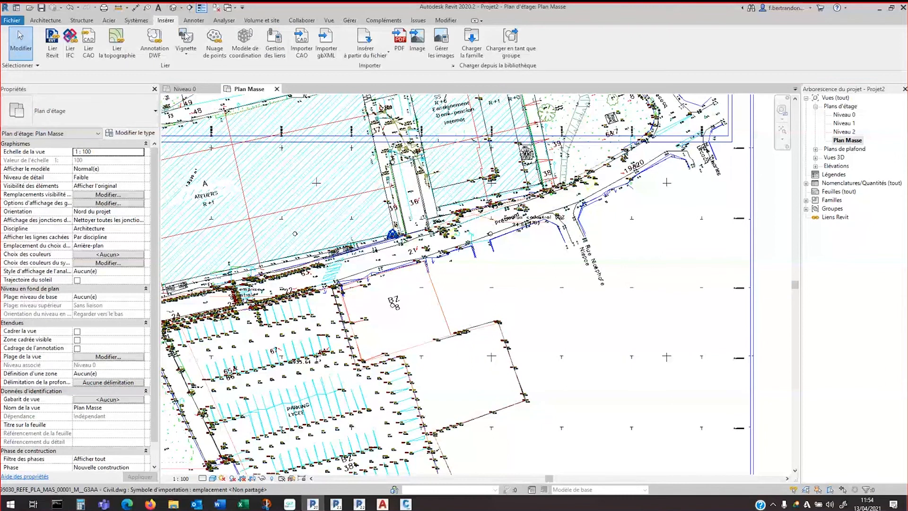
Acquire the shared coordinates from the linked Civil DWG
click(350, 21)
click(536, 44)
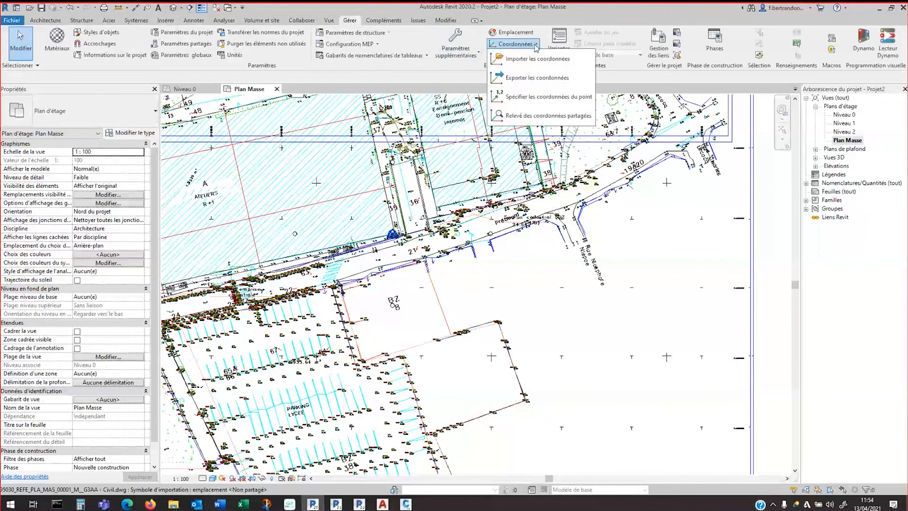
click(537, 60)
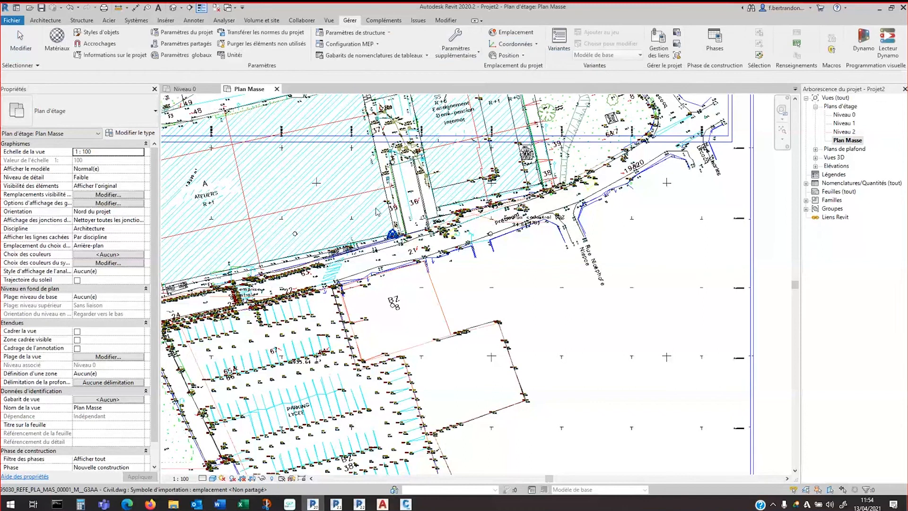
click(387, 206)
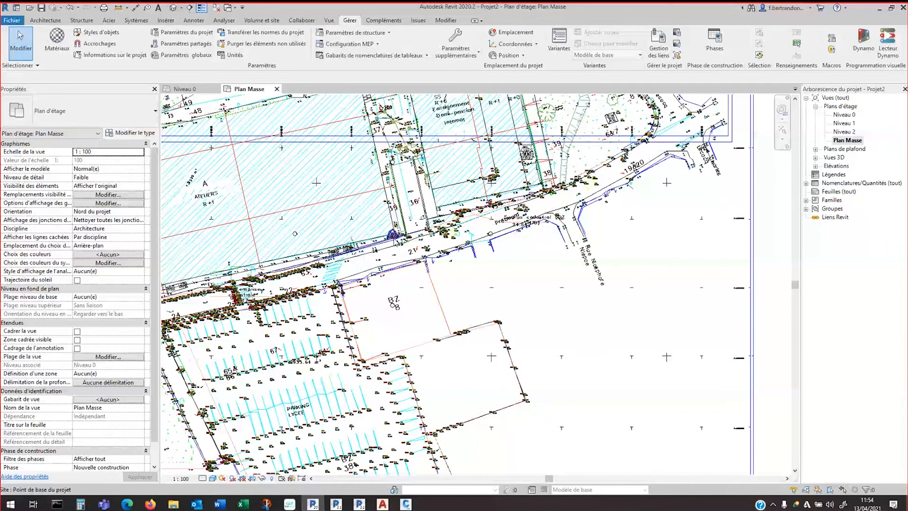
Check the project base point's shared coordinates and the project location's coordinate system, latitude and longitude
click(393, 233)
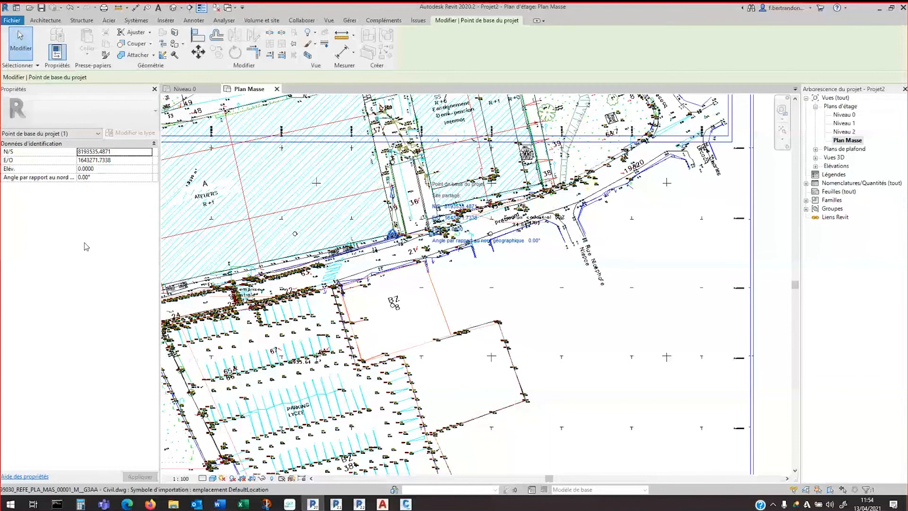
click(525, 313)
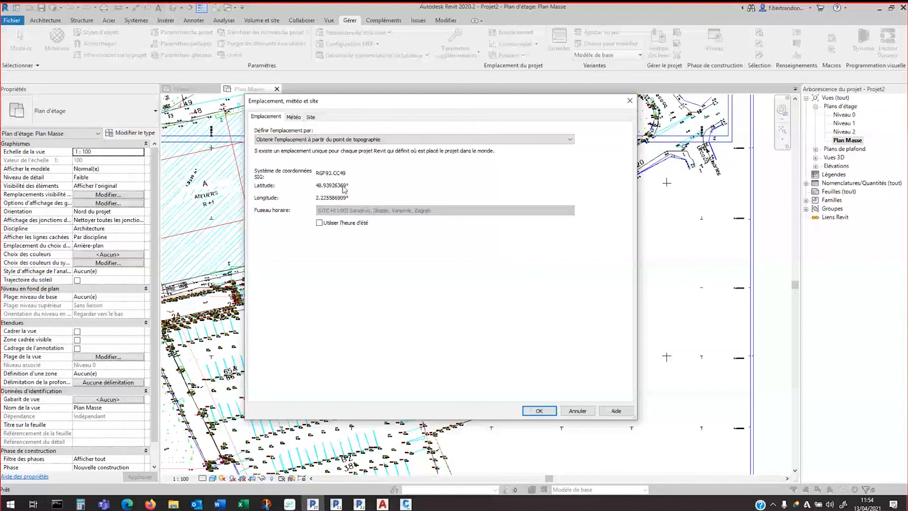
click(293, 139)
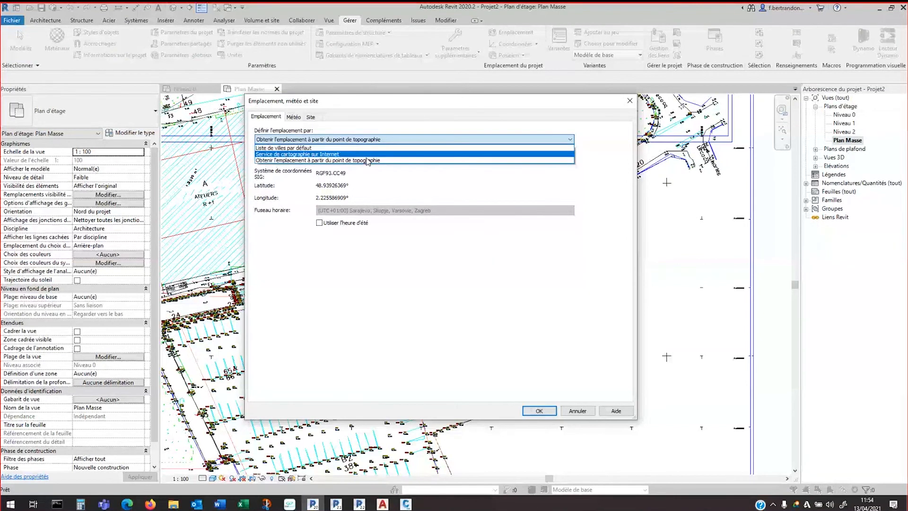
click(392, 190)
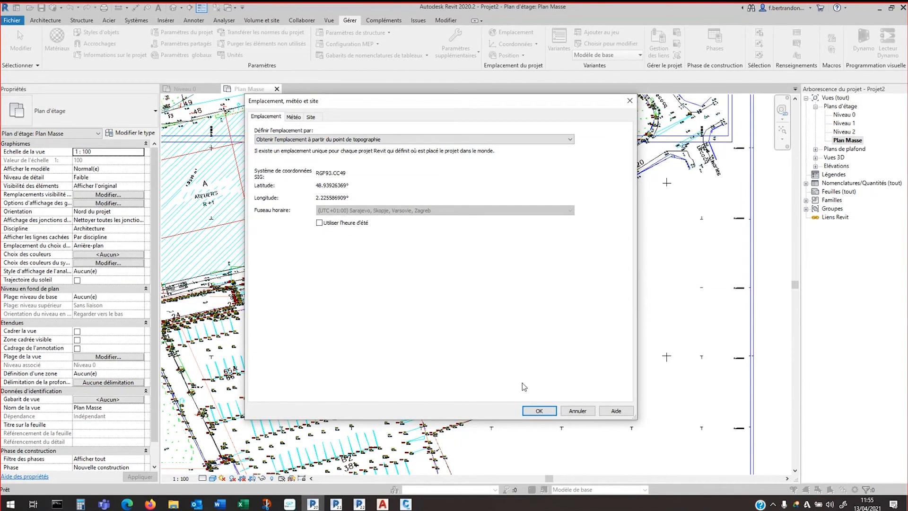
click(538, 411)
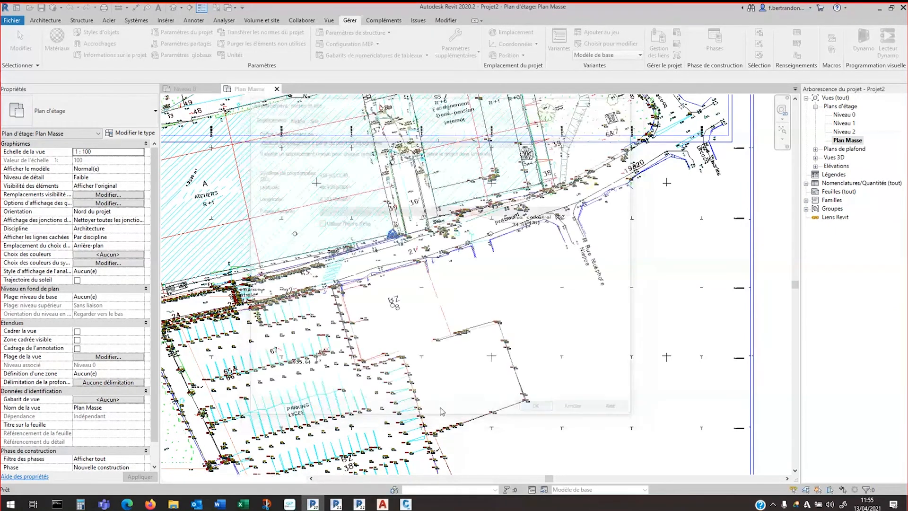
Switch to The World Coordinate Converter in the browser, compare its GPS coordinates with the project location, and return to Revit
click(127, 505)
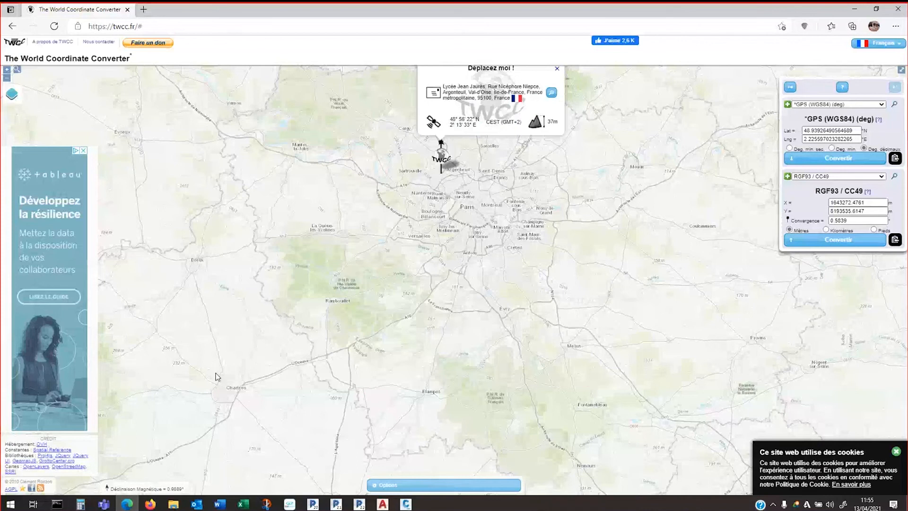
click(855, 9)
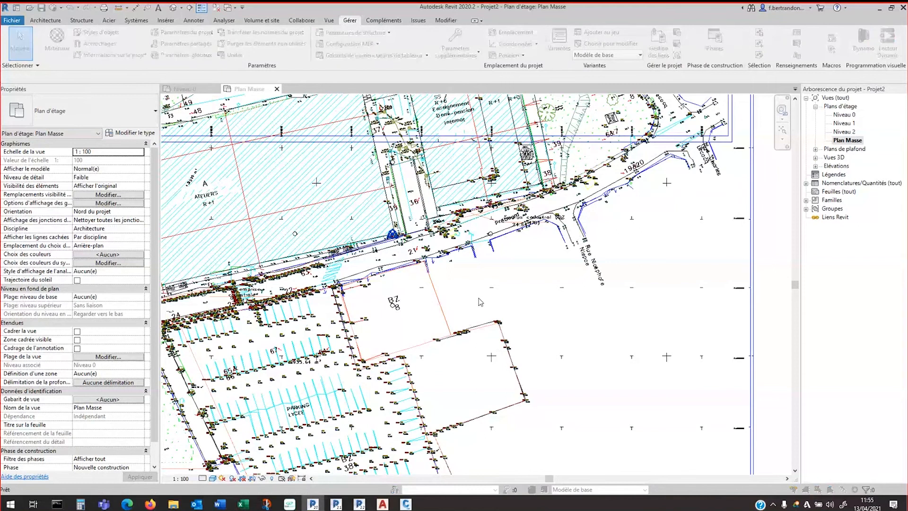
Save the project as base civil in the georeference folder and save the new shared position in the linked Civil DWG
key(ctrl+s)
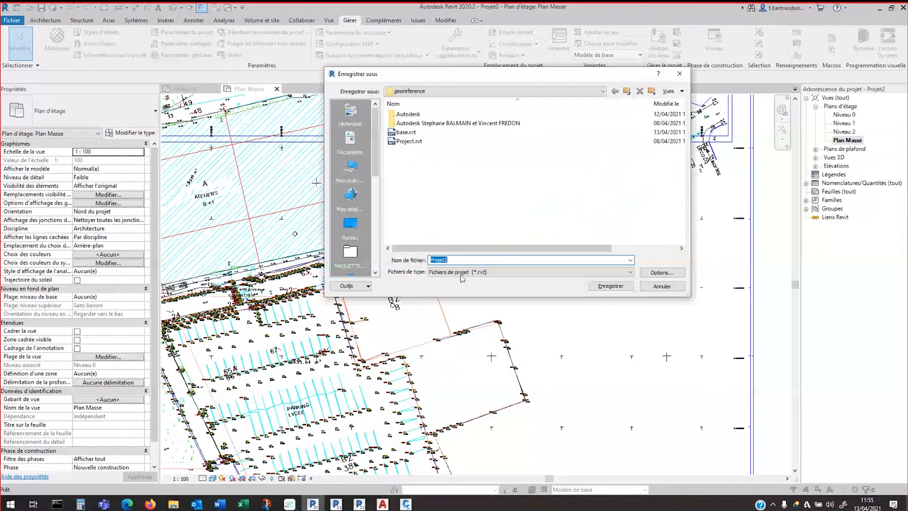
text(b)
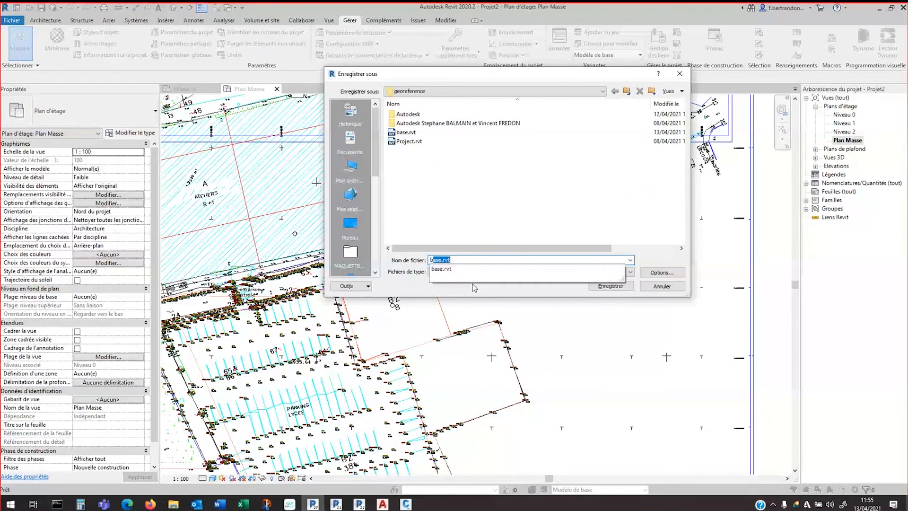
text(ase civil)
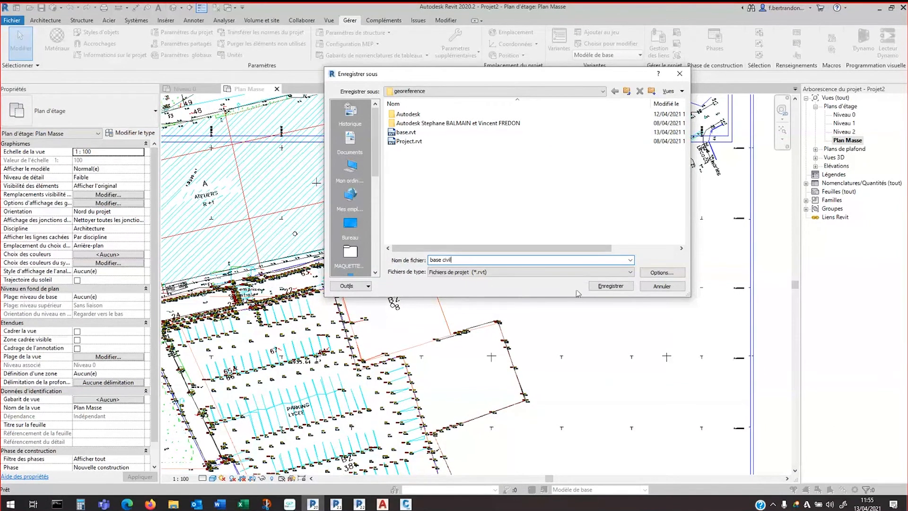
click(610, 286)
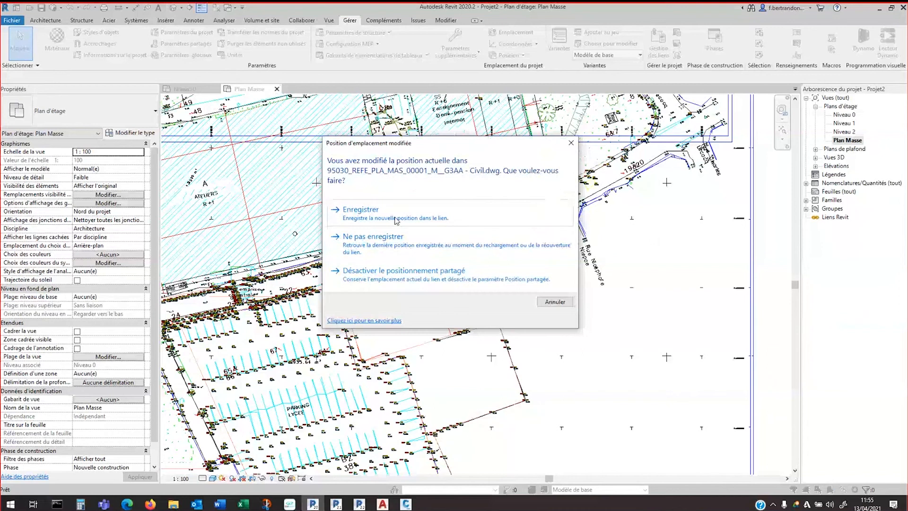
click(397, 219)
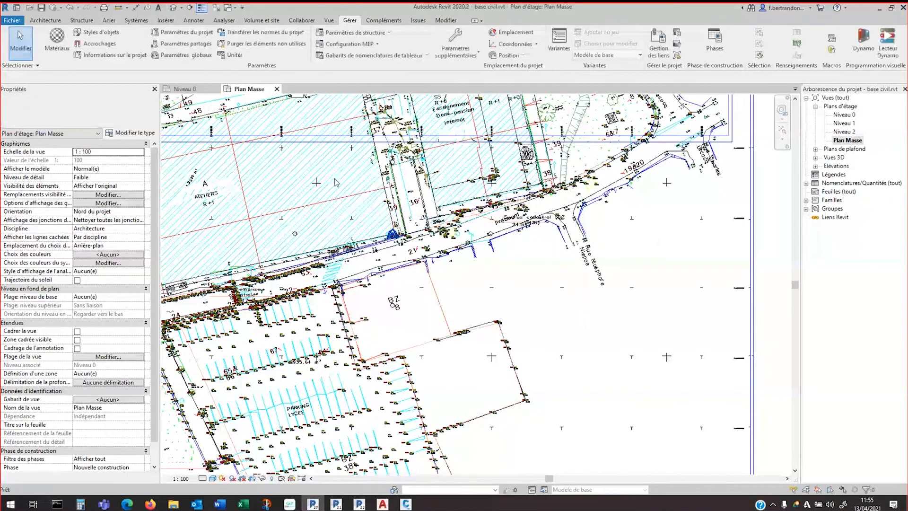
Close the base civil project and open the recent base project
click(276, 89)
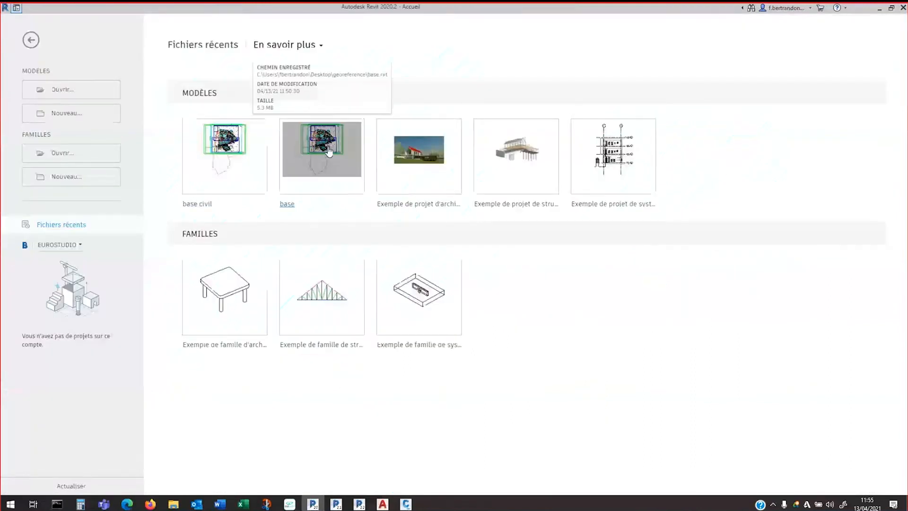
click(329, 151)
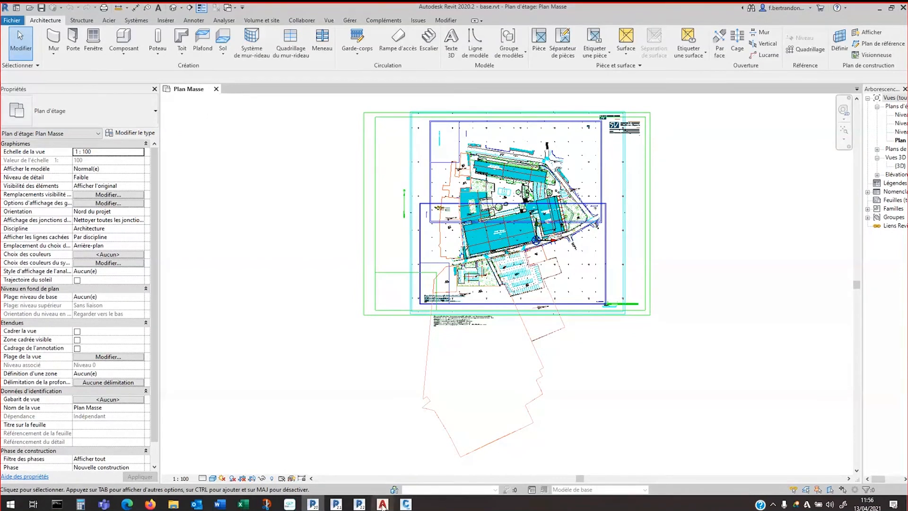
Switch to AutoCAD, examine the position and attributes of survey point block 668 in the car park, and deselect it
mouse_move(383, 506)
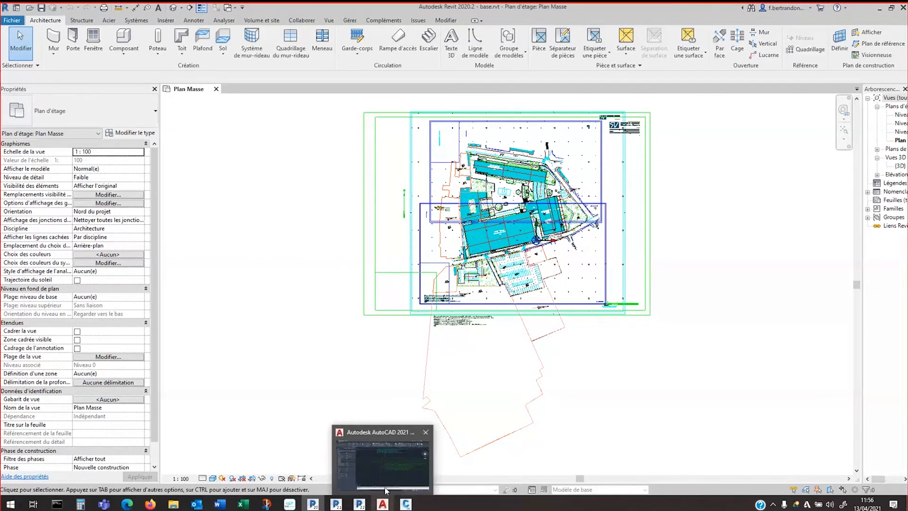
click(386, 490)
scroll(530, 244, down, 5)
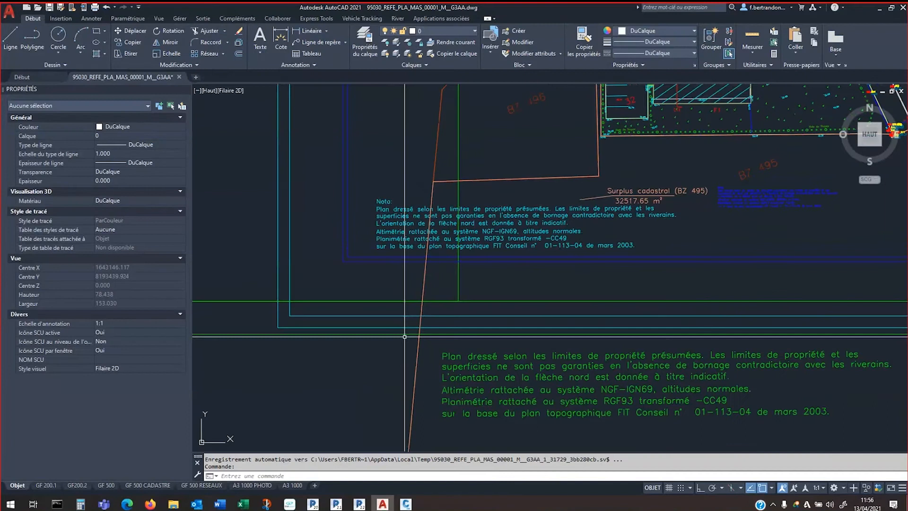
scroll(530, 244, up, 8)
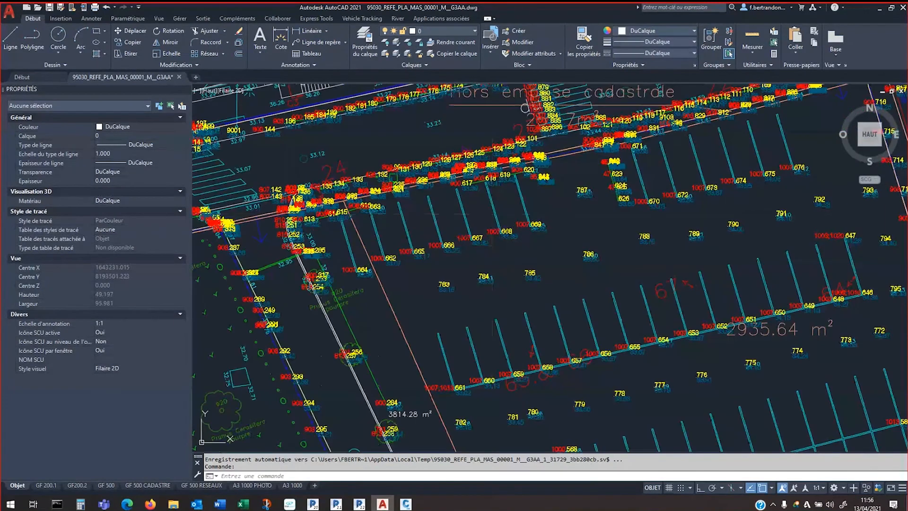
scroll(492, 229, up, 8)
click(502, 252)
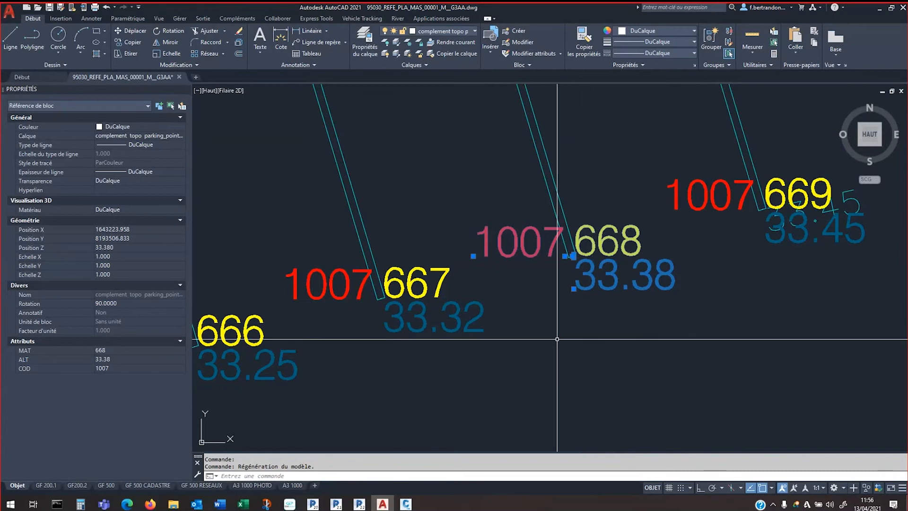
scroll(557, 339, down, 2)
scroll(558, 337, up, 2)
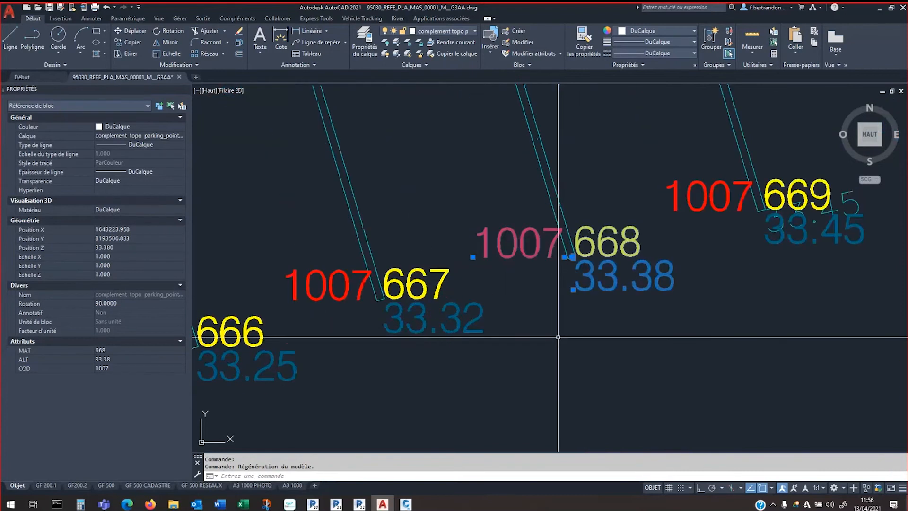
scroll(582, 336, down, 4)
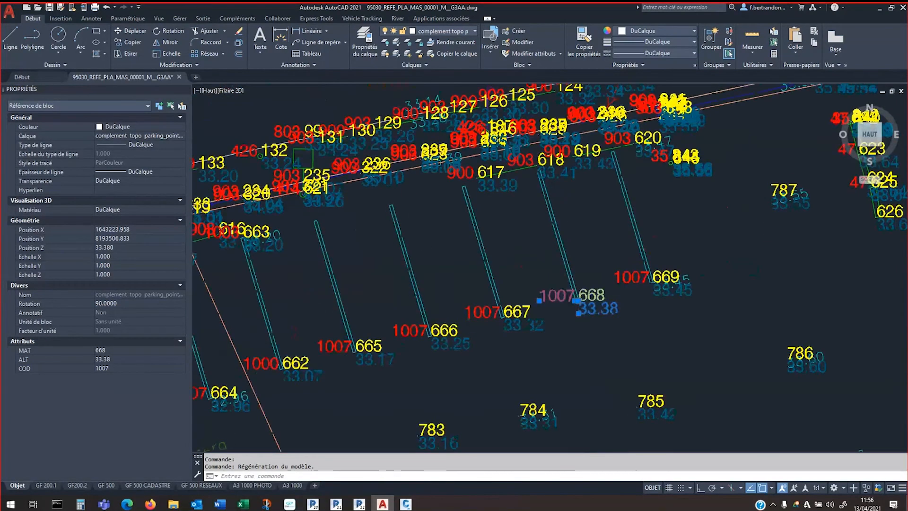
scroll(547, 274, down, 2)
key(Escape)
key(Escape)
Open the block definition of survey point 668 in the Block Editor
scroll(547, 274, up, 6)
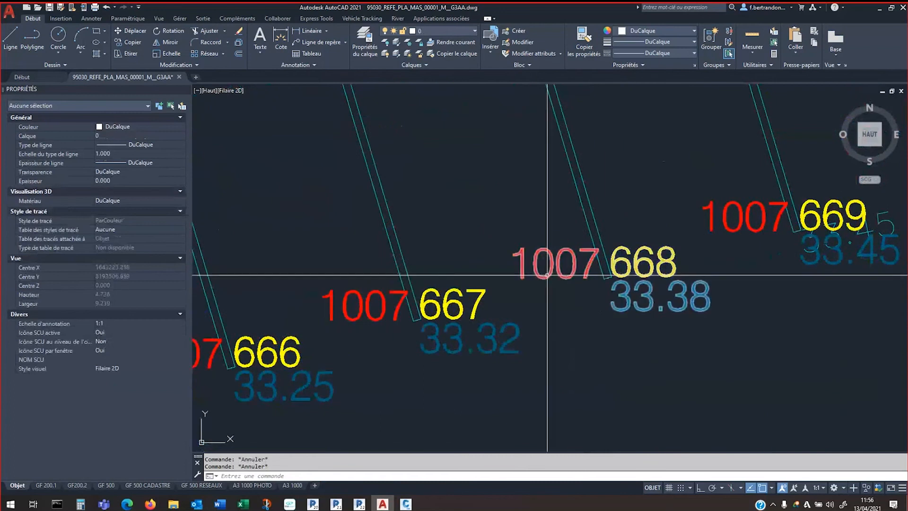
click(547, 274)
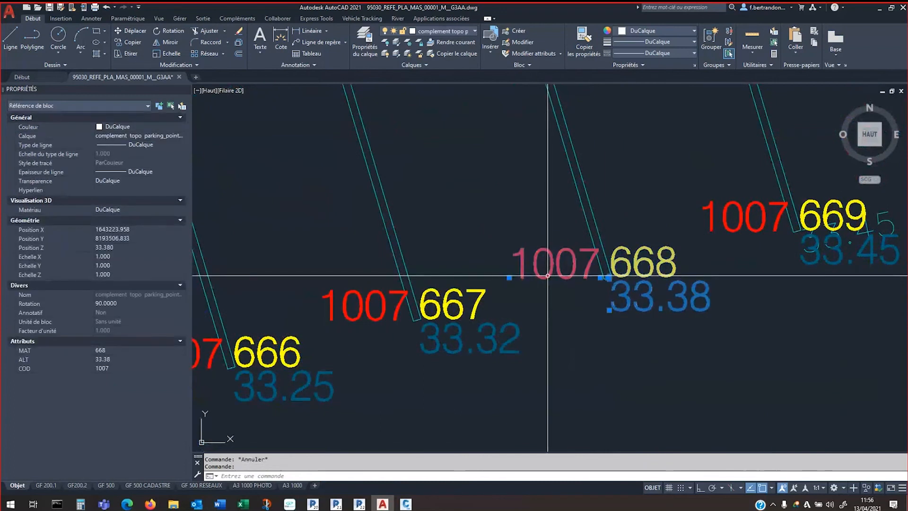
right_click(548, 276)
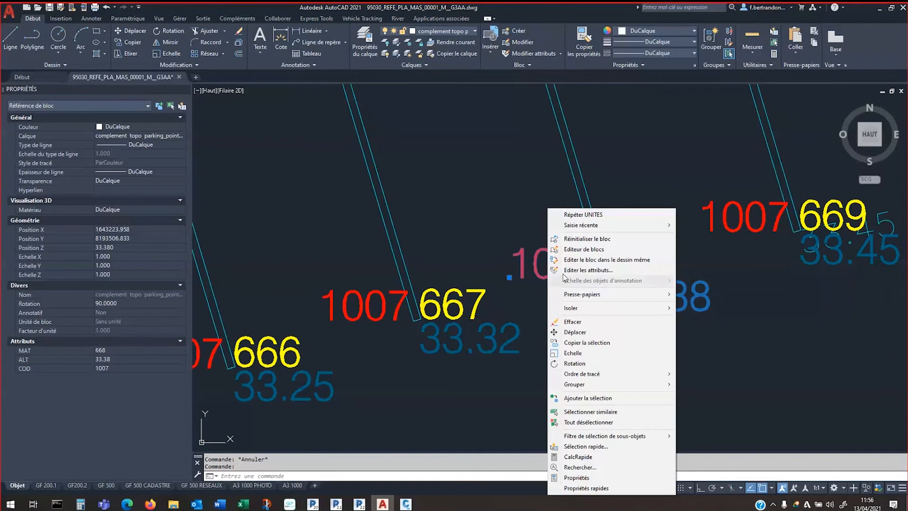
click(594, 250)
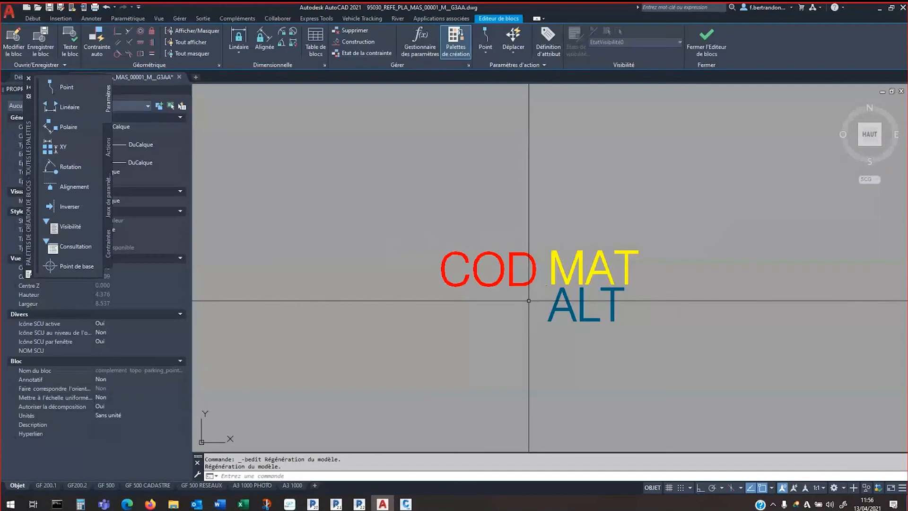
Draw a small circle centred on the block's point node between the COD, MAT and ALT attributes, using the node snap
text(c)
key(Return)
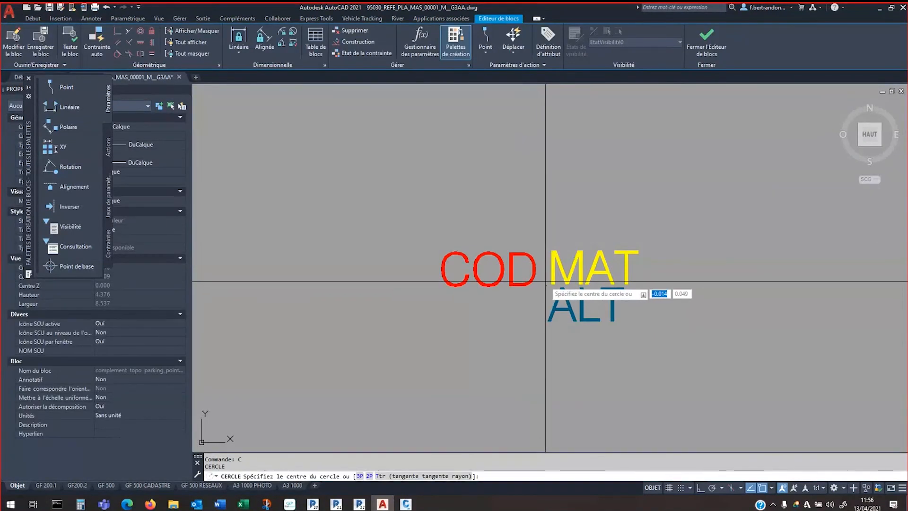
text(nod)
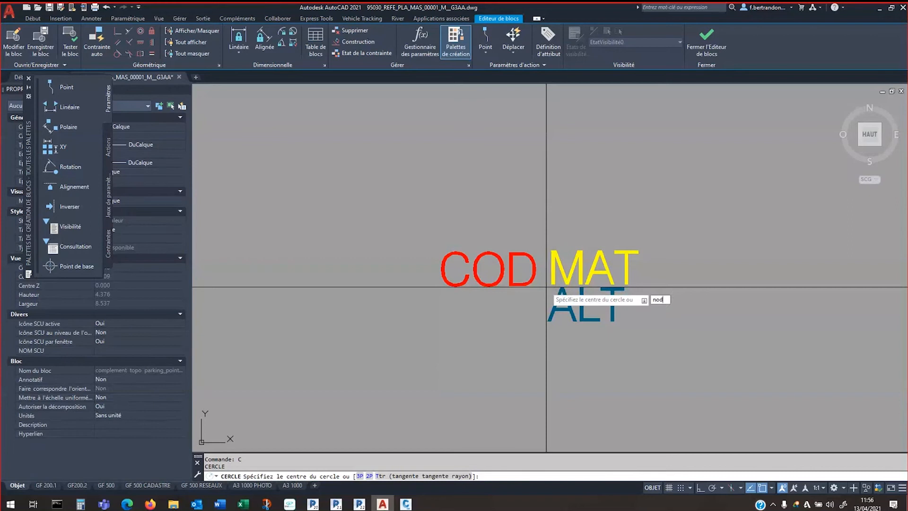
key(Return)
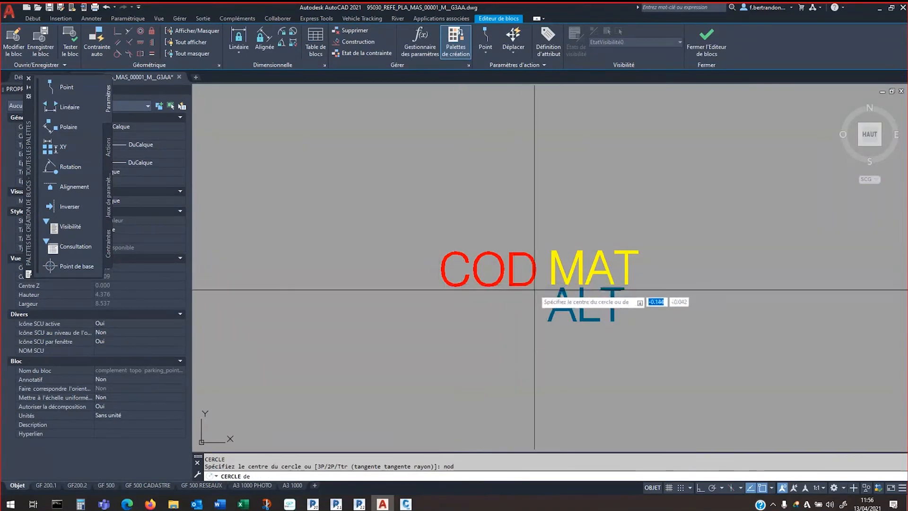
scroll(559, 283, up, 5)
click(573, 266)
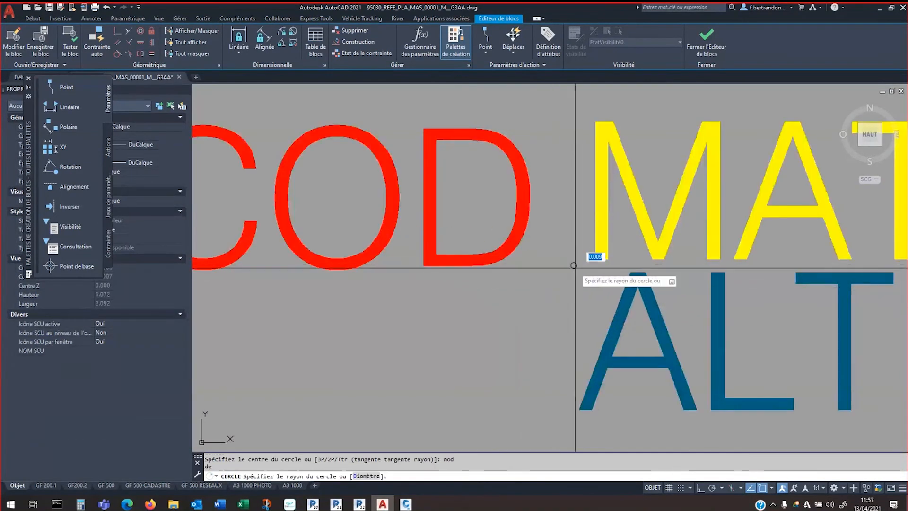
click(563, 276)
scroll(507, 303, down, 5)
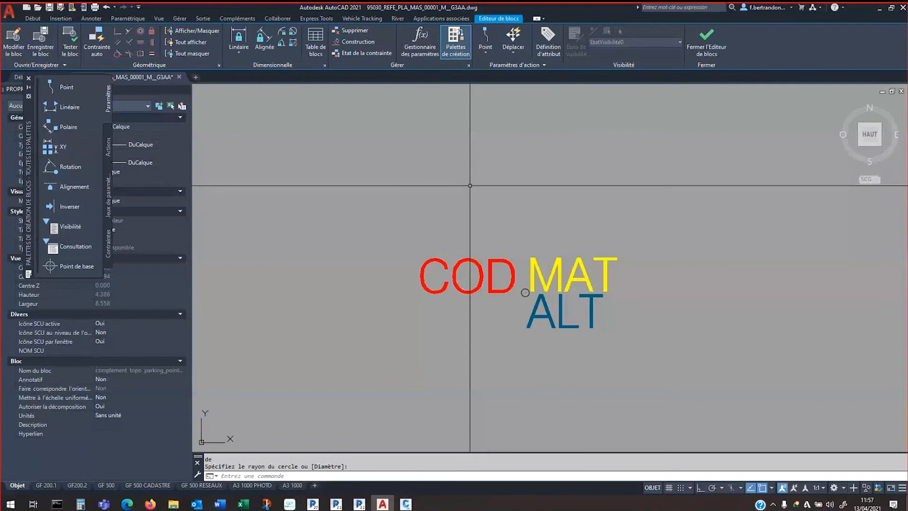
Save the changes to the survey point block, close the Block Editor, and save the drawing after checking the points
click(706, 37)
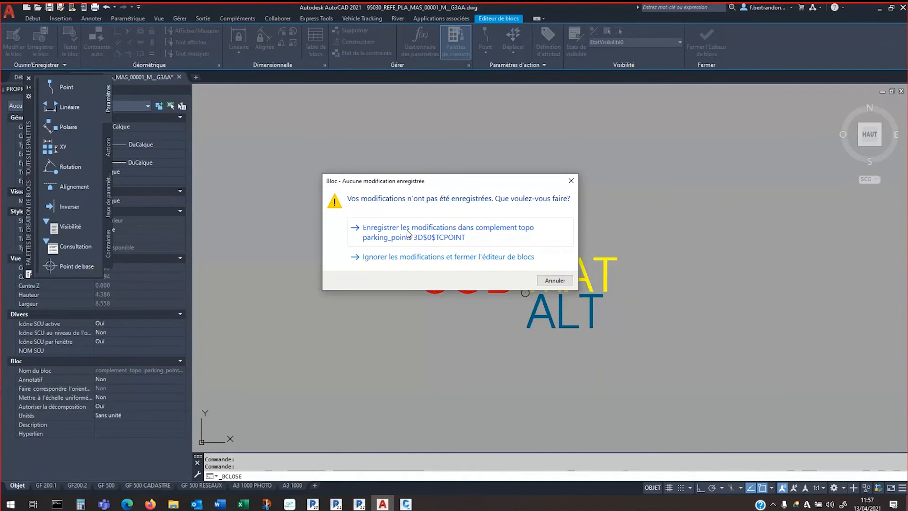
click(410, 232)
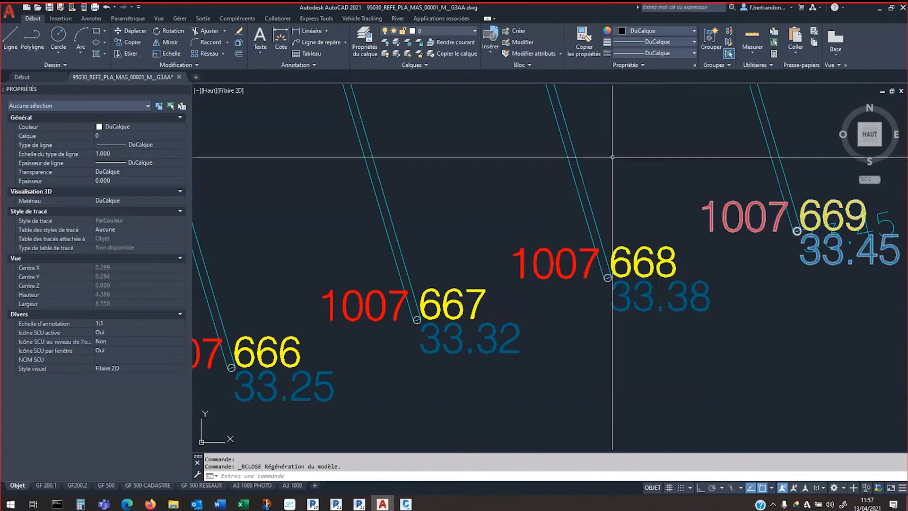
scroll(456, 224, down, 2)
scroll(460, 228, down, 2)
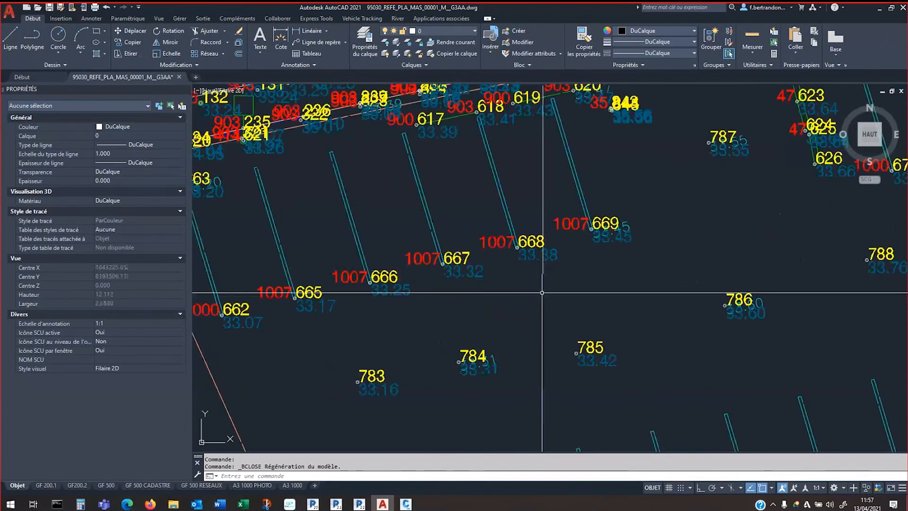
middle_drag(541, 294, 433, 316)
middle_drag(704, 189, 571, 270)
scroll(571, 270, up, 5)
scroll(487, 337, down, 2)
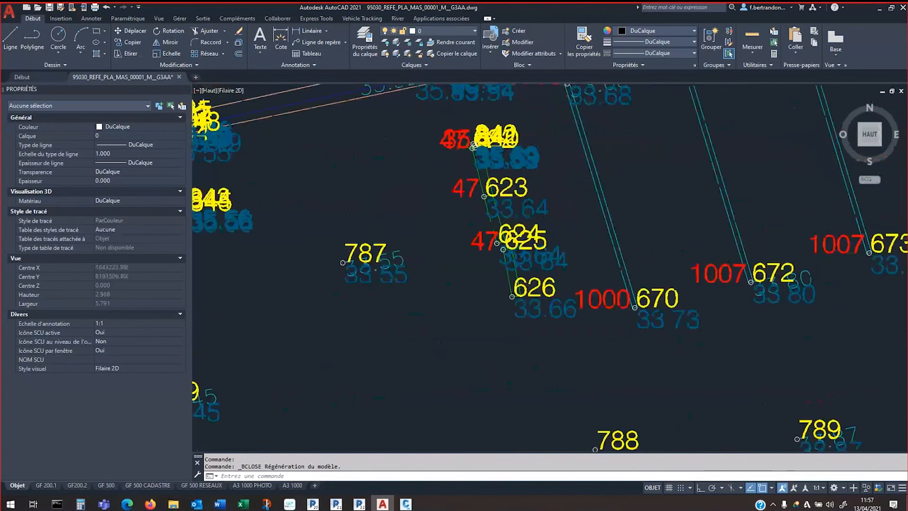
scroll(514, 335, down, 2)
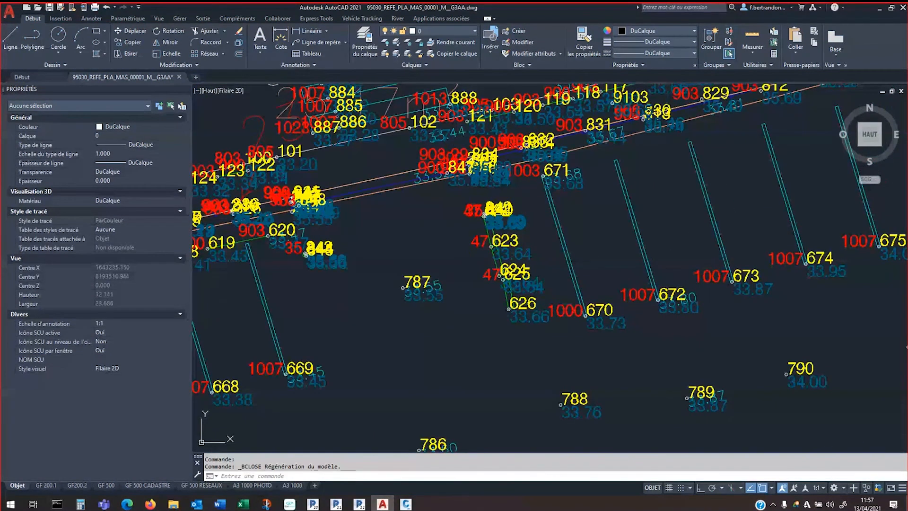
key(ctrl+s)
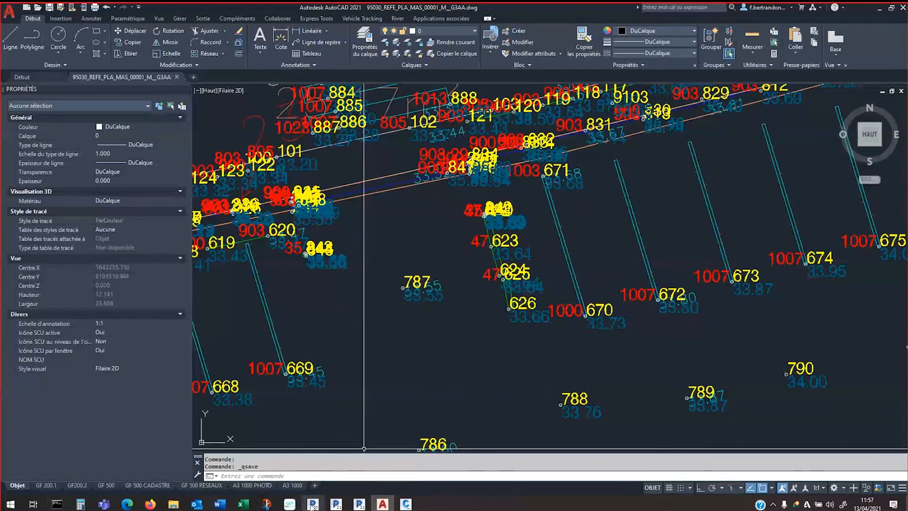
Switch to base.rvt in Revit and reload the linked CAD file 95030_REFE_PLA_MAS_00001_M__G3AA.dwg
click(336, 504)
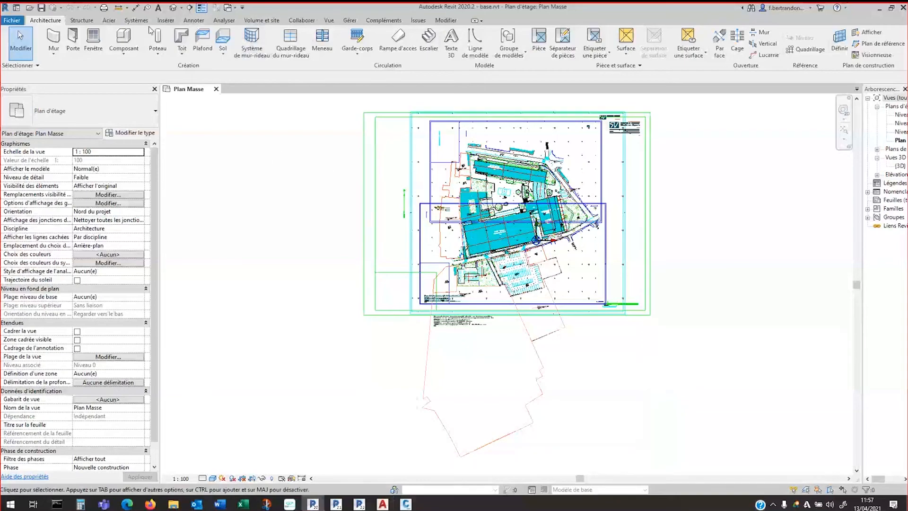
click(165, 20)
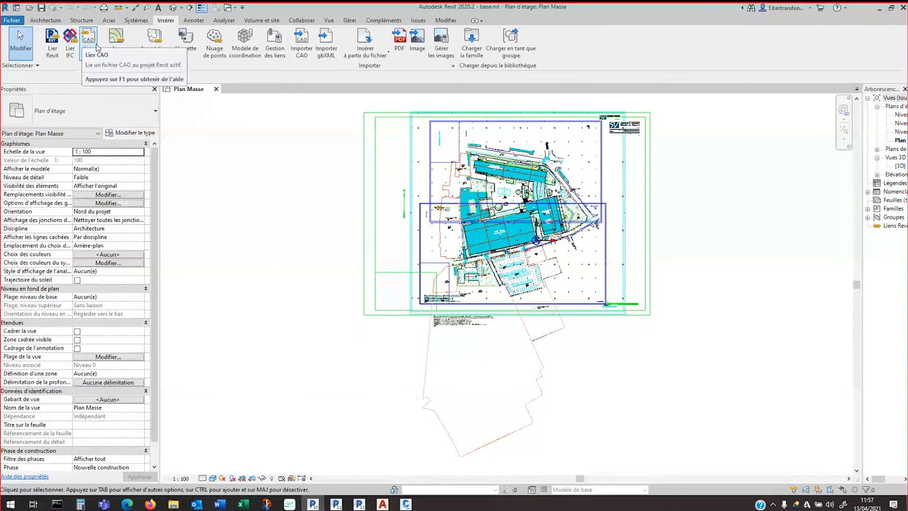
click(275, 41)
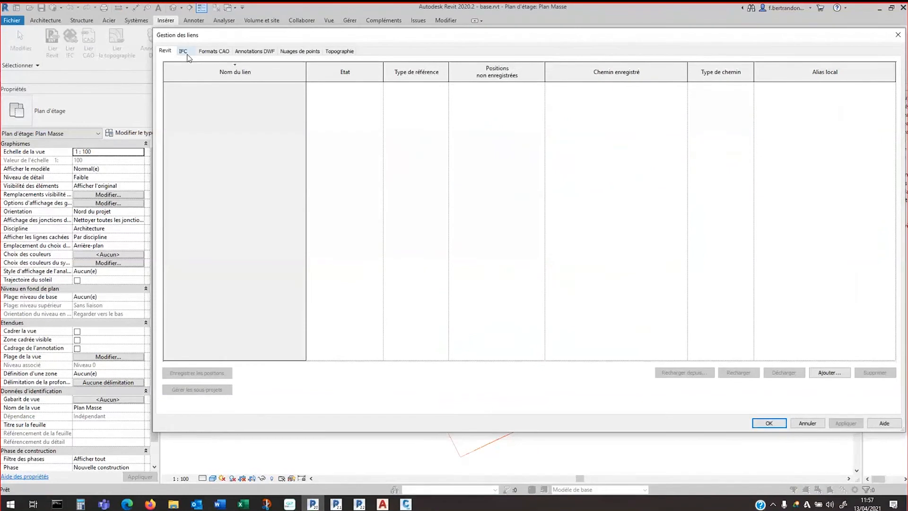
drag(199, 38, 129, 68)
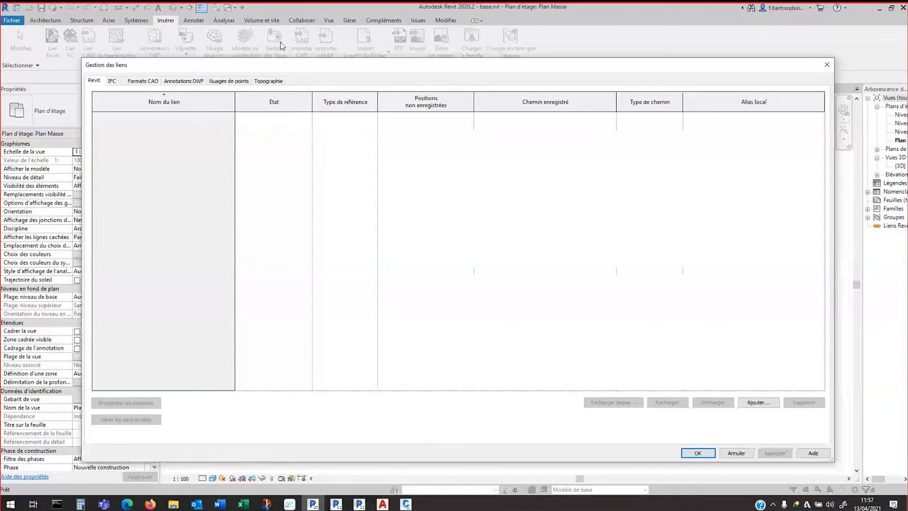
click(147, 81)
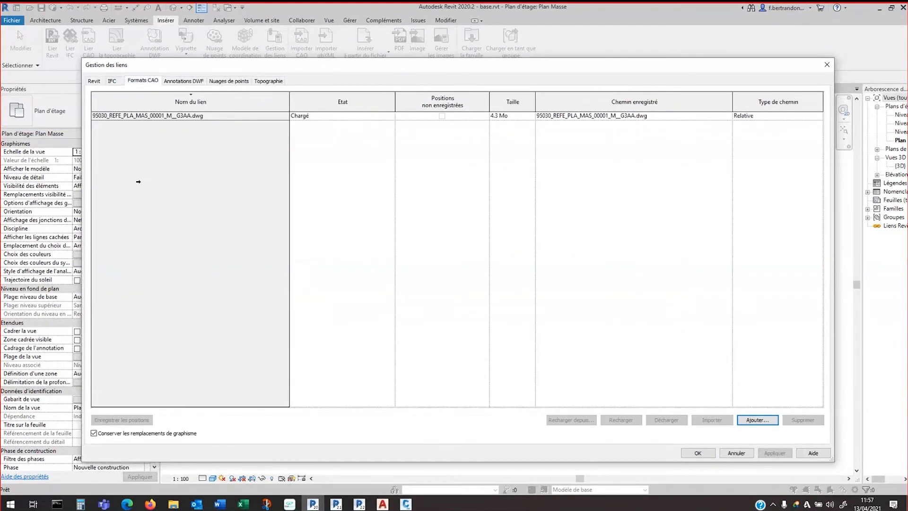
click(145, 117)
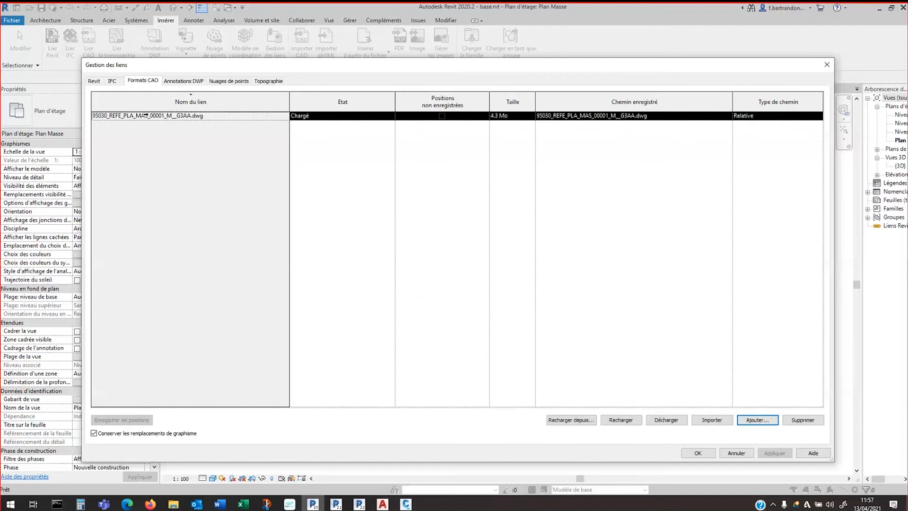
click(618, 421)
click(697, 453)
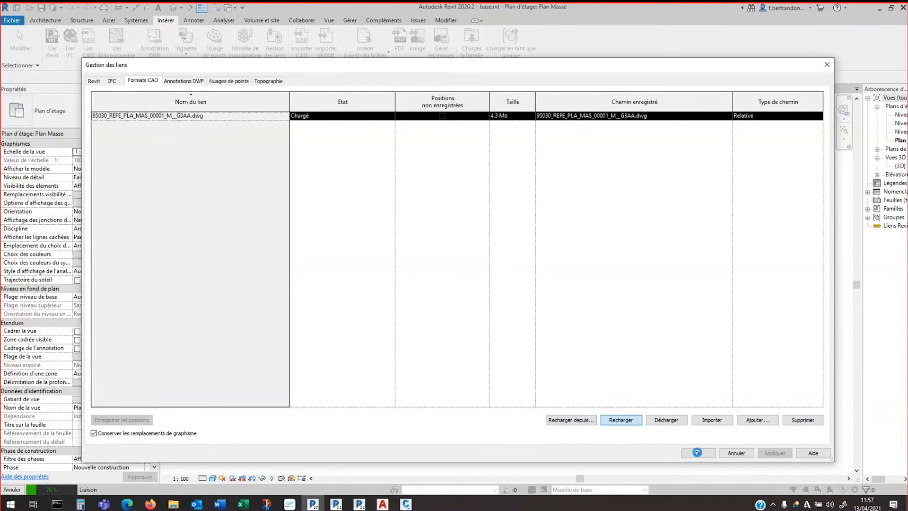
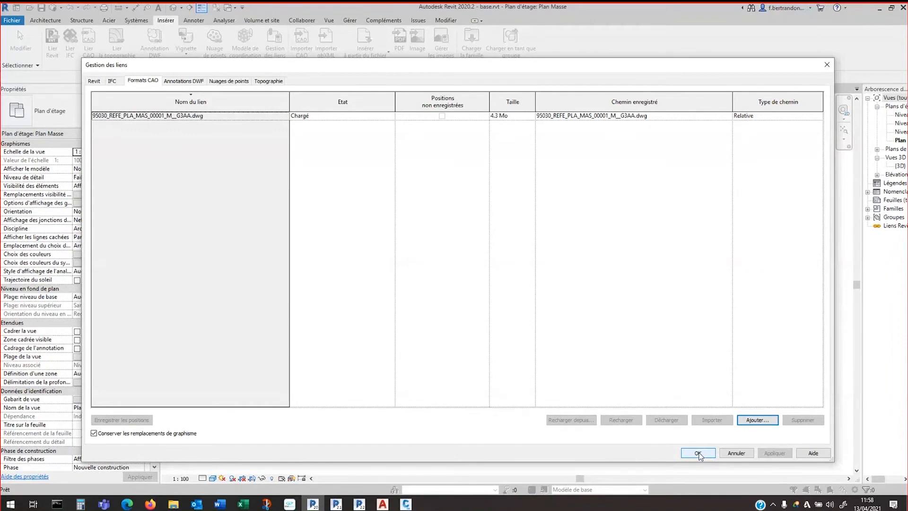
click(698, 453)
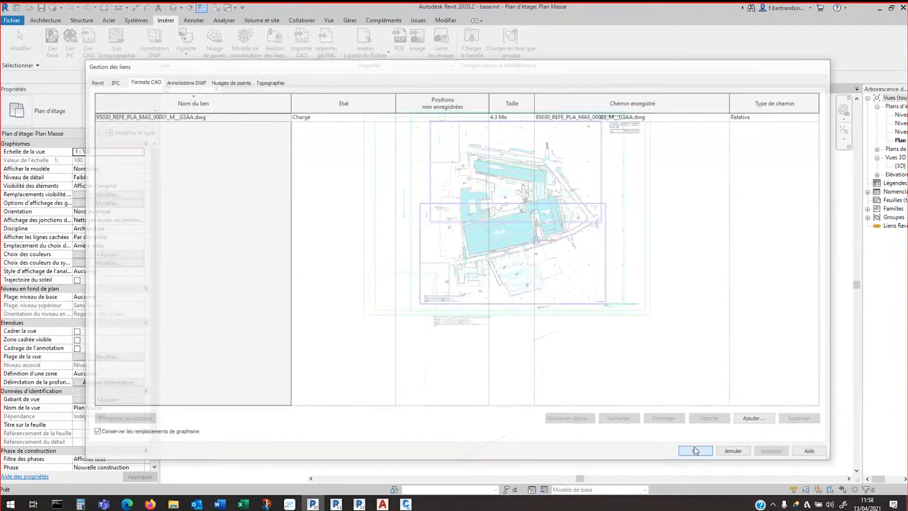
Open the {3D} view, hide the survey point element in it, and fit the linked site plan in view
double_click(898, 167)
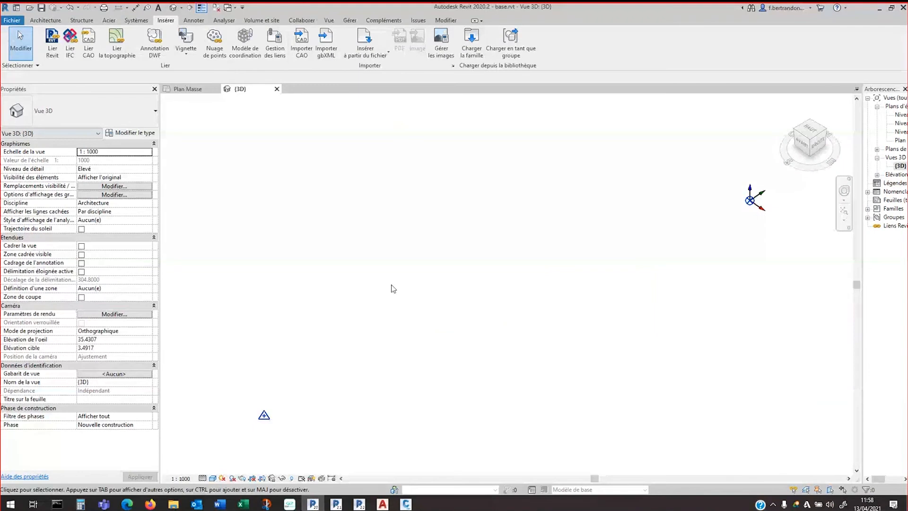
click(262, 419)
right_click(264, 422)
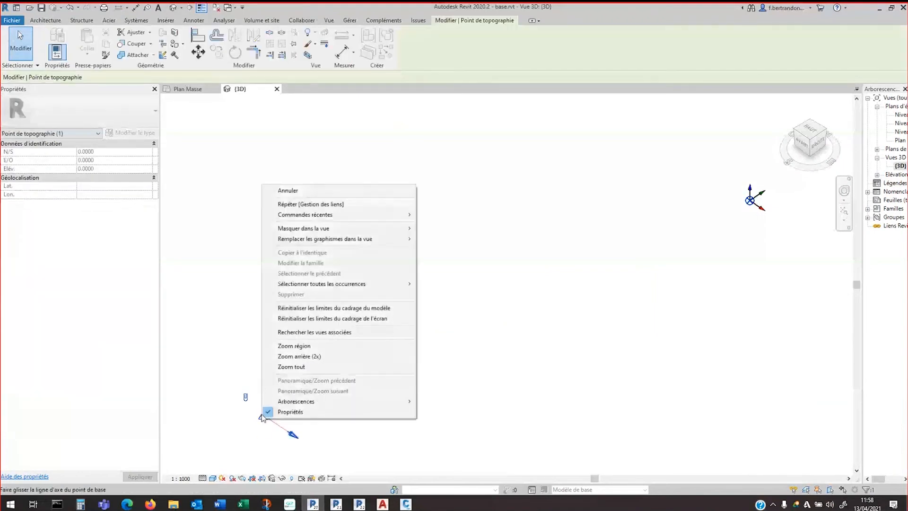
mouse_move(402, 228)
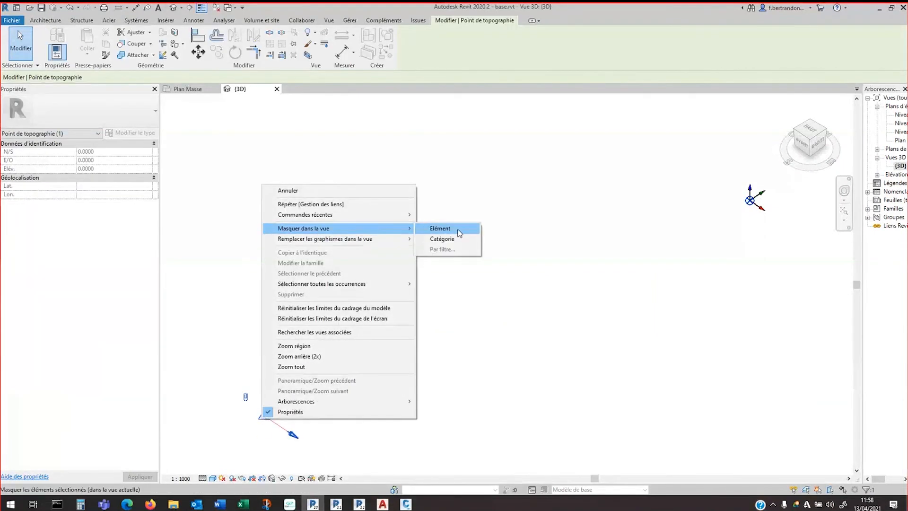
click(458, 233)
middle_click(572, 241)
middle_click(571, 241)
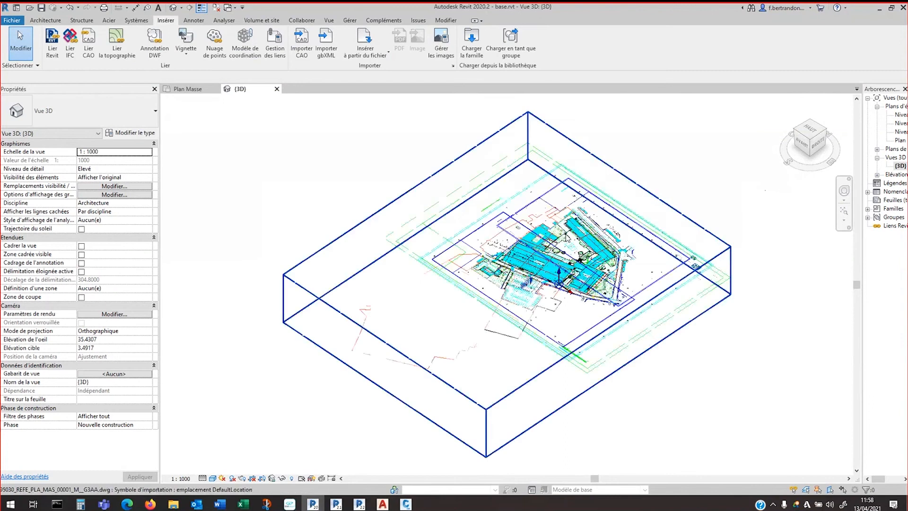
Start a toposurface created from an import instance and pick the linked survey DWG as its source
scroll(545, 266, up, 2)
scroll(490, 303, up, 5)
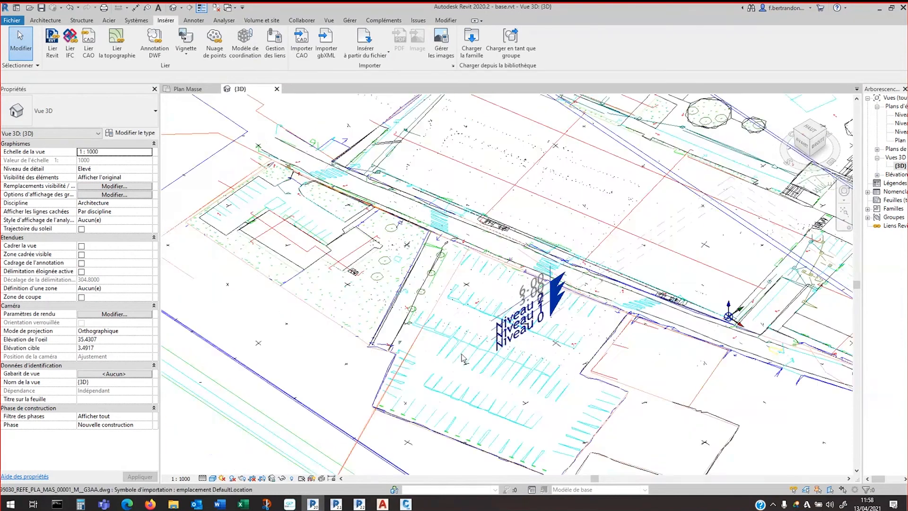
scroll(389, 281, up, 1)
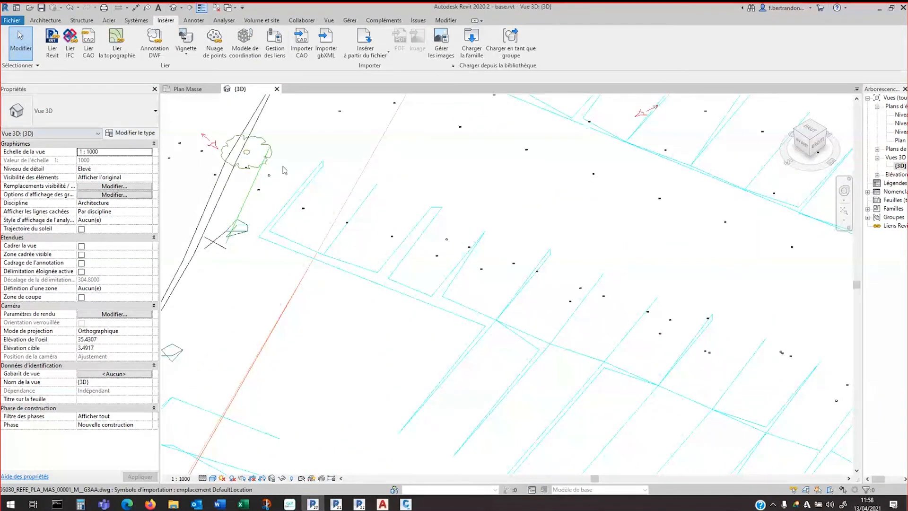
middle_drag(332, 135, 325, 208)
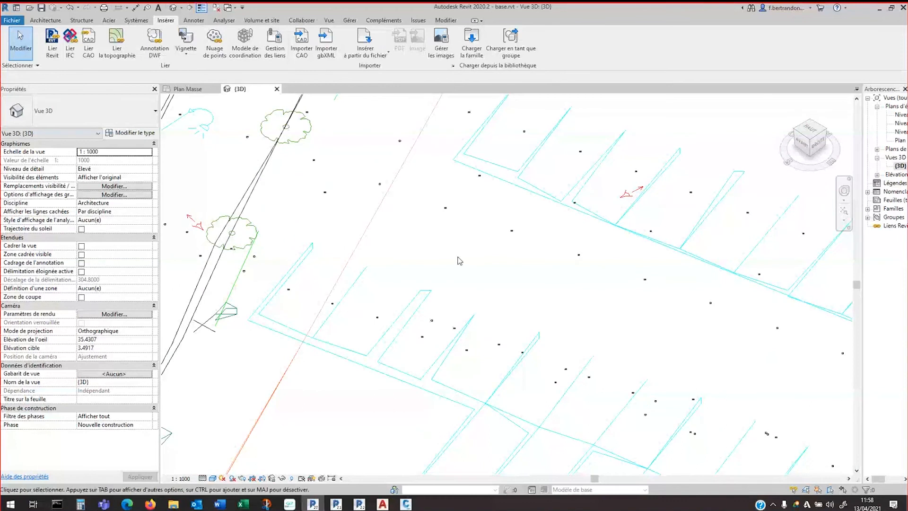
scroll(455, 258, down, 1)
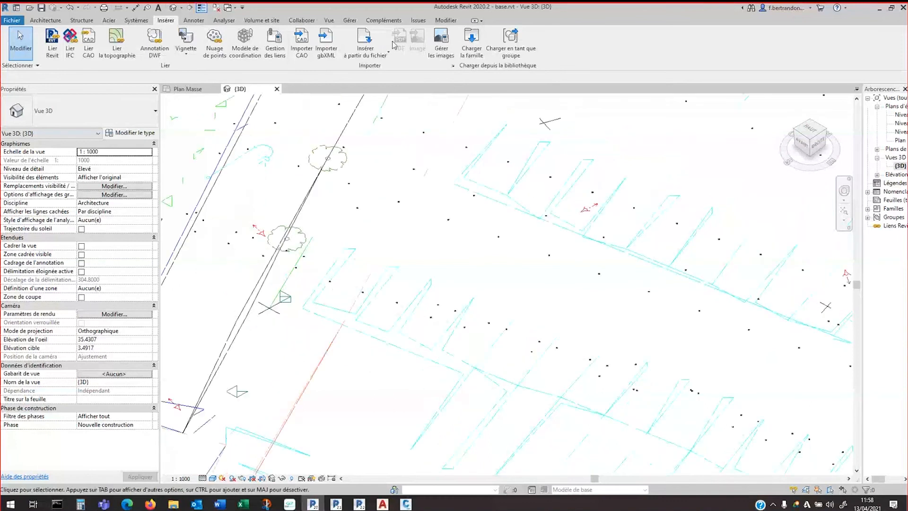
click(261, 21)
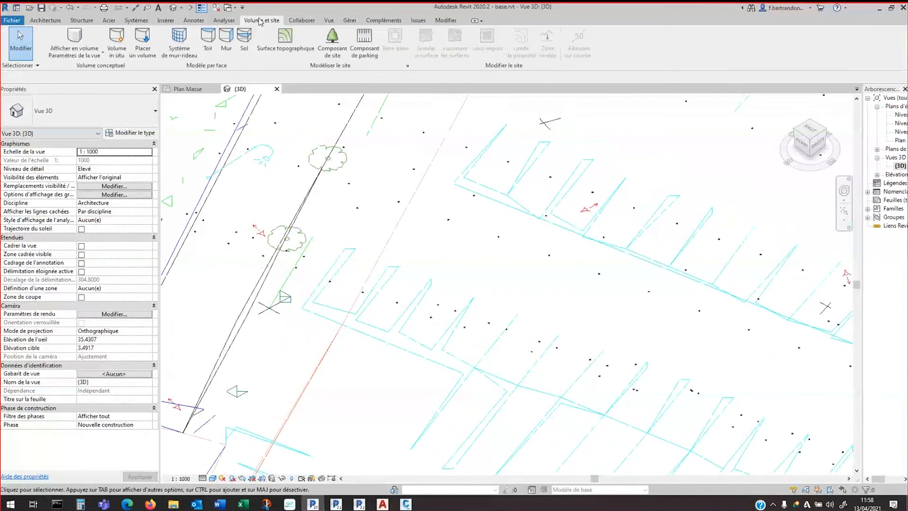
click(286, 40)
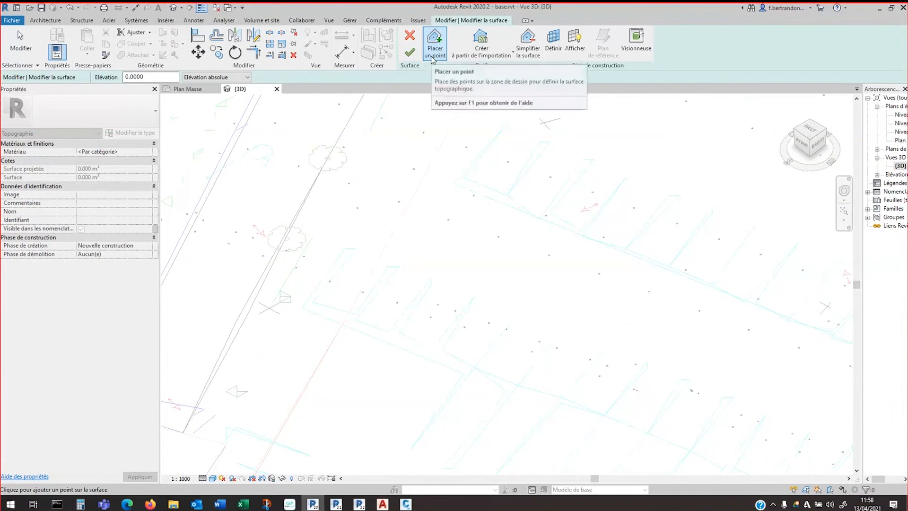
click(510, 56)
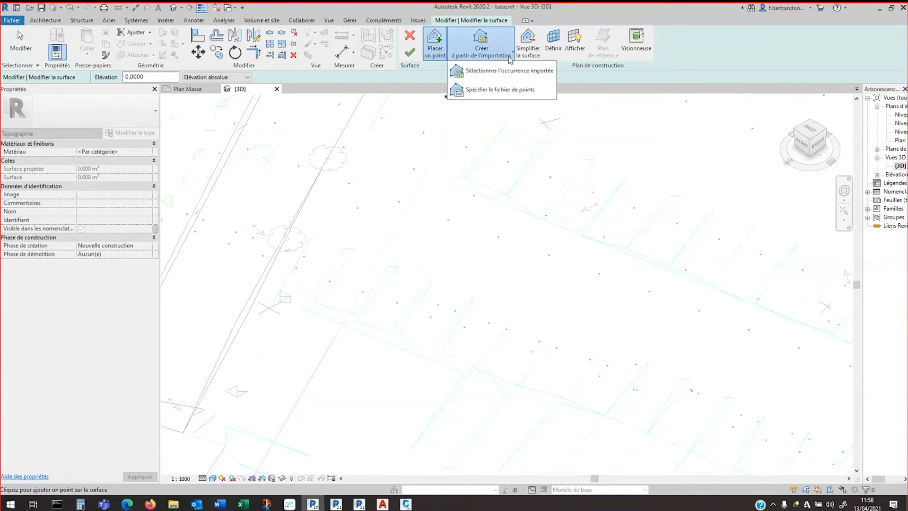
click(488, 72)
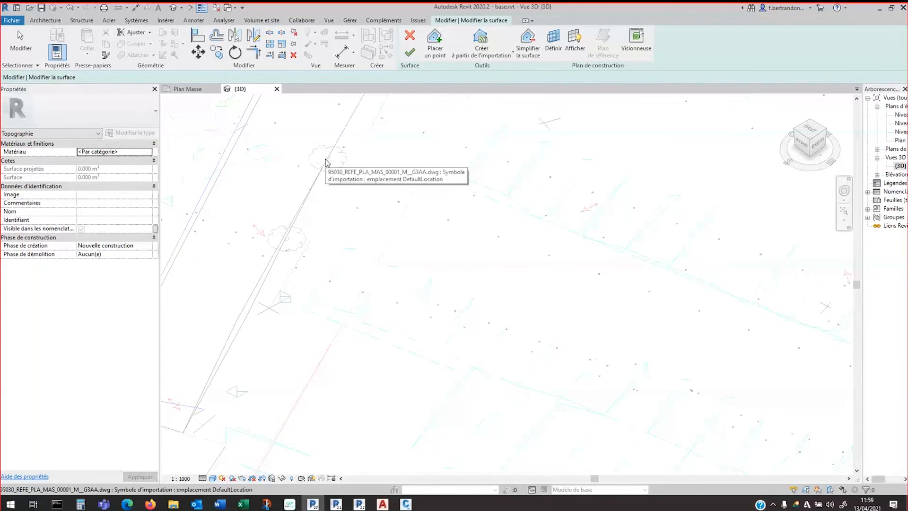
click(326, 162)
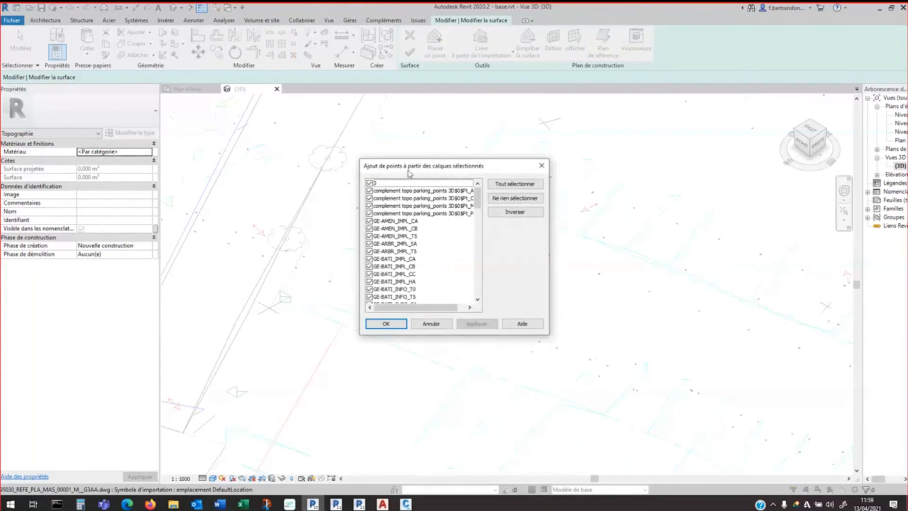
Review the end of the DWG layer list, check the layer of survey point 787 in AutoCAD, and return to Revit
drag(408, 169, 352, 124)
drag(421, 151, 415, 246)
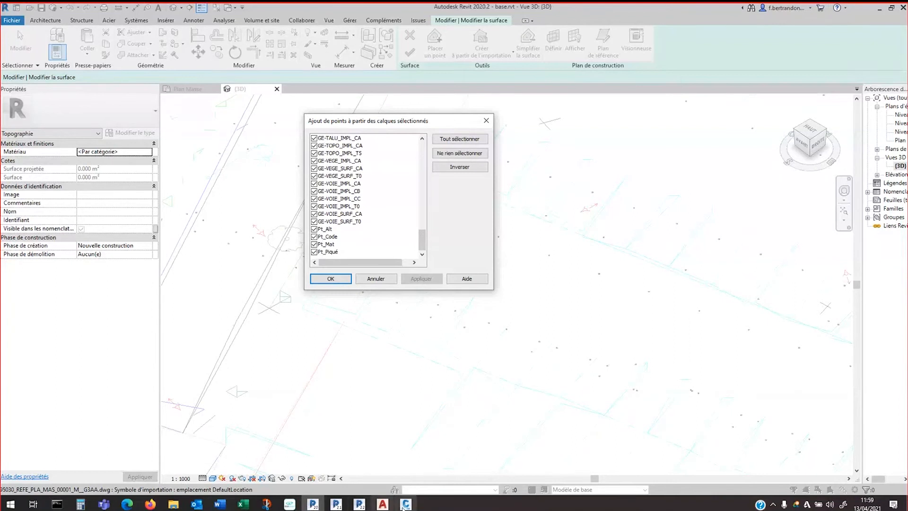
click(382, 504)
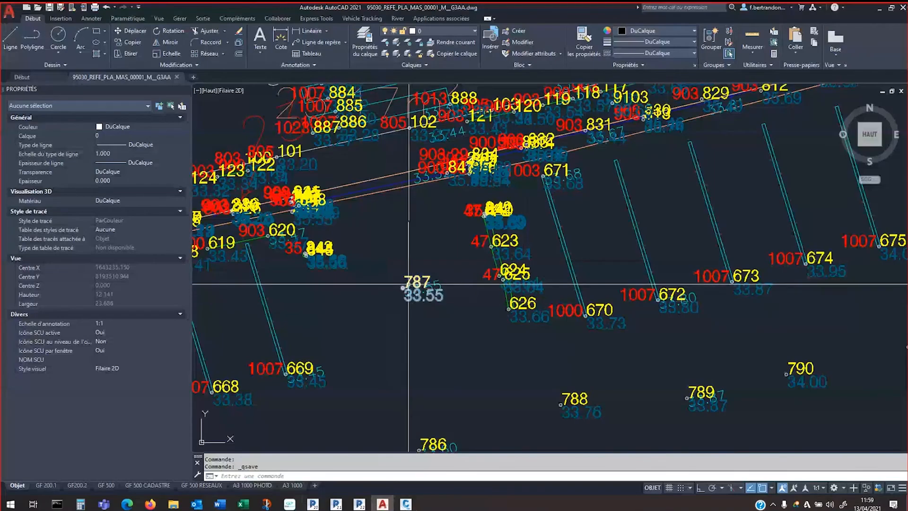
click(405, 285)
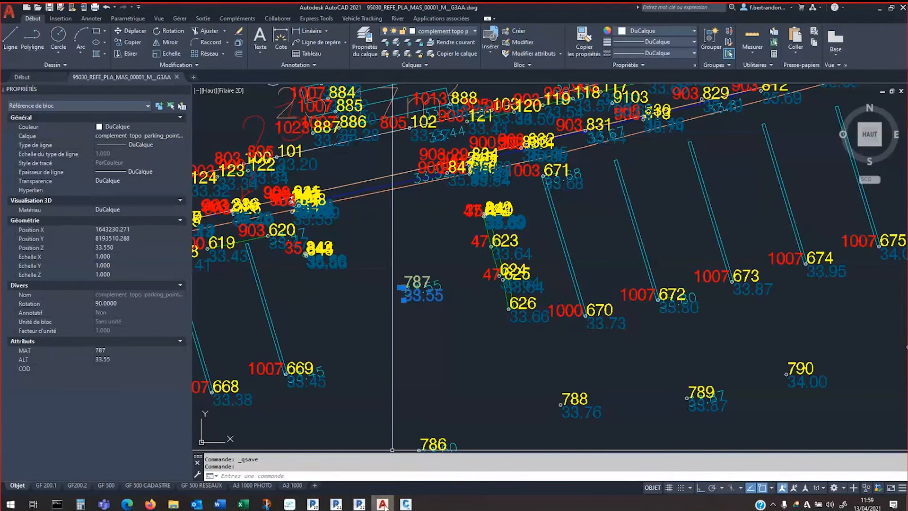
click(313, 505)
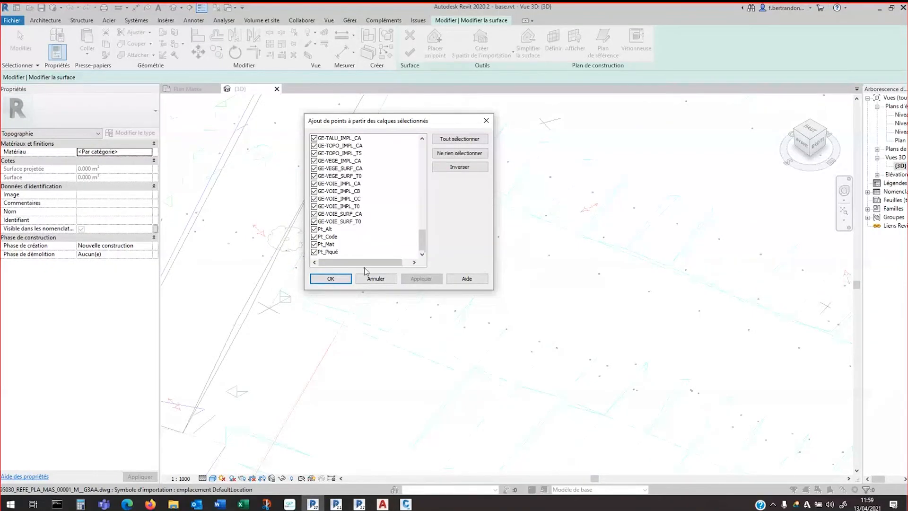
Generate the toposurface points from all the selected layers of the imported DWG drawing
click(331, 278)
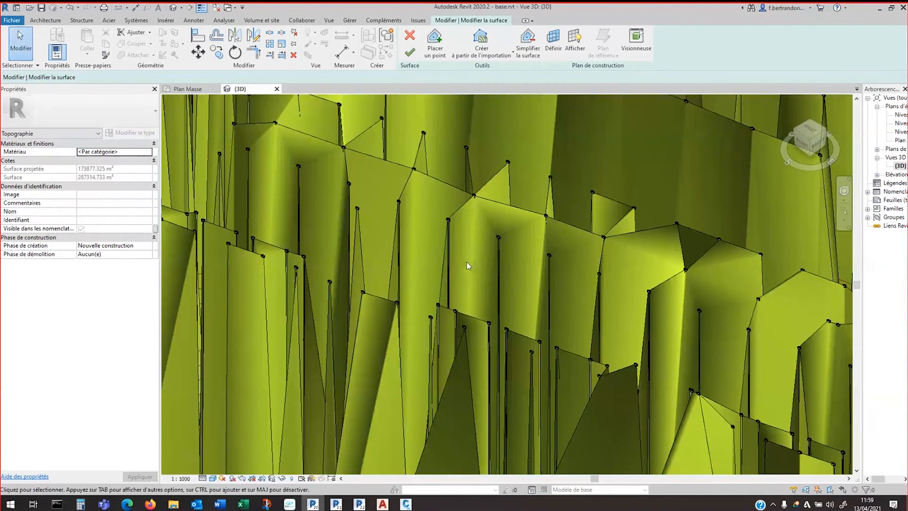
scroll(467, 266, down, 2)
scroll(467, 263, down, 5)
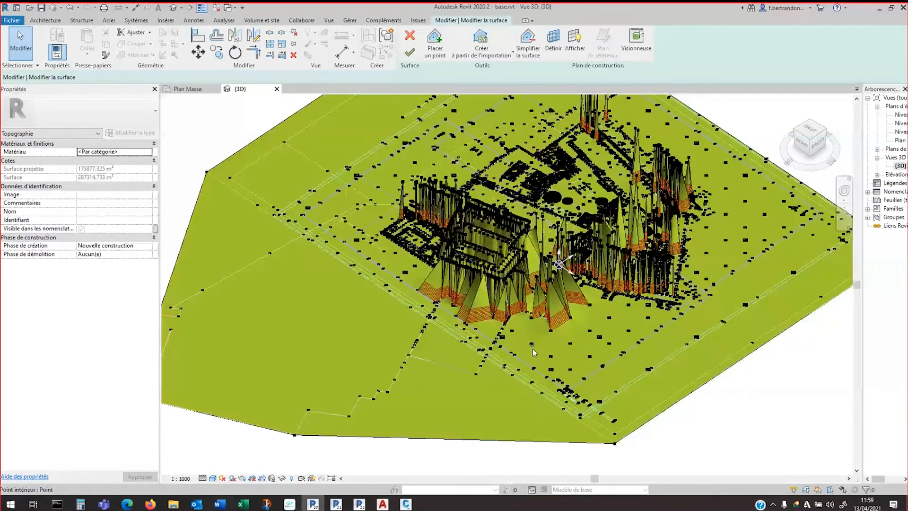
Delete the group of zero-elevation points at the surface's far outer end, along with the points falling outside the new limit
scroll(565, 414, down, 2)
shift+middle_drag(570, 422, 455, 325)
drag(325, 284, 408, 366)
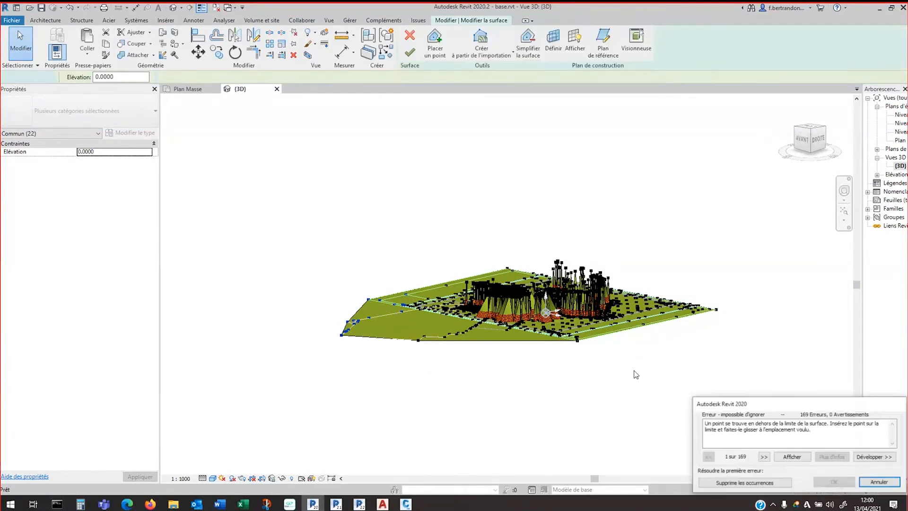
click(733, 484)
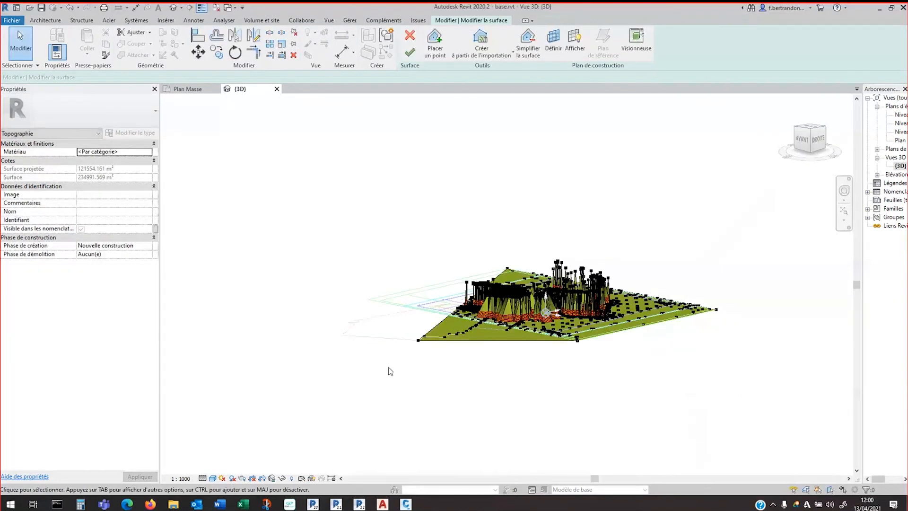
From the right-side view, select the points along the flat base, filter out the boundary points and delete the interior ones
click(820, 148)
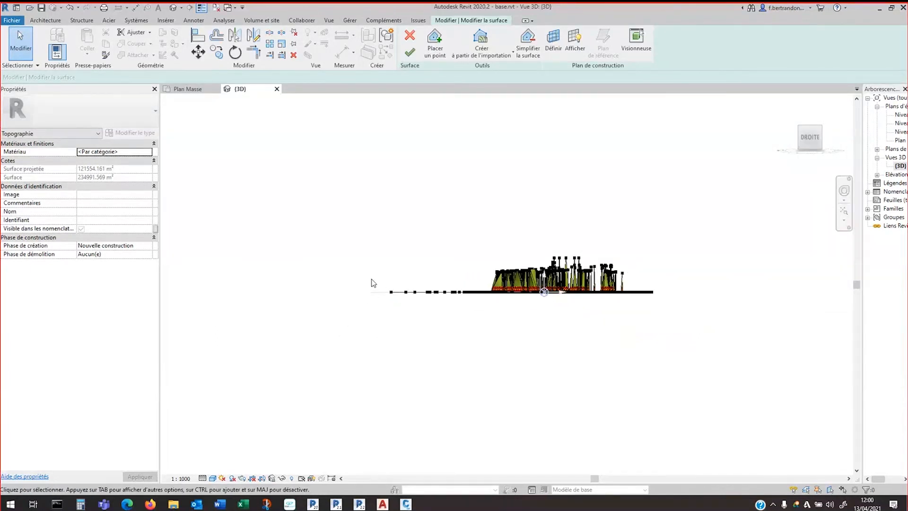
drag(380, 284, 665, 333)
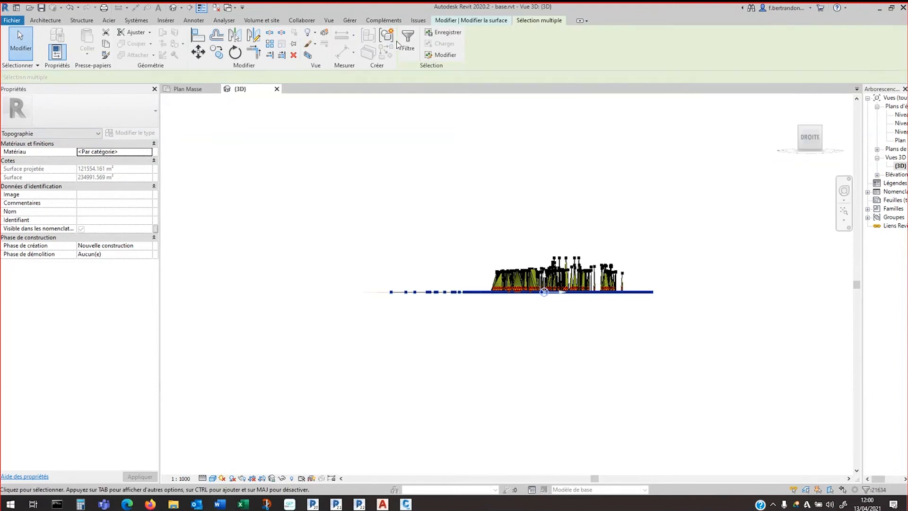
click(408, 42)
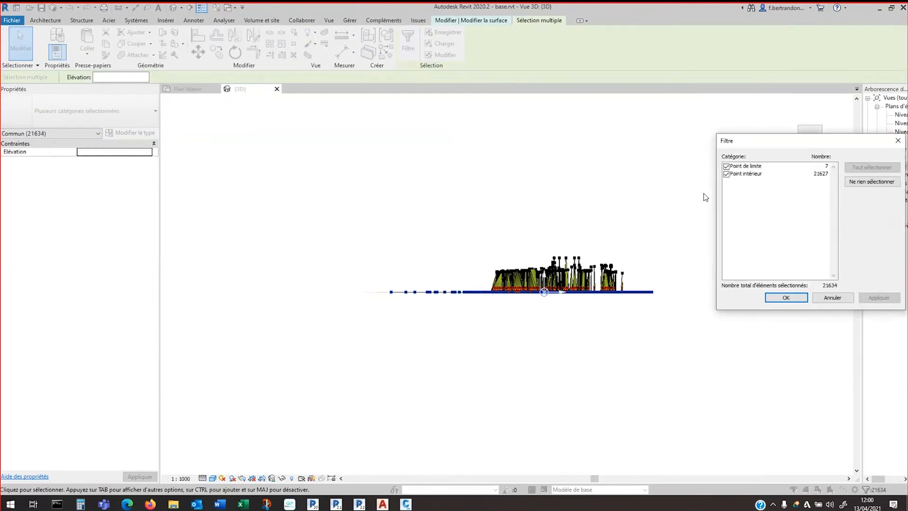
click(726, 166)
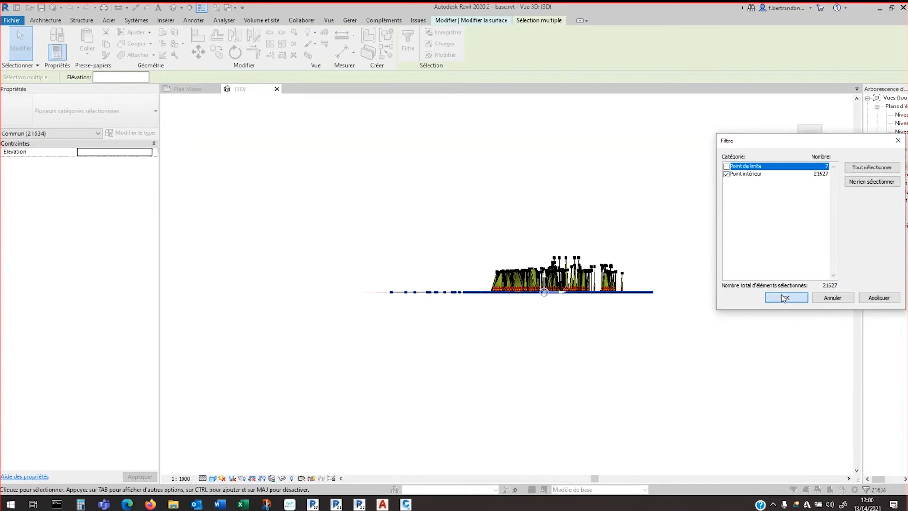
click(786, 298)
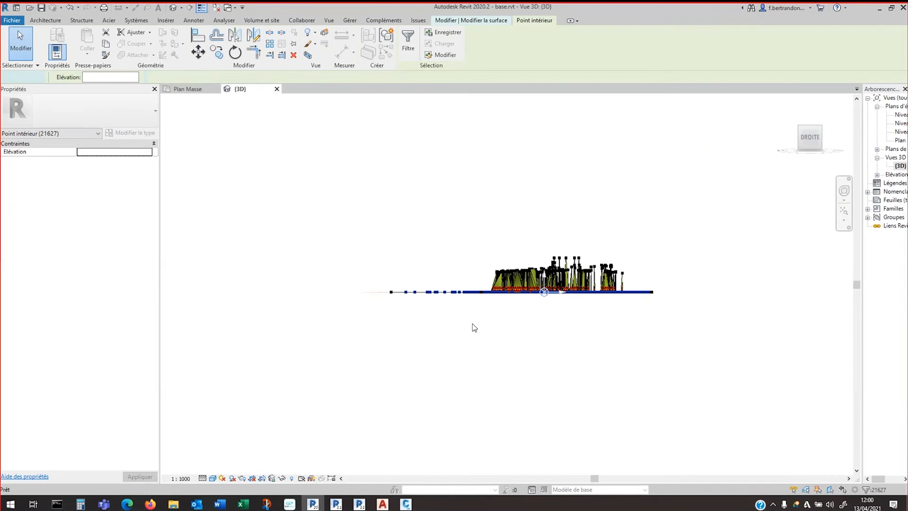
key(Delete)
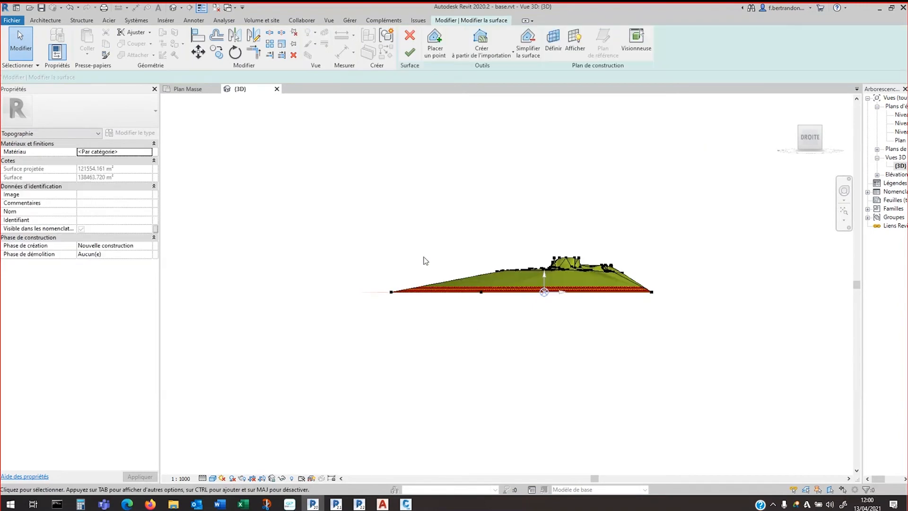
Try deleting the surface's front corner boundary point with the points left outside the limit, and undo the deletion
click(803, 133)
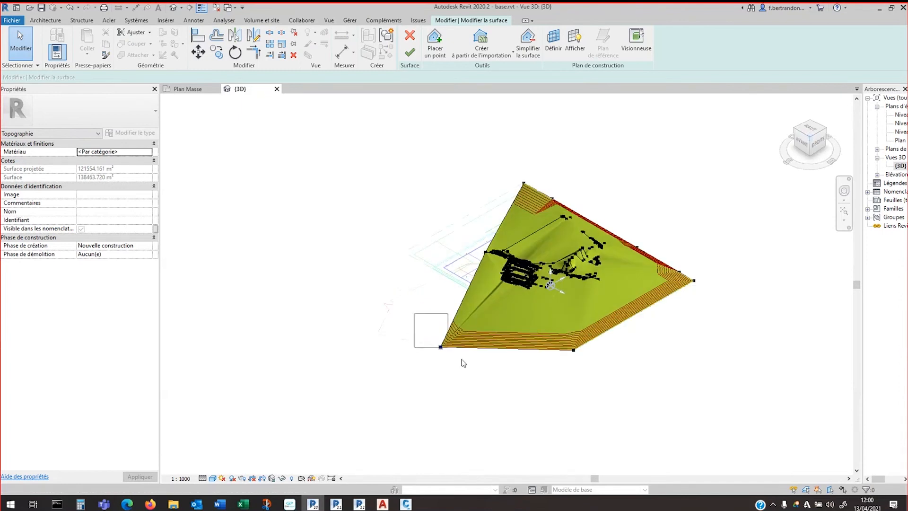
drag(463, 363, 501, 369)
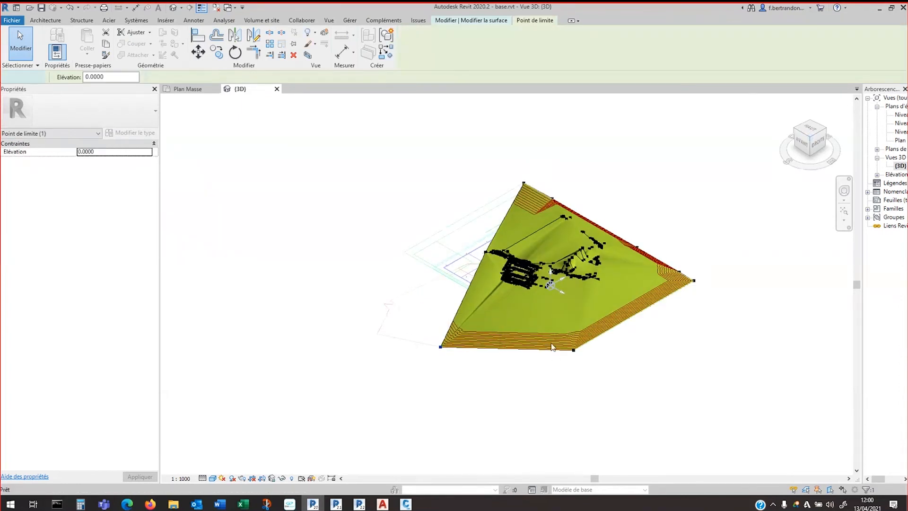
key(Delete)
click(759, 487)
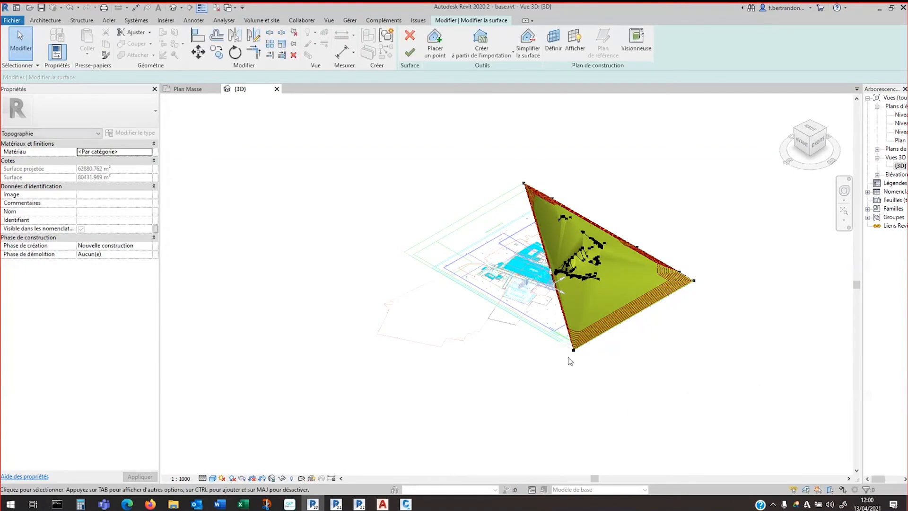
key(ctrl+z)
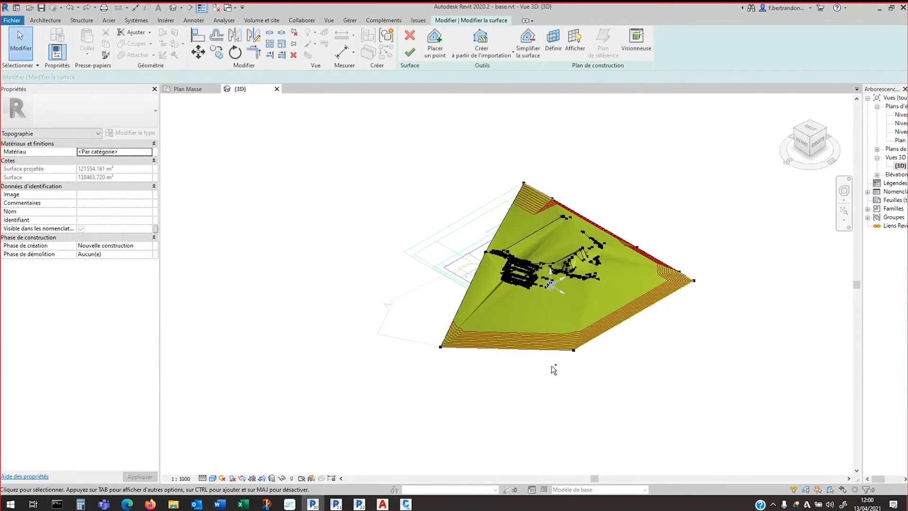
Finish editing the toposurface, keeping the cleaned set of points
scroll(490, 271, up, 6)
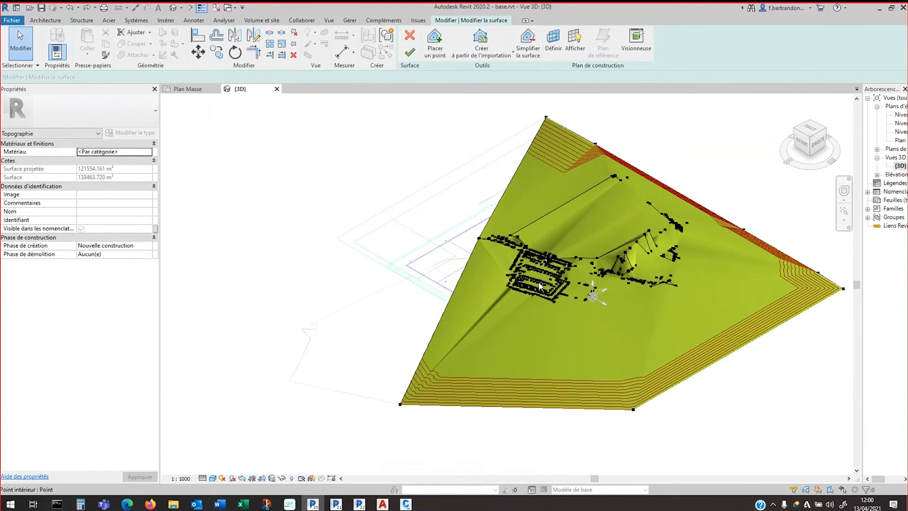
scroll(440, 245, down, 4)
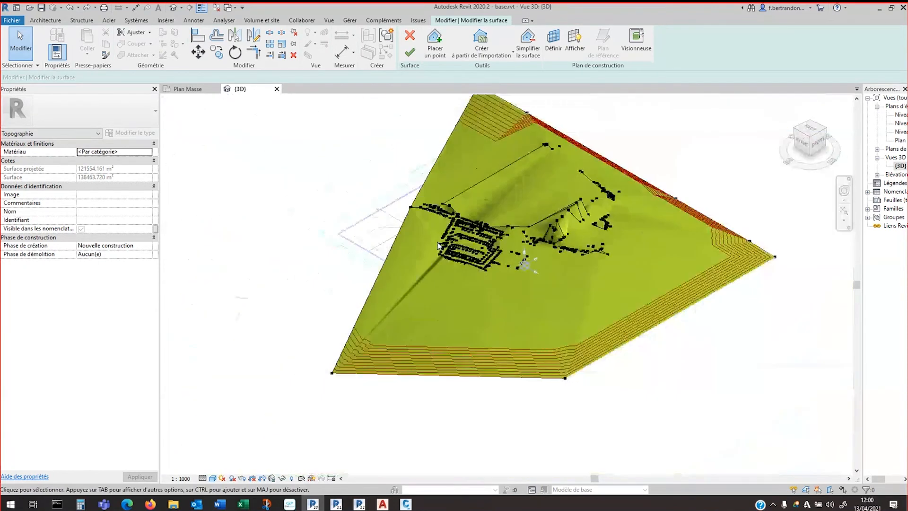
click(409, 54)
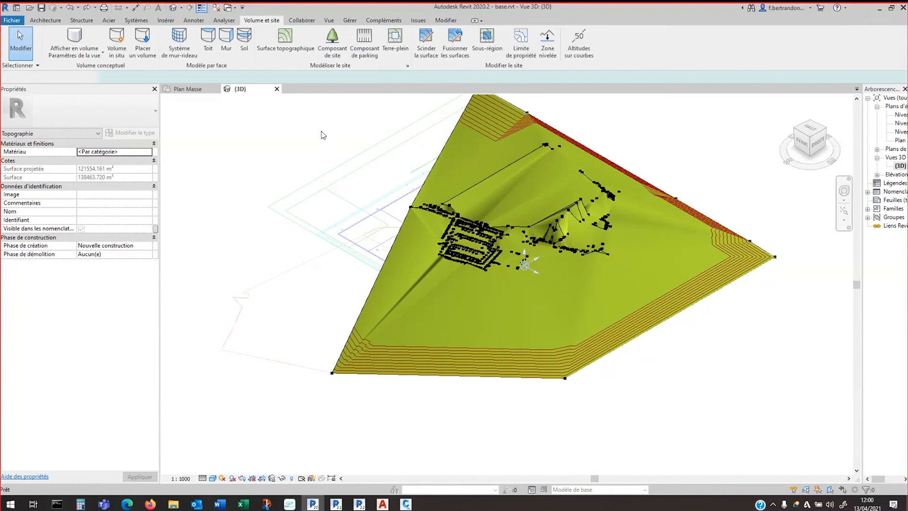
Examine the finished terrain from several angles for remaining spikes and irregular peaks around the building area
scroll(448, 255, up, 5)
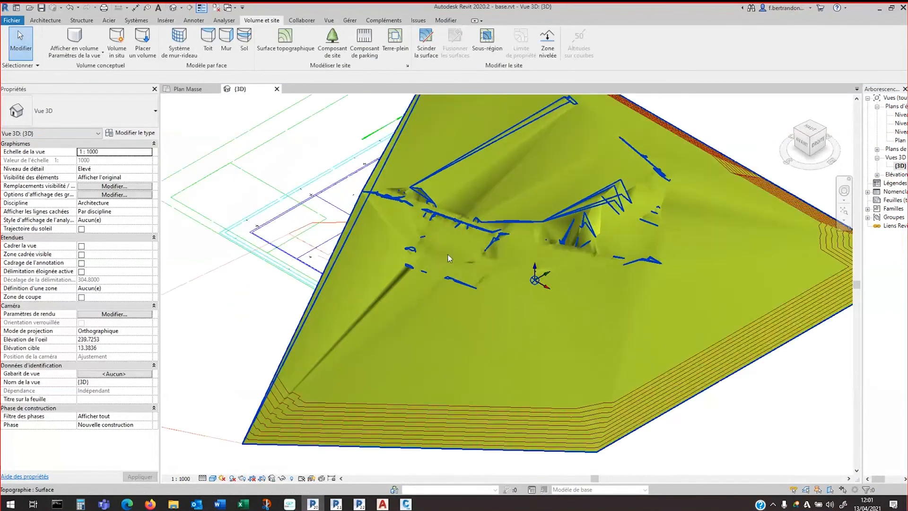
scroll(447, 253, down, 6)
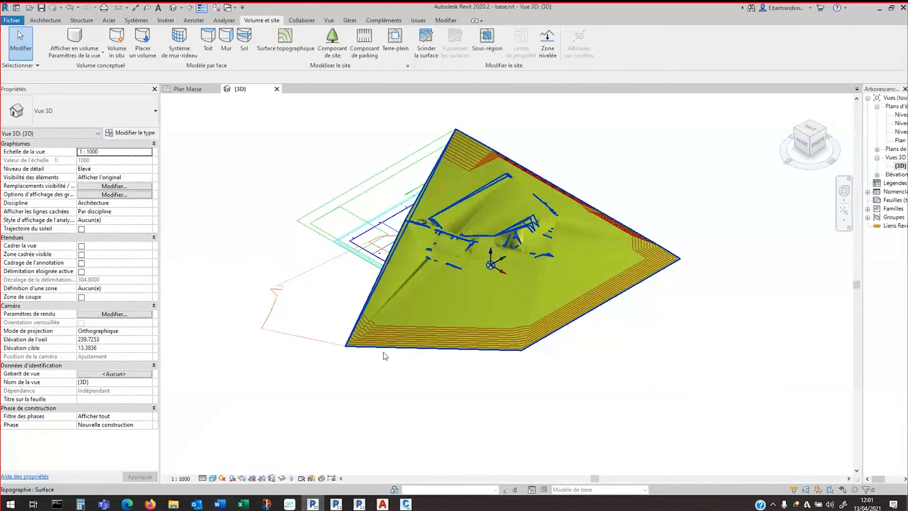
shift+middle_drag(368, 374, 425, 322)
scroll(481, 197, up, 5)
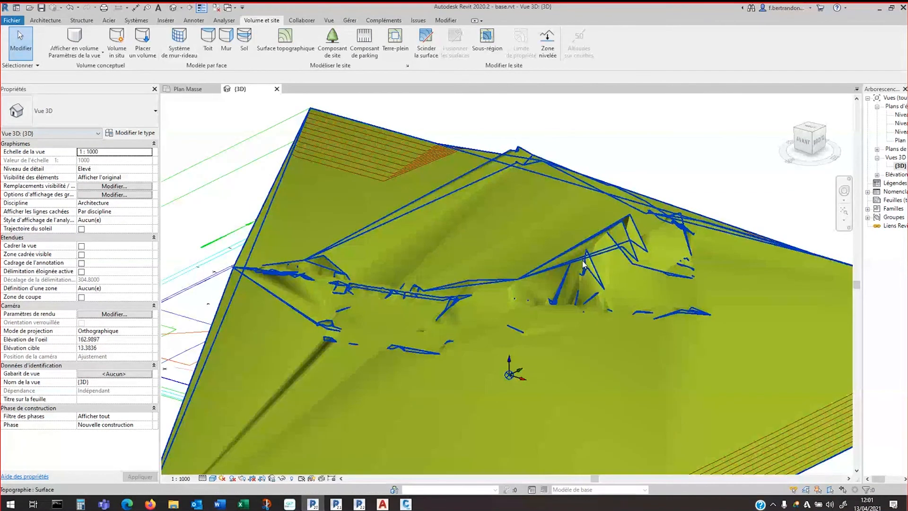
scroll(591, 244, down, 5)
shift+middle_drag(523, 259, 473, 246)
scroll(376, 282, up, 4)
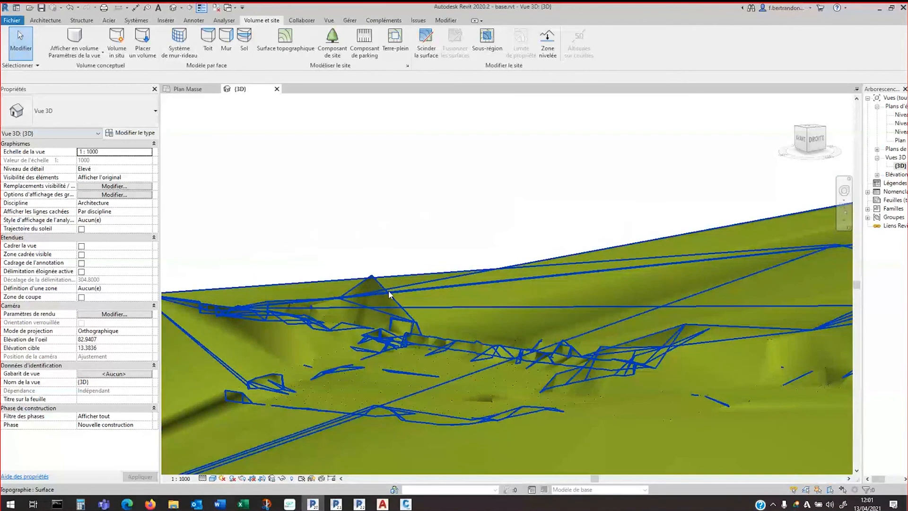
scroll(369, 283, up, 4)
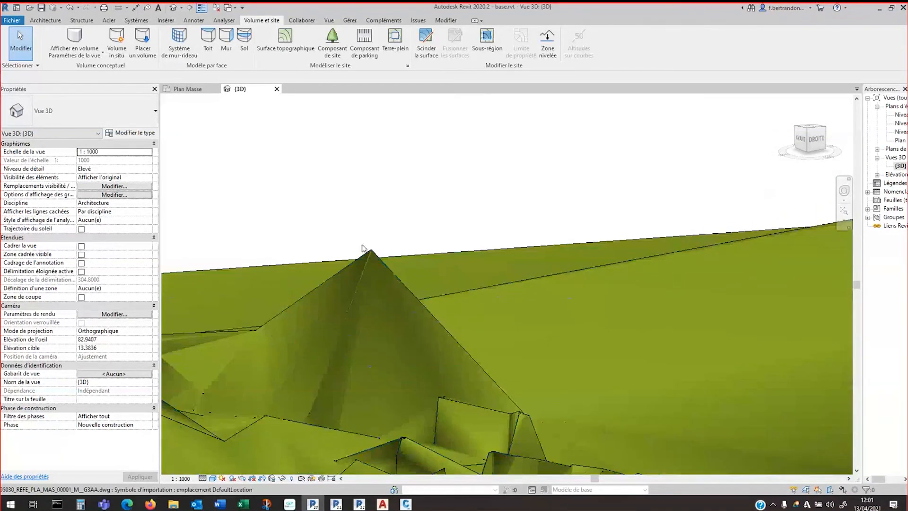
scroll(373, 256, down, 4)
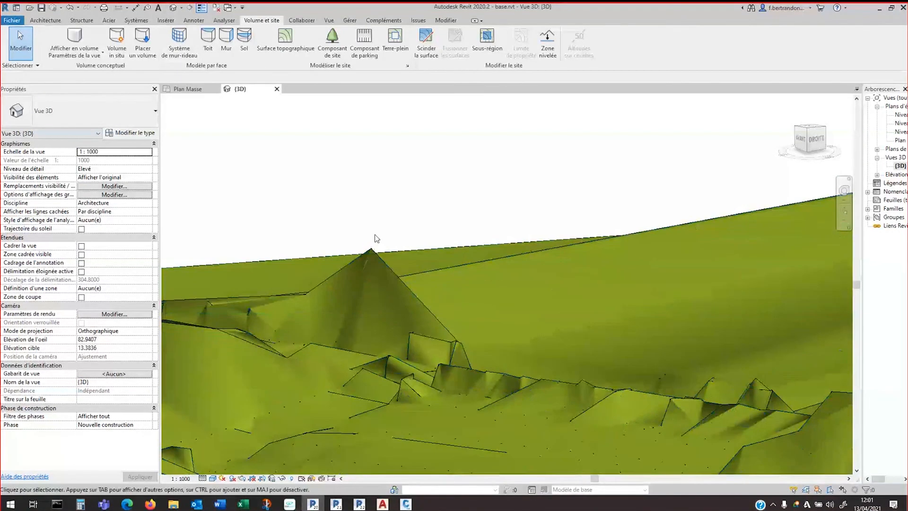
mouse_move(625, 328)
middle_down()
mouse_move(562, 307)
mouse_move(624, 373)
mouse_move(629, 361)
mouse_move(382, 342)
mouse_move(508, 345)
mouse_move(338, 321)
middle_up()
Reopen the toposurface for editing, delete several stray high interior points around the central peaks, and finish the surface
click(485, 258)
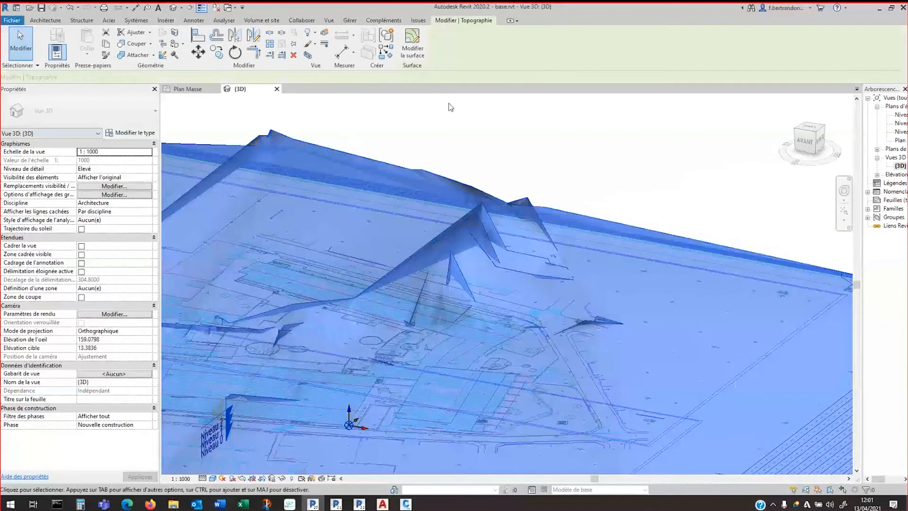
double_click(478, 203)
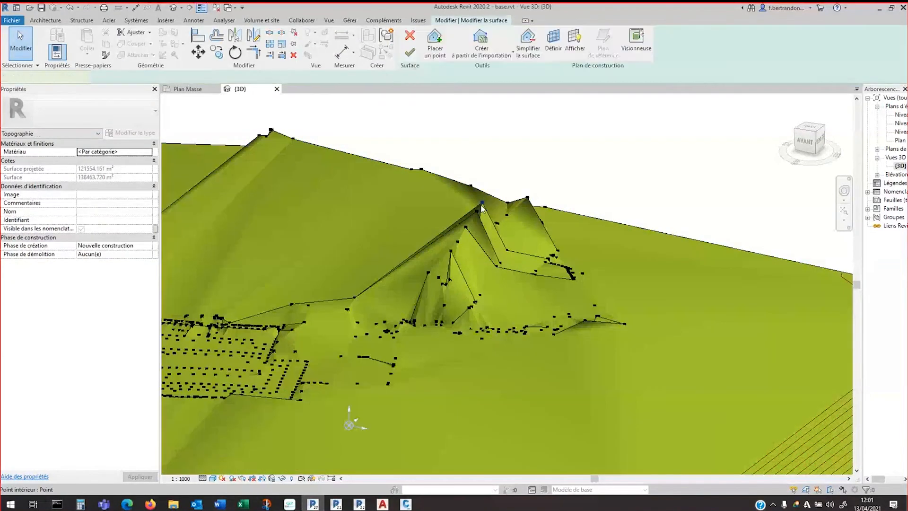
click(481, 203)
click(474, 231)
click(466, 228)
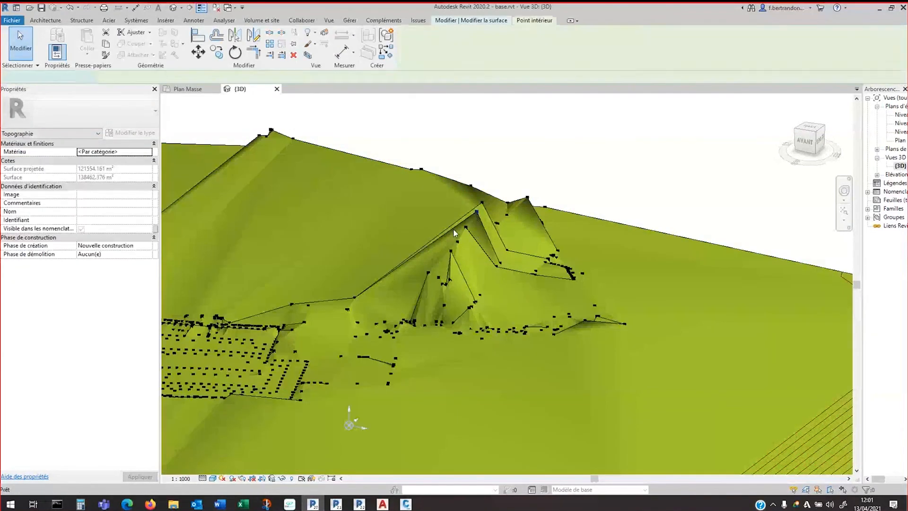
click(453, 229)
click(466, 227)
key(Delete)
click(457, 242)
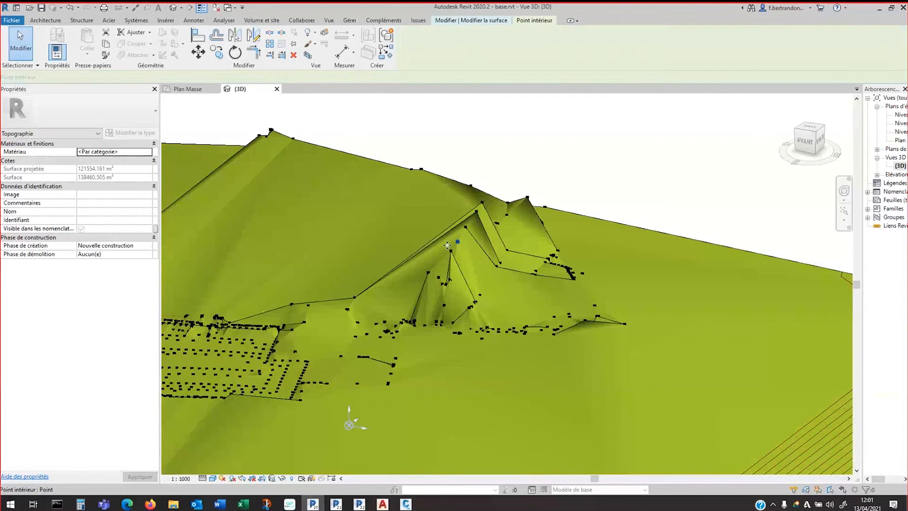
key(Delete)
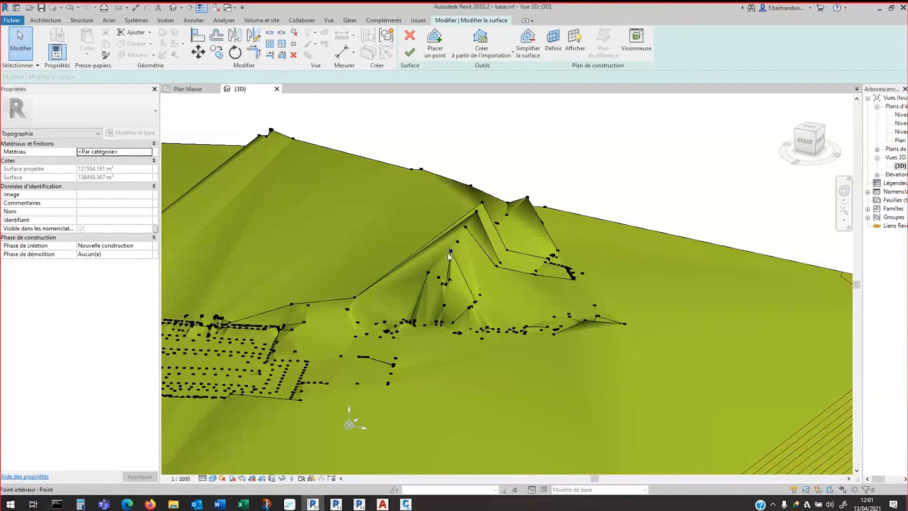
click(410, 53)
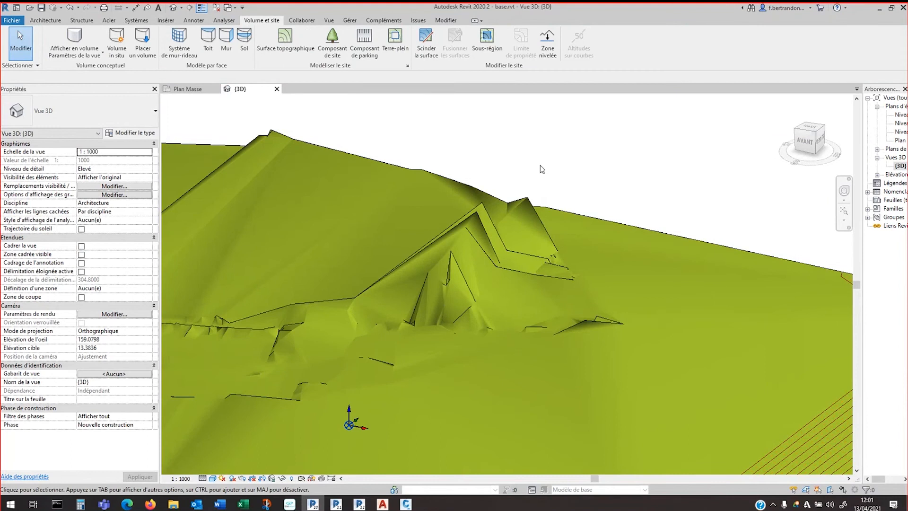
Switch to the survey drawing in AutoCAD, clear the current selection and select the block of point 787 to inspect its elevation properties
scroll(540, 166, down, 3)
right_click(386, 505)
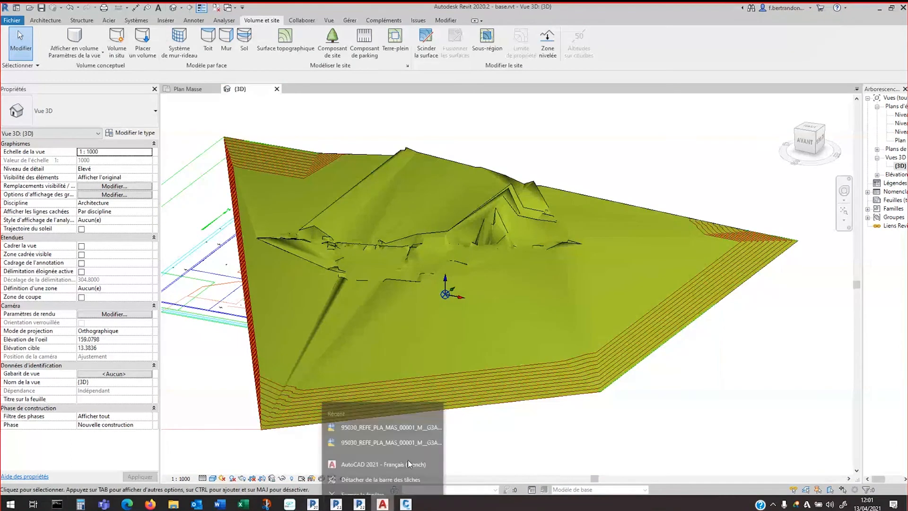
click(555, 441)
shift+middle_drag(516, 434, 443, 429)
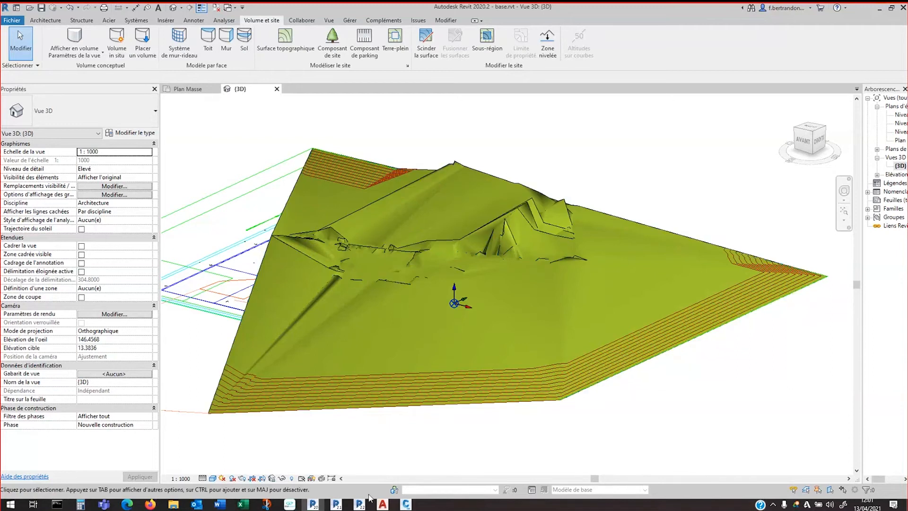
click(383, 504)
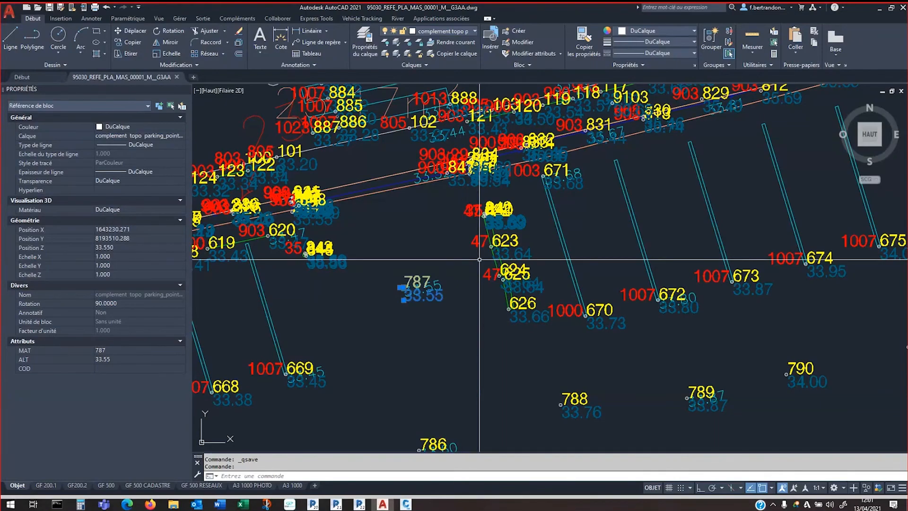
key(Escape)
key(Escape)
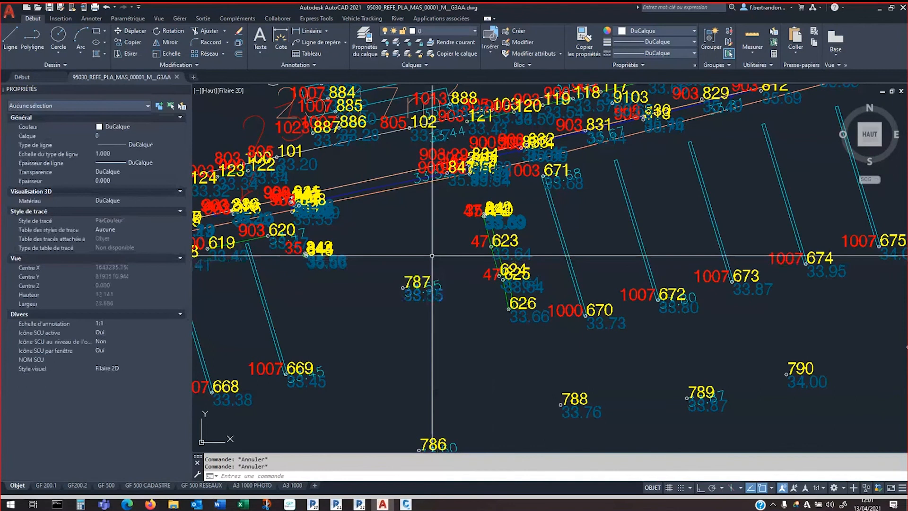
scroll(432, 255, down, 2)
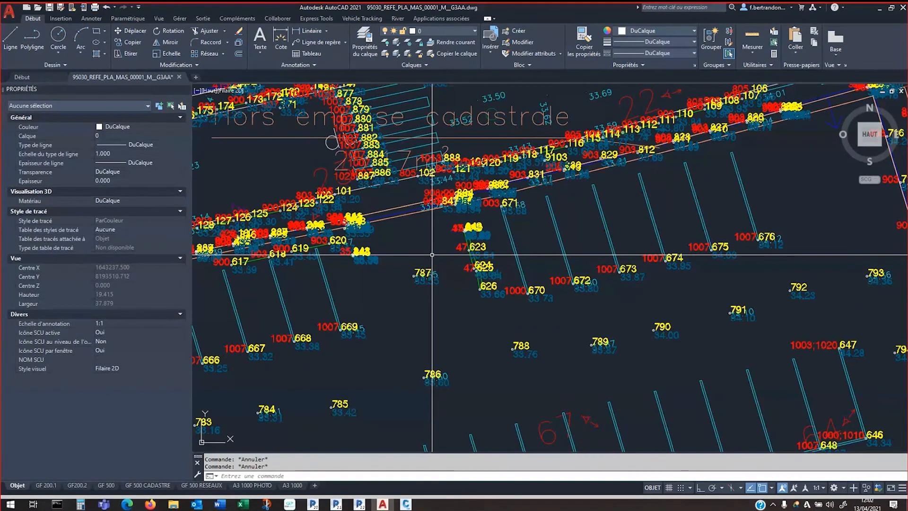
click(418, 275)
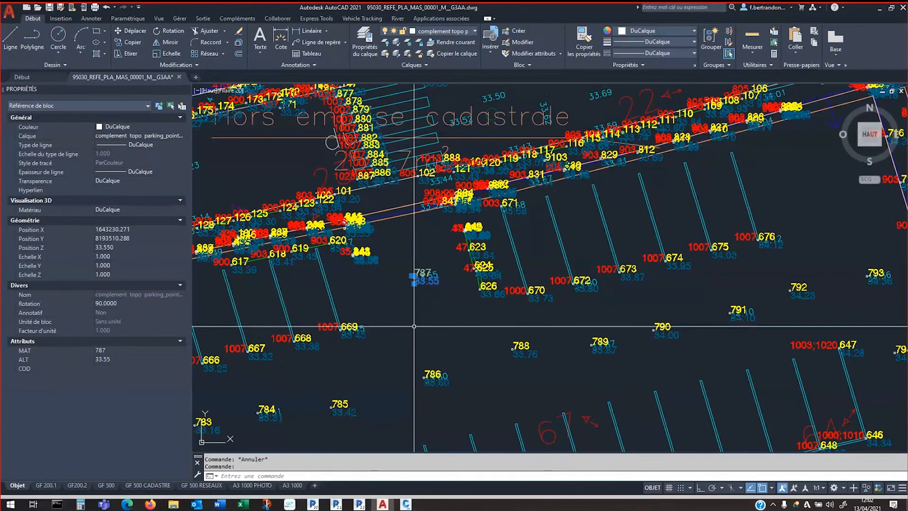
Clear the selection, start a new data extraction with EXTRACTDONNEES and save it as test in the Documents folder
key(Escape)
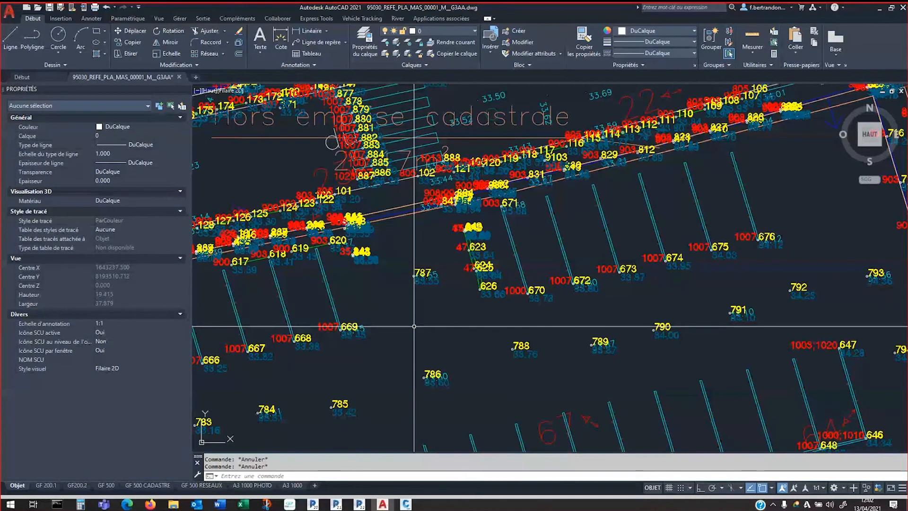
text(EXTRACTDONNEES)
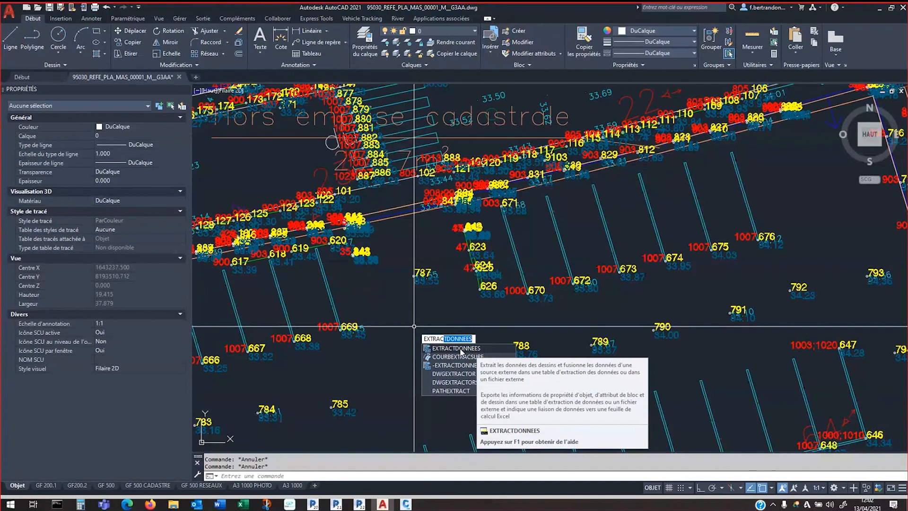
click(461, 350)
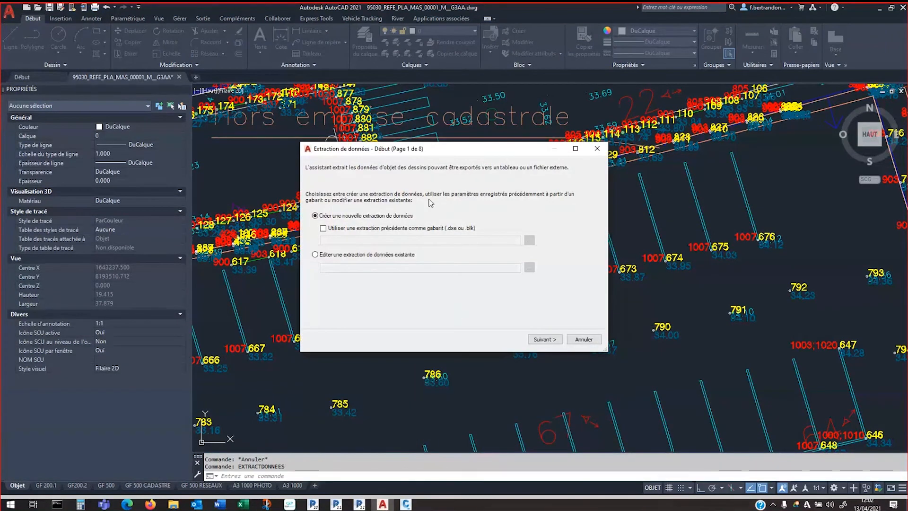
drag(453, 151, 333, 157)
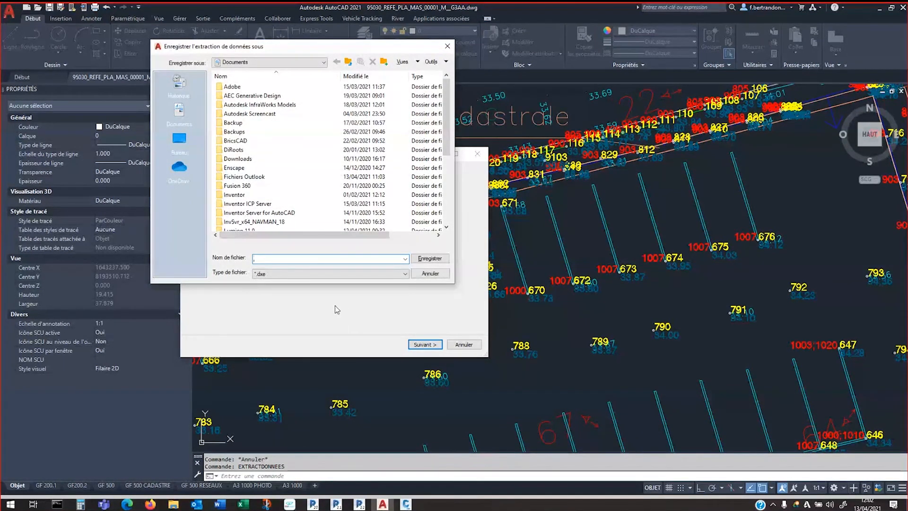
text(test)
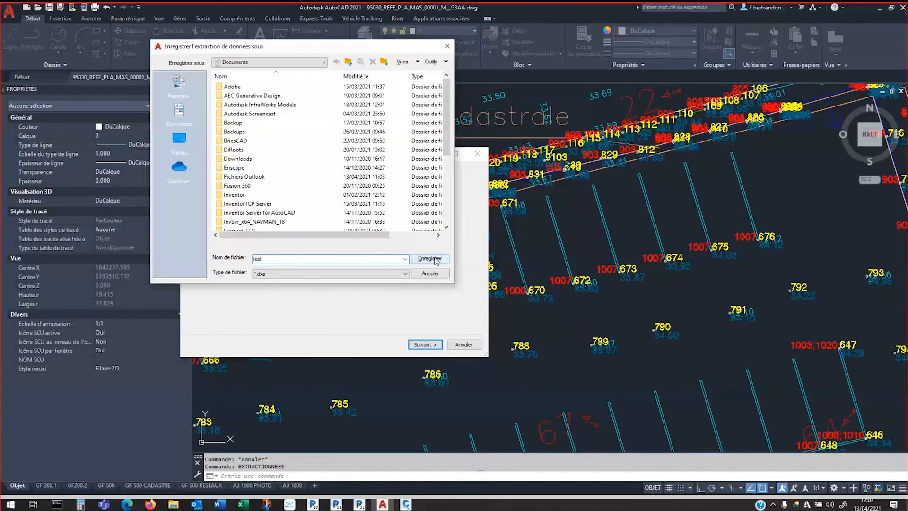
click(436, 259)
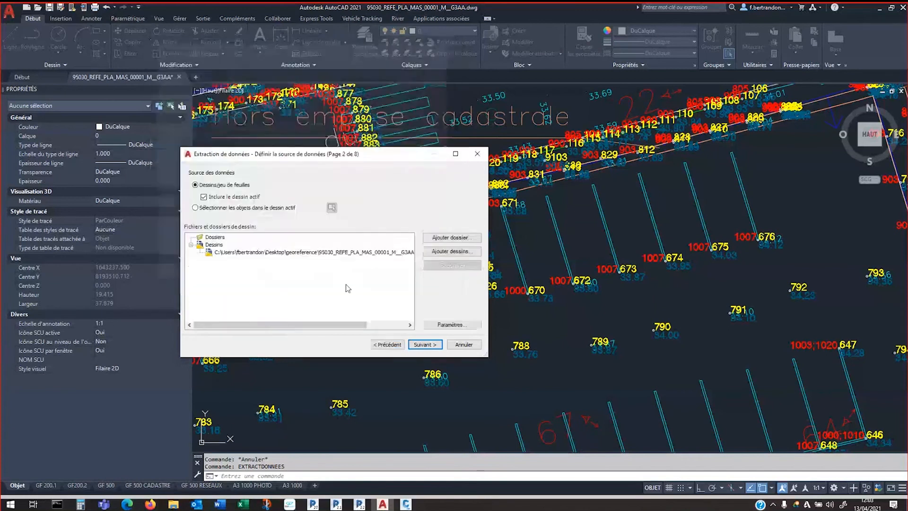
Keep the active drawing as the extraction source and limit the listed blocks to those with attributes
click(243, 259)
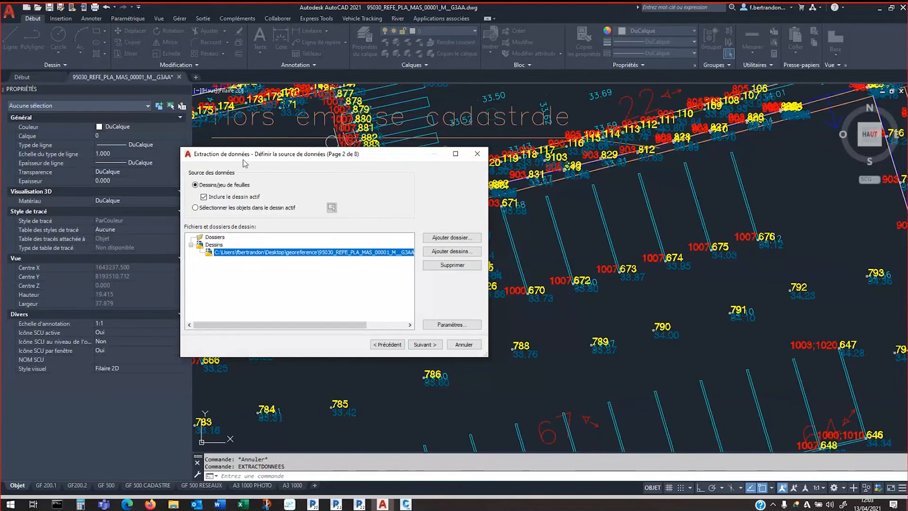
click(423, 344)
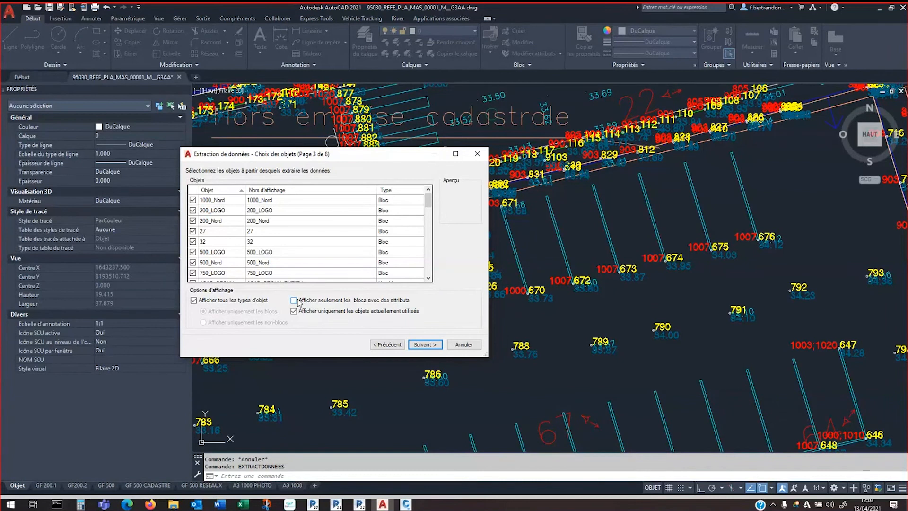
drag(327, 151, 276, 112)
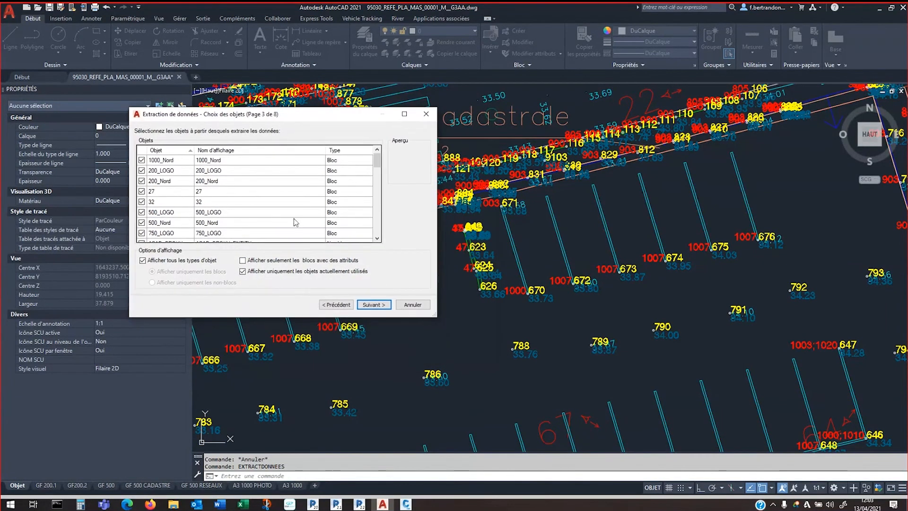
click(242, 261)
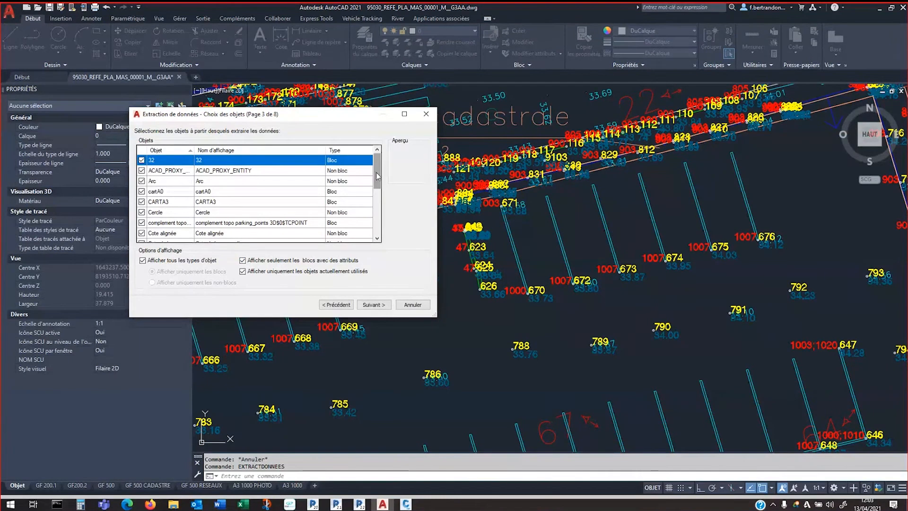
drag(378, 174, 384, 225)
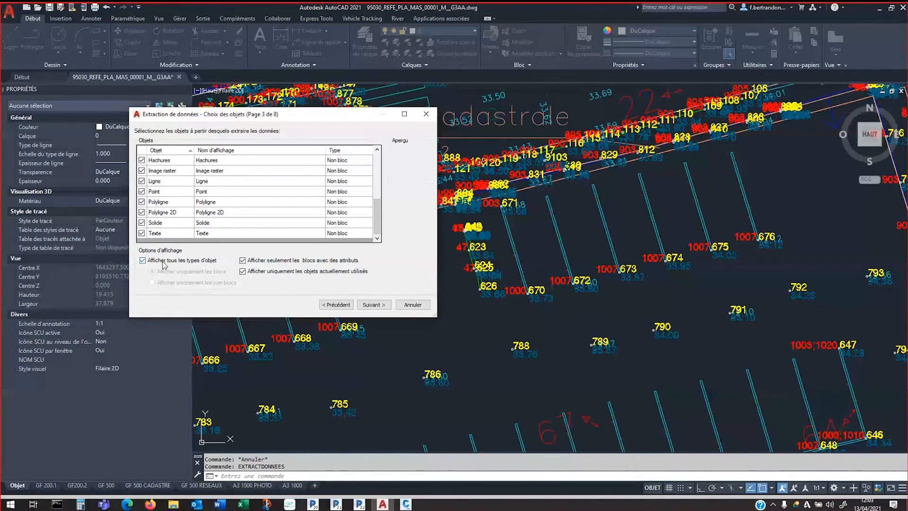
drag(377, 211, 381, 167)
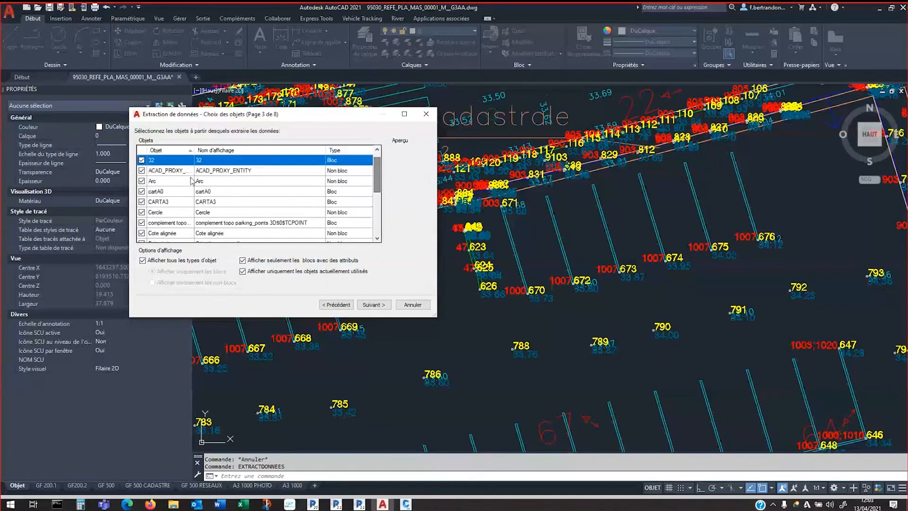
Exclude 32, ACAD_PROXY_ENTITY, Arc, cartA0, Cercle and Cote alignée from the extraction, keeping the complement topo parking_points block
click(141, 161)
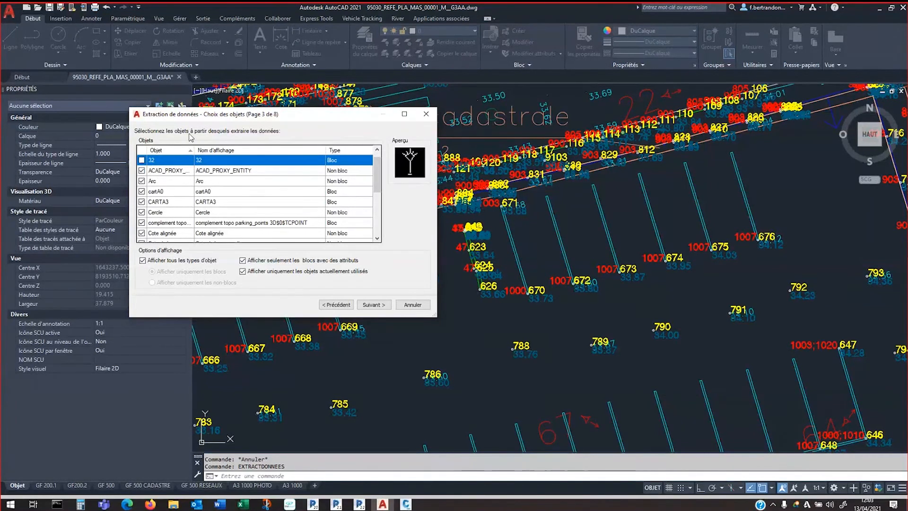
click(141, 170)
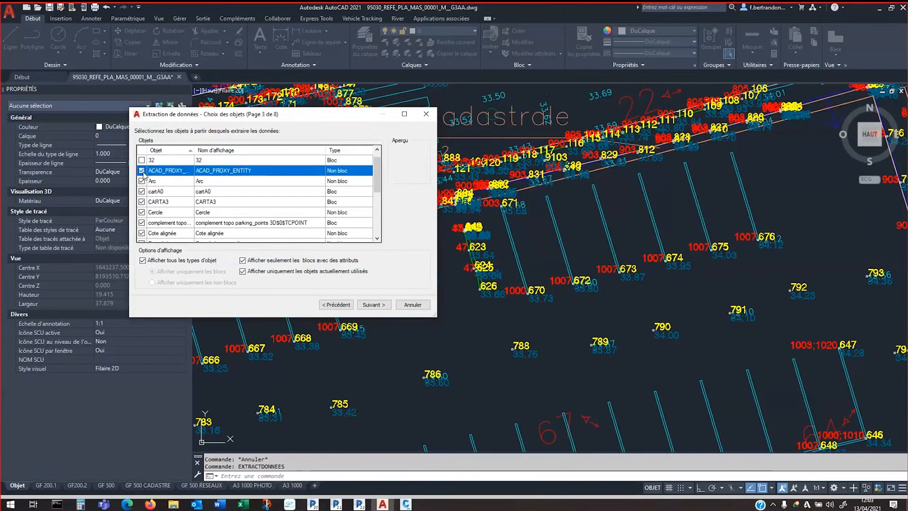
click(142, 180)
click(141, 191)
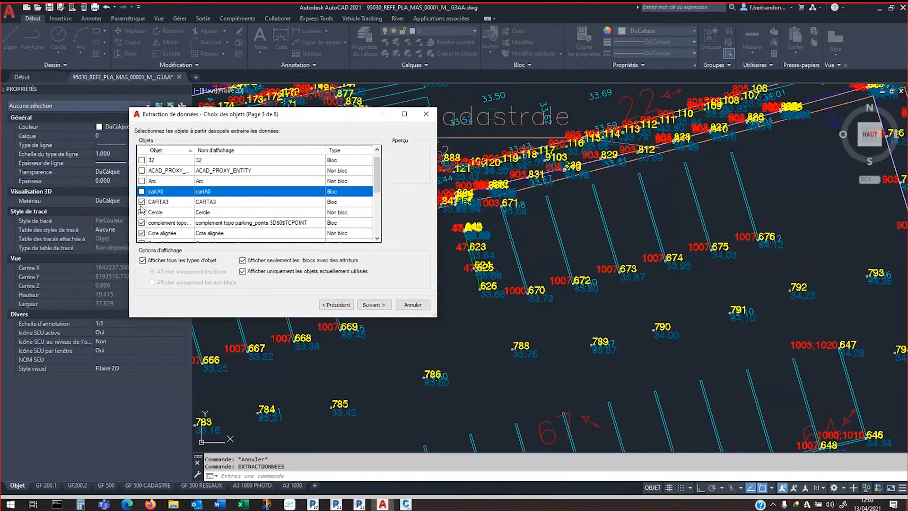
click(142, 202)
click(141, 212)
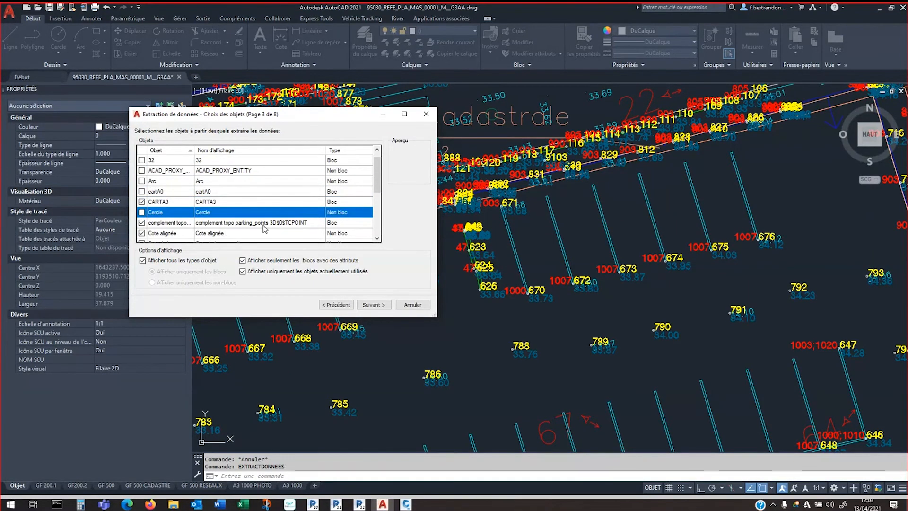
click(142, 233)
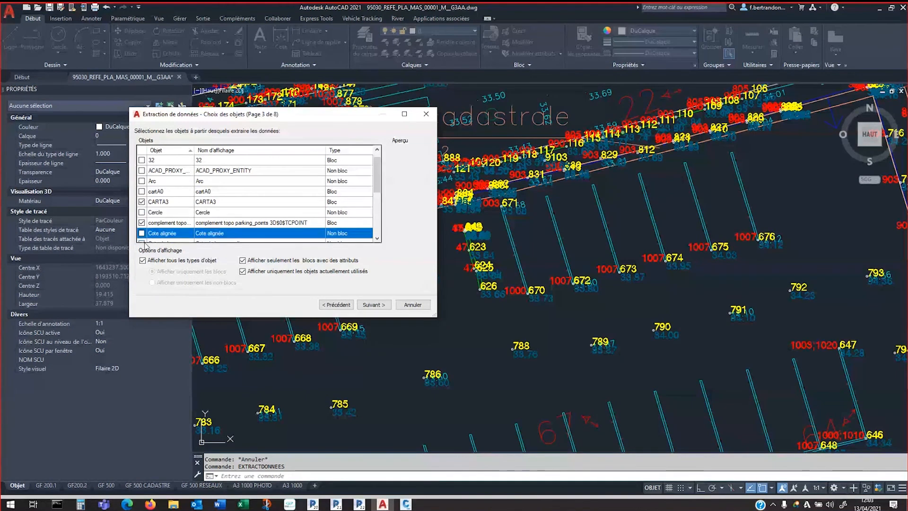
Exclude Cote de longueur d'arc, Définition d'attribut, Ellipse, Hachures and Image raster from the objects to extract
scroll(145, 239, down, 1)
click(141, 212)
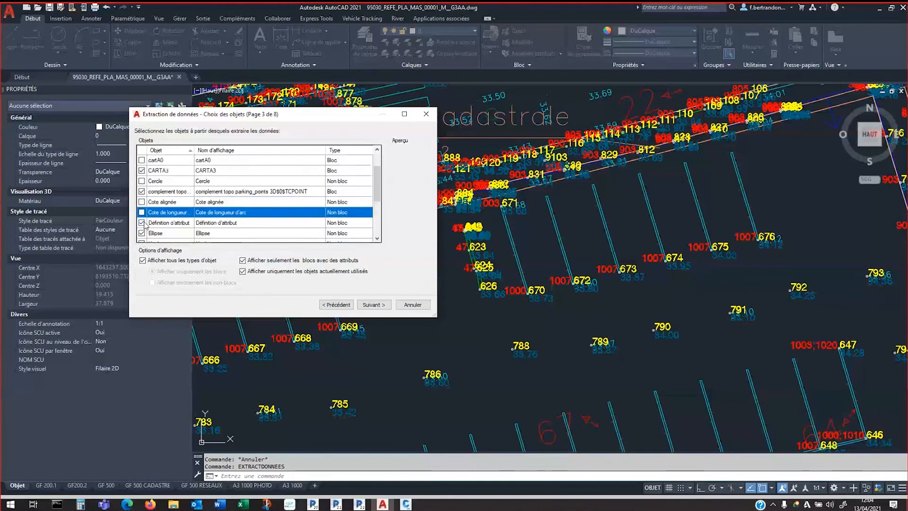
click(141, 223)
click(141, 233)
scroll(143, 232, down, 1)
click(142, 222)
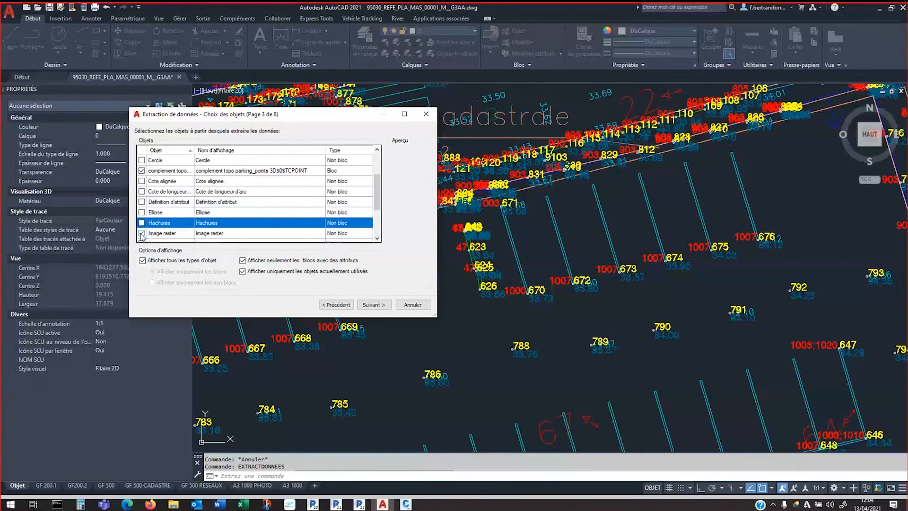
click(141, 232)
Exclude Ligne, Point, Polyligne, Polyligne 2D, Solide and Texte from the extraction, and continue to the property selection
scroll(142, 232, down, 2)
click(141, 202)
click(142, 213)
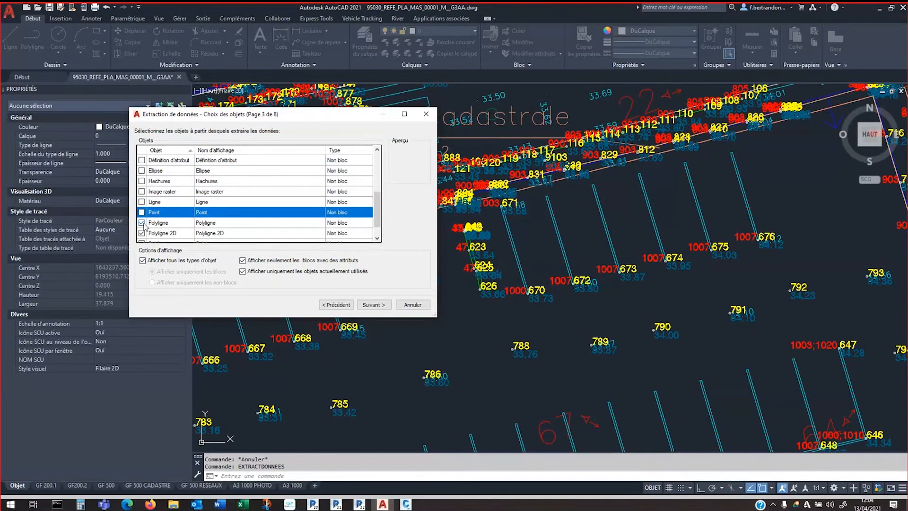
click(141, 222)
click(142, 233)
scroll(143, 233, down, 1)
click(142, 223)
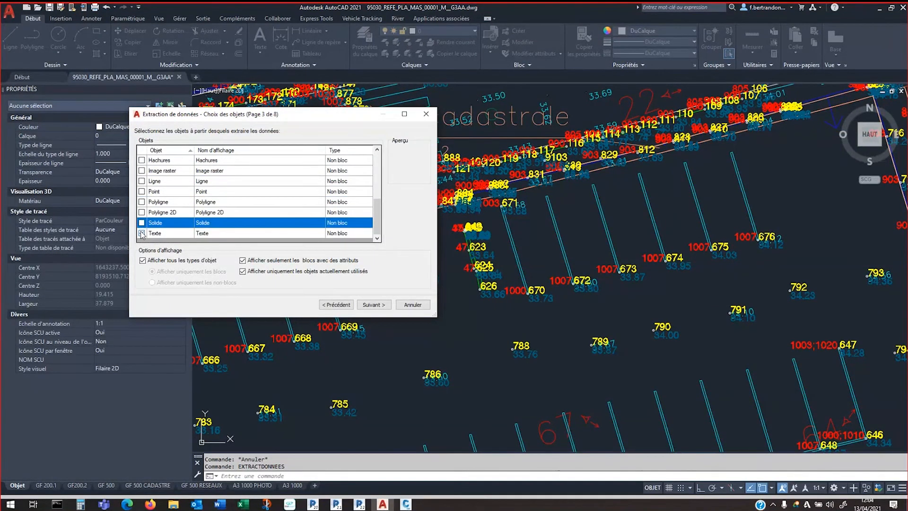
click(141, 233)
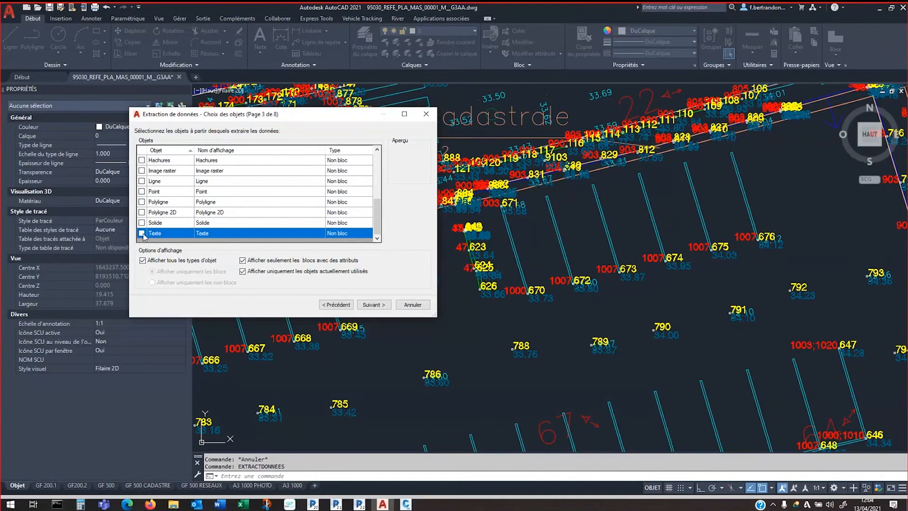
click(374, 305)
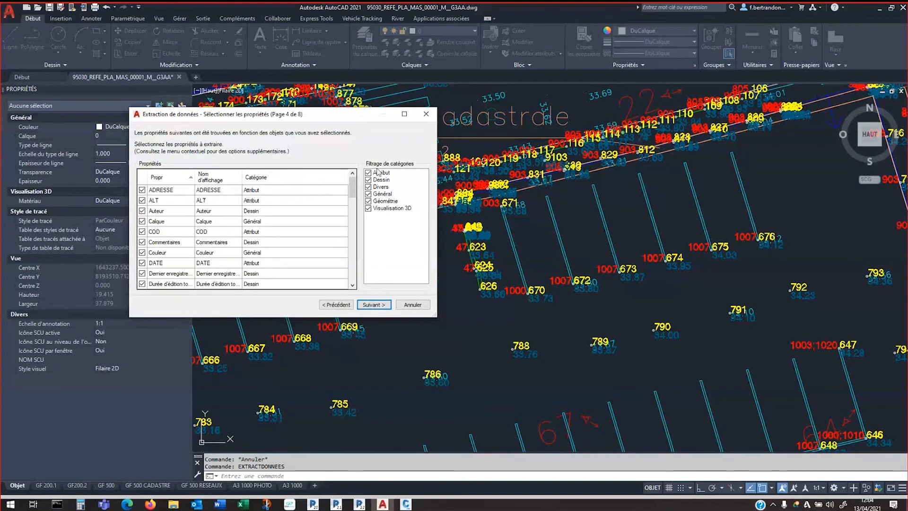
Filter the extractable properties to the Attribut and Géométrie categories, turning off Visualisation 3D, Dessin, Divers and Général
click(369, 208)
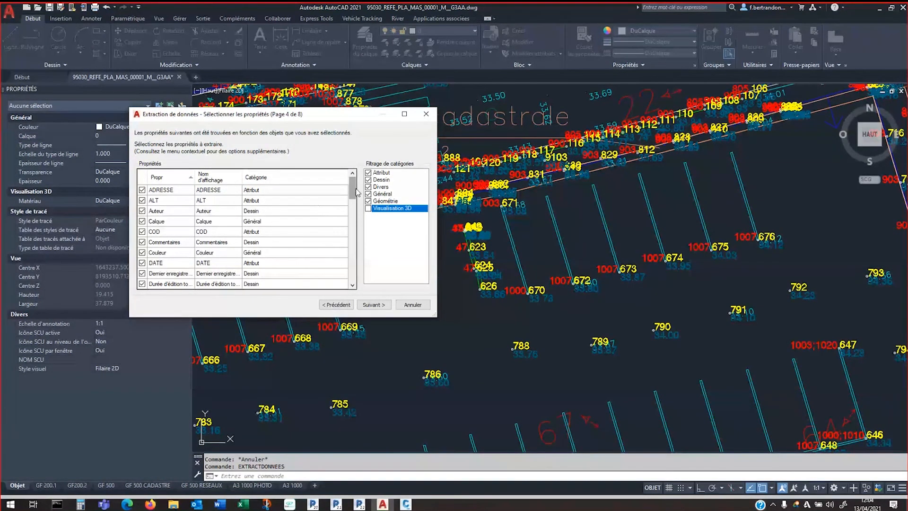
drag(352, 193, 351, 223)
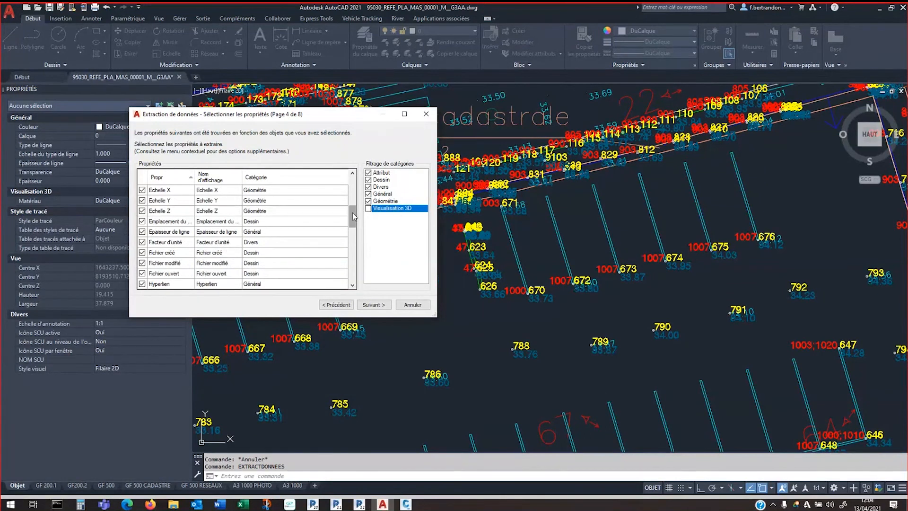
drag(354, 216, 354, 253)
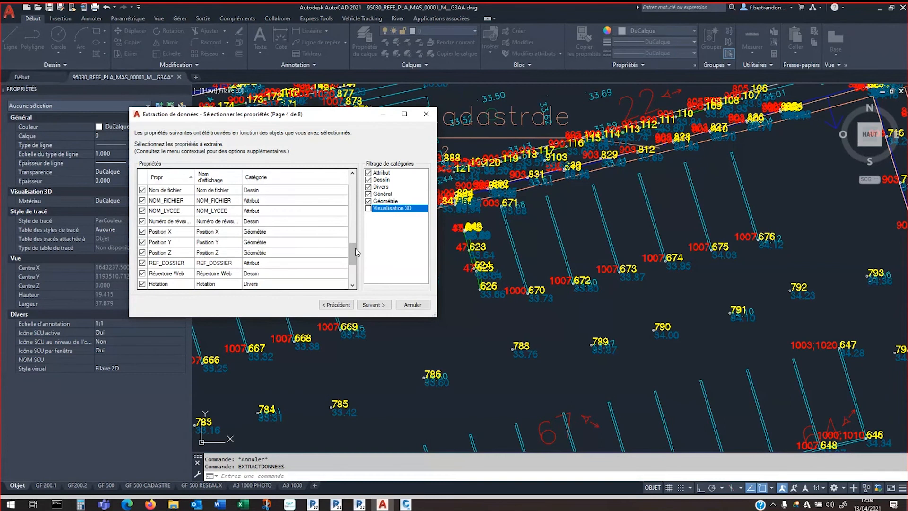
mouse_move(354, 251)
mouse_down()
mouse_move(355, 271)
mouse_move(358, 238)
mouse_up()
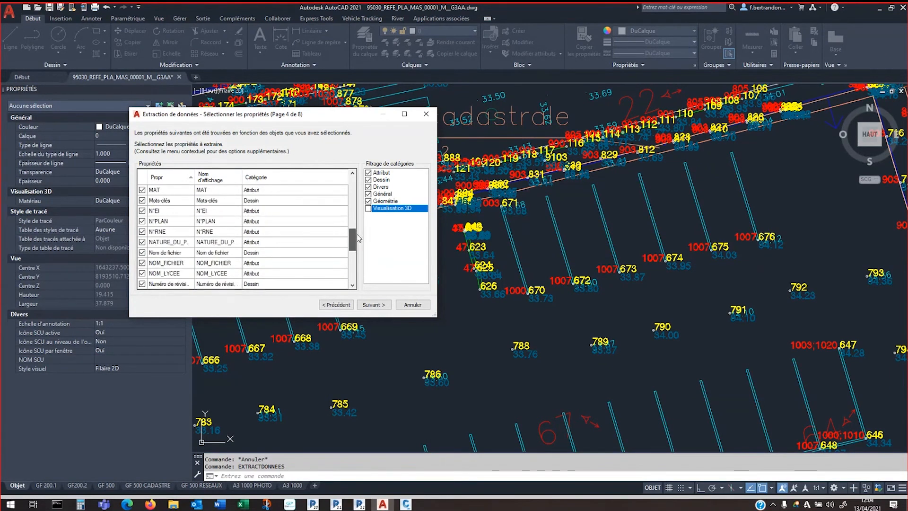
click(368, 173)
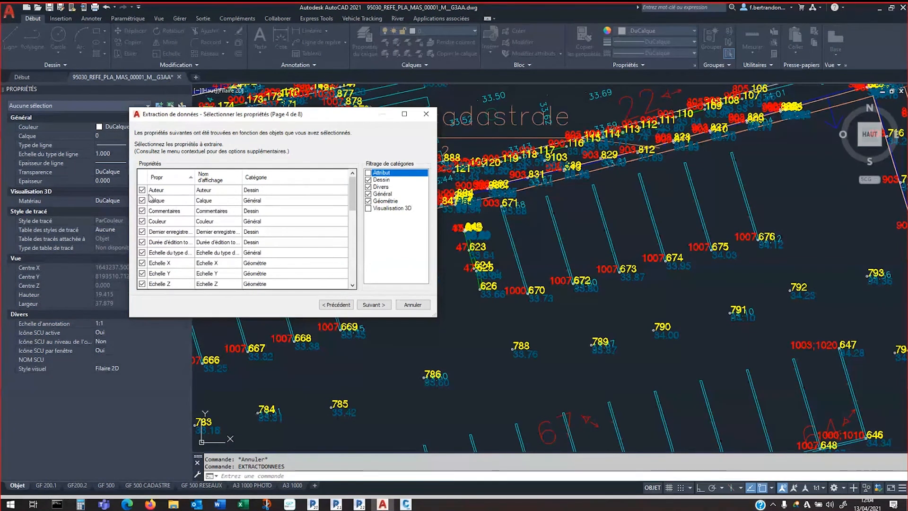
click(368, 173)
click(368, 179)
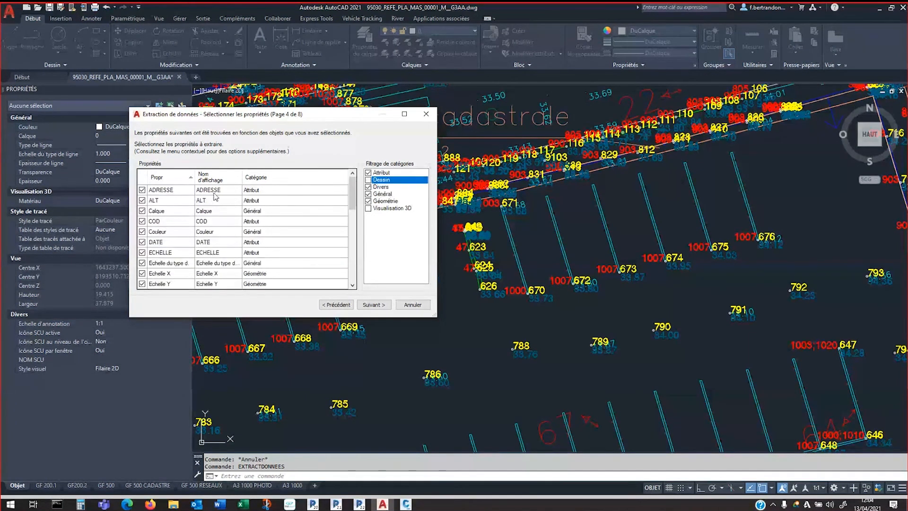
click(368, 187)
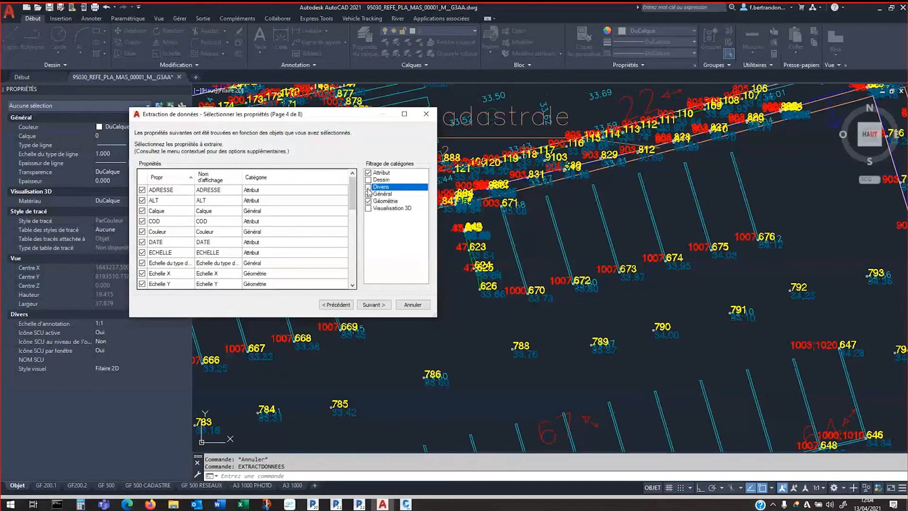
click(369, 194)
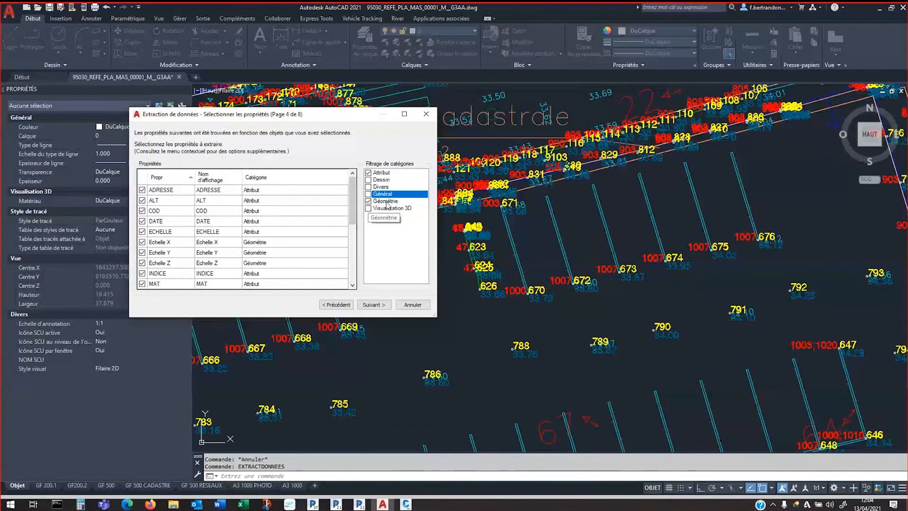
Exclude ADRESSE, COD, DATE, ECHELLE, Echelle X, Echelle Y and Echelle Z from the properties to extract, keeping ALT
click(142, 189)
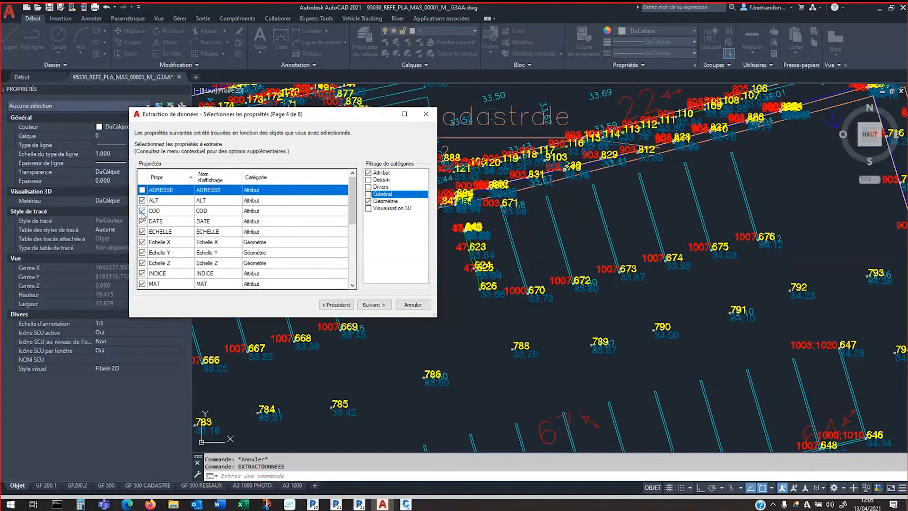
click(142, 211)
click(142, 221)
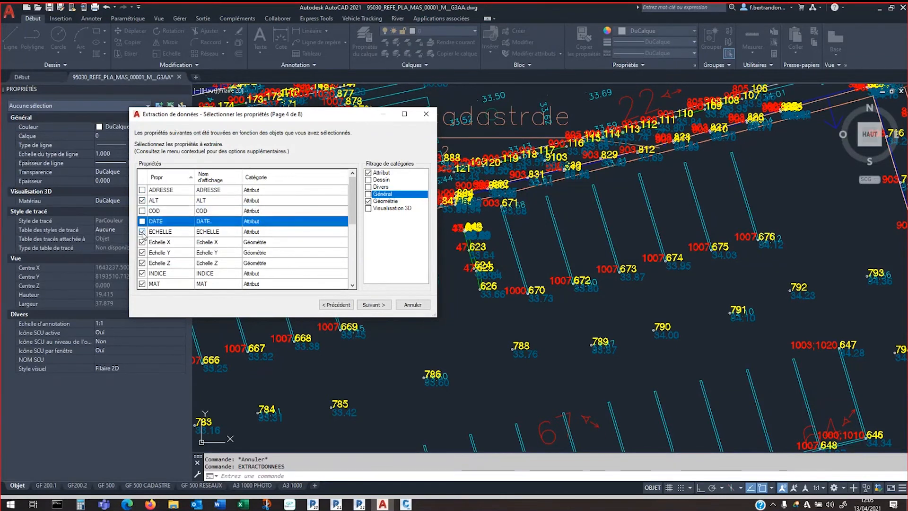
click(142, 231)
click(142, 241)
click(142, 253)
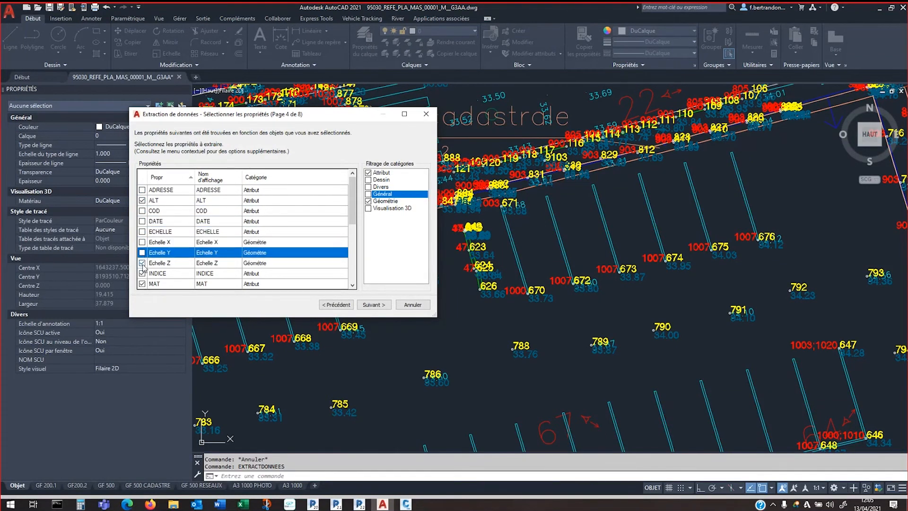
click(142, 263)
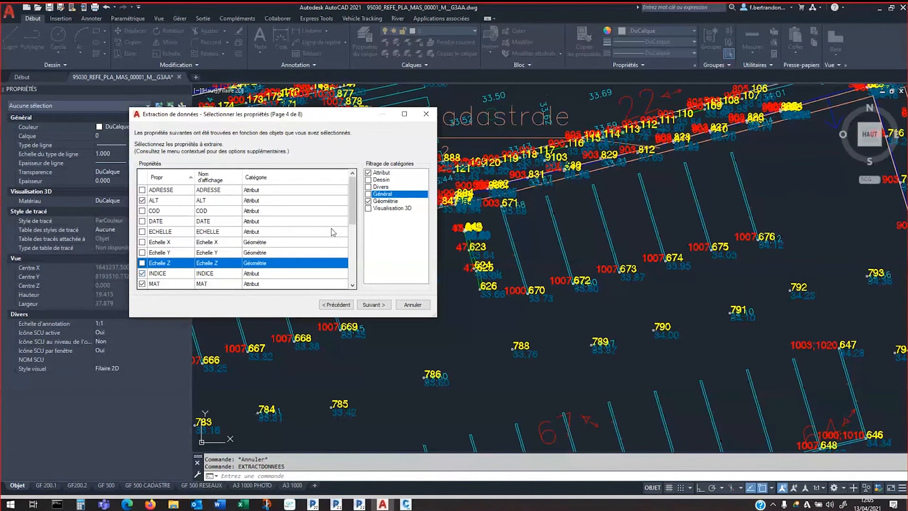
Exclude INDICE, MAT, N°EI, N°PLAN, N°RNE and the NATURE_DU_P... attribute from the properties to extract
drag(353, 213, 353, 238)
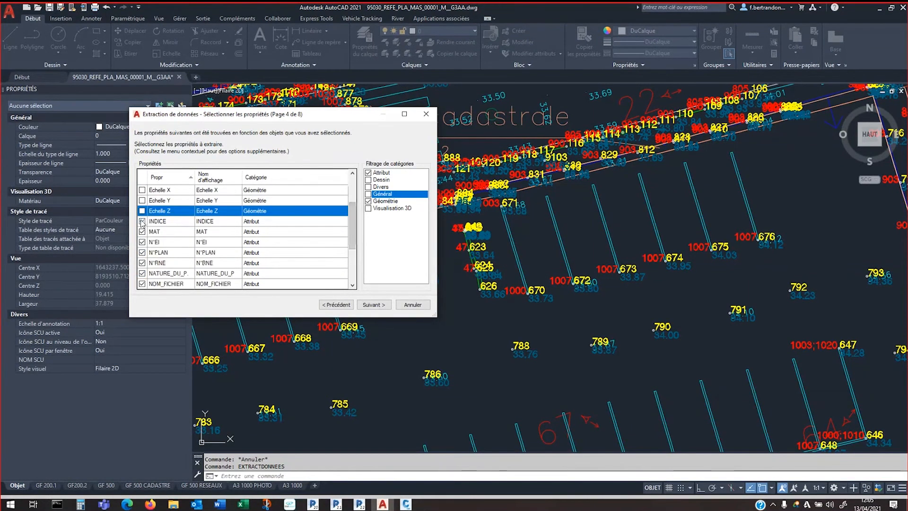
click(142, 222)
click(141, 232)
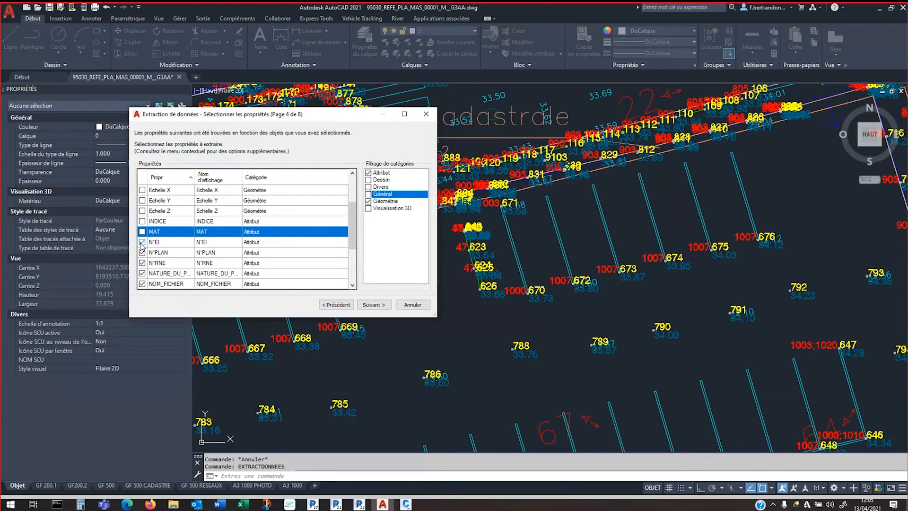
click(142, 242)
click(142, 253)
click(142, 263)
click(142, 274)
click(147, 284)
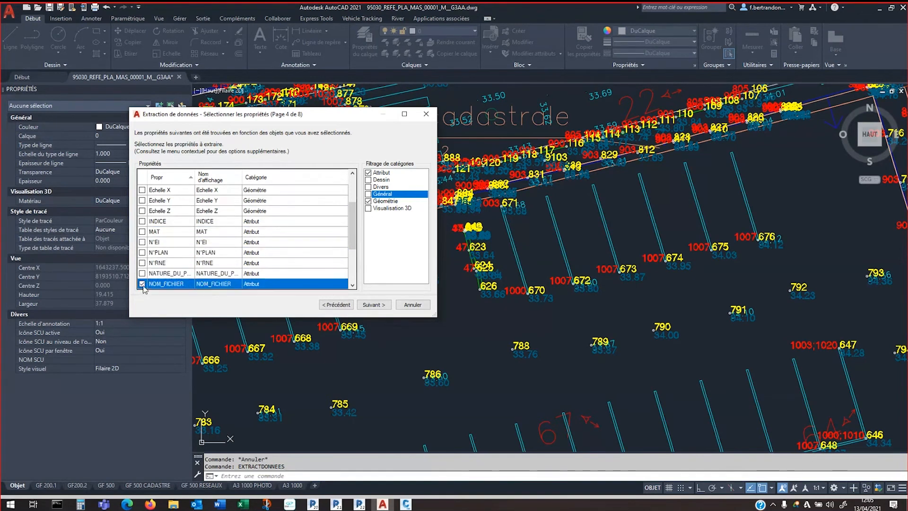
Exclude NOM_LYCEE, Position Z, REF_DOSSIER, VILLE and ZONE from the extraction, keeping Position X and Position Y
drag(352, 231, 351, 256)
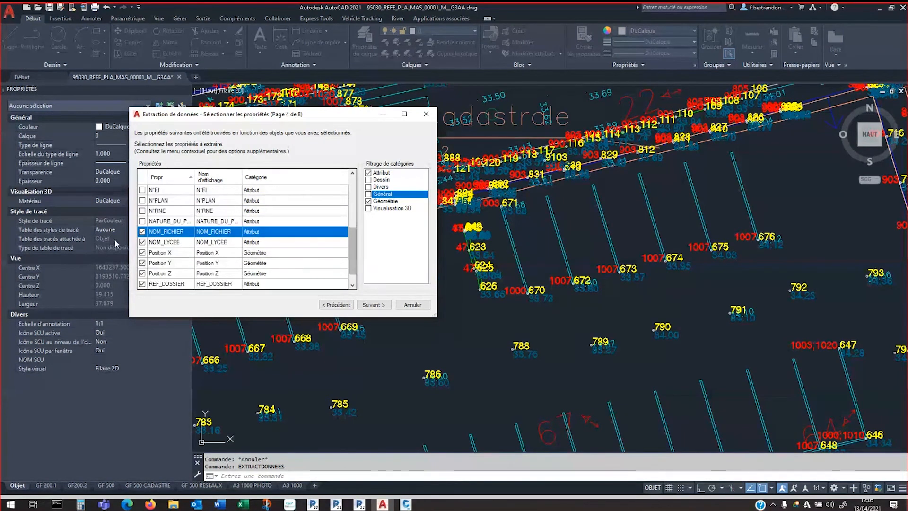
click(142, 242)
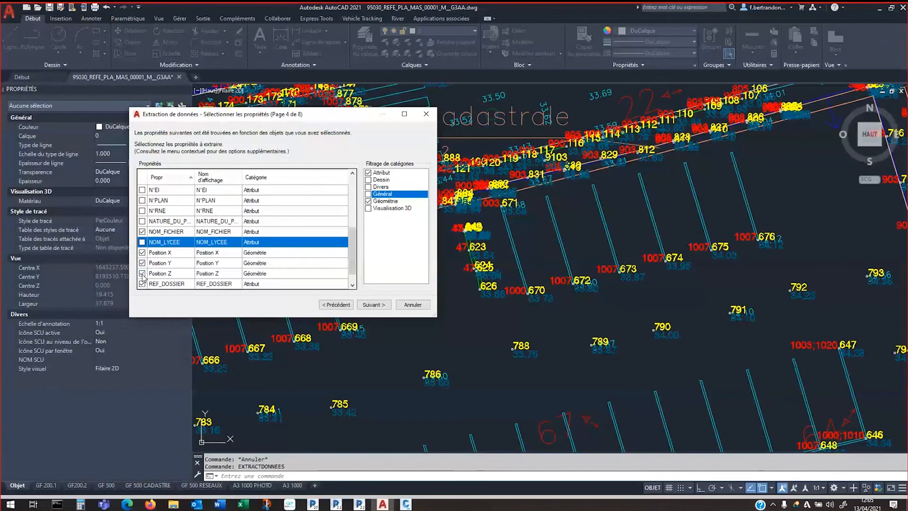
click(142, 274)
click(143, 286)
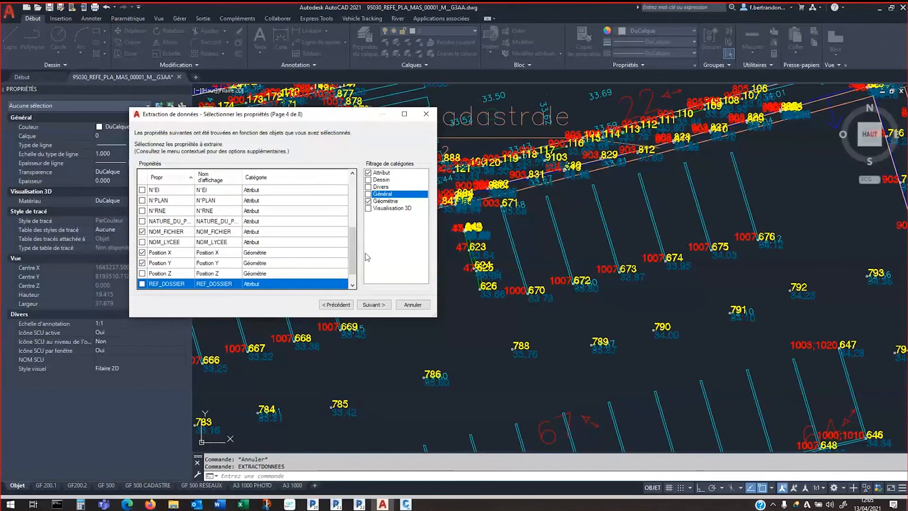
scroll(355, 258, down, 1)
click(142, 275)
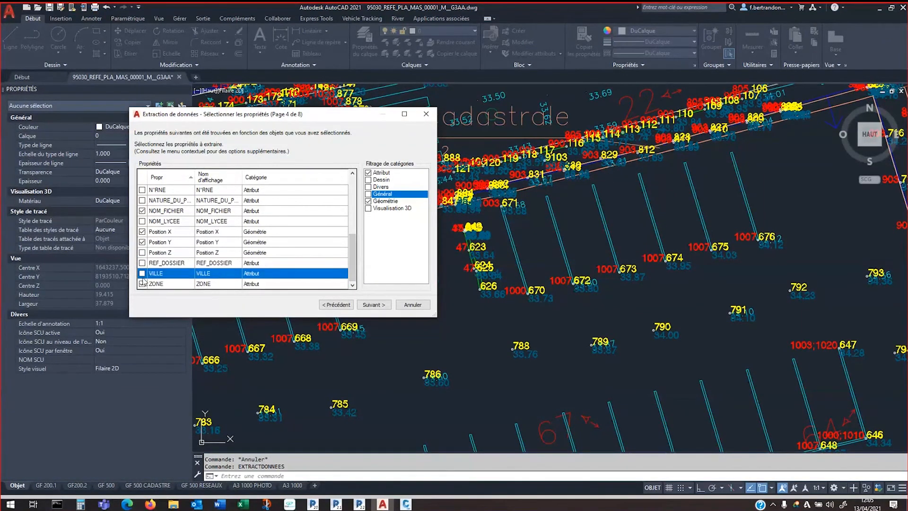
click(143, 283)
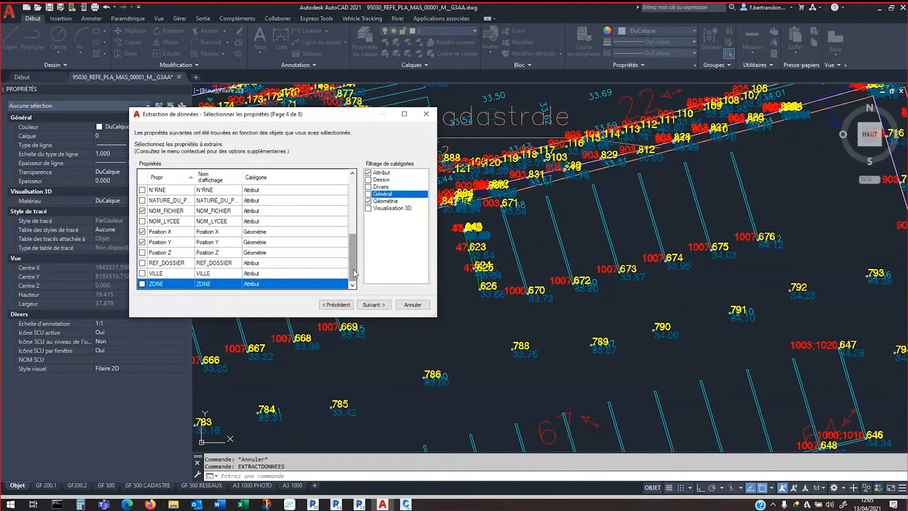
Review the whole property selection and continue to the data refinement page
drag(354, 270, 368, 217)
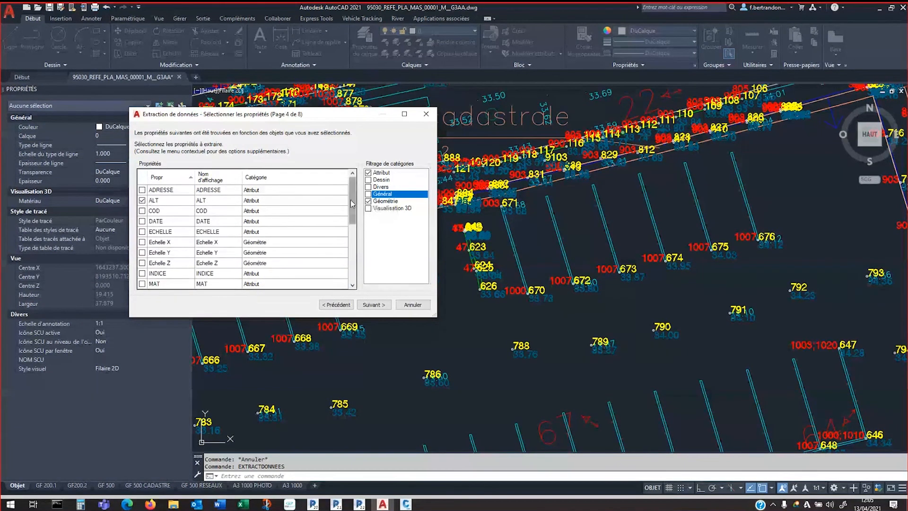
drag(350, 199, 351, 241)
scroll(160, 283, down, 1)
click(142, 283)
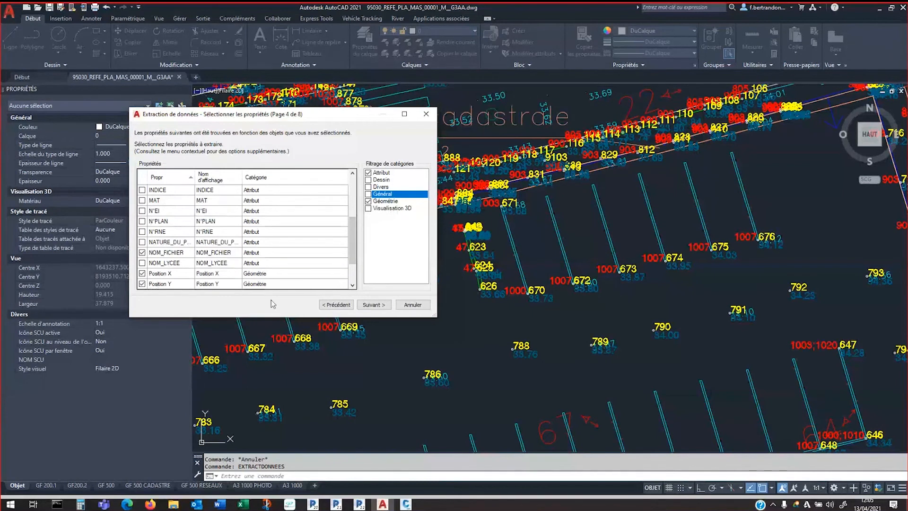
click(373, 305)
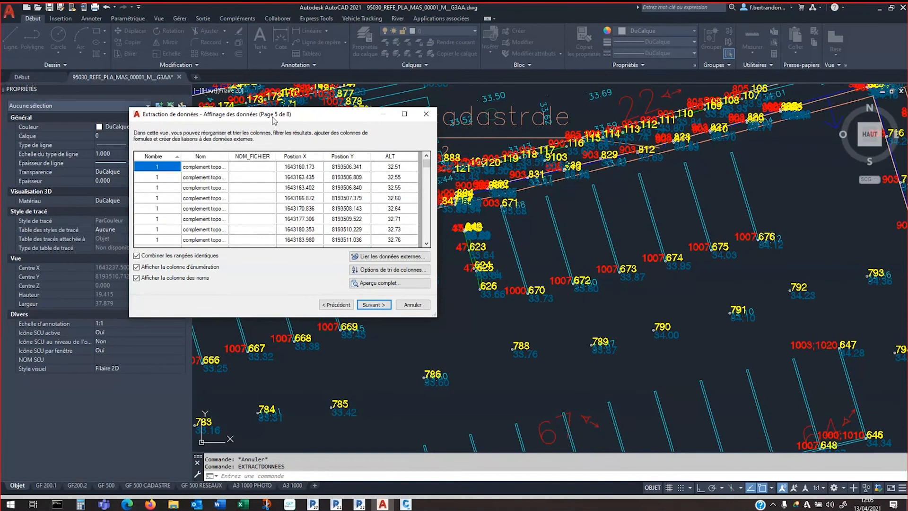
Stop combining identical rows and hide the count and name columns in the extracted data table
drag(272, 118, 235, 87)
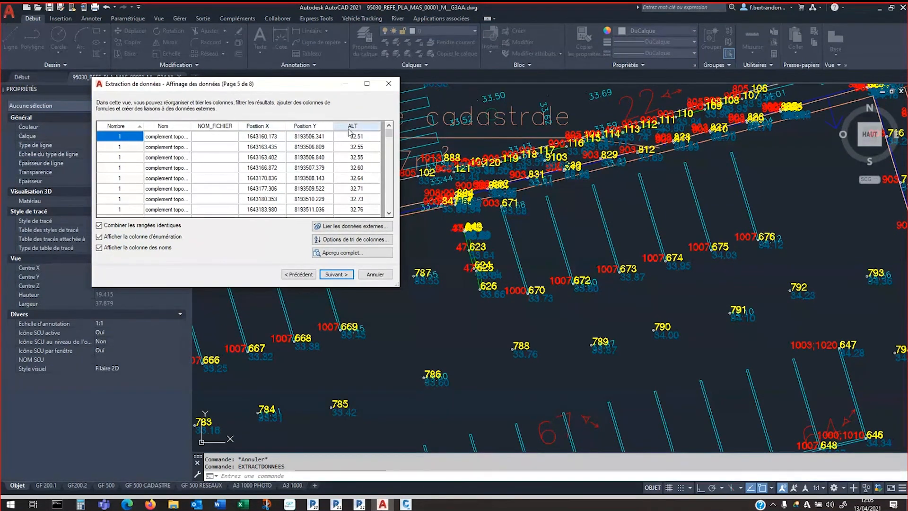
click(99, 226)
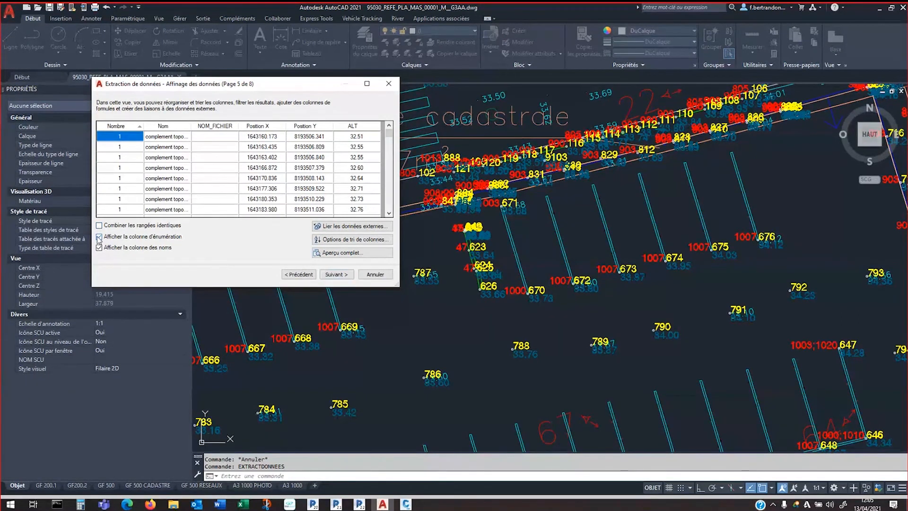
click(99, 236)
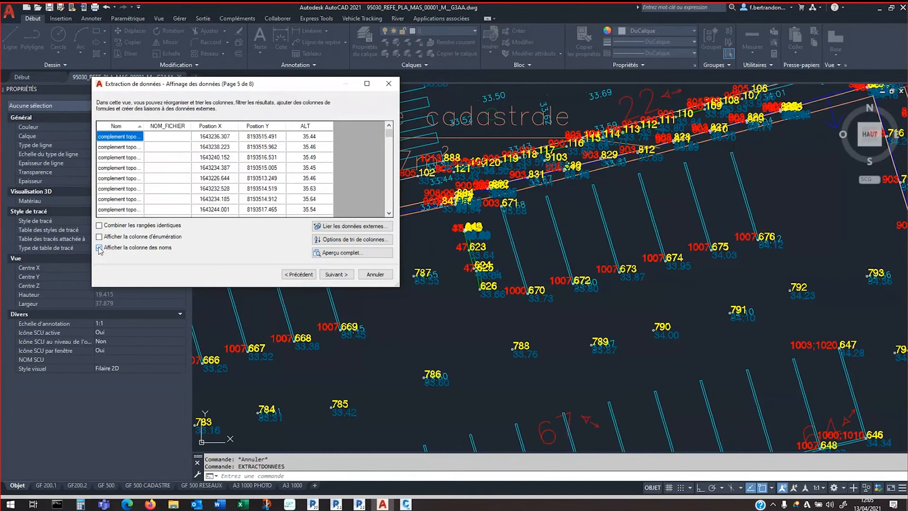
click(98, 248)
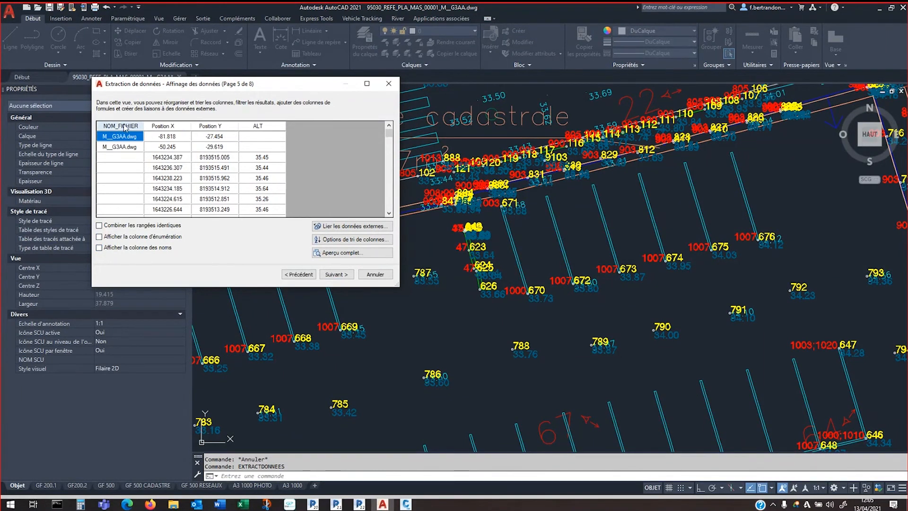
click(339, 228)
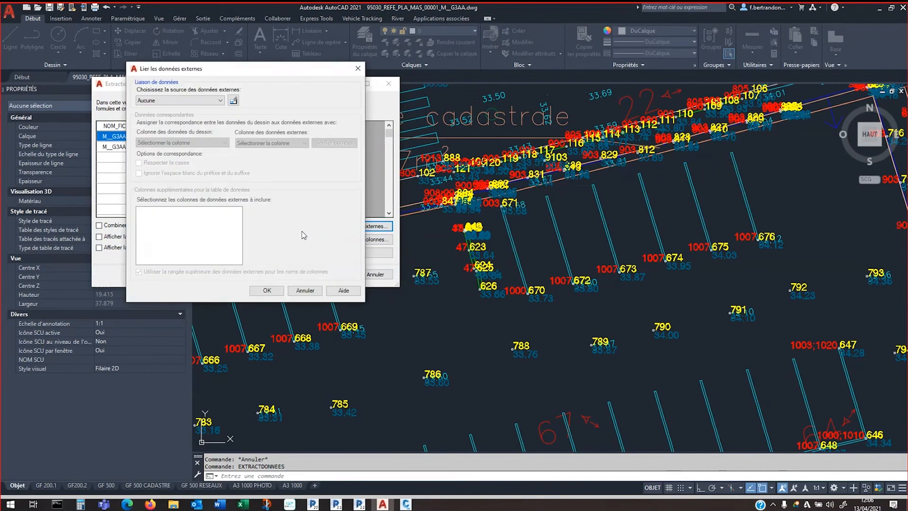
click(299, 292)
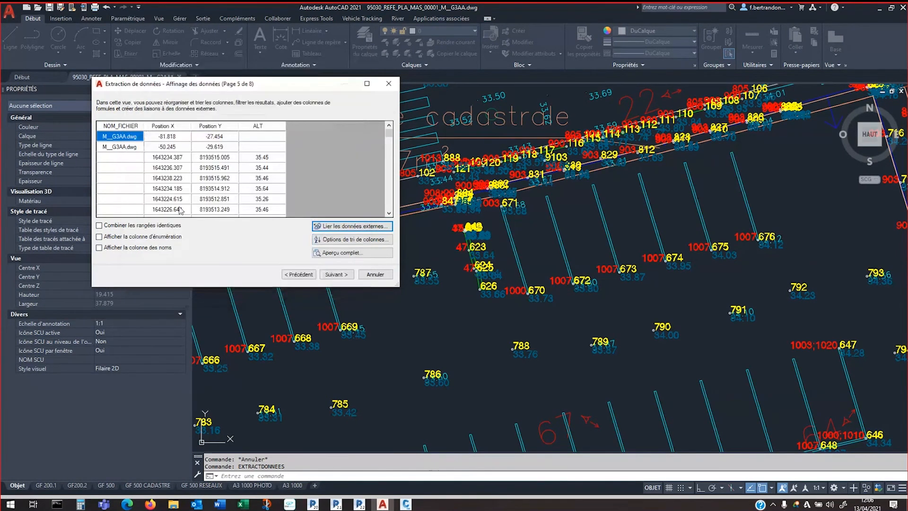
click(337, 240)
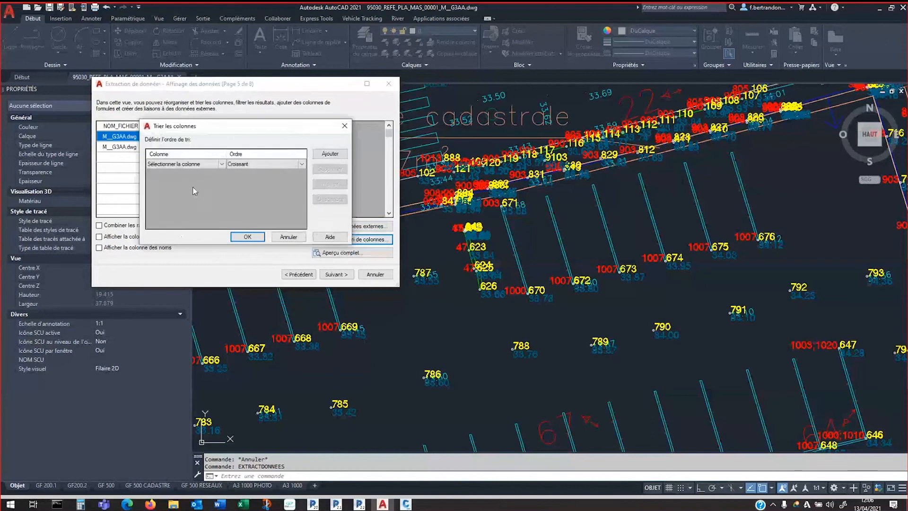
click(286, 237)
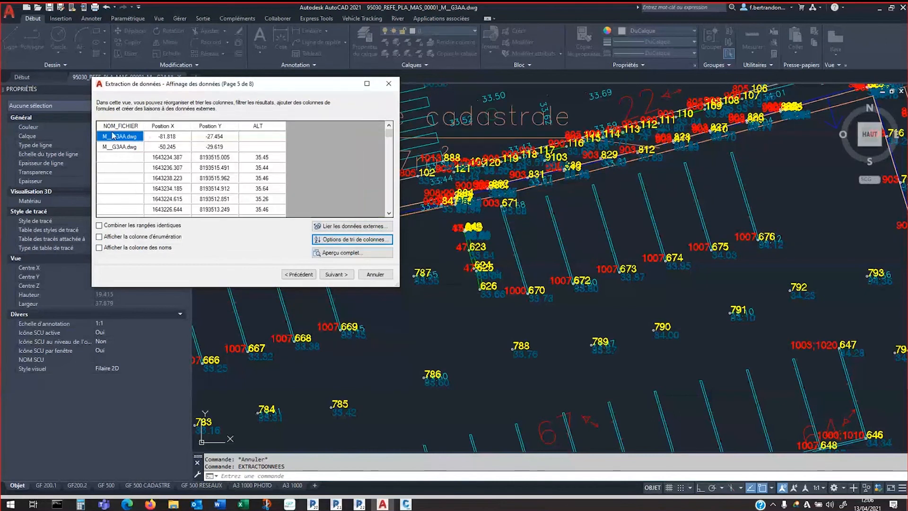
Return to the property selection, exclude NOM_FICHIER, and continue to the data refinement page again
click(298, 274)
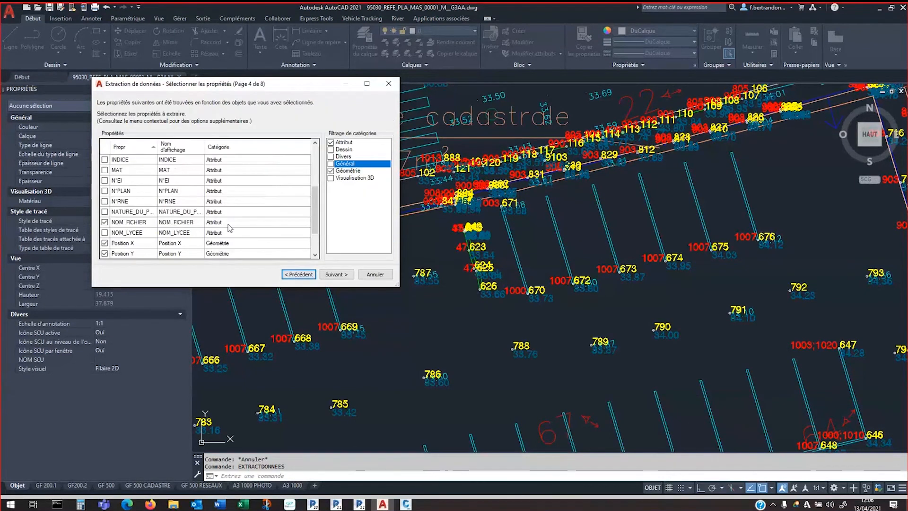
click(104, 222)
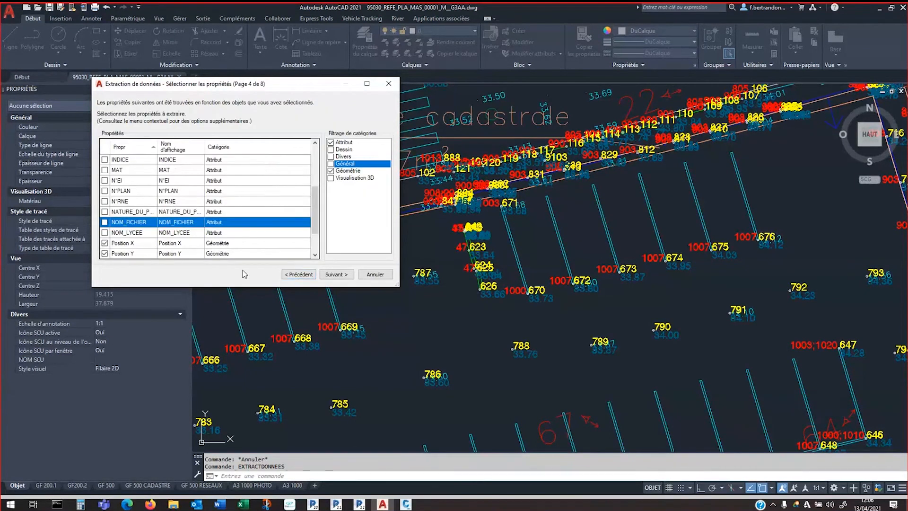
click(332, 276)
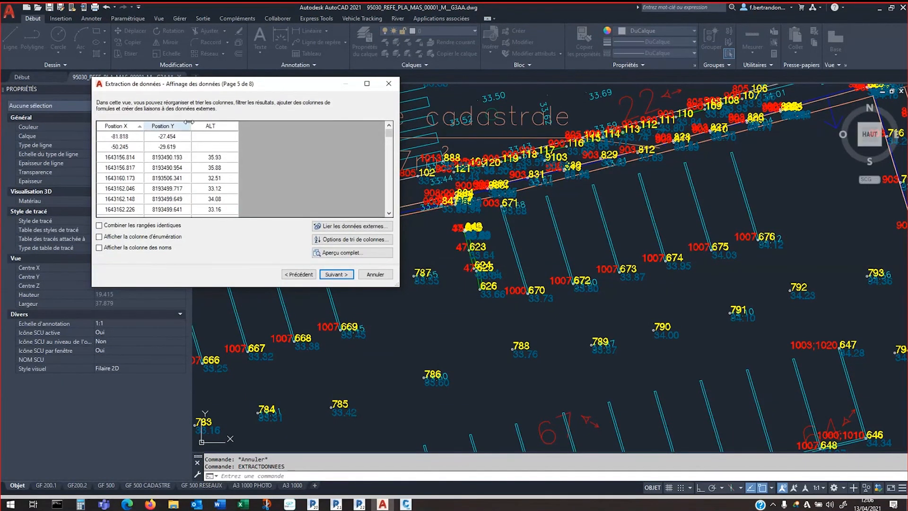
Try placing the ALT column between Position X and Position Y, and restore the order Position X, Position Y, ALT
click(109, 135)
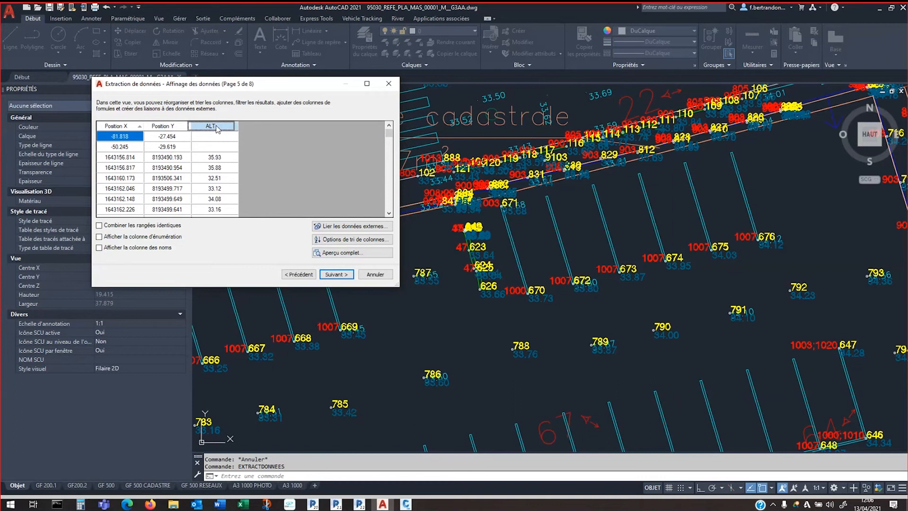
click(108, 129)
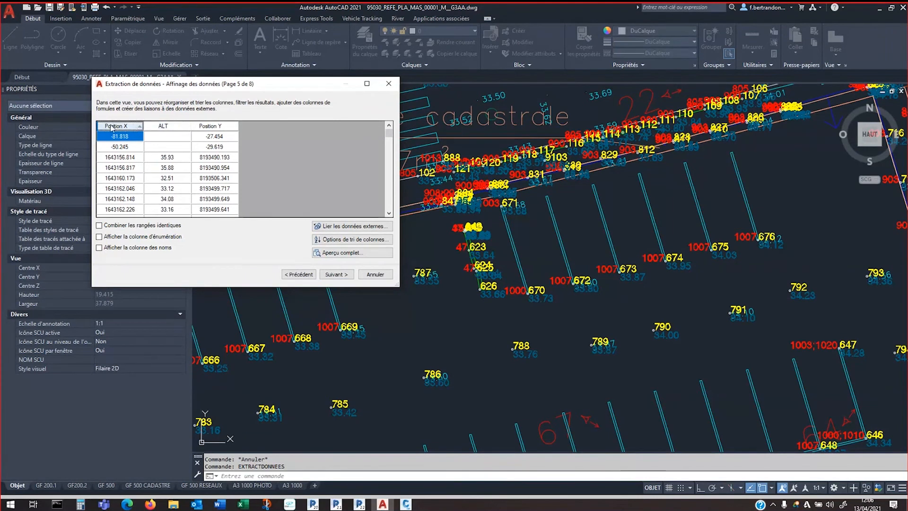
drag(109, 128, 234, 128)
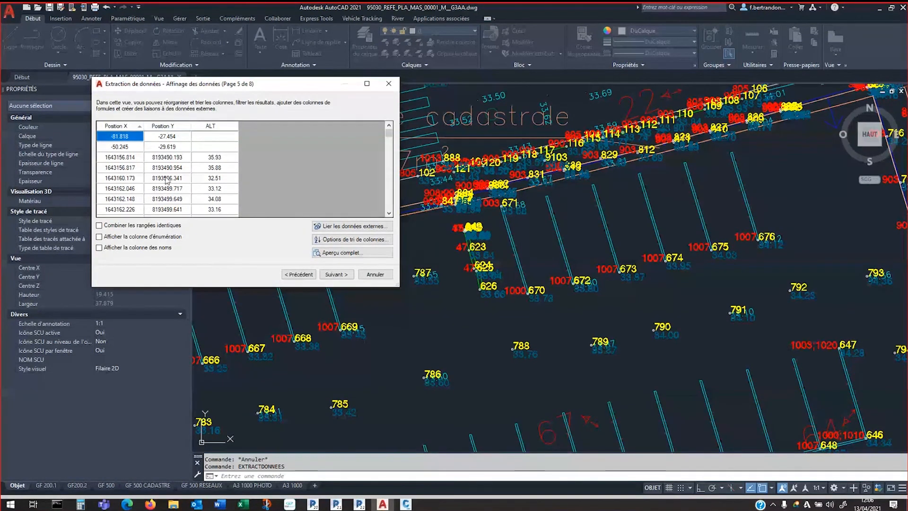
Look through the extracted coordinate and altitude rows, and continue to the output options
scroll(169, 196, down, 4)
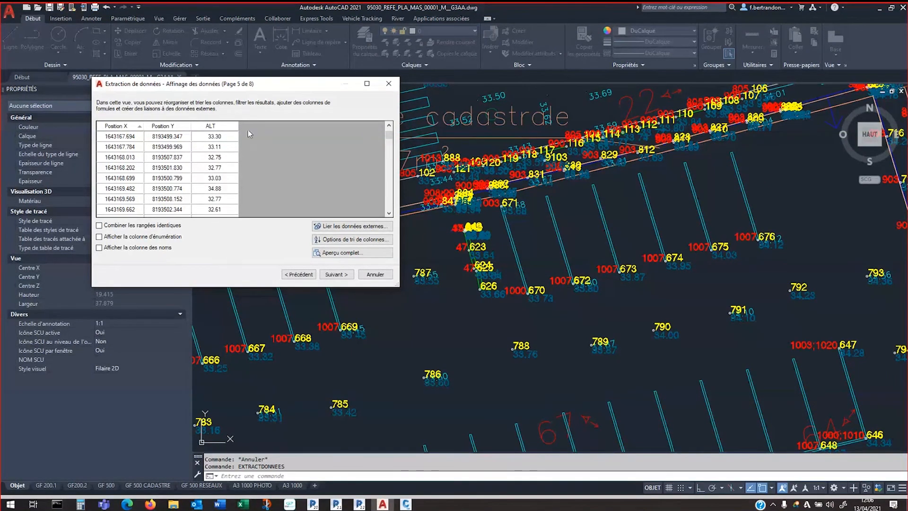
scroll(230, 203, down, 2)
scroll(230, 202, down, 3)
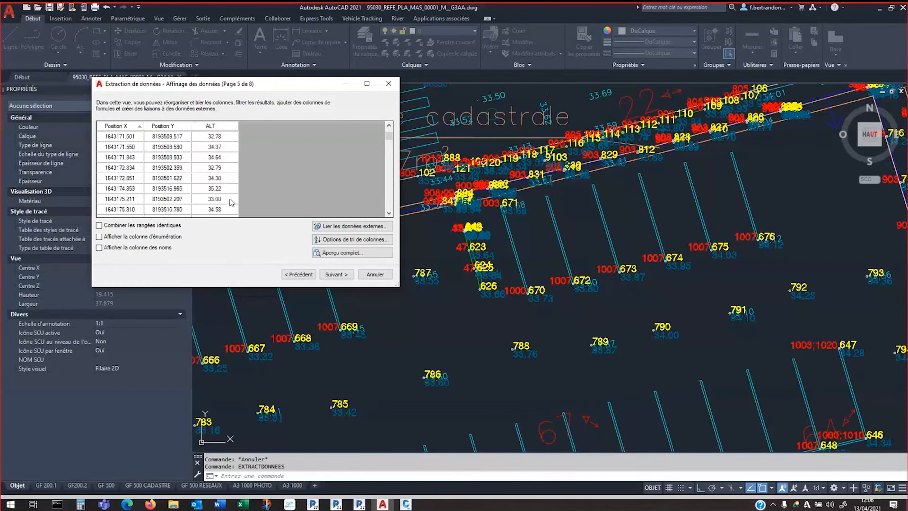
key(Return)
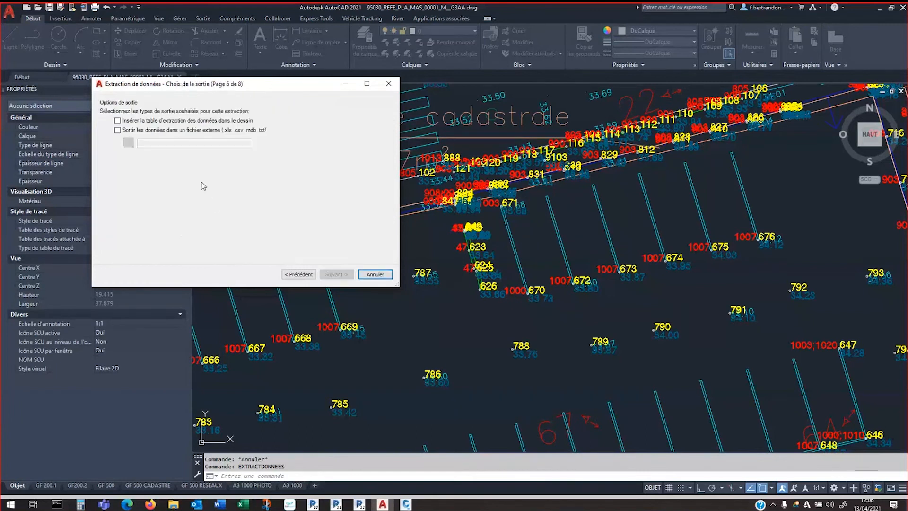
Output the extraction to the external file 95030_REFE_PLA_MAS_00001_M__G3AA.csv in the desktop's georeference folder and finish the data extraction
click(117, 130)
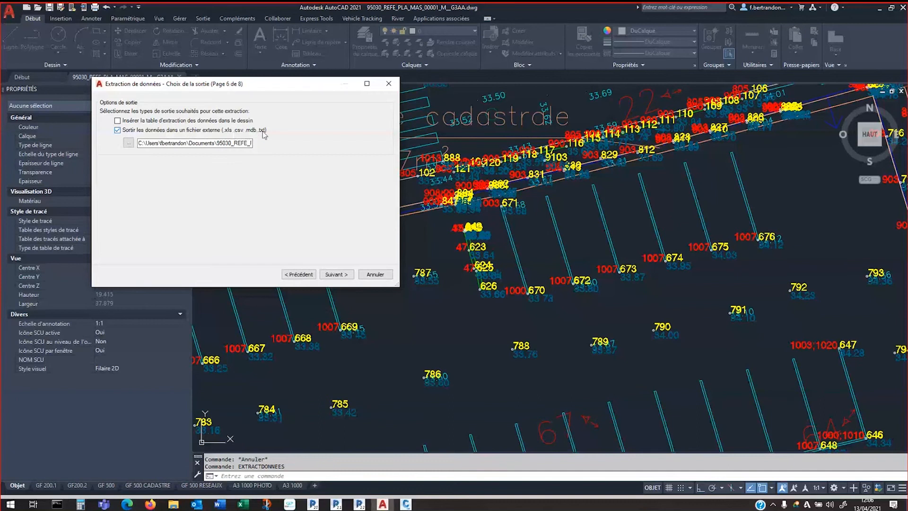
click(128, 143)
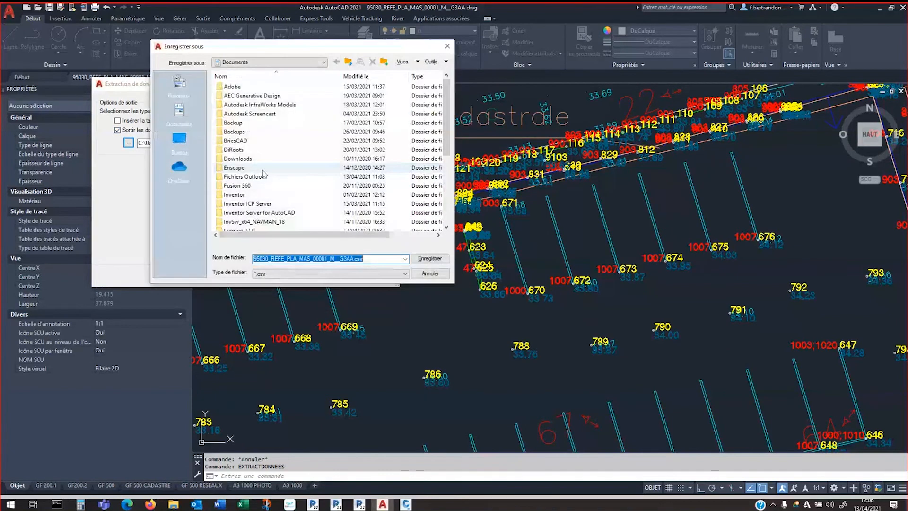
click(179, 141)
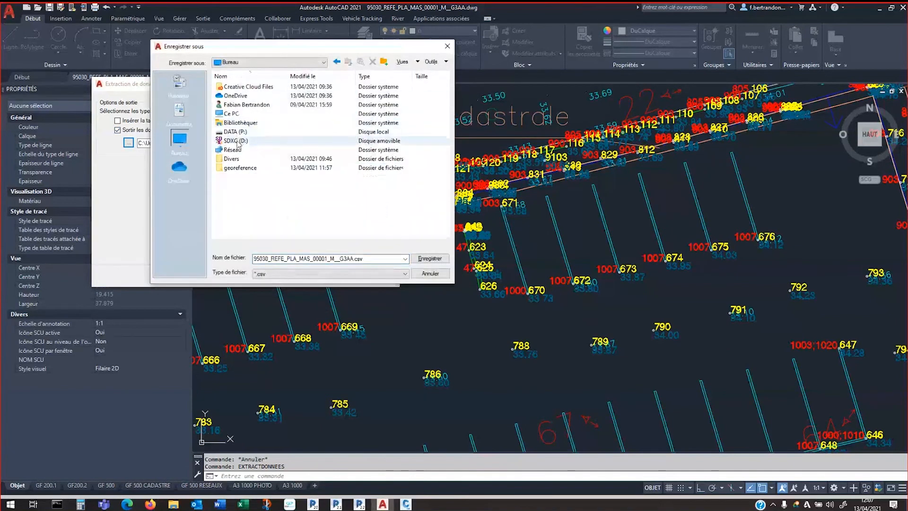
double_click(240, 169)
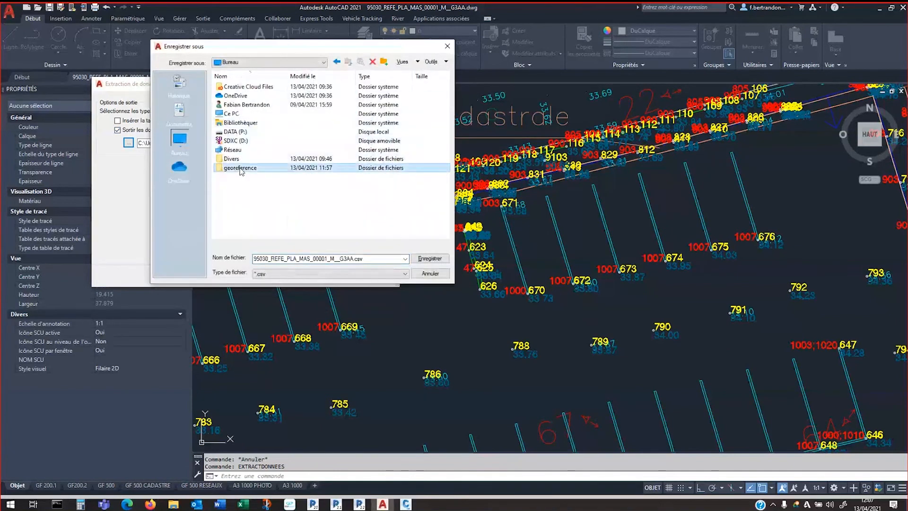
click(364, 260)
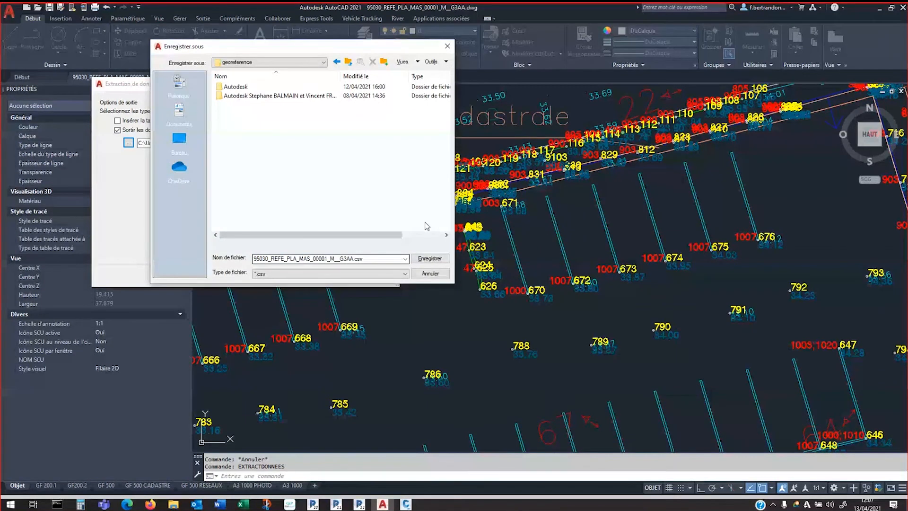
click(429, 258)
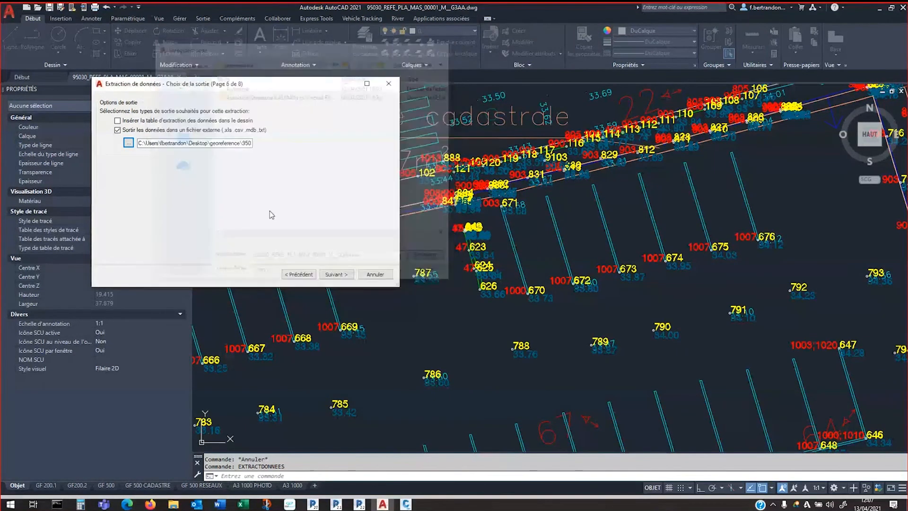
click(337, 274)
click(336, 275)
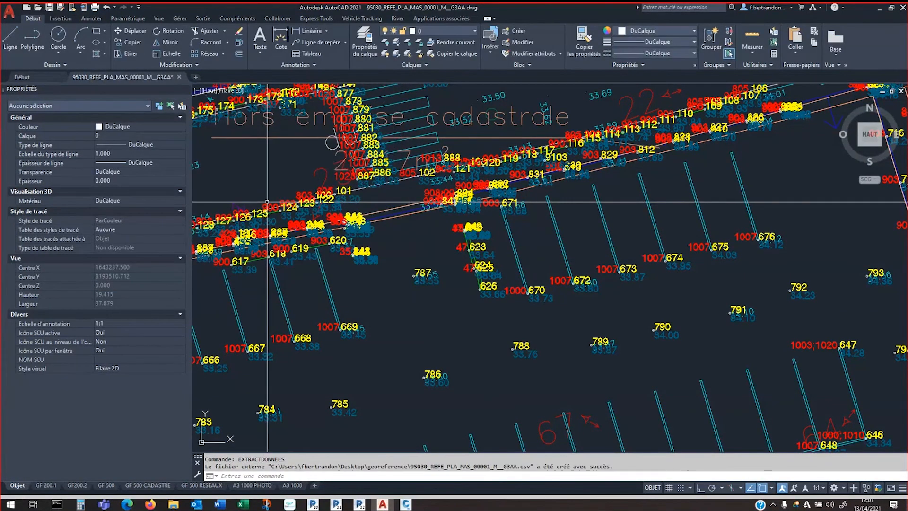
Switch to the Revit project base.rvt and delete the existing toposurface from the 3D view
click(315, 505)
click(501, 356)
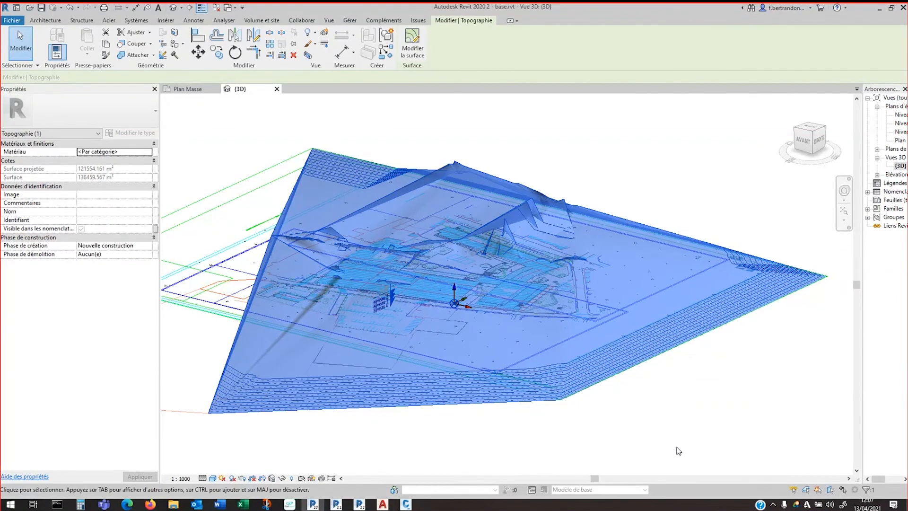
key(Delete)
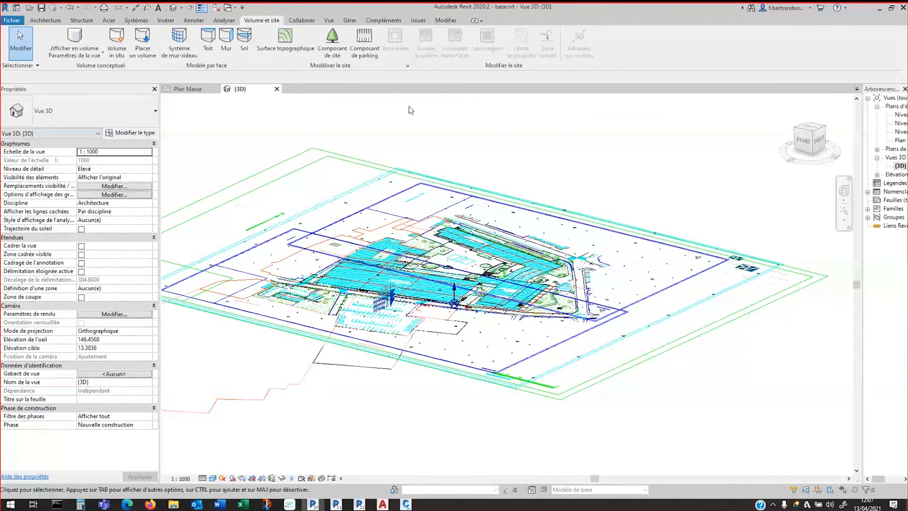
Create a toposurface from the points file 95030_REFE_PLA_MAS_00001_M__G3AA.csv in the georeference folder, with metres as the file unit
click(286, 40)
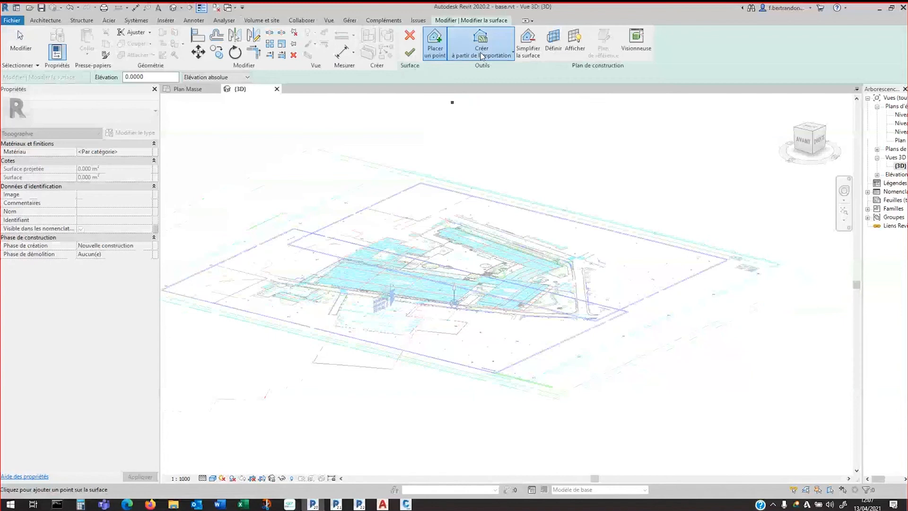
click(480, 52)
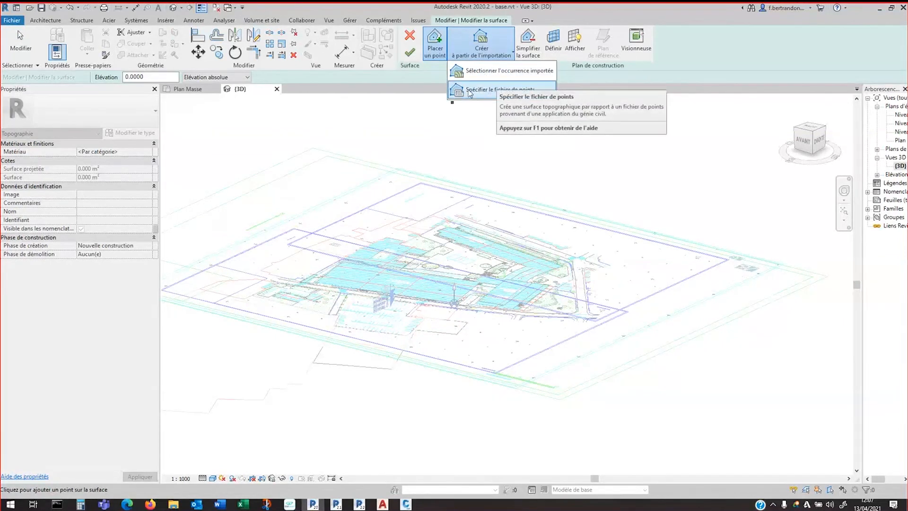
click(483, 92)
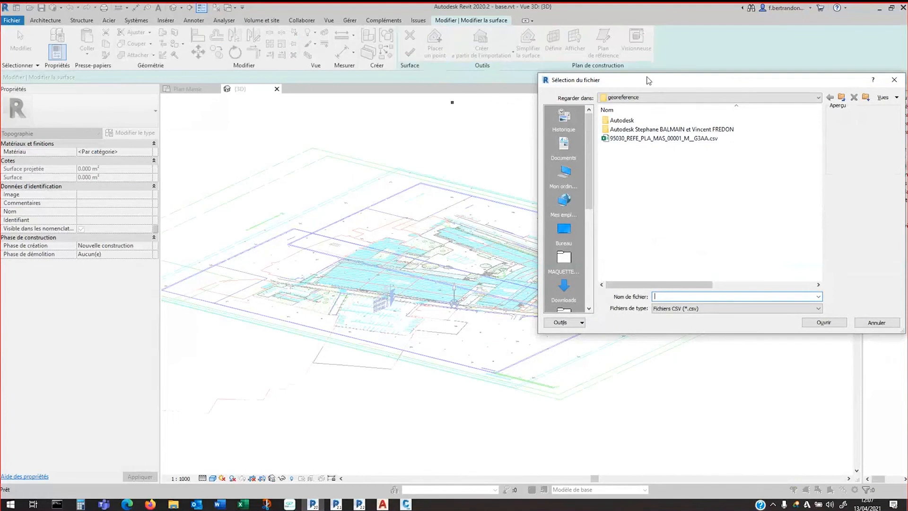
drag(648, 80, 427, 55)
click(424, 113)
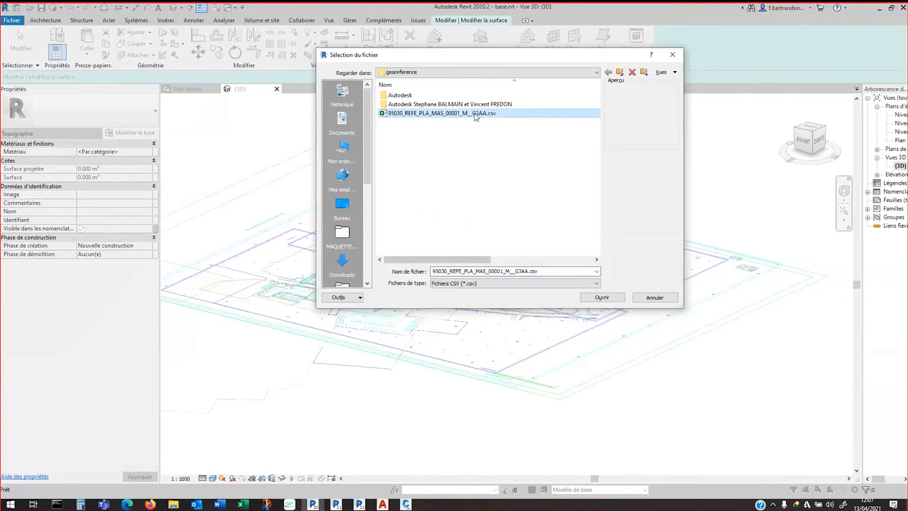
click(600, 298)
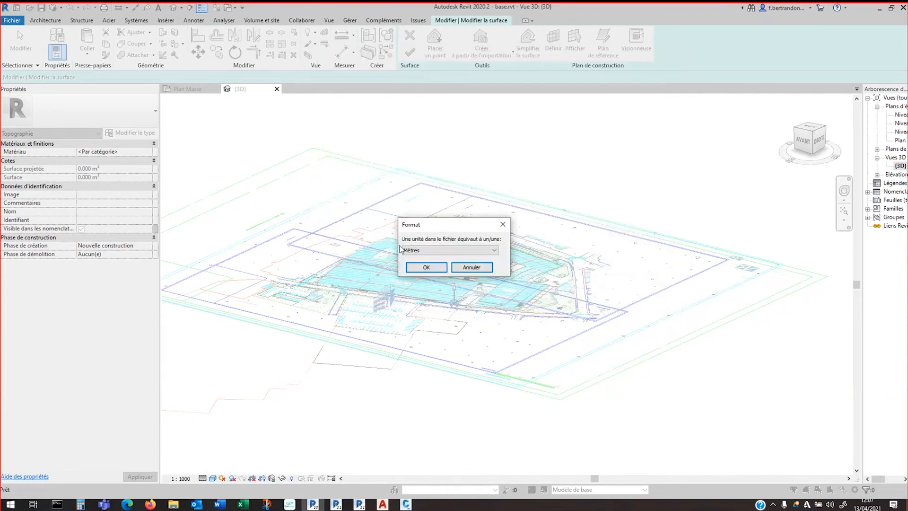
click(427, 267)
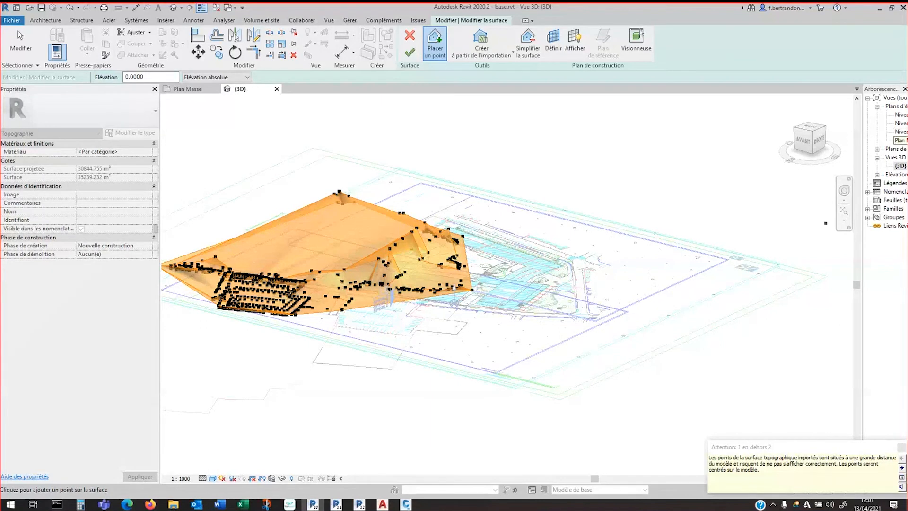
Open the Plan Masse floor plan and finish the imported topographic surface there
double_click(901, 141)
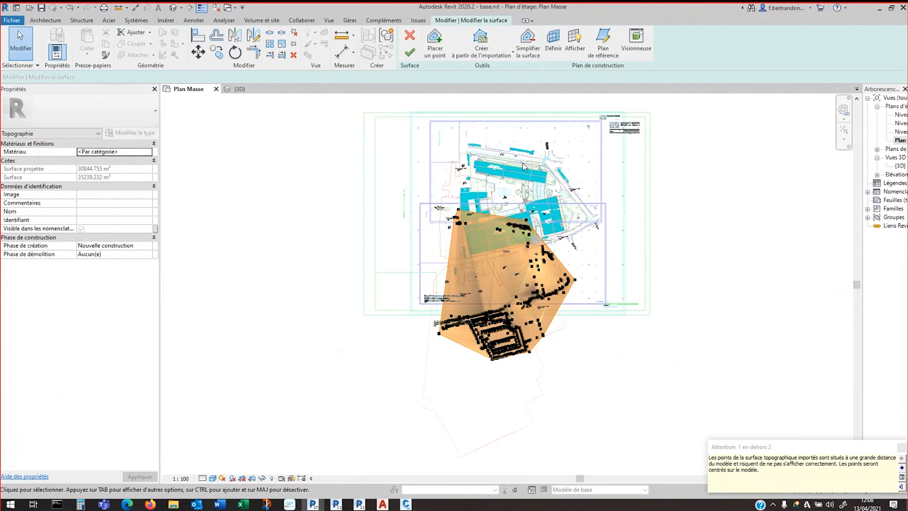
click(411, 53)
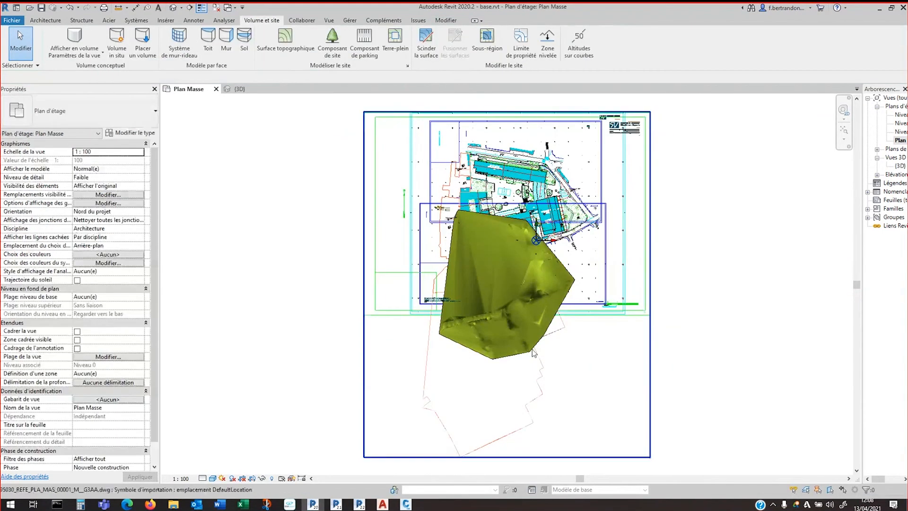
scroll(537, 343, up, 3)
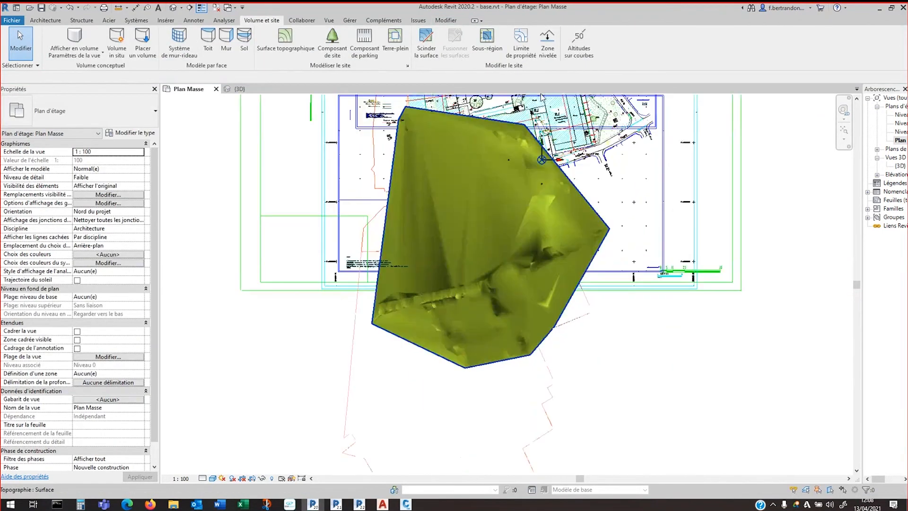
Return to the 3D view and examine the new toposurface from several sides for abnormal peaks
click(891, 166)
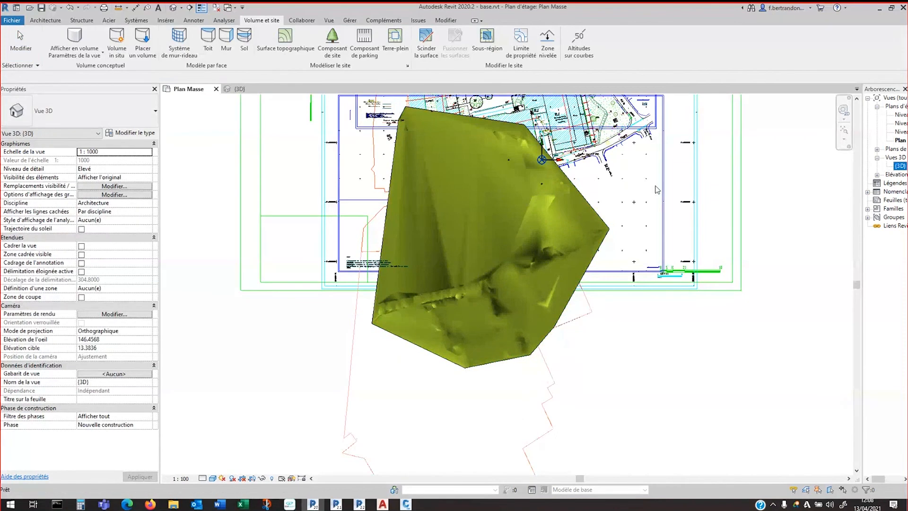
double_click(901, 166)
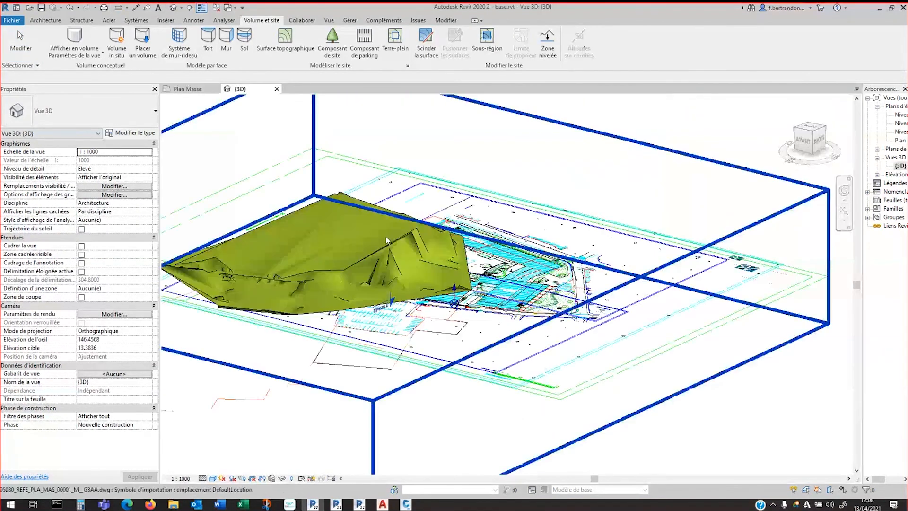
shift+middle_drag(387, 240, 303, 341)
scroll(226, 286, up, 5)
middle_drag(199, 221, 393, 256)
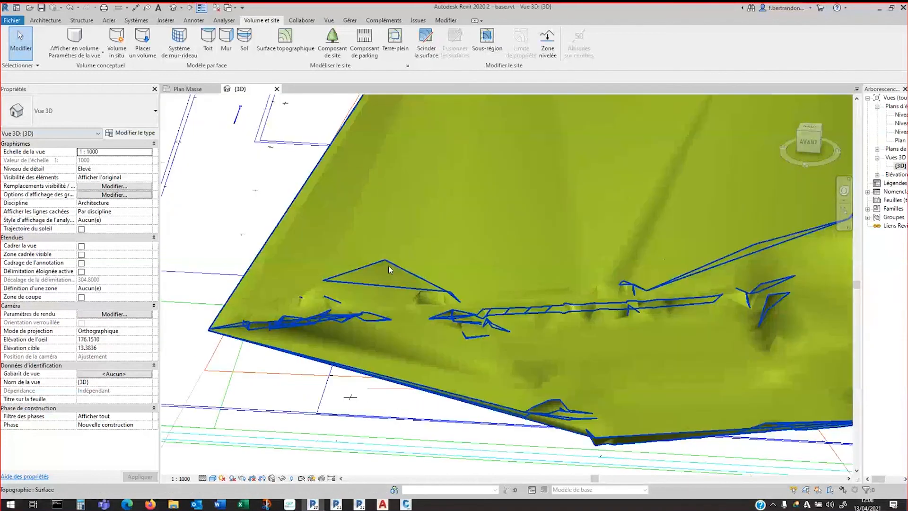
scroll(389, 270, down, 3)
middle_drag(470, 290, 358, 311)
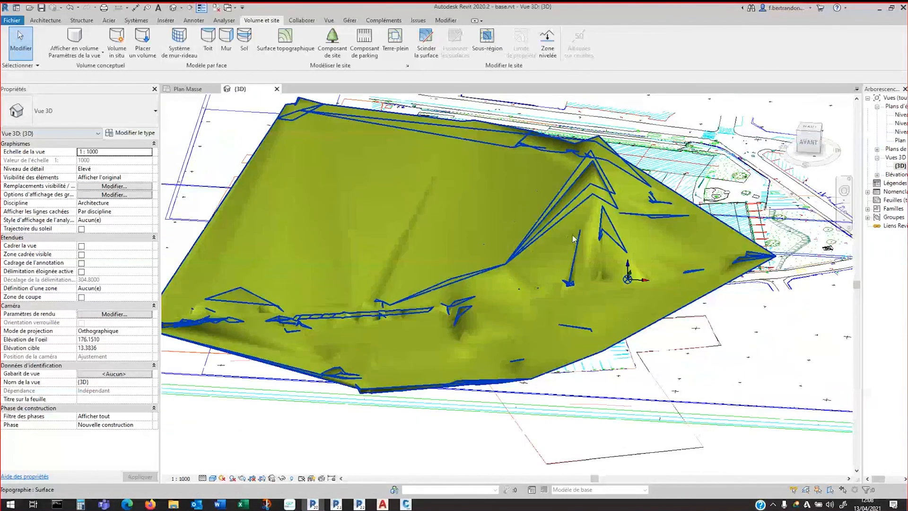
middle_drag(574, 240, 468, 302)
scroll(524, 244, down, 2)
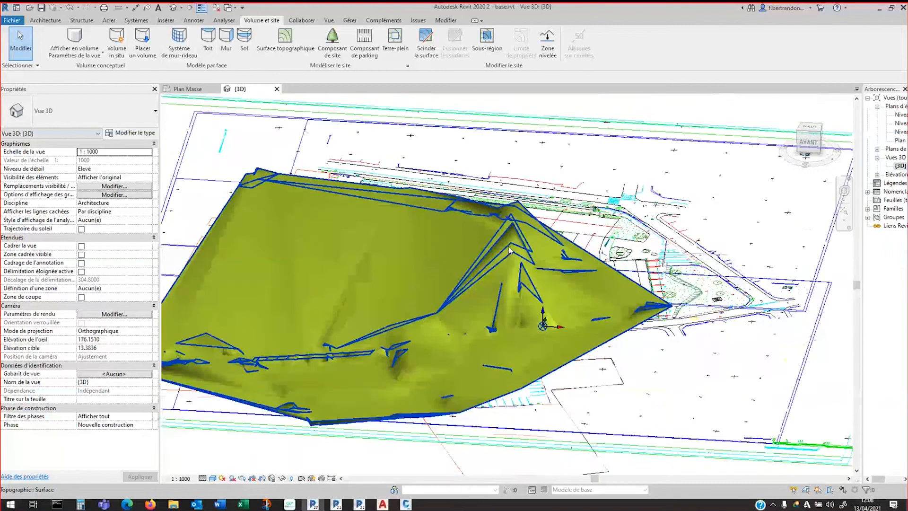
shift+middle_drag(509, 250, 294, 292)
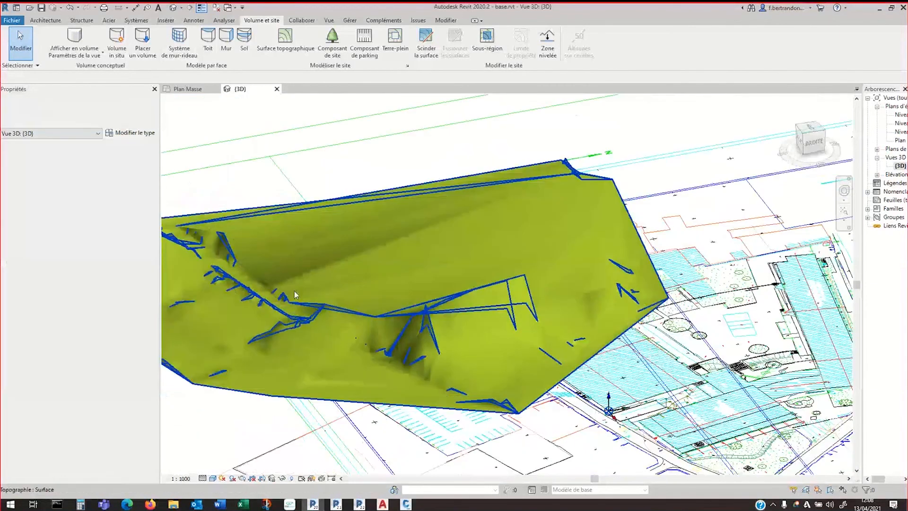
scroll(204, 301, down, 1)
middle_drag(203, 301, 352, 297)
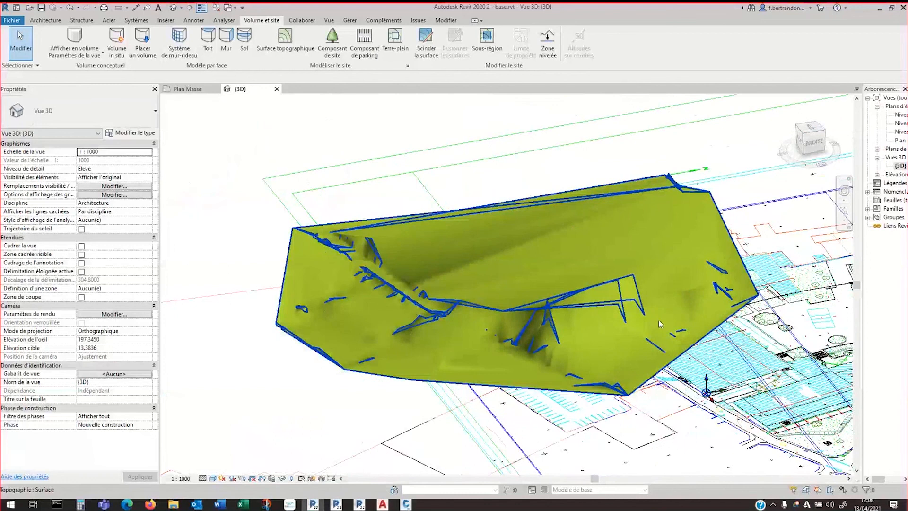
scroll(525, 316, up, 2)
Edit the toposurface and delete the five outlying high points along the ridge across its middle
click(522, 350)
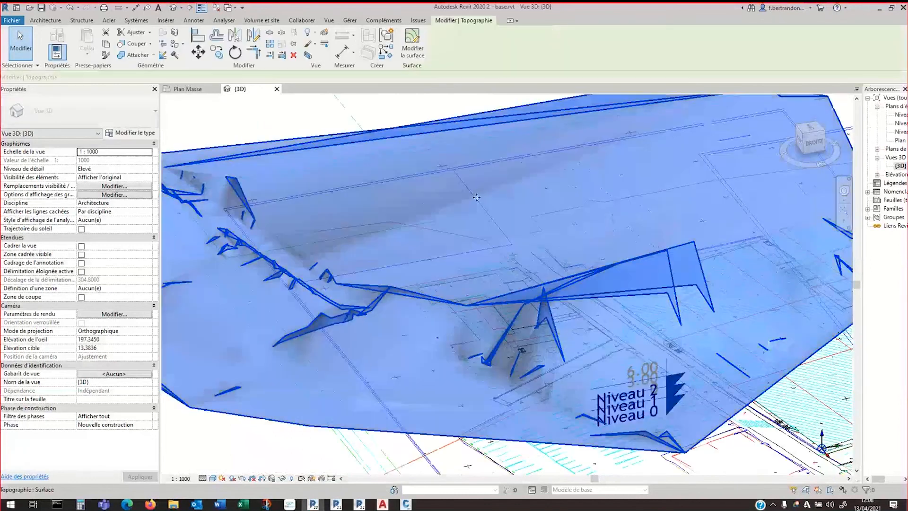
scroll(521, 350, up, 1)
double_click(521, 350)
scroll(549, 290, up, 3)
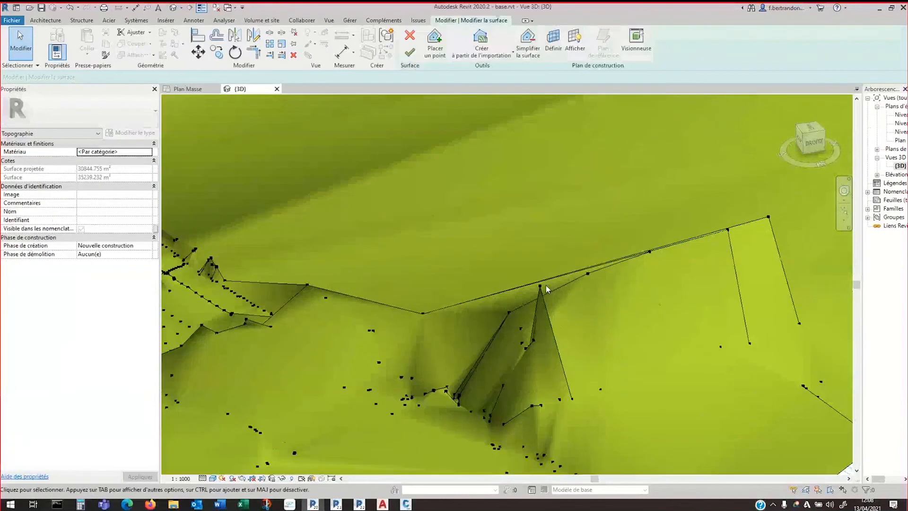
key(Delete)
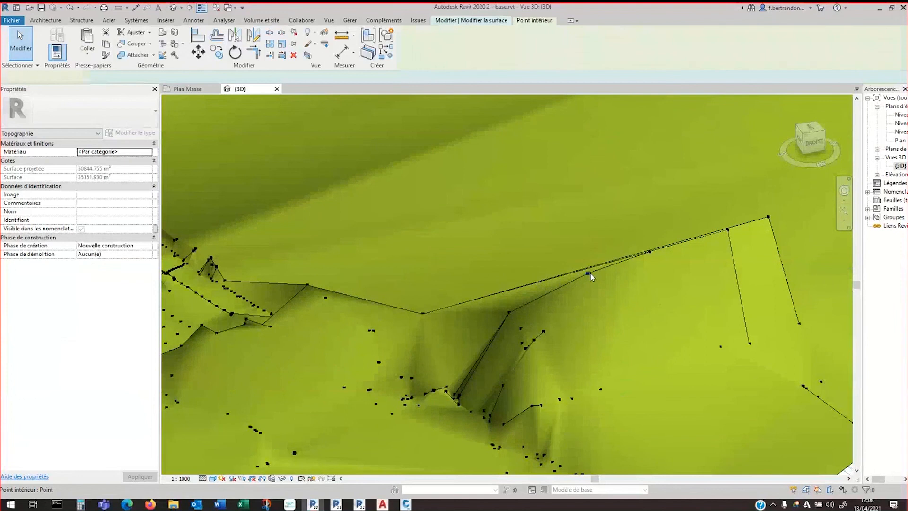
click(649, 253)
key(Delete)
click(728, 230)
key(Delete)
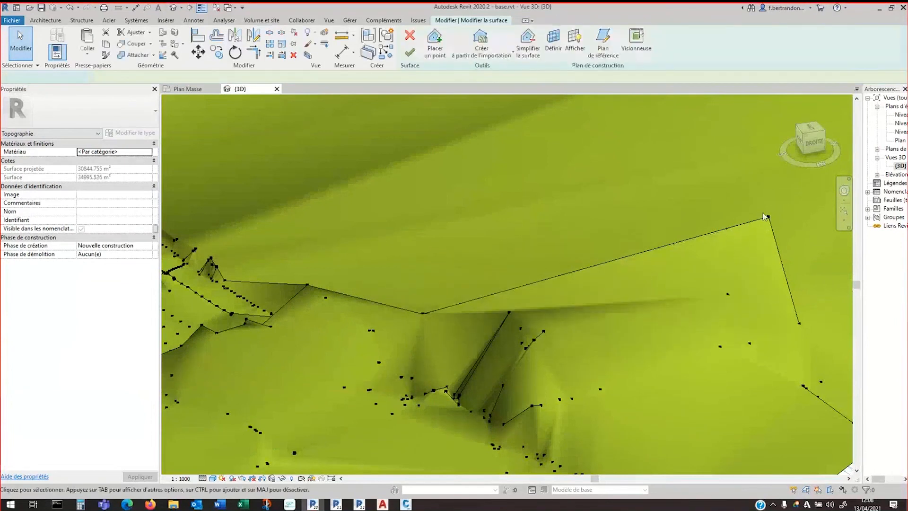
click(769, 219)
key(Delete)
scroll(595, 262, down, 3)
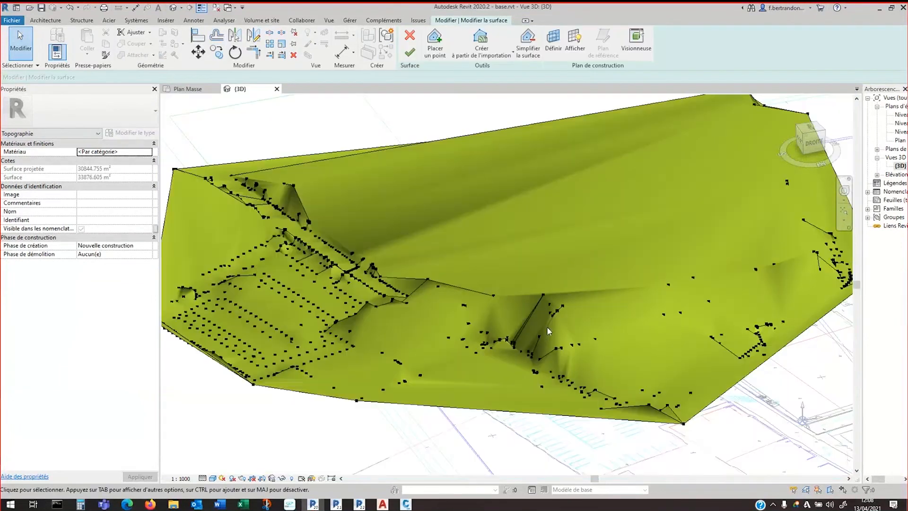
Delete the remaining raised ridge point beside the dense rows of survey points and finish the surface edit
scroll(421, 290, up, 2)
scroll(421, 291, up, 2)
click(428, 268)
key(Delete)
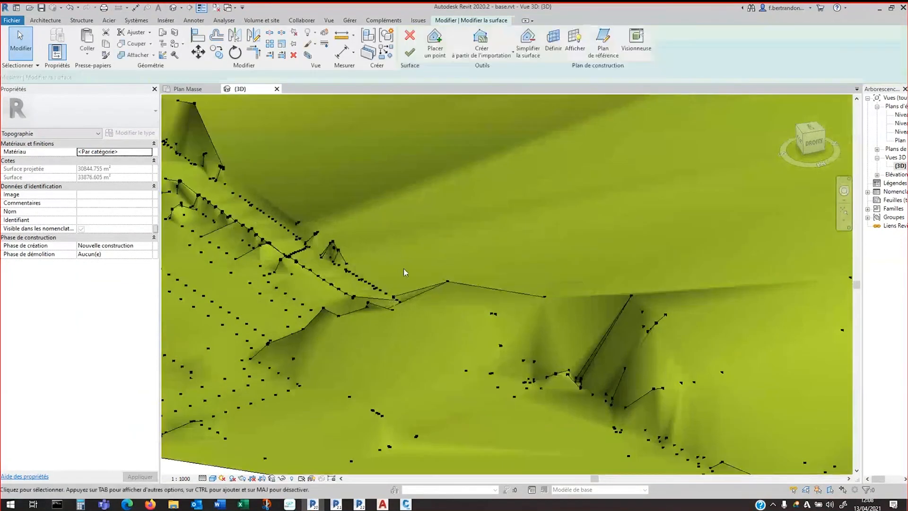
click(446, 282)
key(Delete)
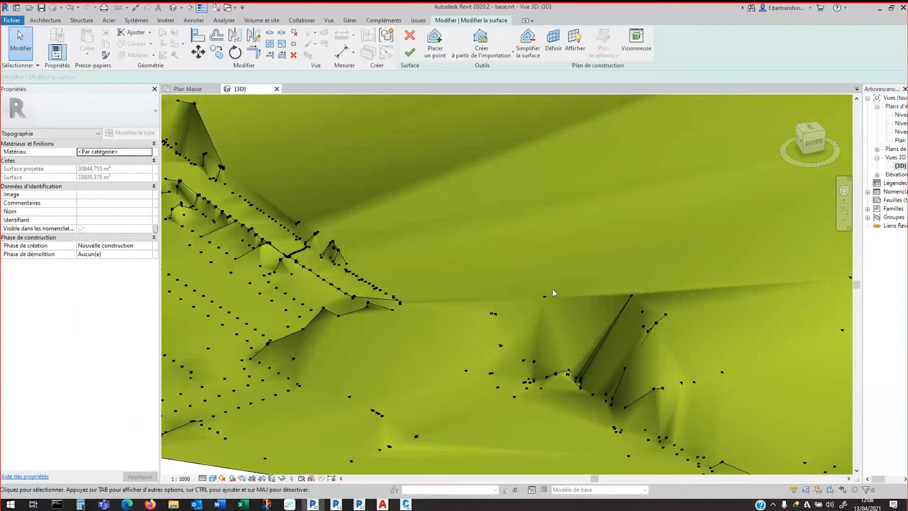
click(409, 52)
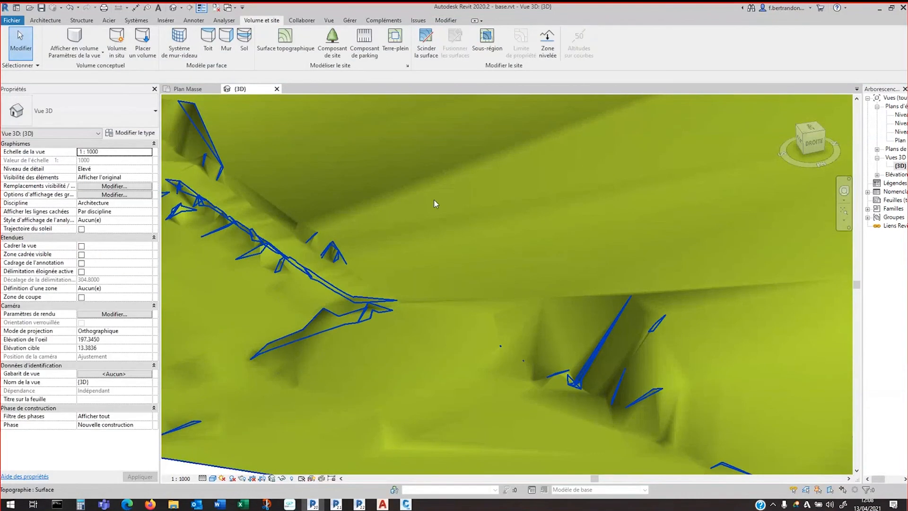
scroll(435, 203, down, 5)
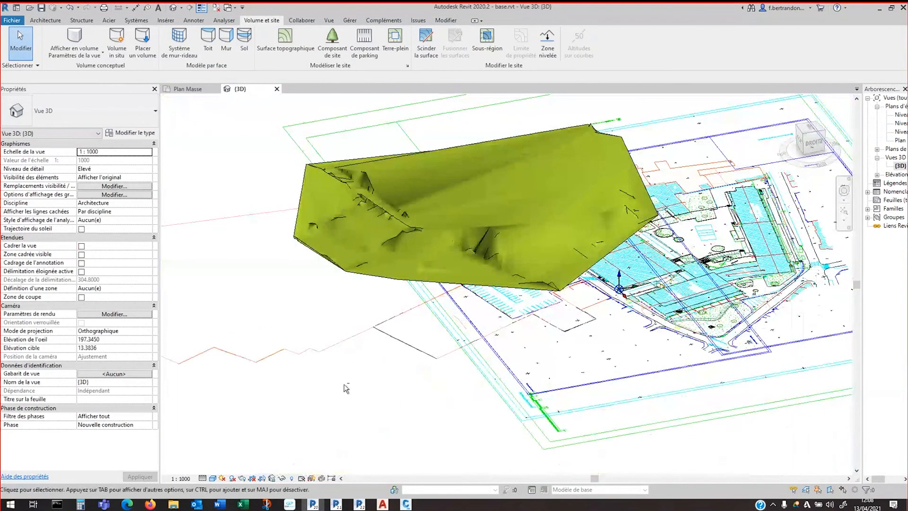
shift+middle_drag(344, 384, 560, 356)
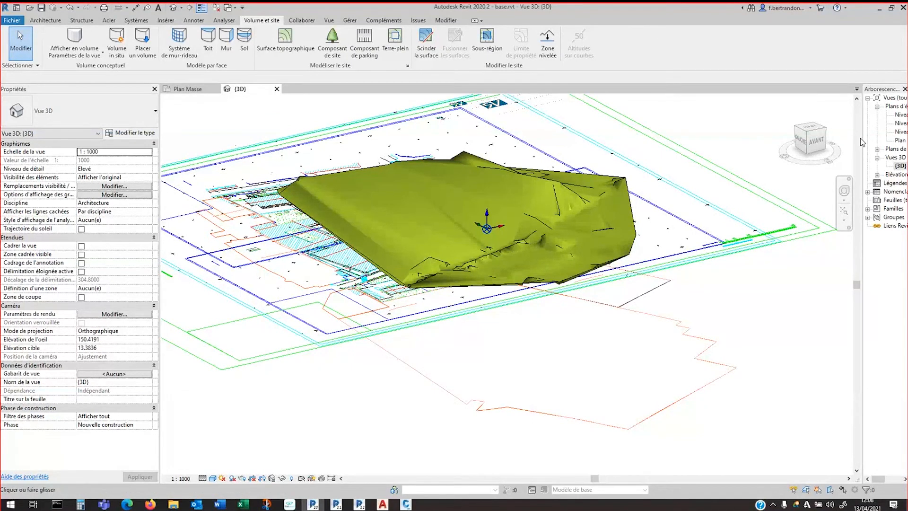
Close the 3D view and return to the Plan Masse floor plan around the parking area
click(277, 89)
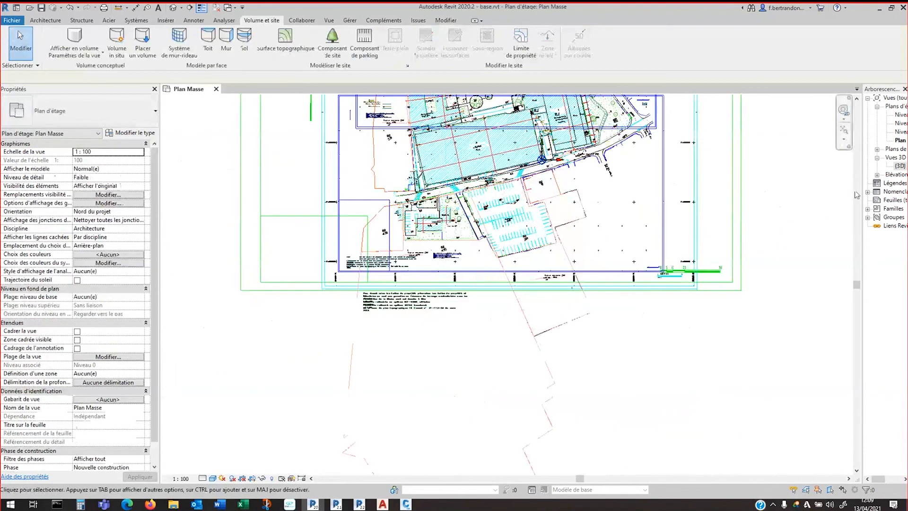
middle_drag(779, 202, 747, 228)
middle_drag(545, 165, 500, 200)
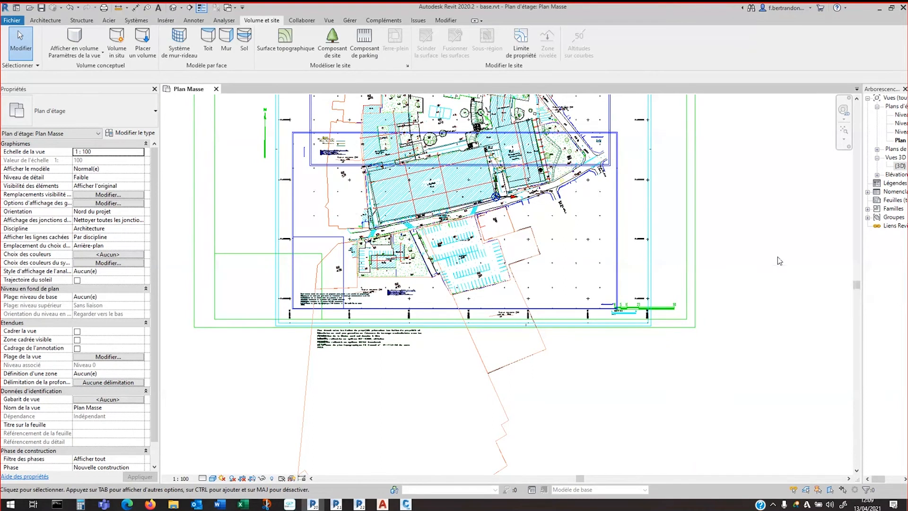
Link the Revit model Project.rvt into the plan with the positioning "Automatique - Centre à centre"
click(166, 21)
click(53, 45)
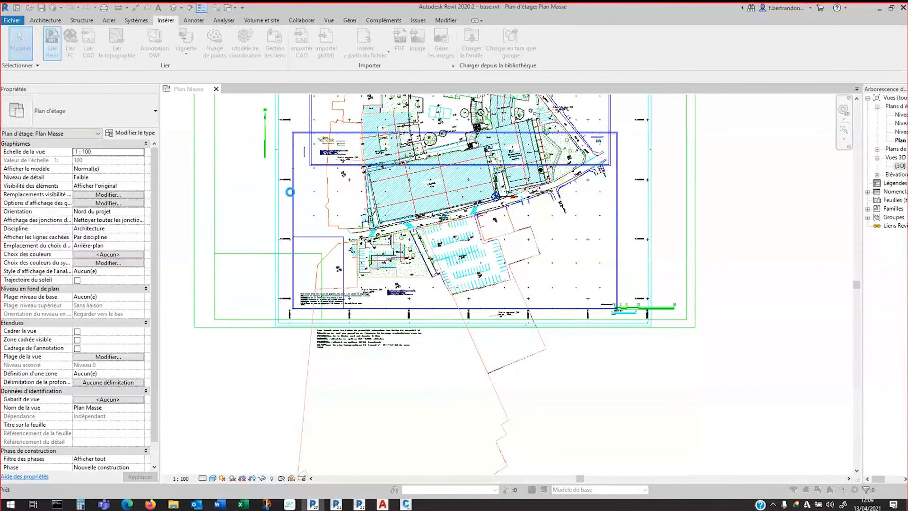
click(621, 175)
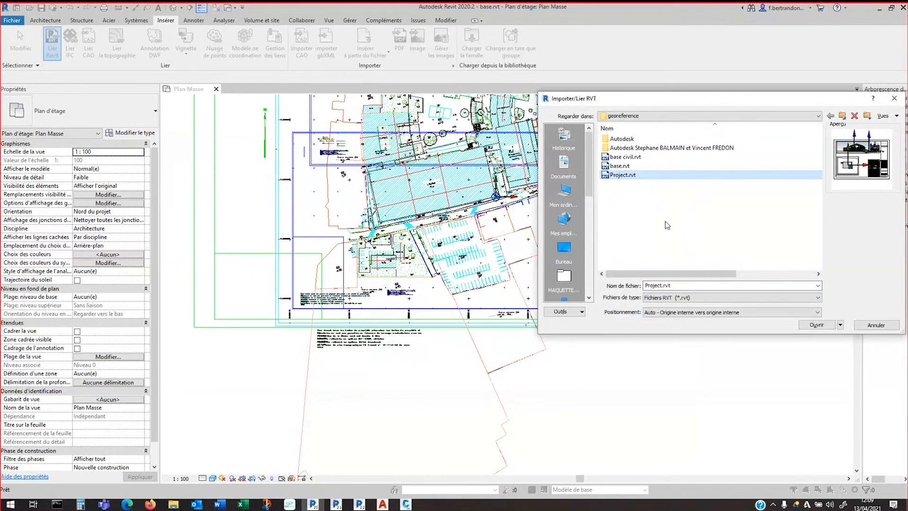
click(717, 312)
click(715, 321)
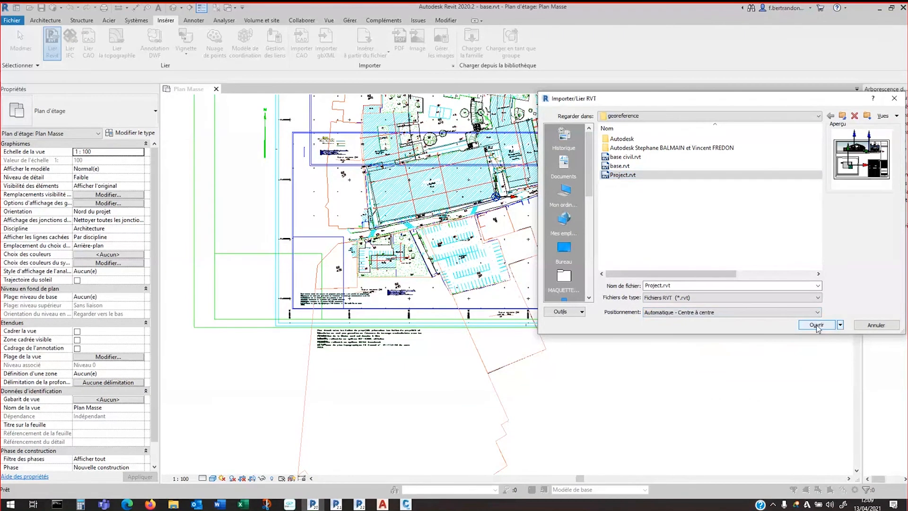
click(817, 325)
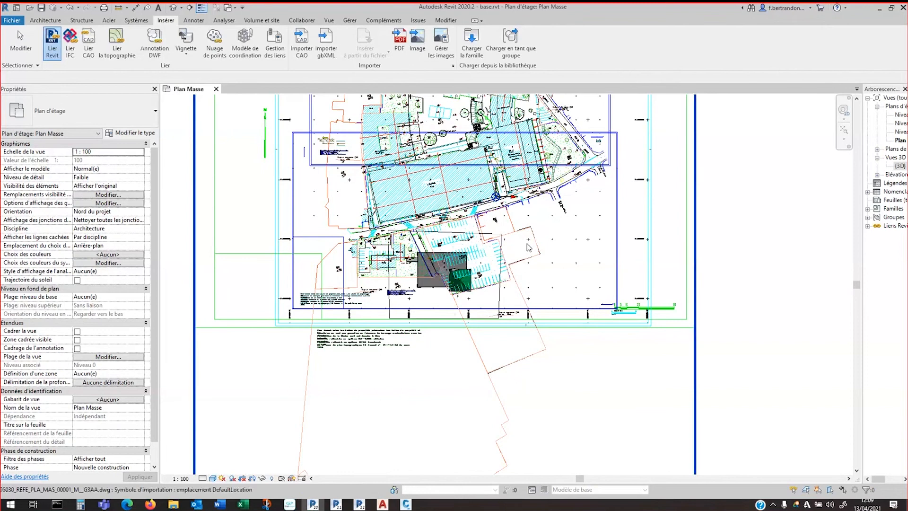
Select the linked Project.rvt building and move it onto the school parking lot south of the street
click(434, 289)
scroll(434, 289, up, 2)
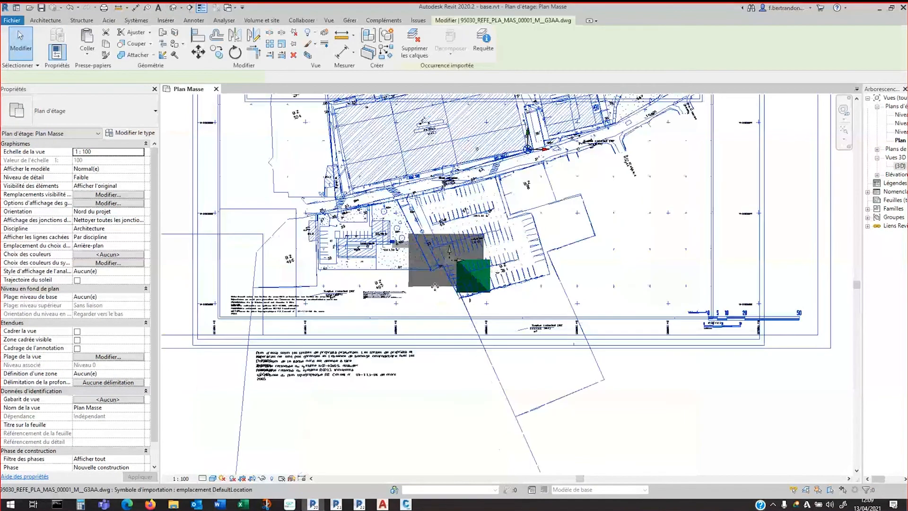
scroll(435, 284, up, 1)
scroll(434, 284, up, 1)
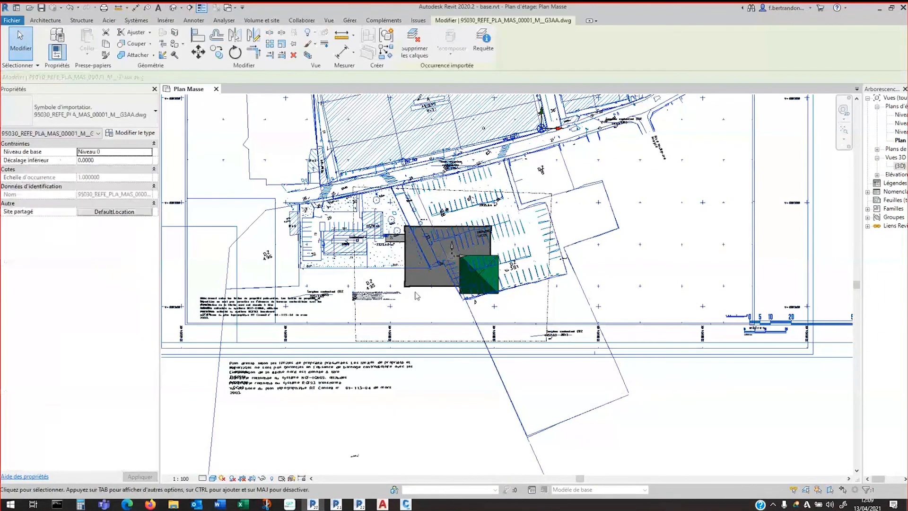
click(416, 296)
click(419, 288)
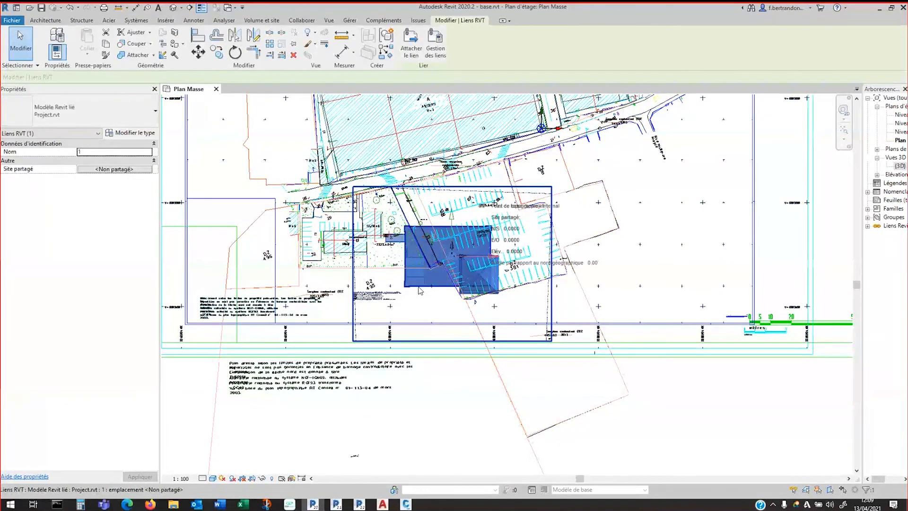
scroll(420, 289, down, 3)
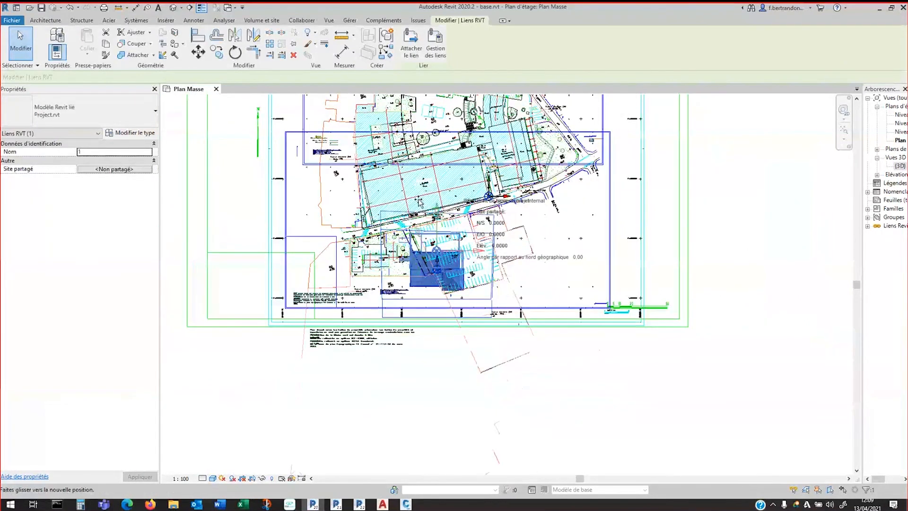
drag(420, 204, 403, 192)
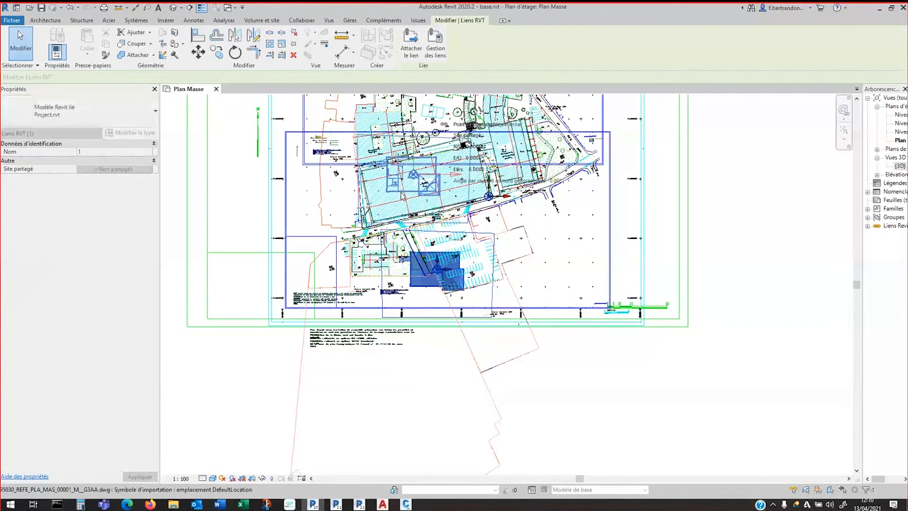
scroll(403, 191, up, 4)
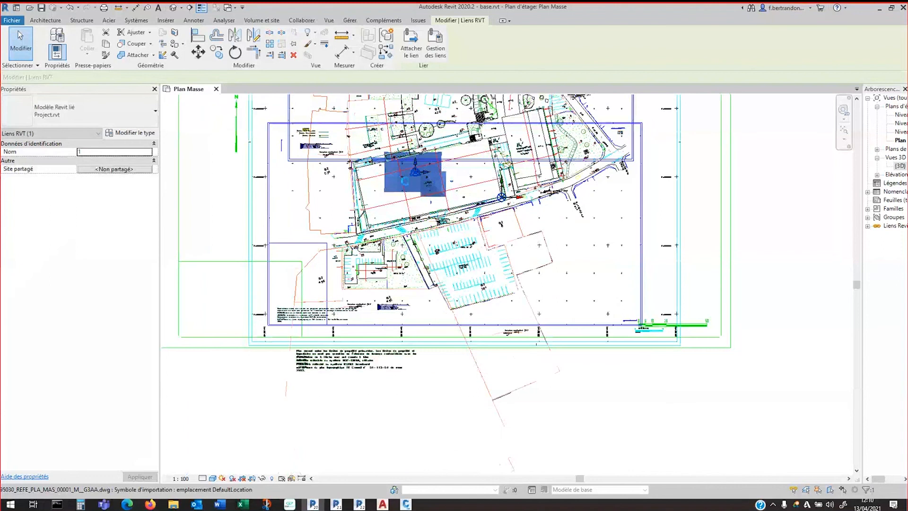
scroll(434, 177, up, 2)
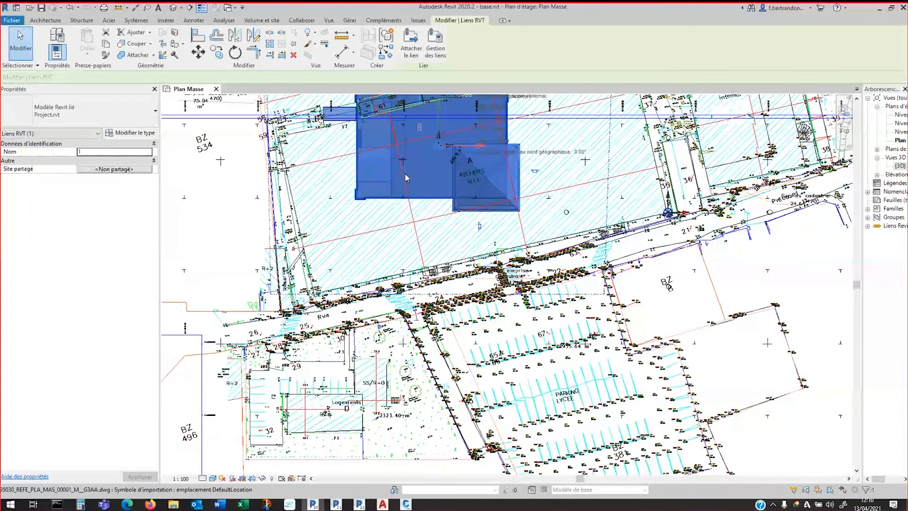
scroll(406, 176, down, 3)
drag(406, 176, 462, 283)
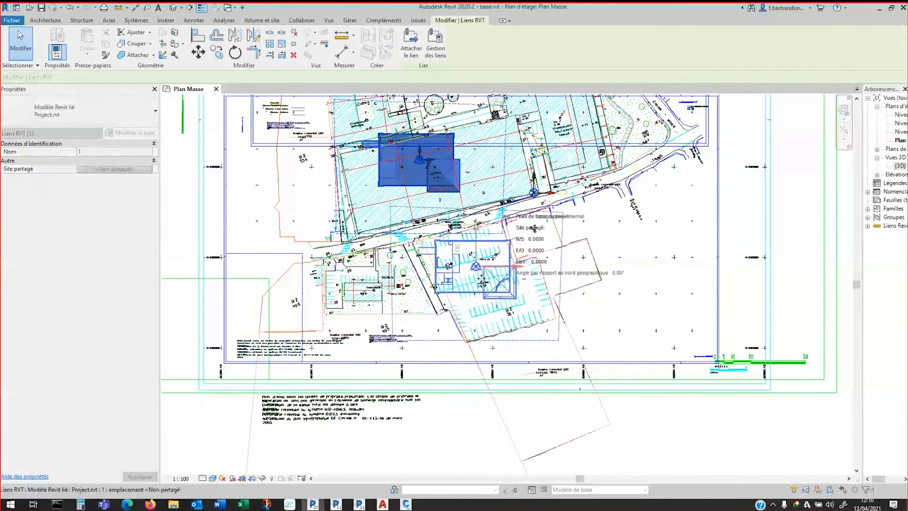
Rotate the linked building steeply counterclockwise so it stands obliquely across the parking lot, and deselect it
key(r)
key(o)
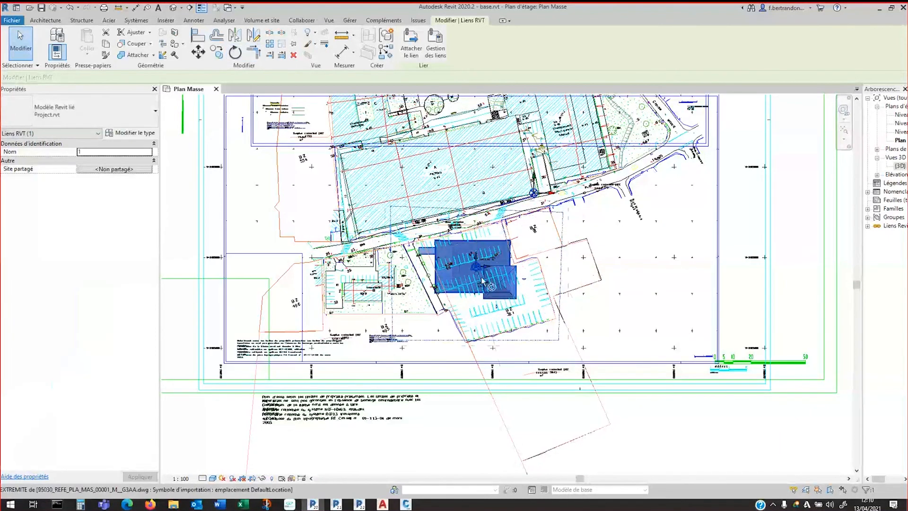
scroll(516, 277, up, 1)
scroll(486, 279, up, 1)
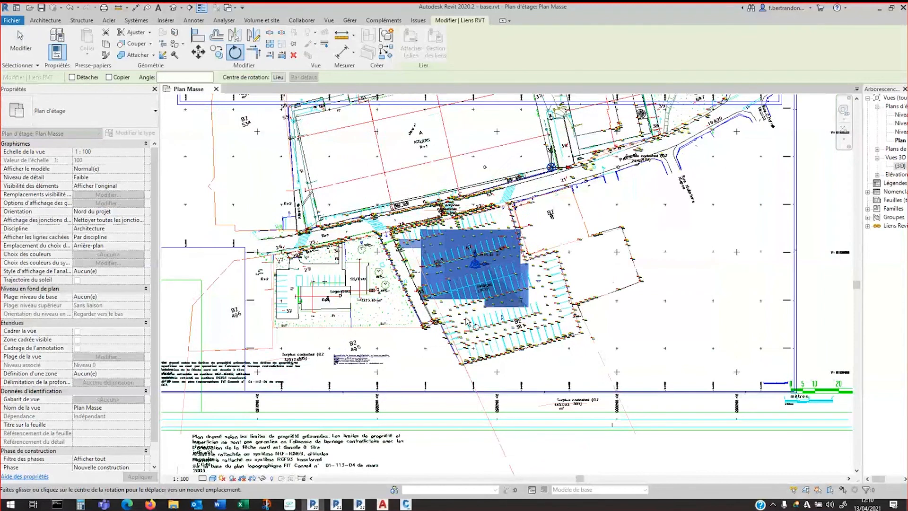
scroll(478, 272, up, 3)
click(470, 404)
click(672, 344)
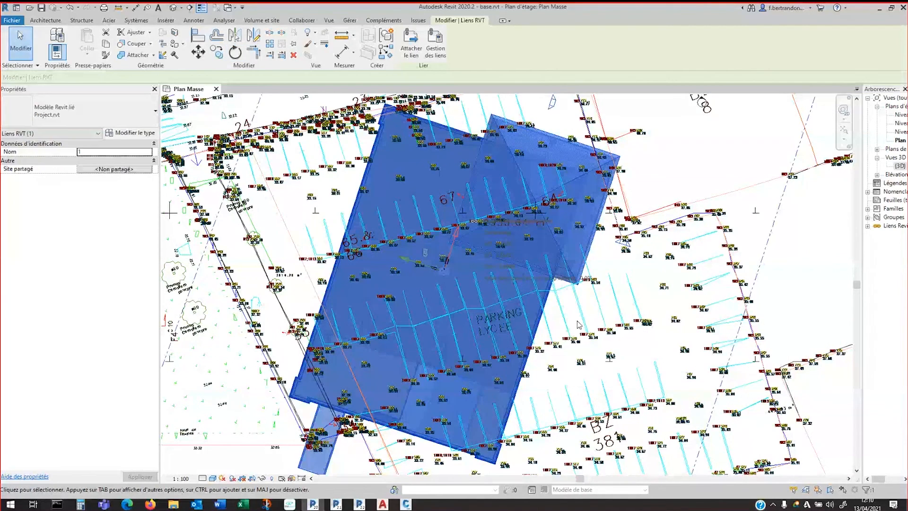
scroll(578, 325, down, 2)
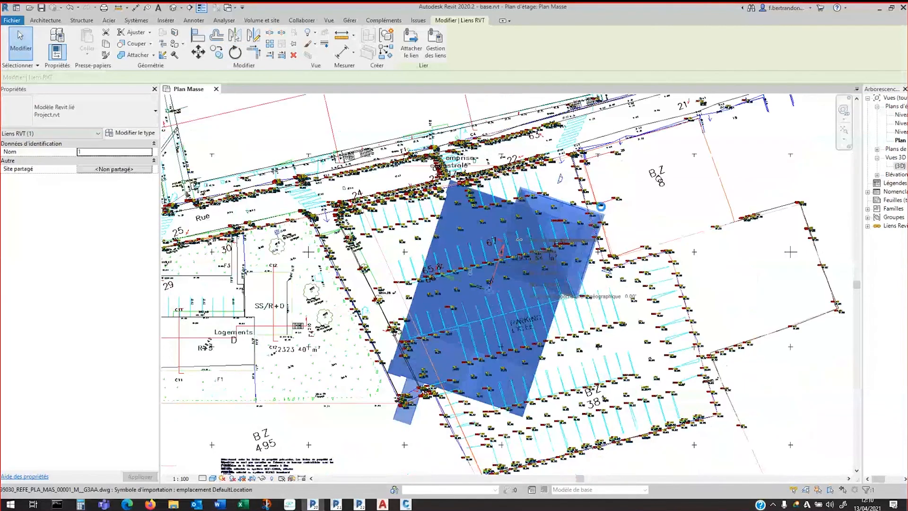
scroll(568, 317, down, 1)
middle_drag(490, 253, 519, 152)
click(463, 363)
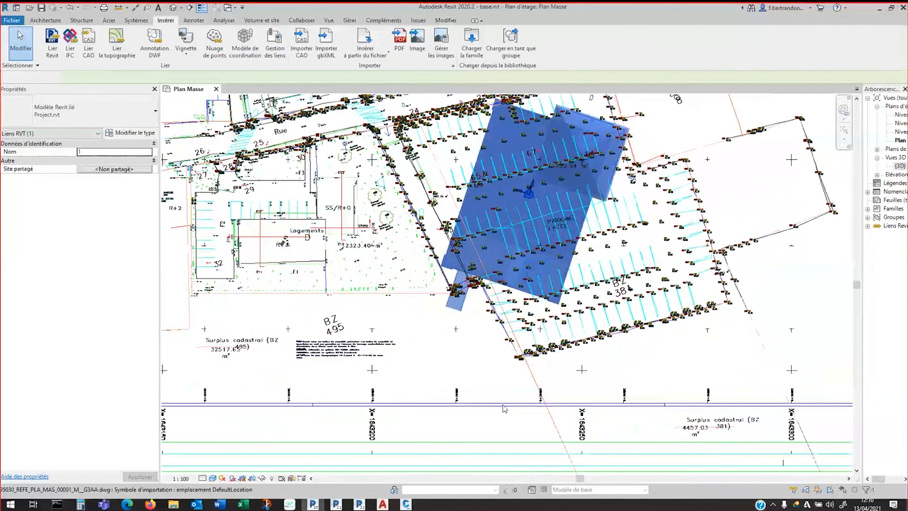
scroll(465, 360, down, 4)
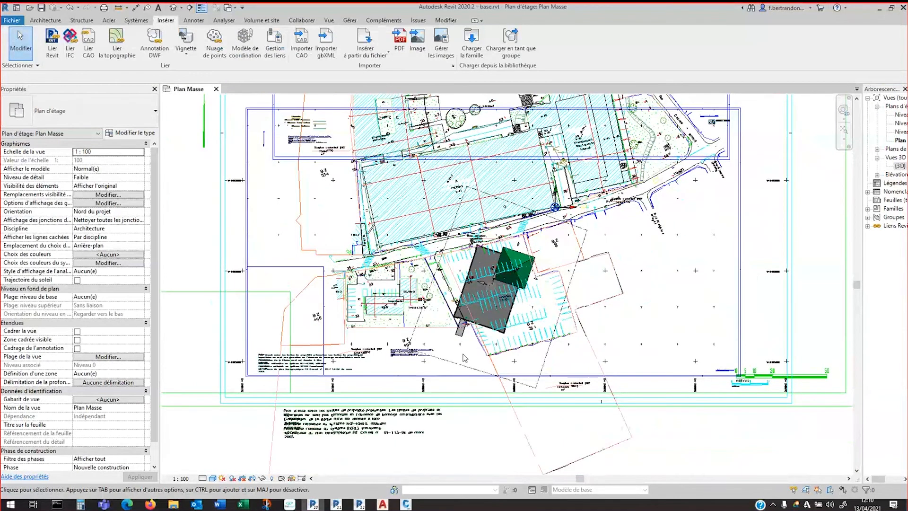
Draw a horizontal section line across the parking lot through the linked building and extend its far clip depth to about 24 m
click(190, 8)
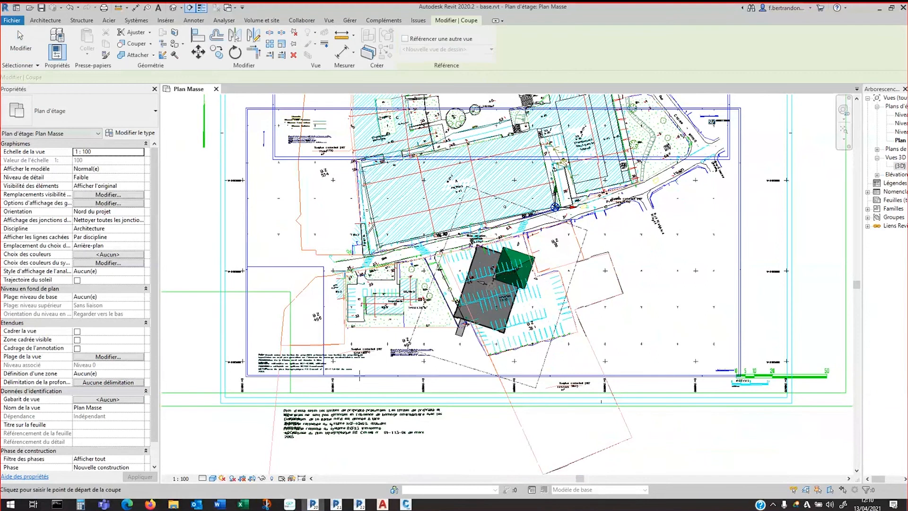
click(299, 280)
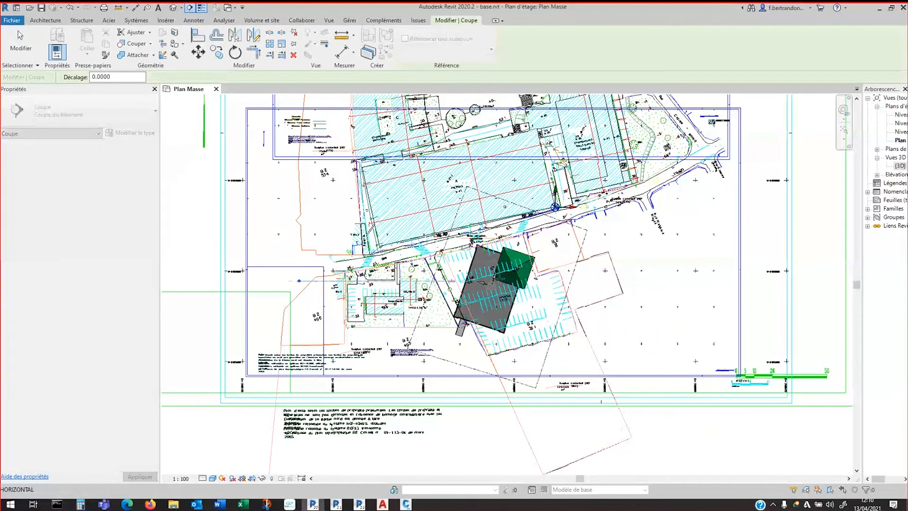
click(657, 282)
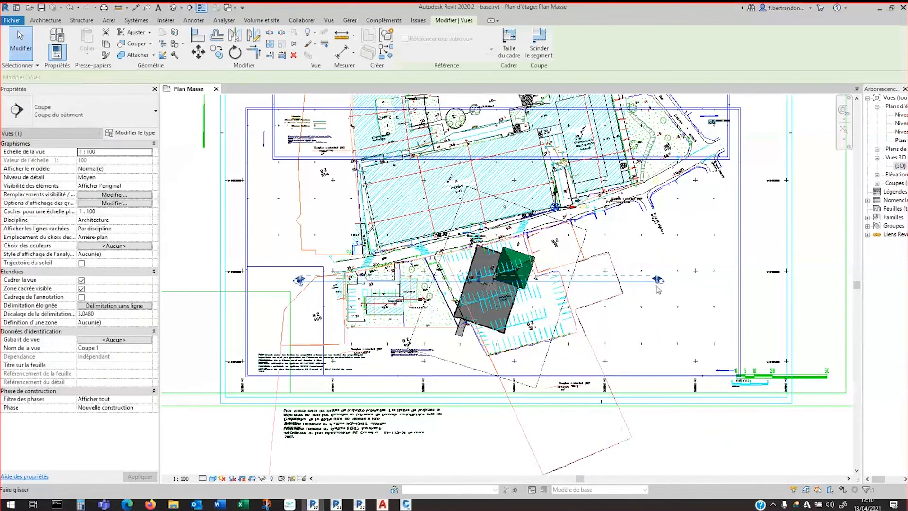
drag(479, 276, 479, 237)
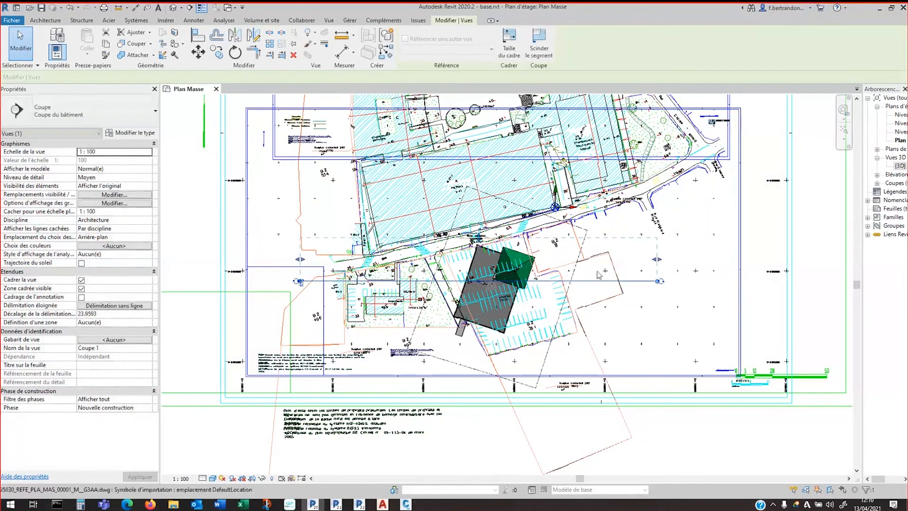
click(662, 302)
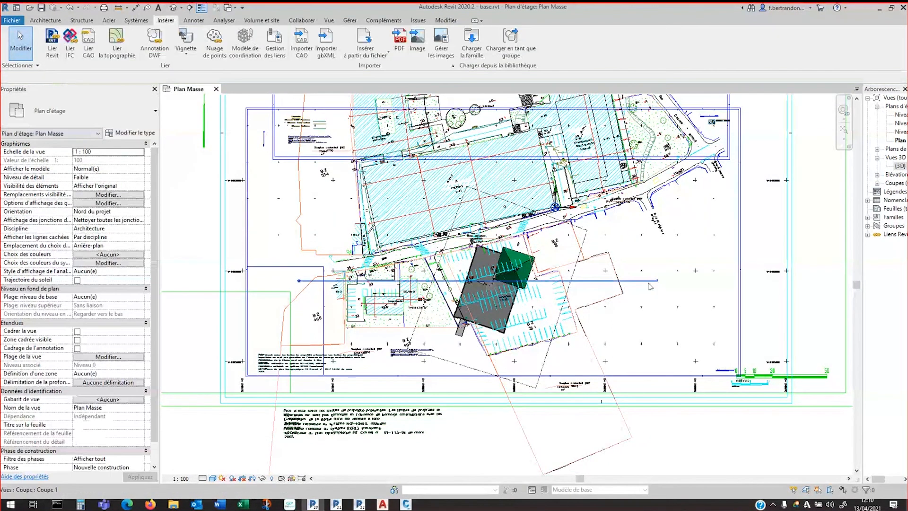
Open the Coupe 1 section view and delete the level Niveau 1 together with its dependent views
double_click(299, 282)
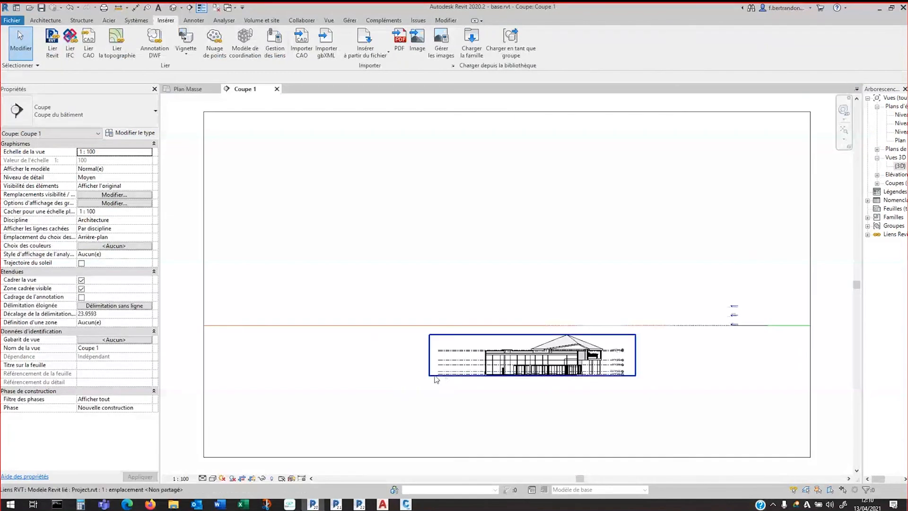
scroll(650, 390, down, 4)
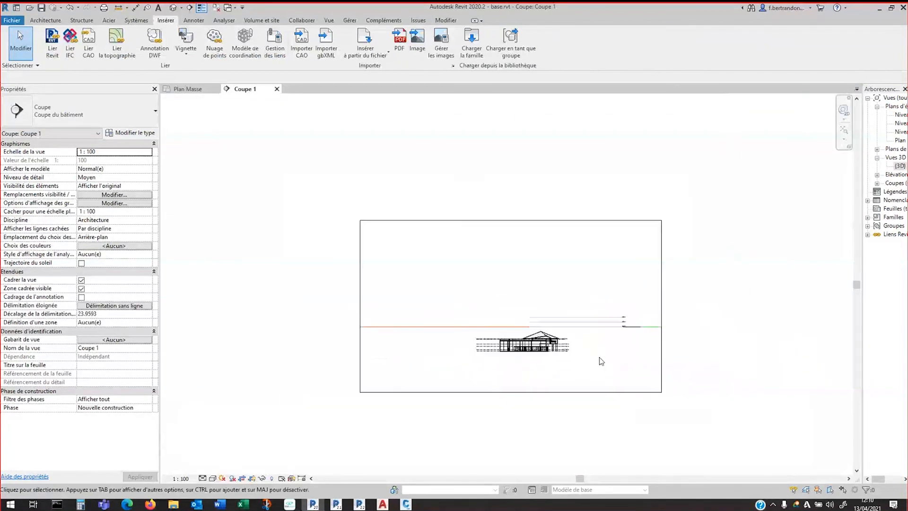
scroll(613, 326, up, 5)
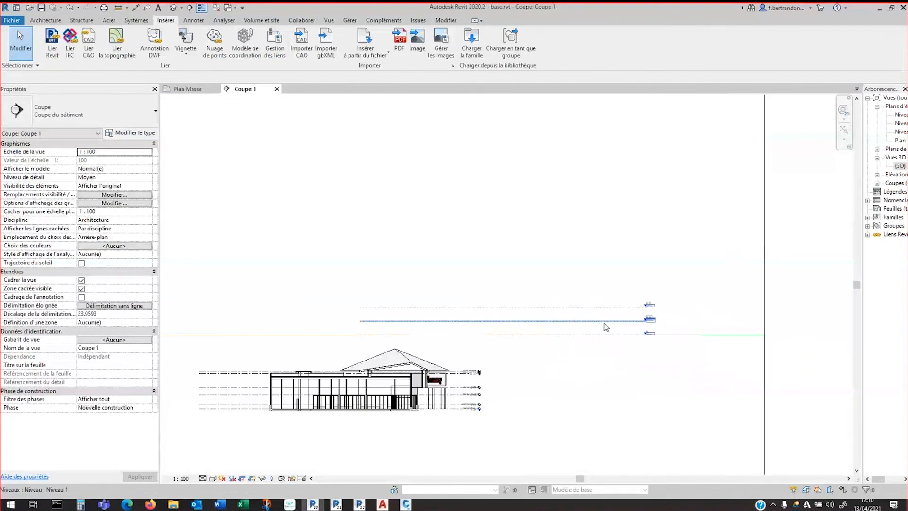
click(604, 322)
key(Delete)
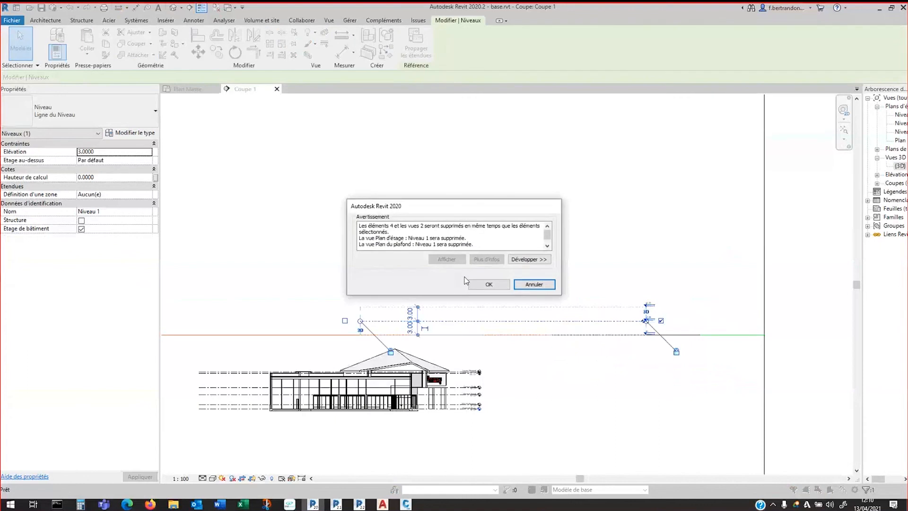
click(486, 286)
Examine the heights of Niveau 2, the linked Project.rvt building and the imported DWG survey in the section
click(546, 308)
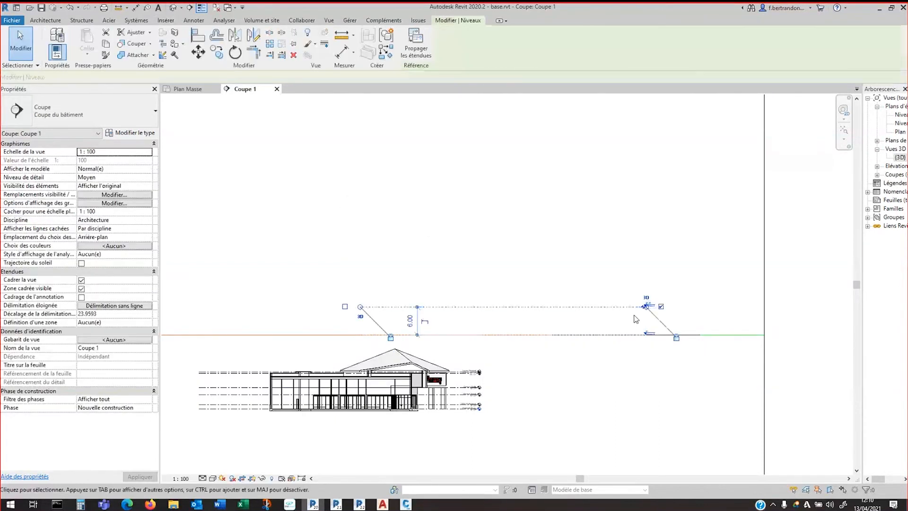
scroll(633, 319, up, 5)
scroll(633, 319, down, 6)
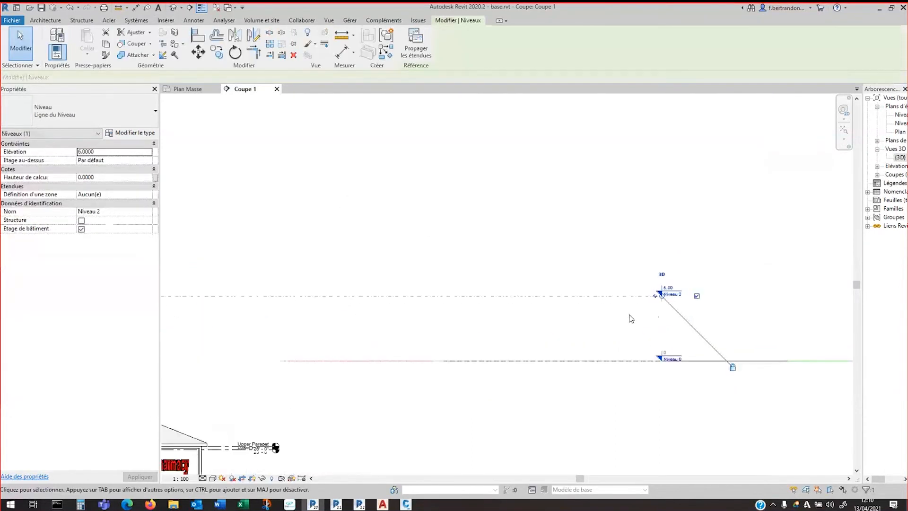
click(538, 402)
click(475, 364)
scroll(535, 390, up, 1)
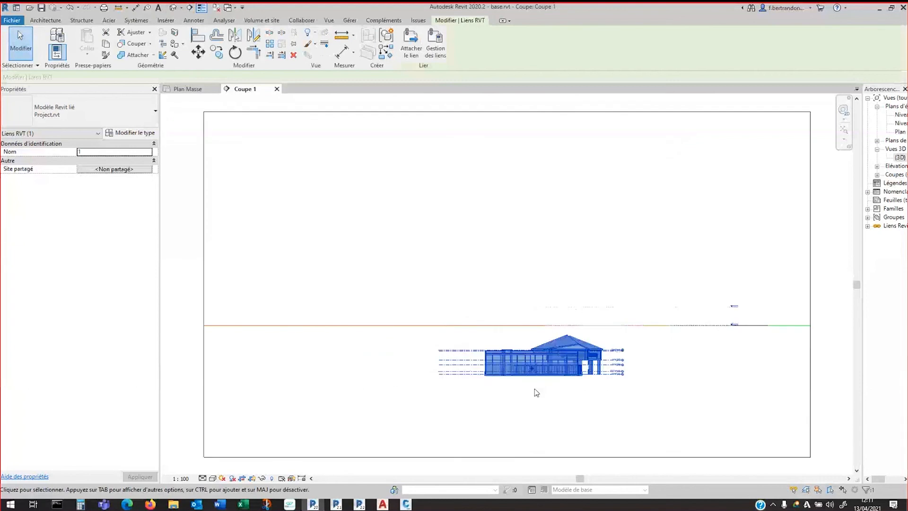
scroll(376, 416, down, 2)
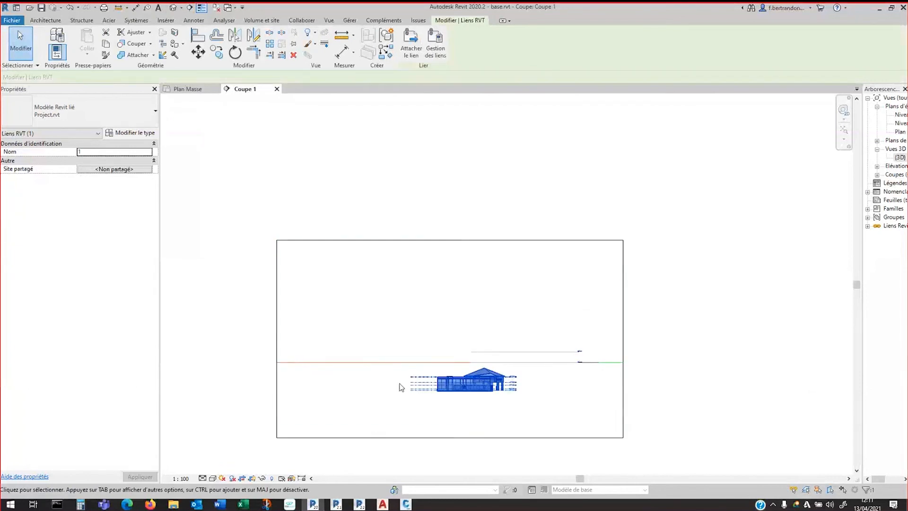
scroll(503, 412, up, 2)
shift+scroll(582, 390, right, 2)
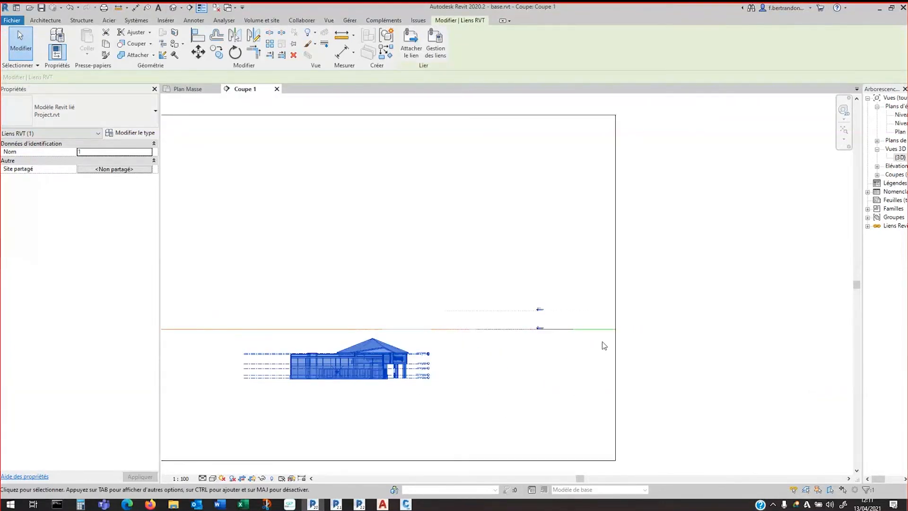
click(602, 333)
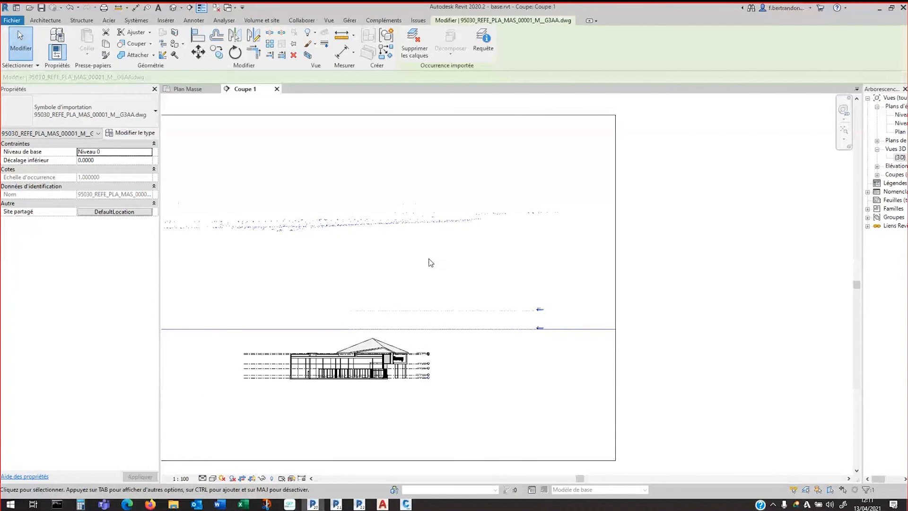
Rename the level Niveau 0 as 00 NGF and rename its corresponding views as well
key(Escape)
scroll(542, 327, up, 5)
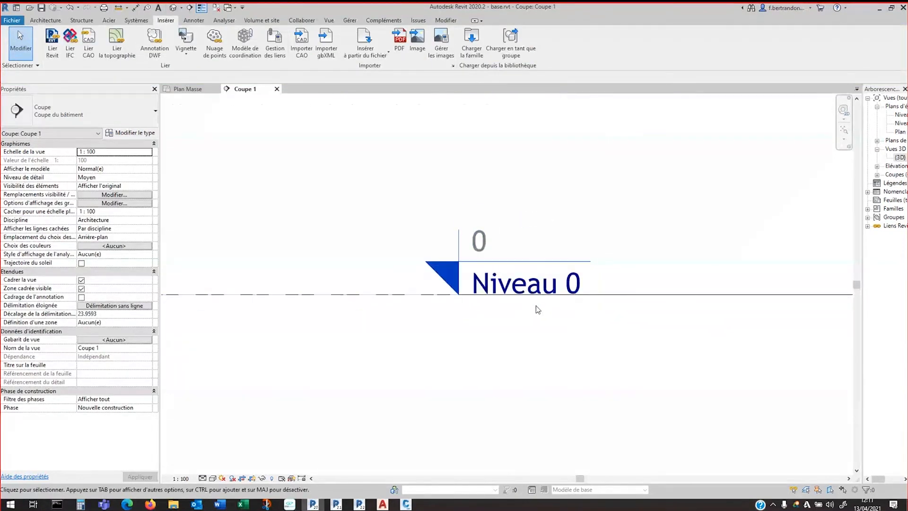
click(545, 287)
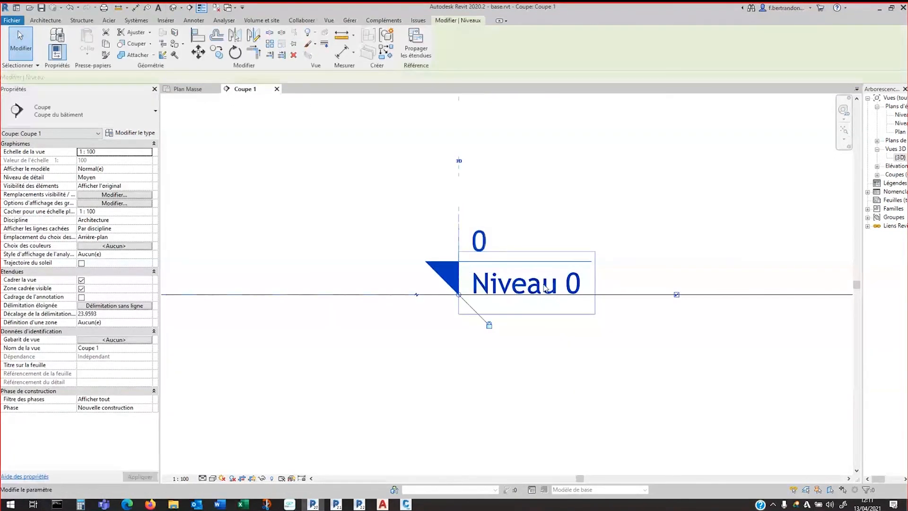
click(546, 286)
text(0)
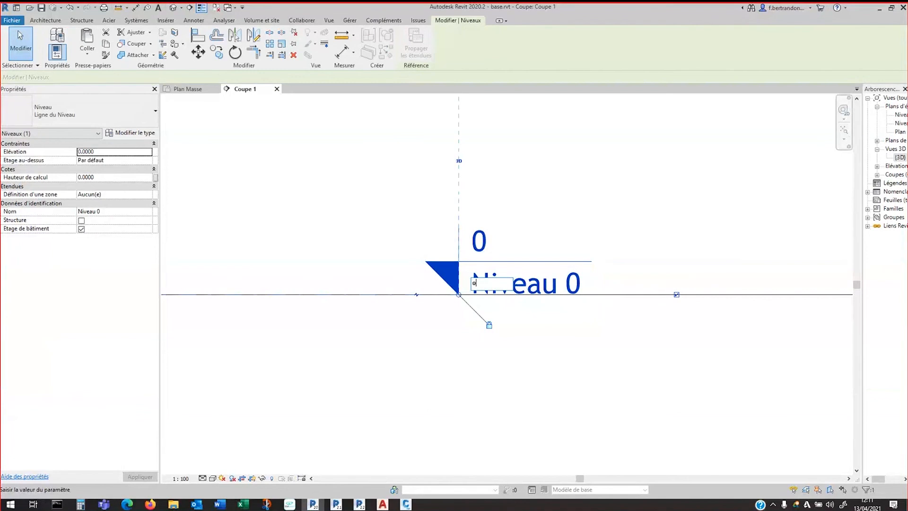
text(0)
key(BackSpace)
text(00 NGF)
click(600, 217)
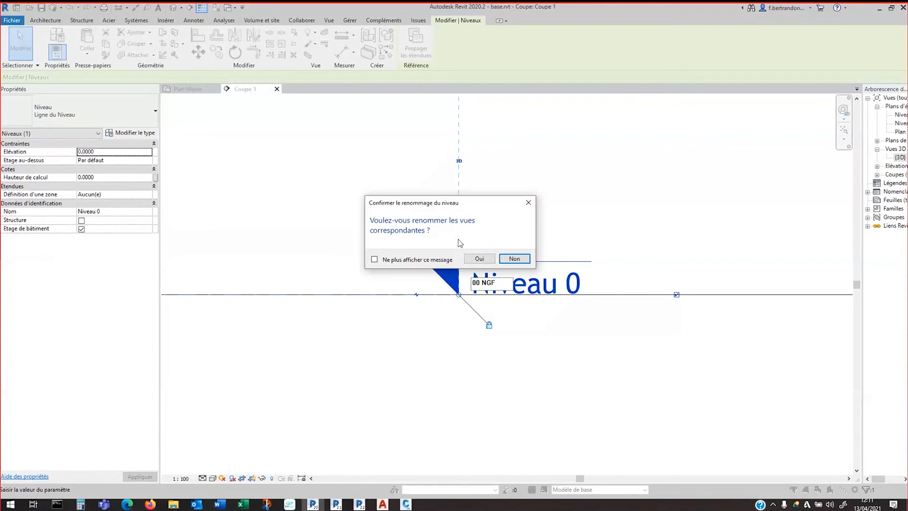
click(480, 260)
scroll(606, 211, down, 6)
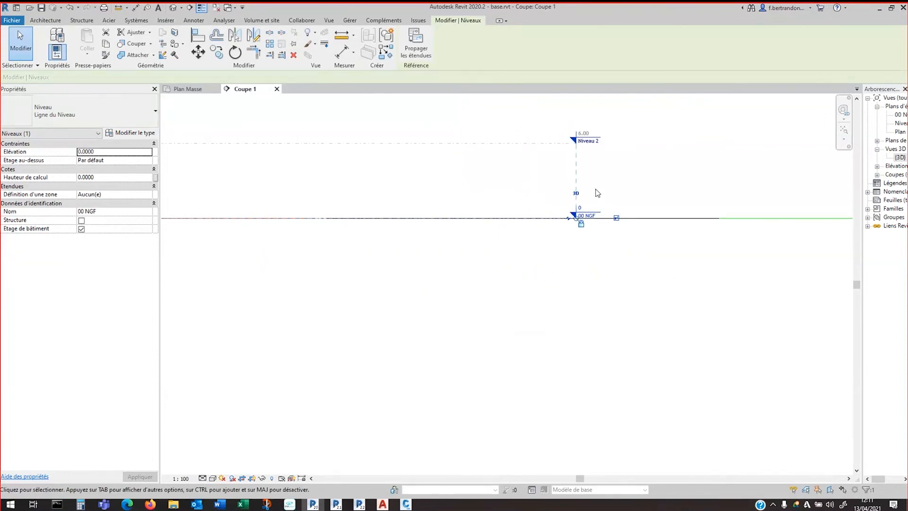
Set the elevation of the level Niveau 2 to 33 m
click(469, 155)
middle_drag(526, 167, 465, 213)
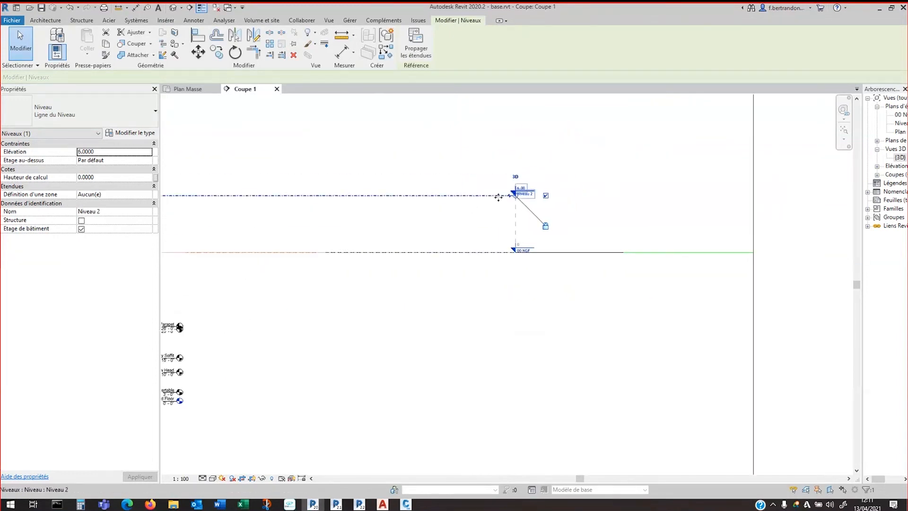
scroll(476, 194, up, 3)
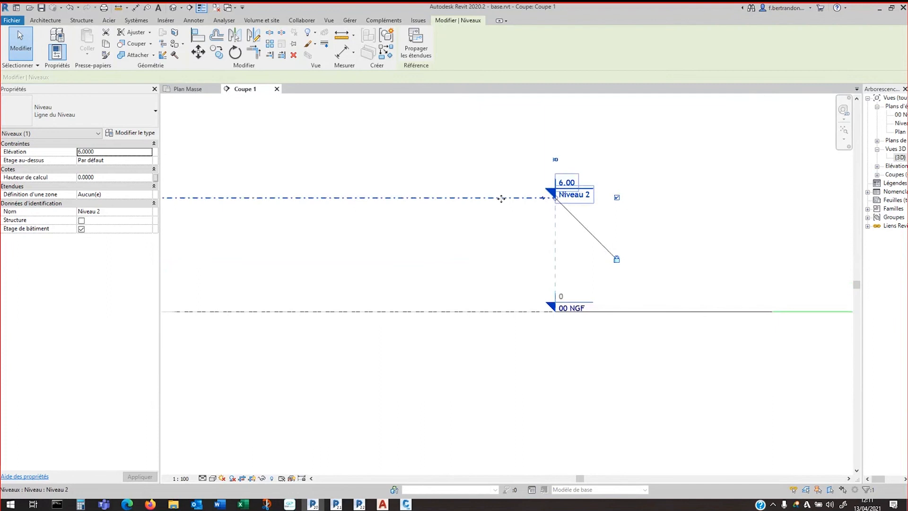
scroll(572, 184, up, 2)
click(571, 184)
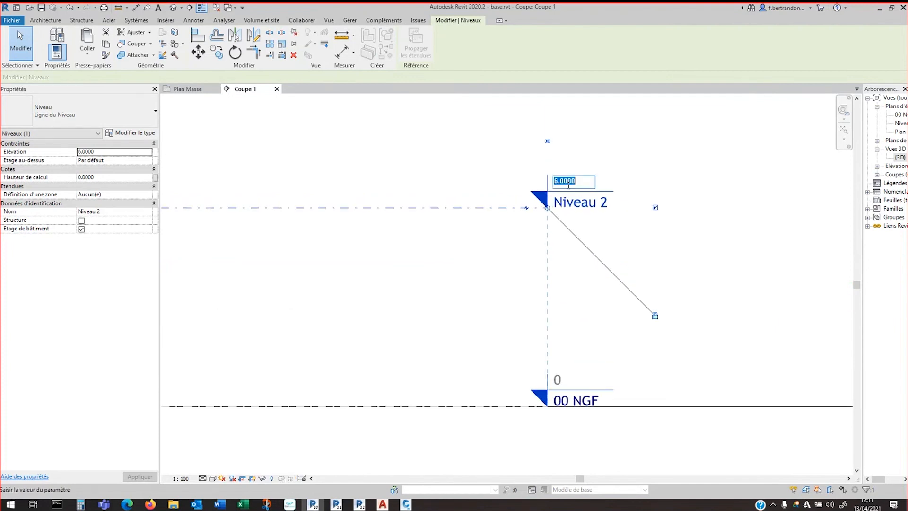
text(33)
key(Return)
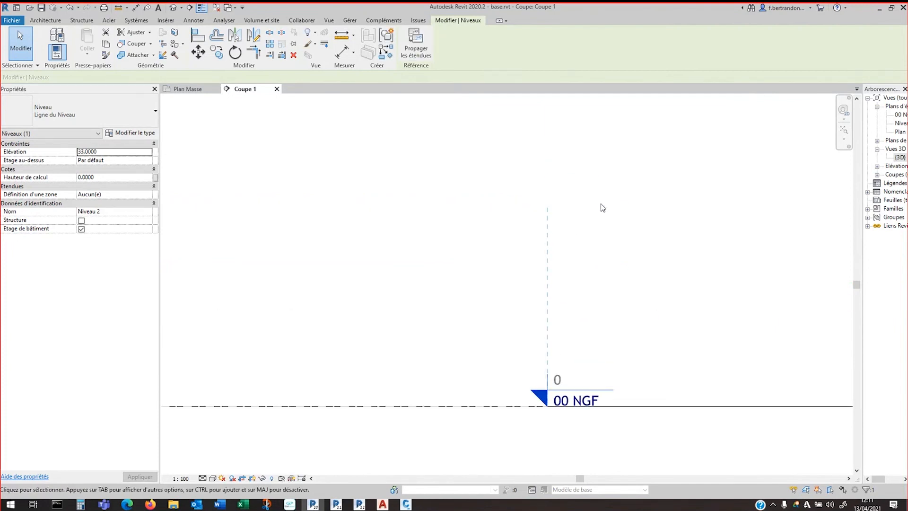
Rename the level Niveau 2 as bat 1, including its corresponding views, and deselect it
scroll(594, 199, down, 7)
middle_drag(562, 208, 513, 470)
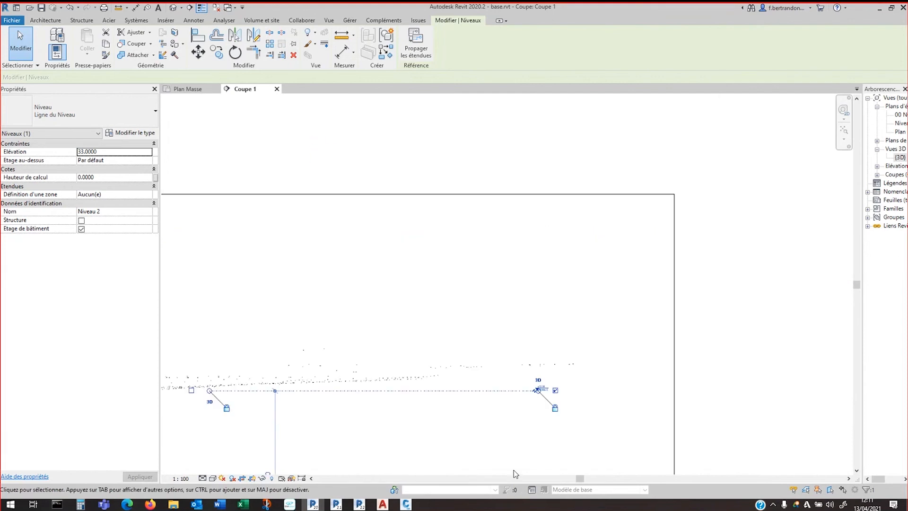
scroll(387, 421, up, 3)
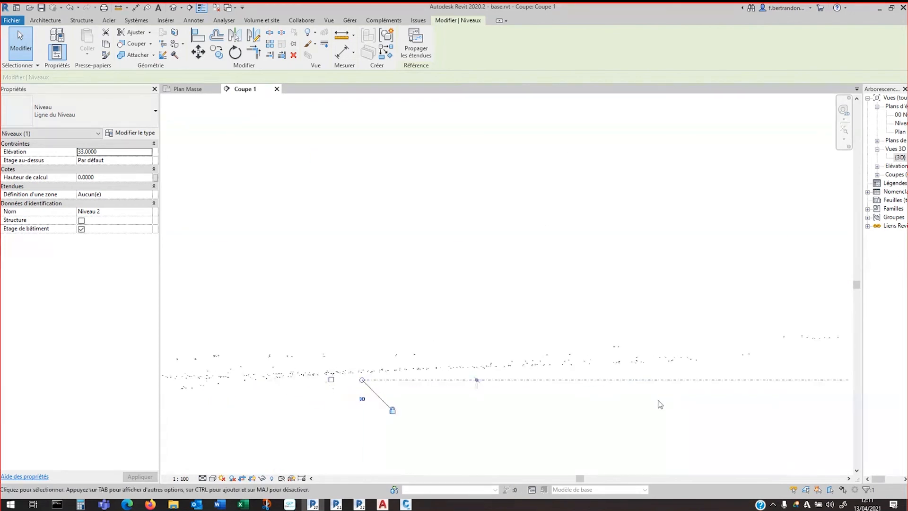
scroll(665, 353, up, 3)
click(609, 352)
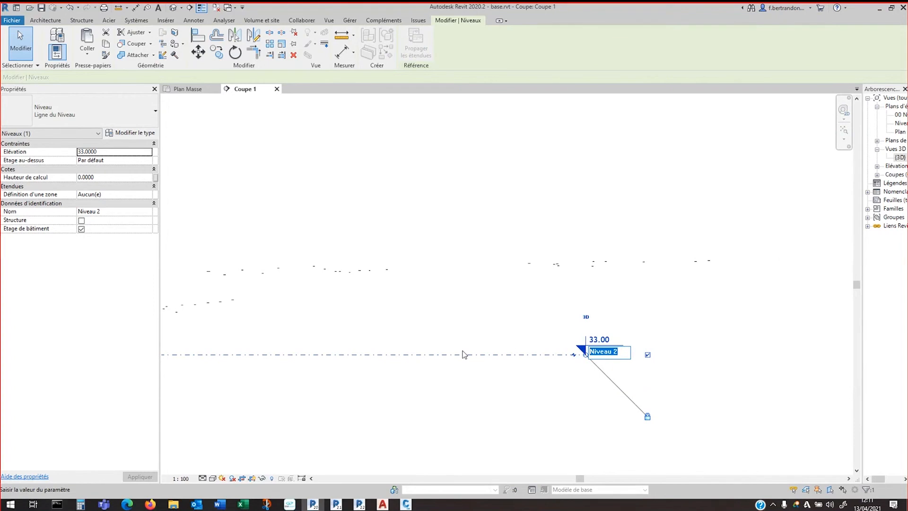
text(bat 1)
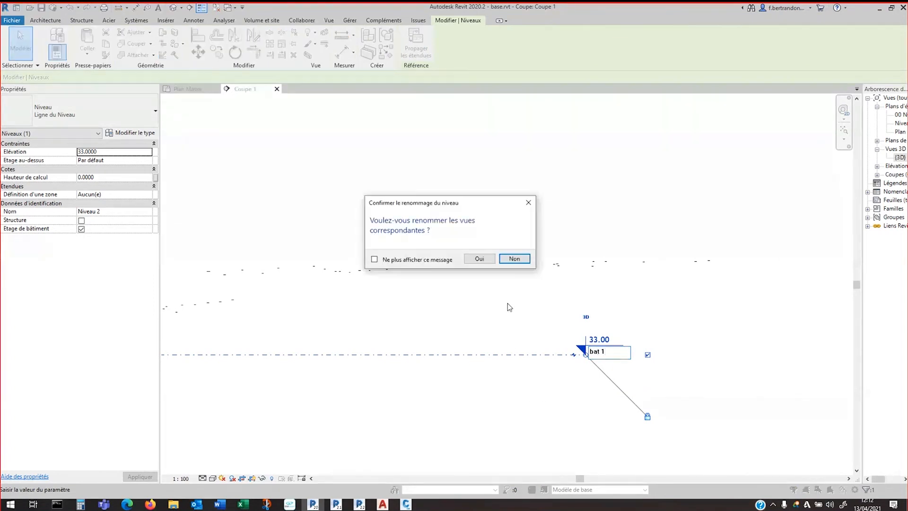
click(479, 259)
scroll(484, 275, down, 4)
scroll(484, 275, down, 5)
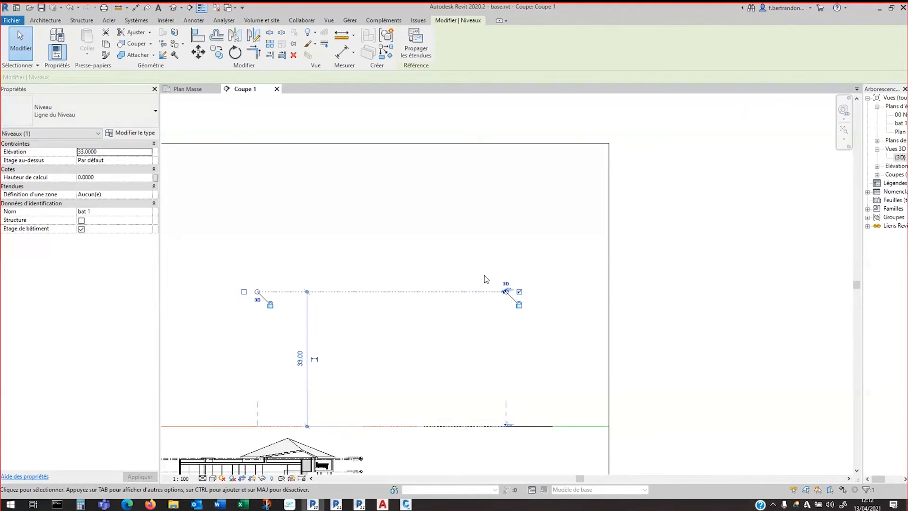
click(651, 342)
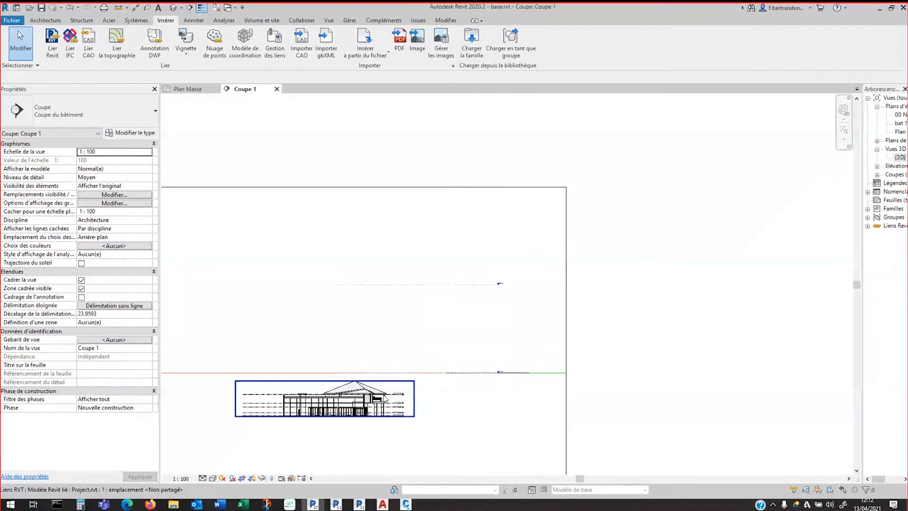
Move the linked Project.rvt building up from the end of its lowest level line onto the bat 1 level, and deselect it
middle_drag(401, 446, 509, 446)
scroll(416, 408, up, 2)
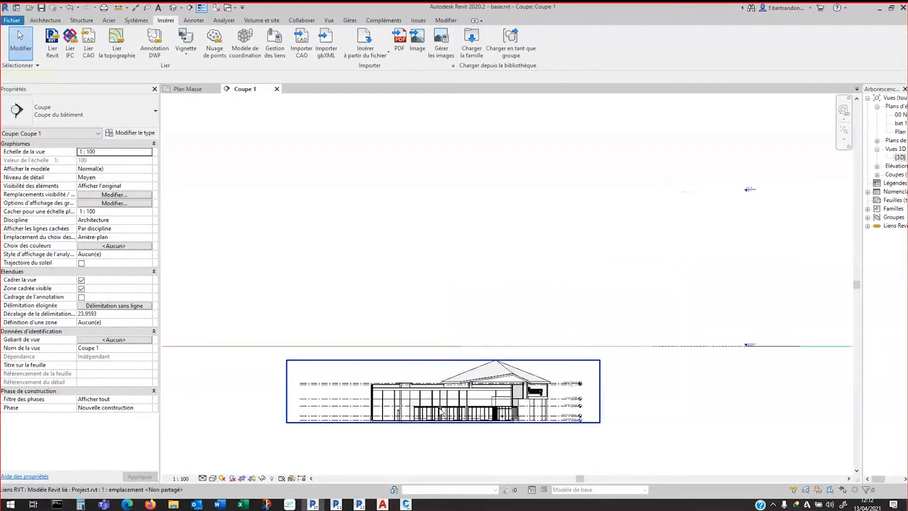
click(416, 408)
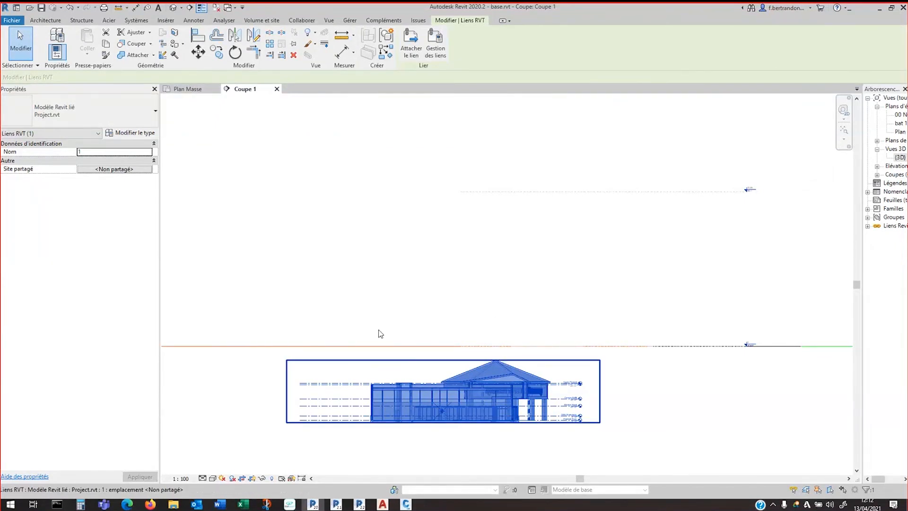
key(m)
key(v)
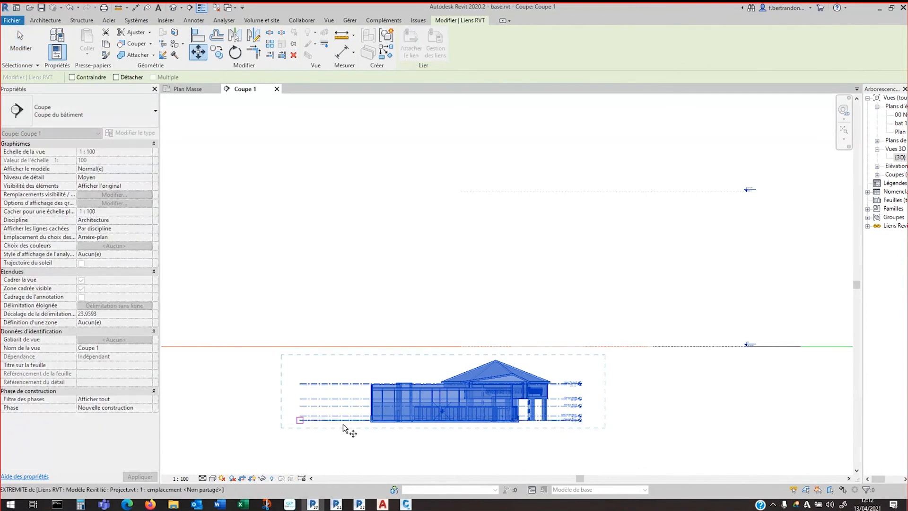
click(301, 421)
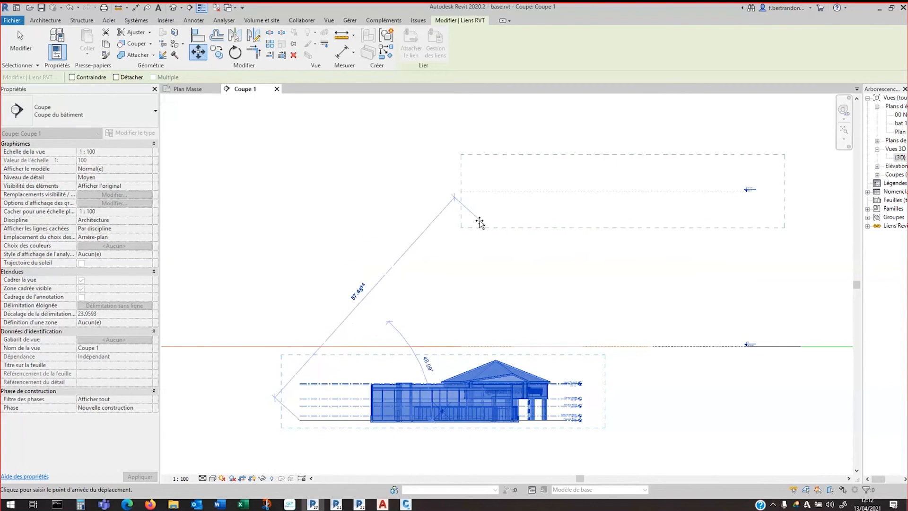
click(517, 192)
scroll(677, 229, up, 2)
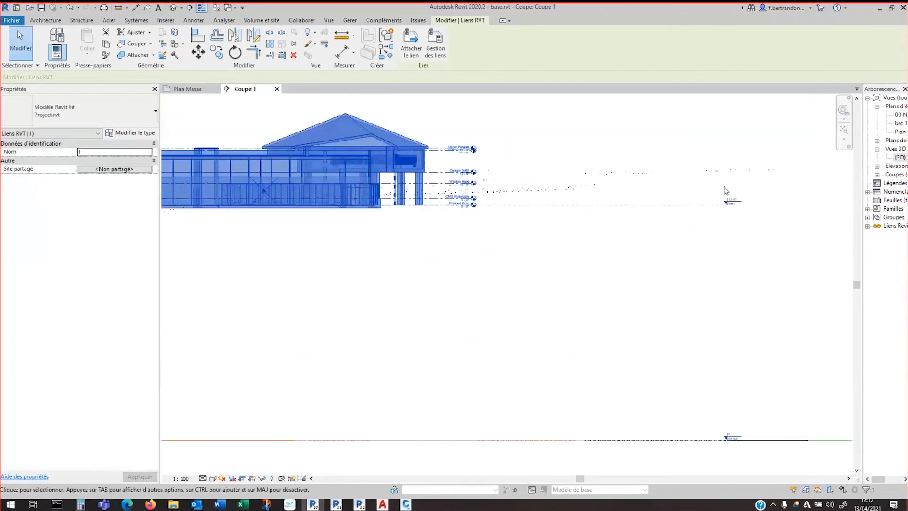
scroll(711, 201, up, 3)
scroll(711, 234, down, 3)
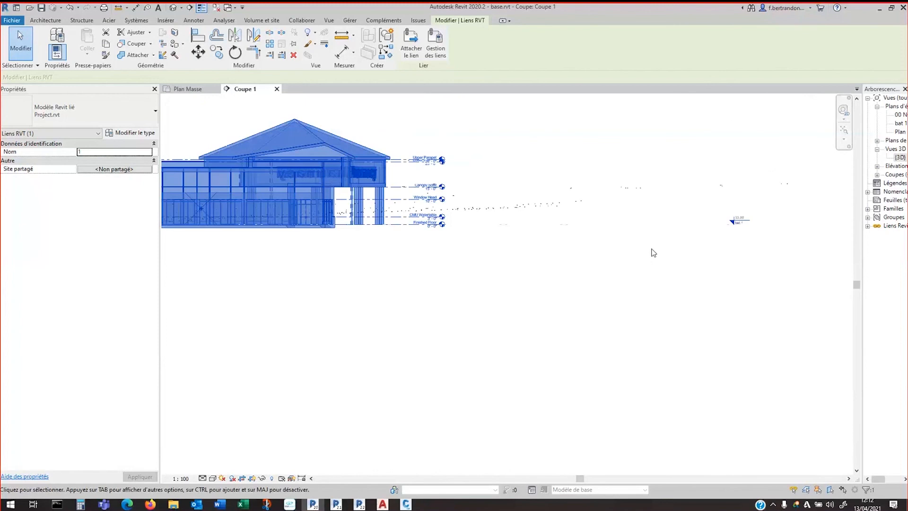
middle_drag(564, 266, 588, 275)
middle_drag(554, 308, 615, 316)
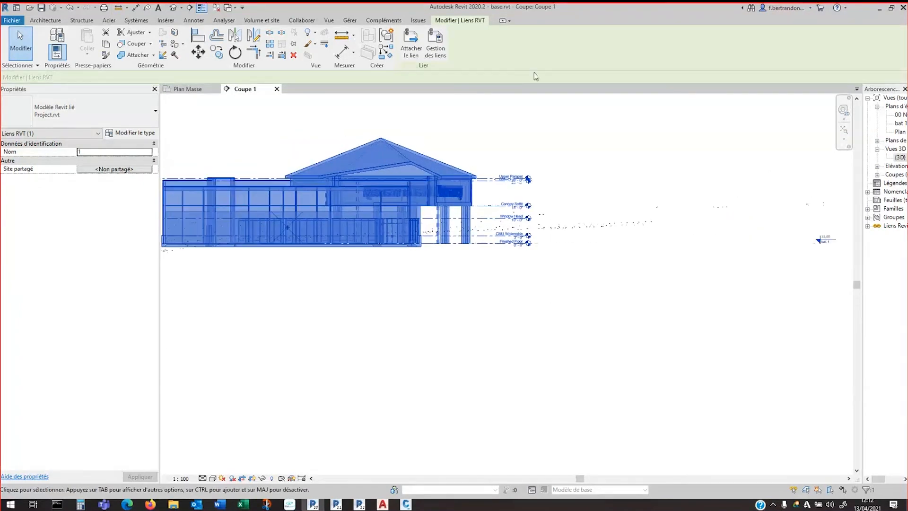
click(504, 134)
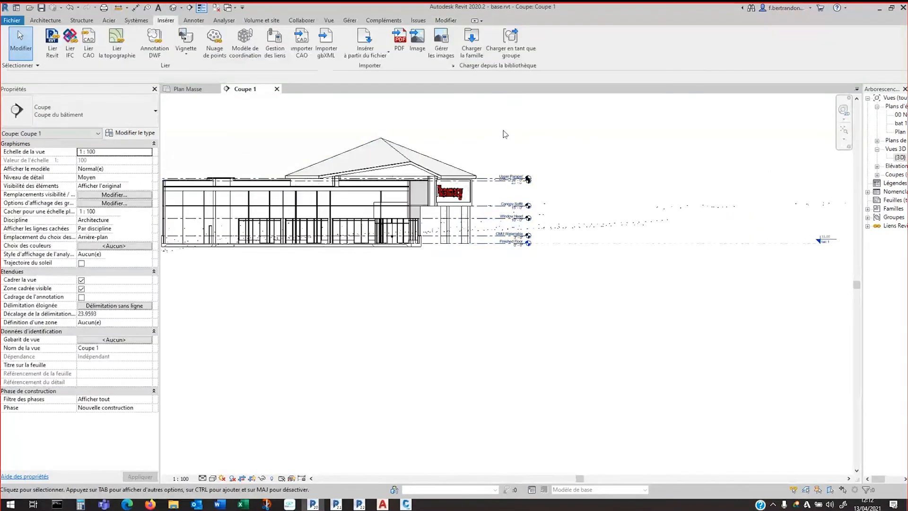
Share coordinates with the linked building by publishing the current shared coordinate system to Project.rvt at its Internal position
click(394, 149)
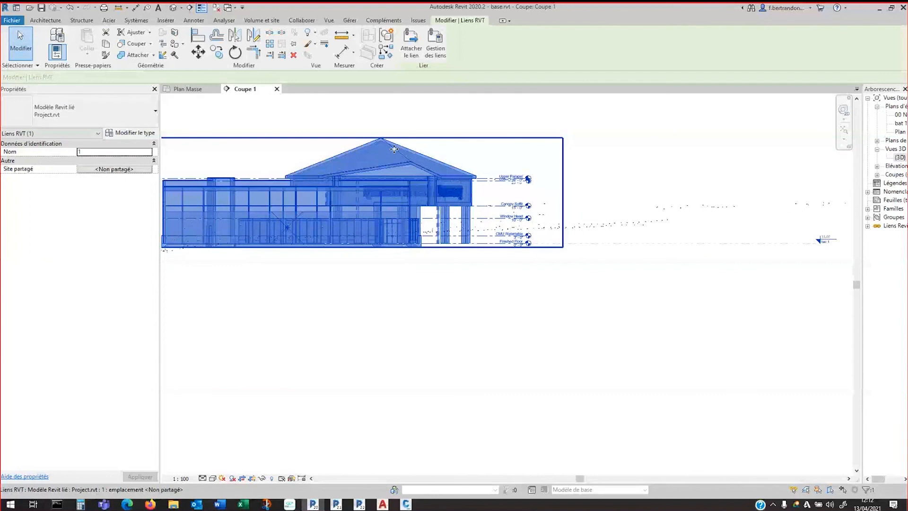
click(115, 170)
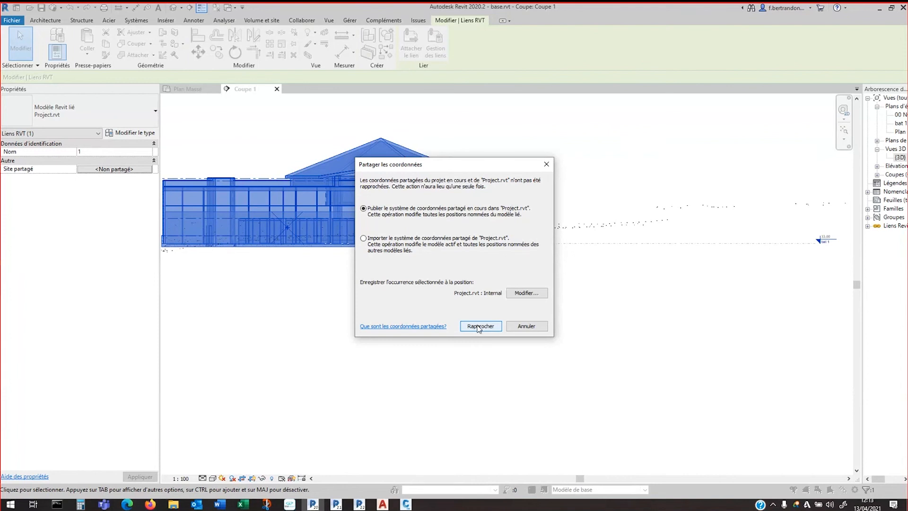
click(479, 328)
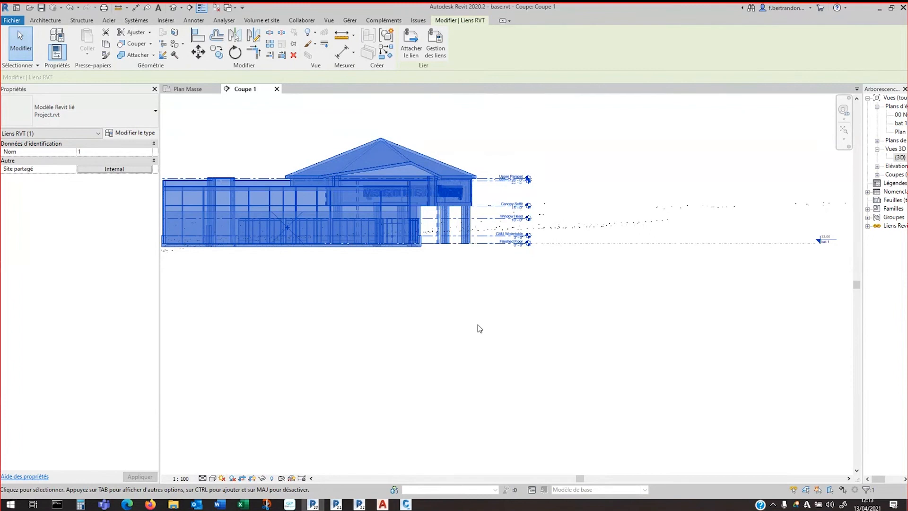
click(489, 128)
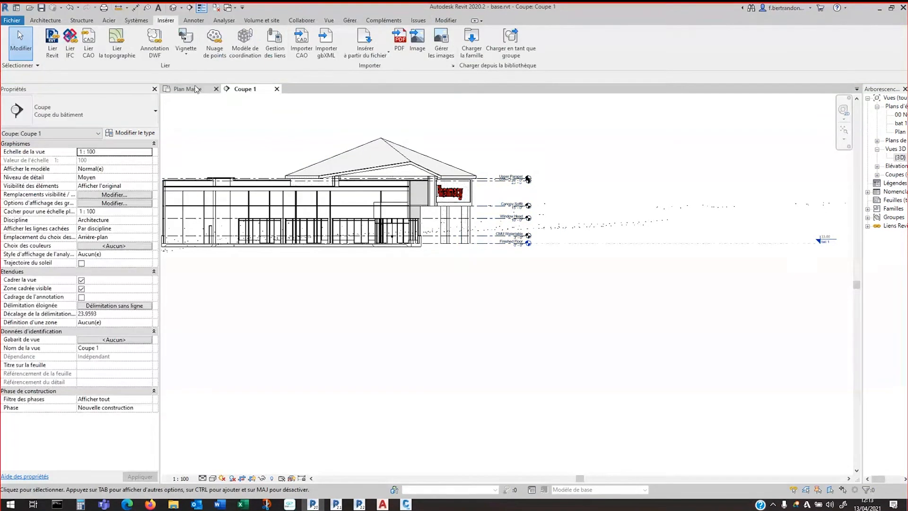
Open the Plan Masse view and examine the linked building's position and its base point on the survey
click(196, 89)
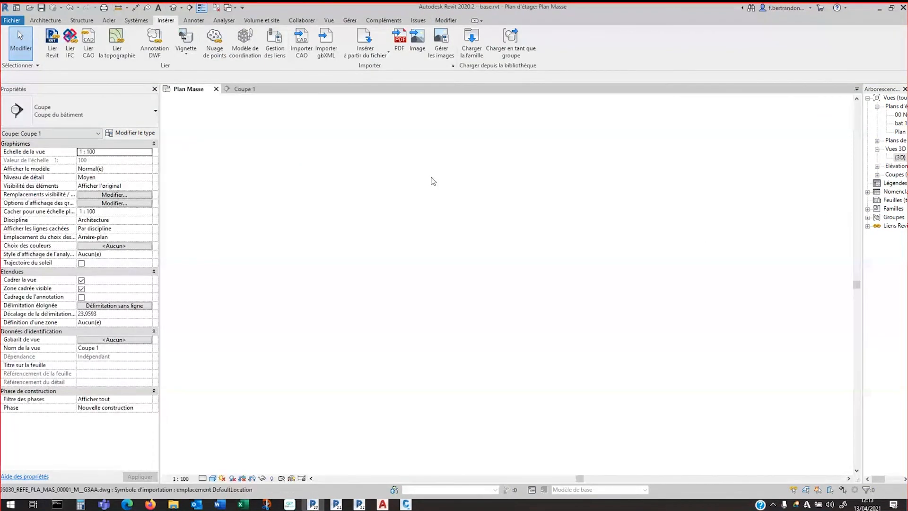
scroll(473, 303, up, 5)
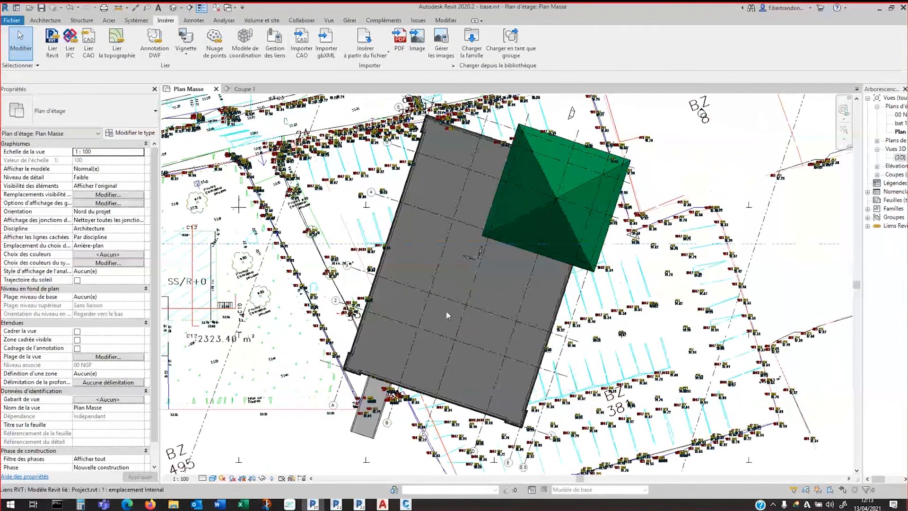
click(379, 307)
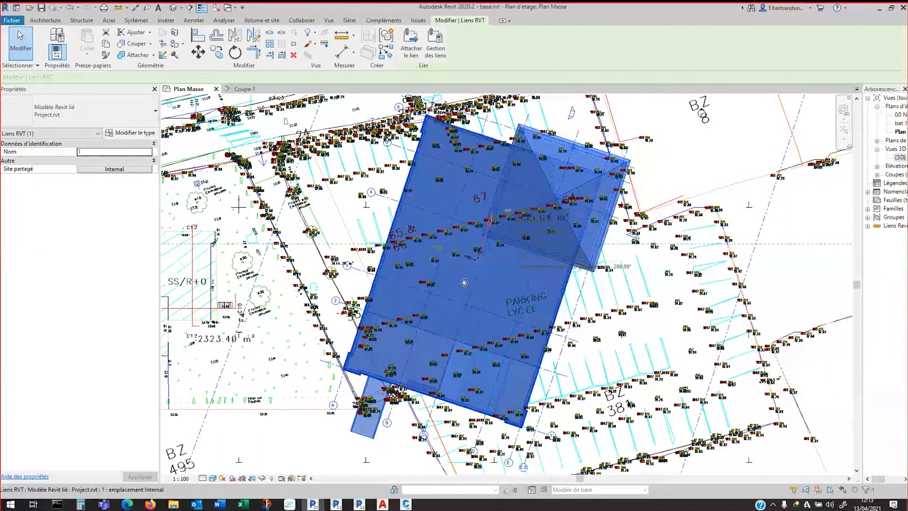
scroll(464, 283, down, 5)
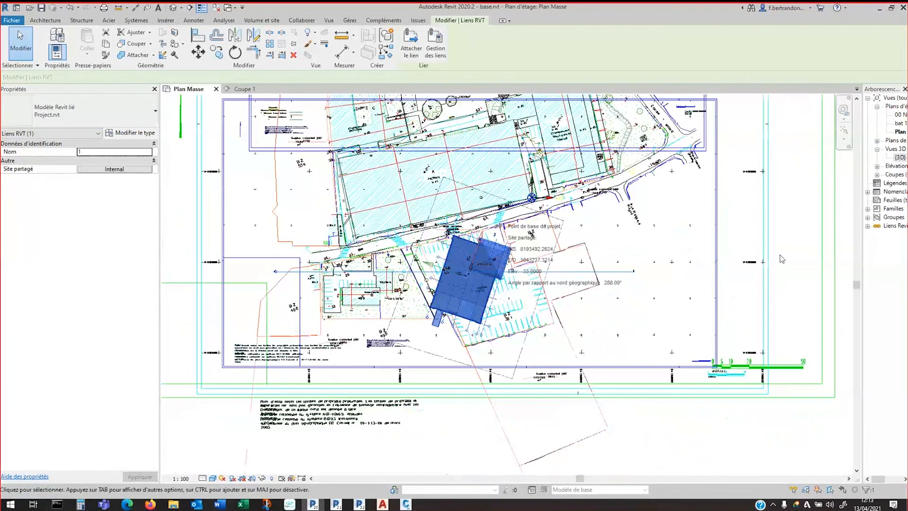
Hide the survey point element, far from the site drawing, in the Plan Masse view
middle_click(690, 450)
middle_click(690, 449)
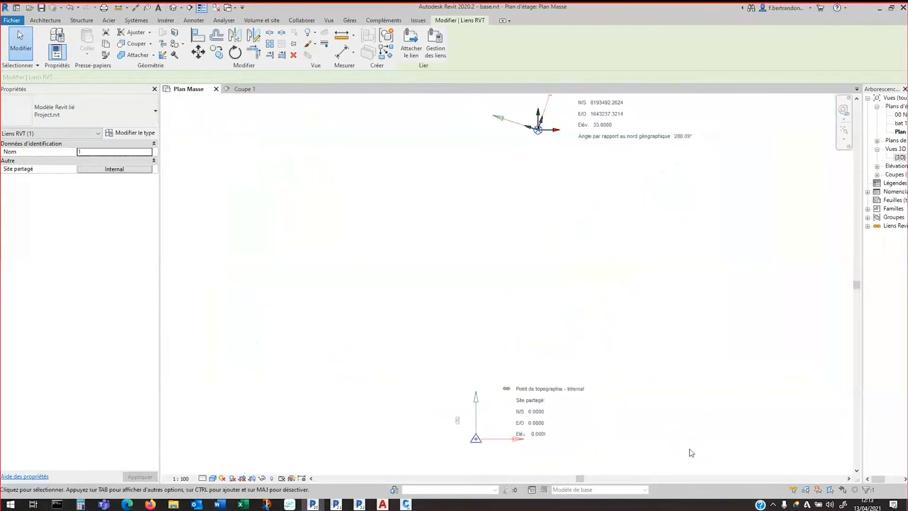
click(376, 431)
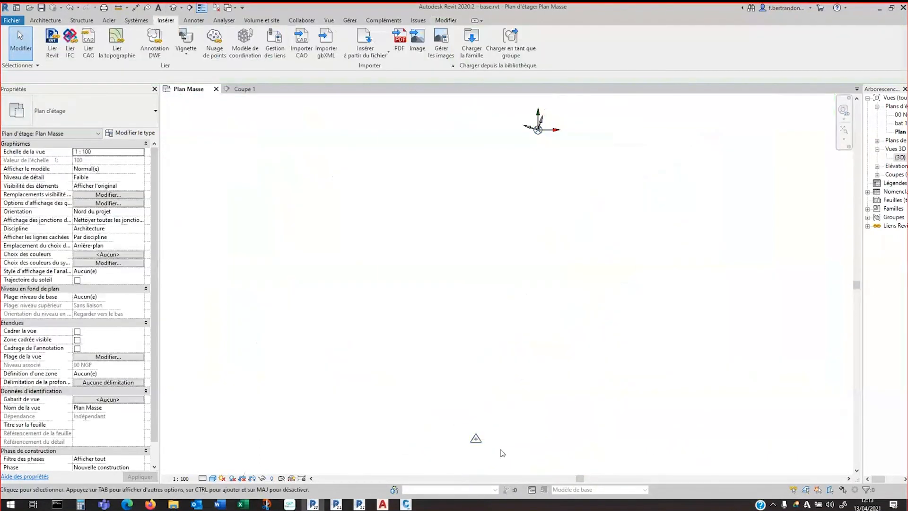
click(476, 439)
right_click(476, 440)
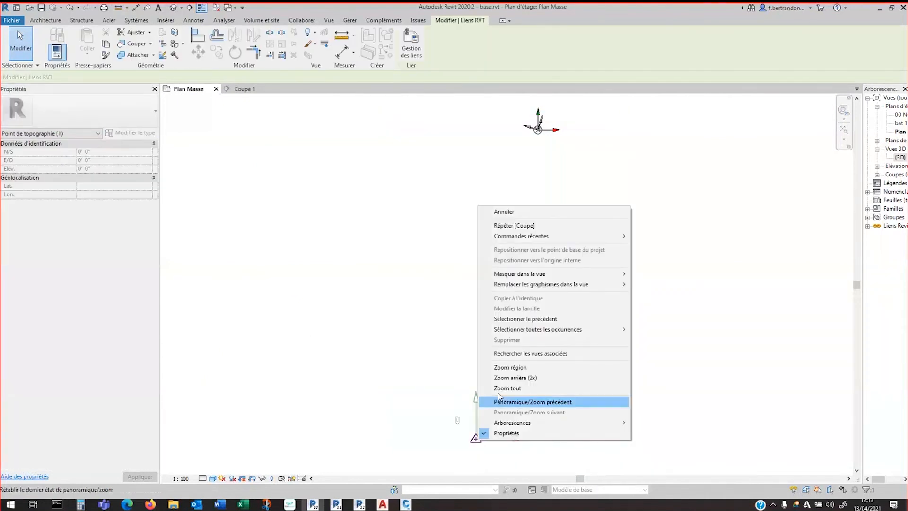
mouse_move(543, 277)
click(653, 274)
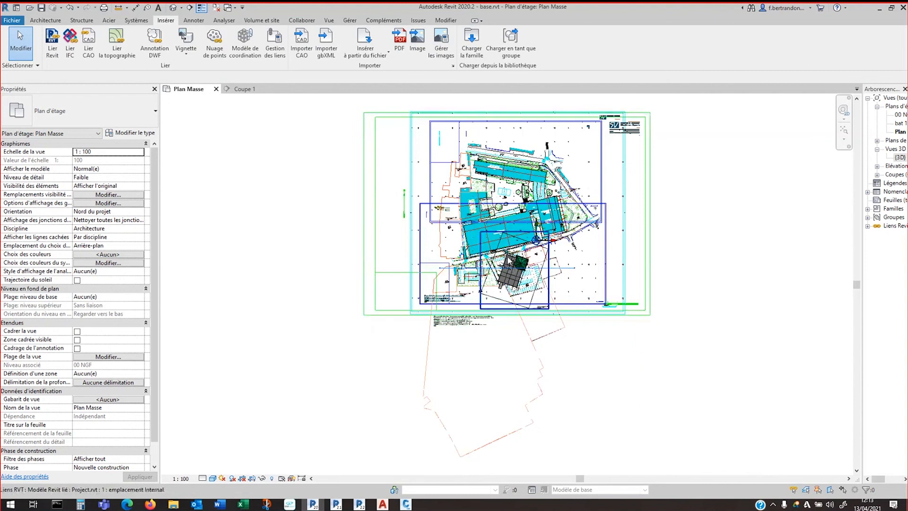
Examine the linked building's placement over the survey drawing in the Plan Masse view, and close that view
scroll(628, 386, up, 4)
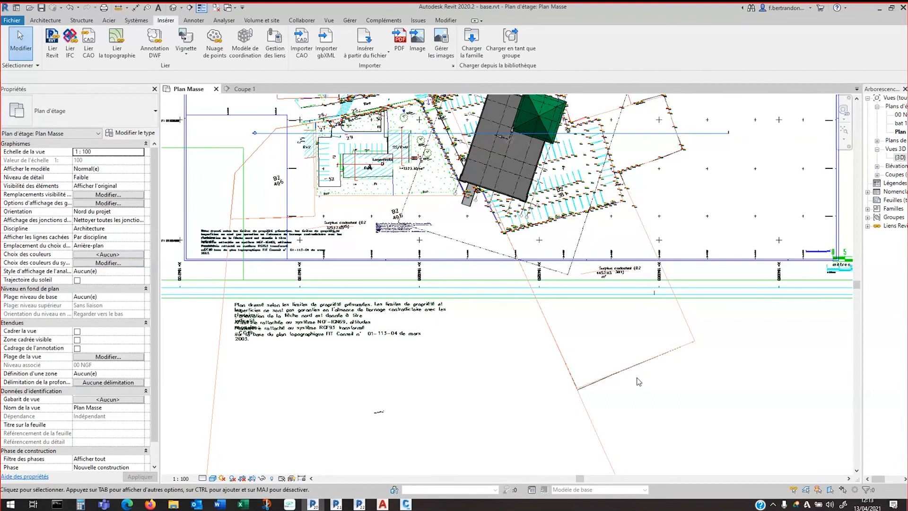
scroll(636, 377, down, 1)
scroll(636, 374, down, 2)
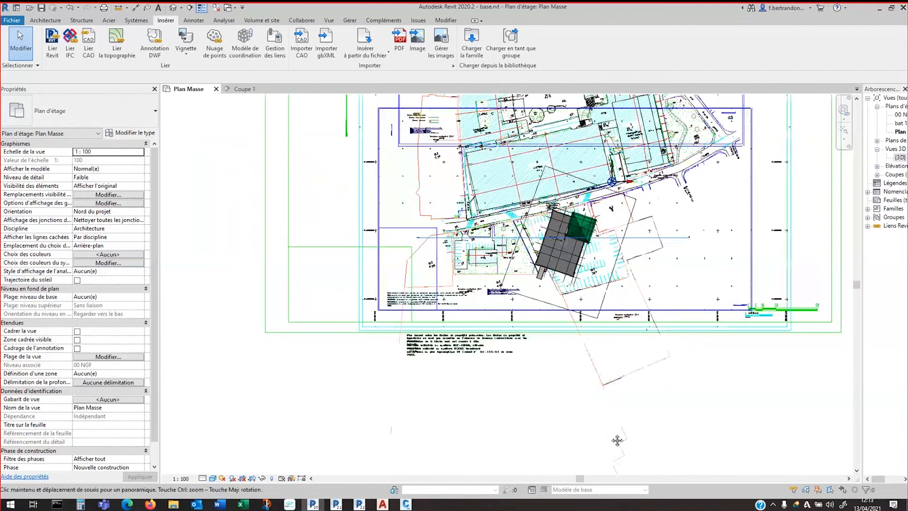
middle_drag(617, 440, 519, 501)
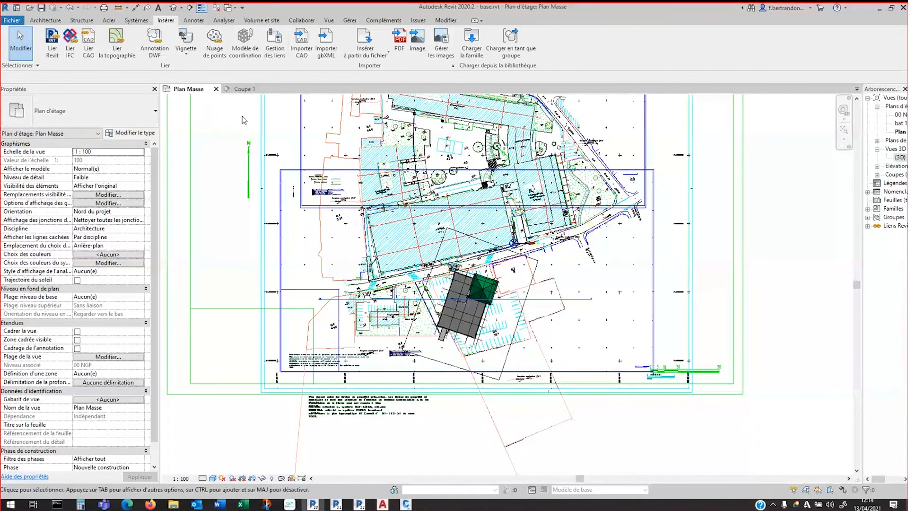
click(216, 89)
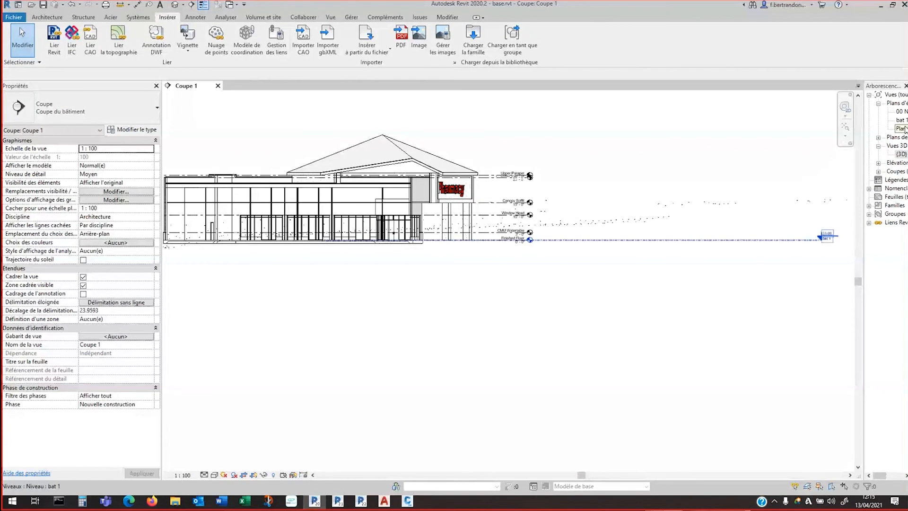
Reopen the Plan Masse view and check the project base point's coordinates and the project's location settings
double_click(902, 128)
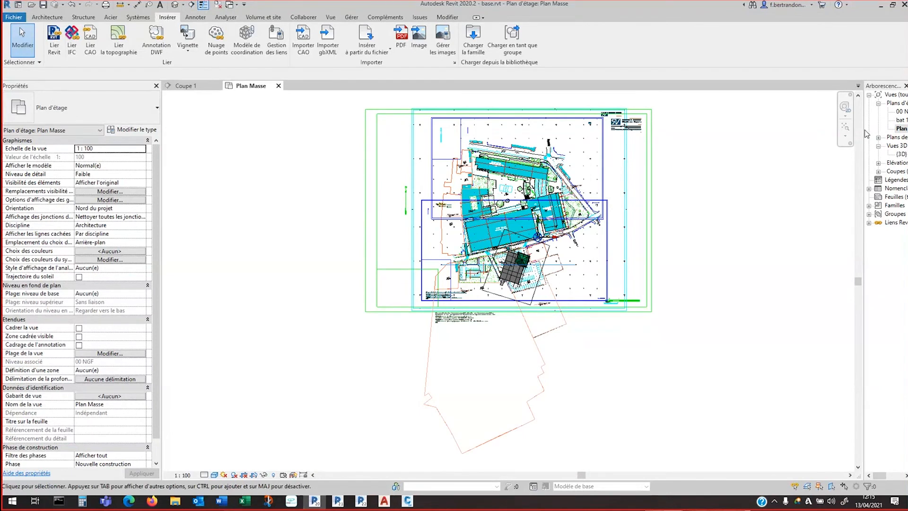
drag(864, 129, 796, 129)
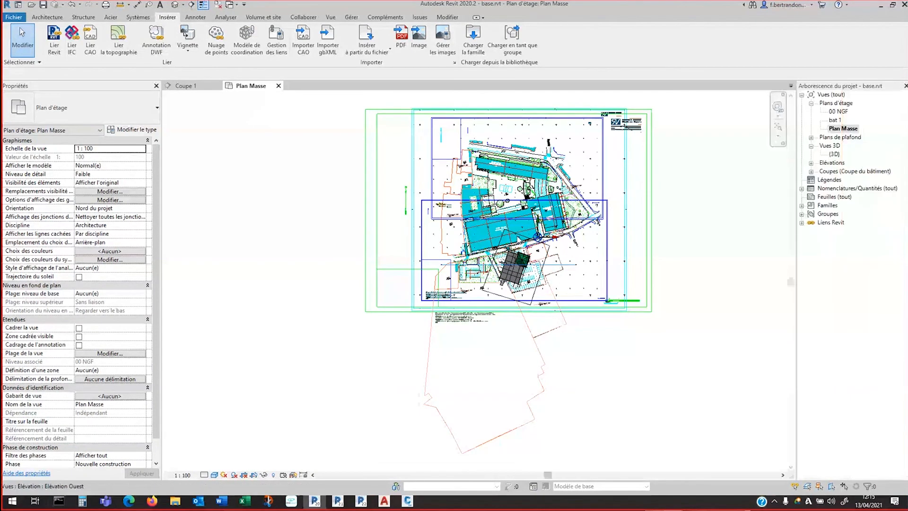
click(538, 238)
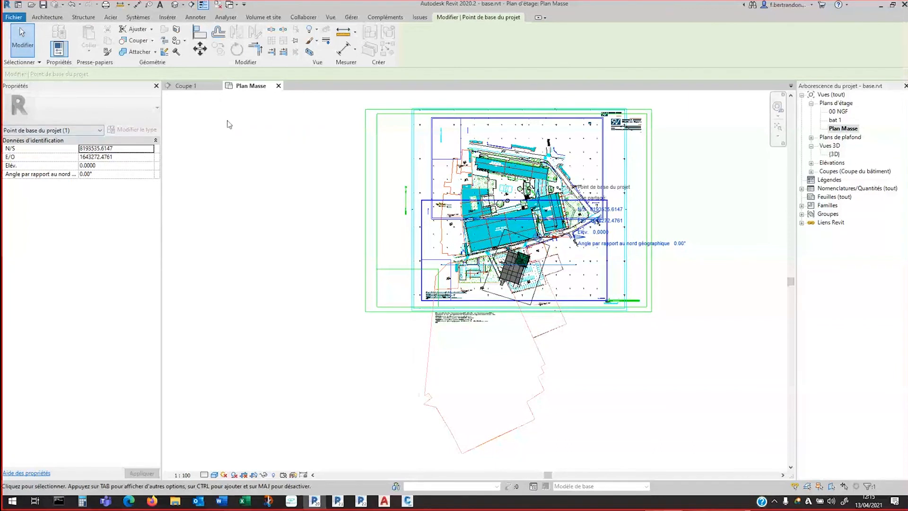
click(358, 19)
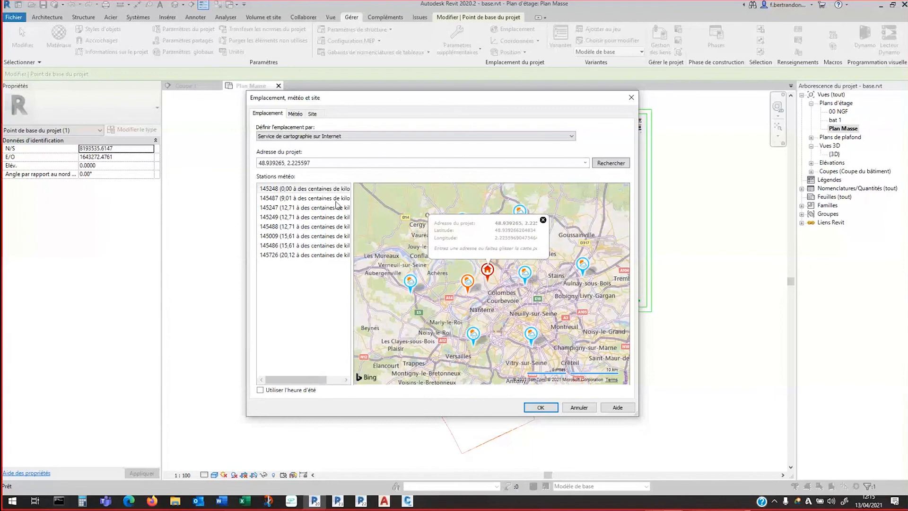
click(580, 408)
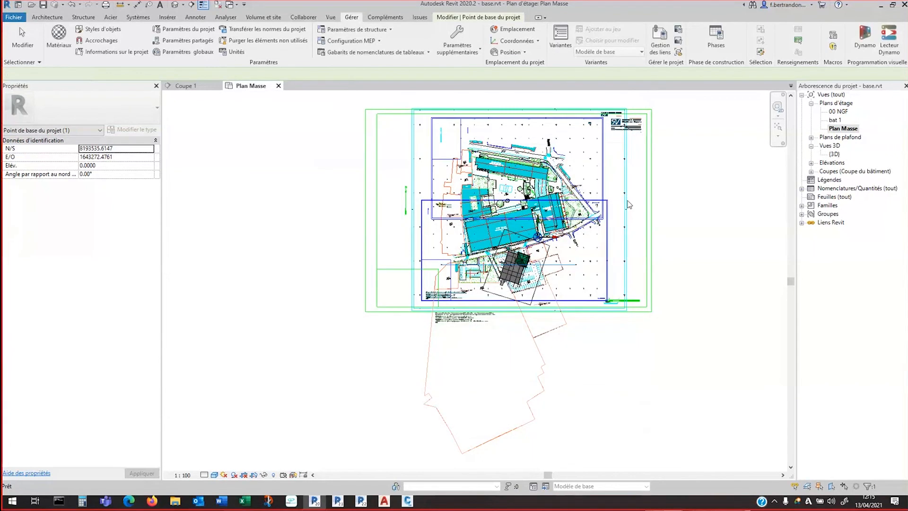
click(287, 412)
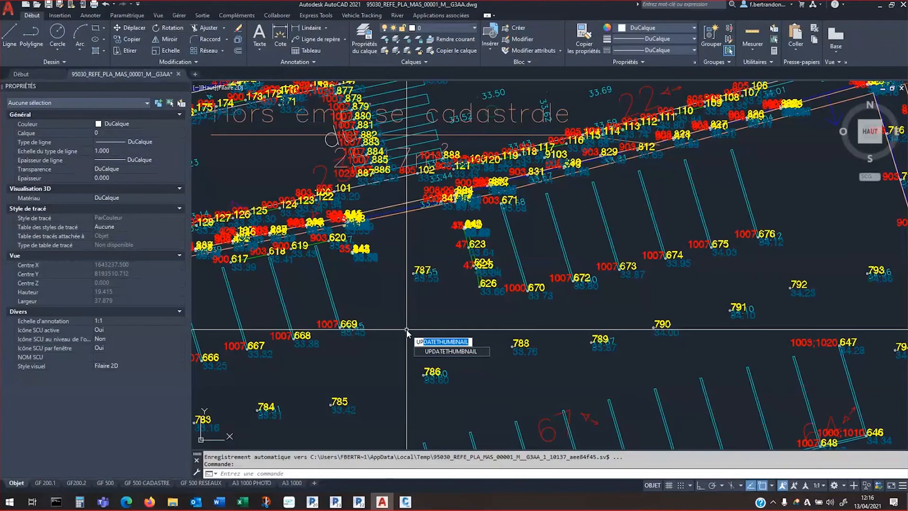
key(Return)
text(up)
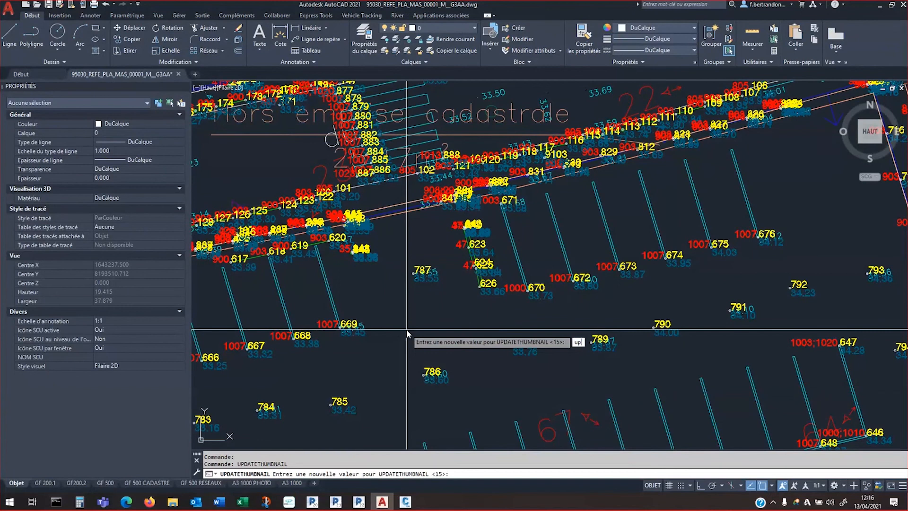
key(Escape)
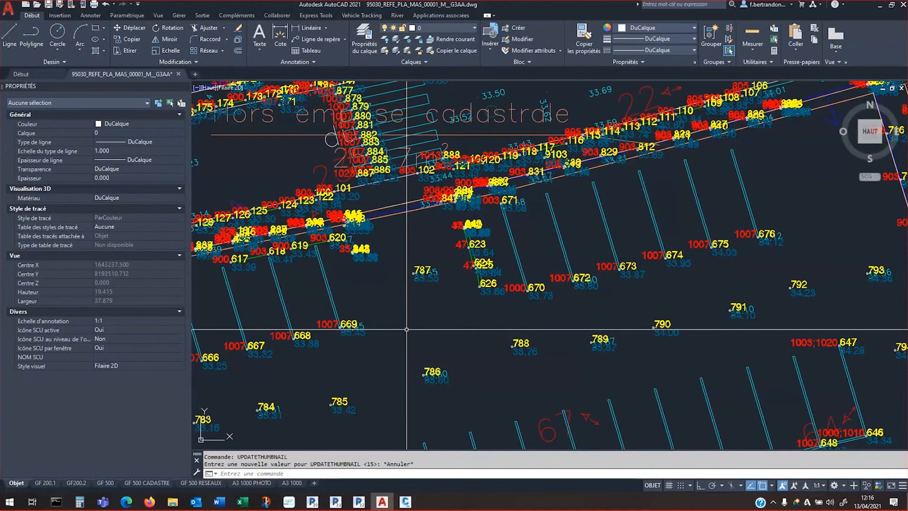
mouse_move(389, 502)
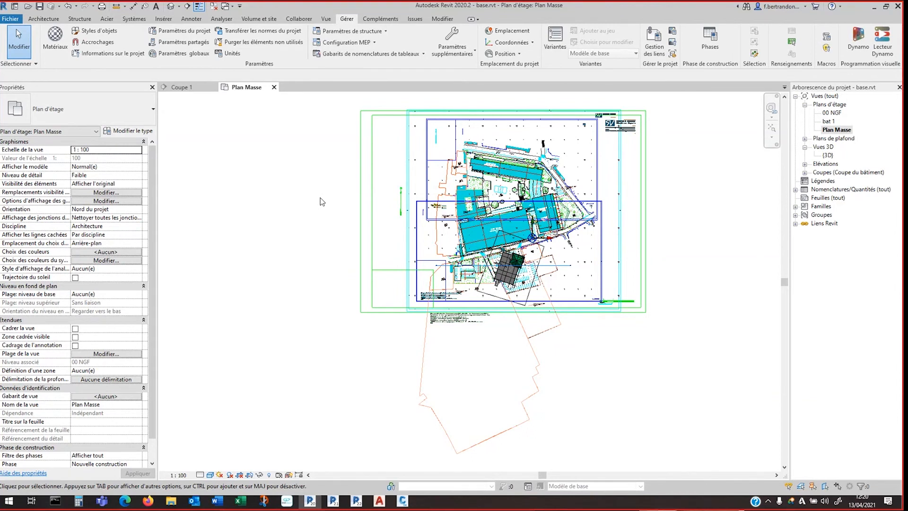
Switch to the browser, check the site's RGF93 / CC49 coordinates in The World Coordinate Converter, and search for "cadastre" in a new tab
click(125, 503)
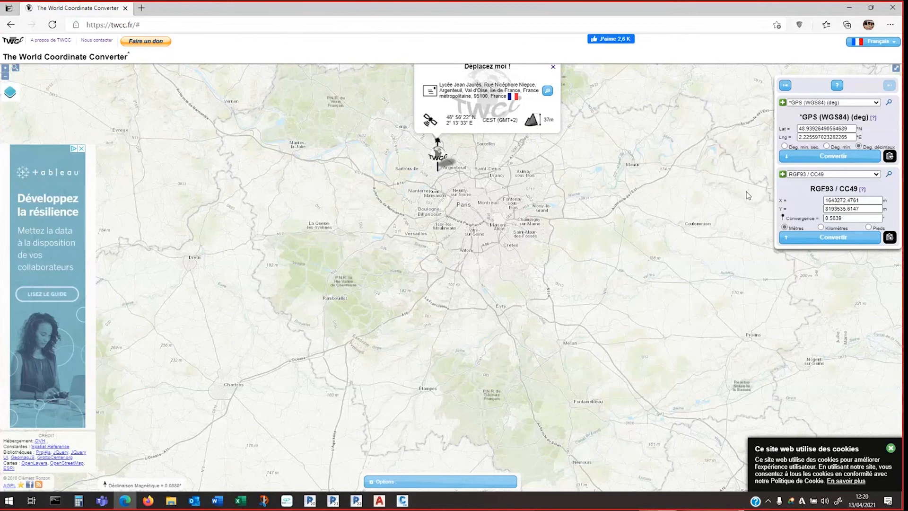
click(850, 10)
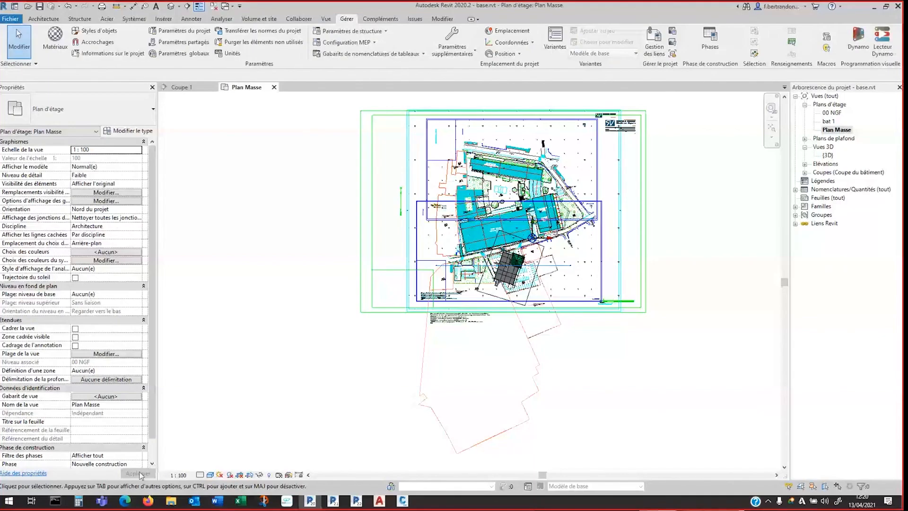
click(125, 500)
click(141, 11)
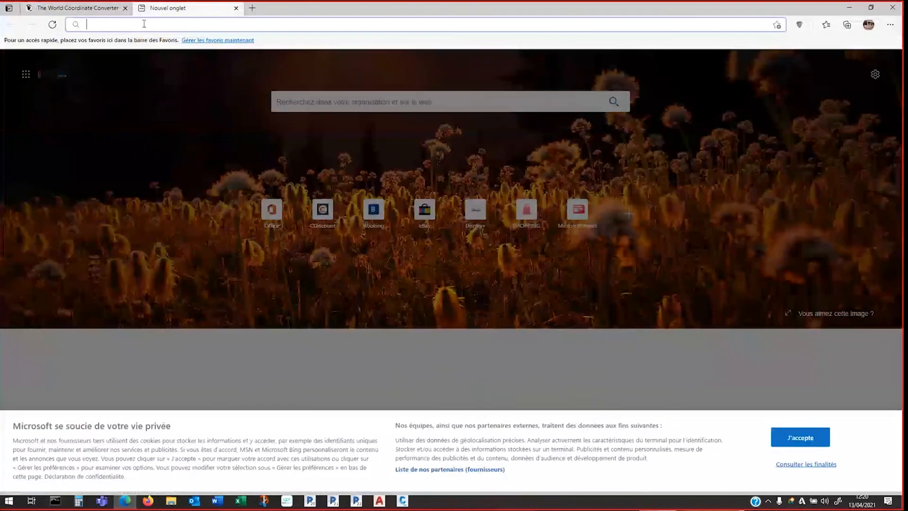
click(147, 27)
text(cadastre)
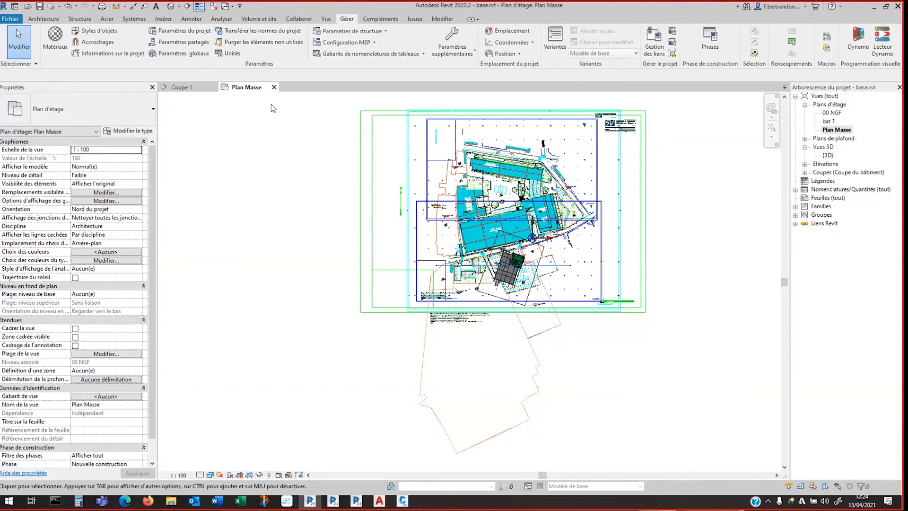
Close base.rvt, saving its changes and recording the new position in the linked Project.rvt
click(275, 86)
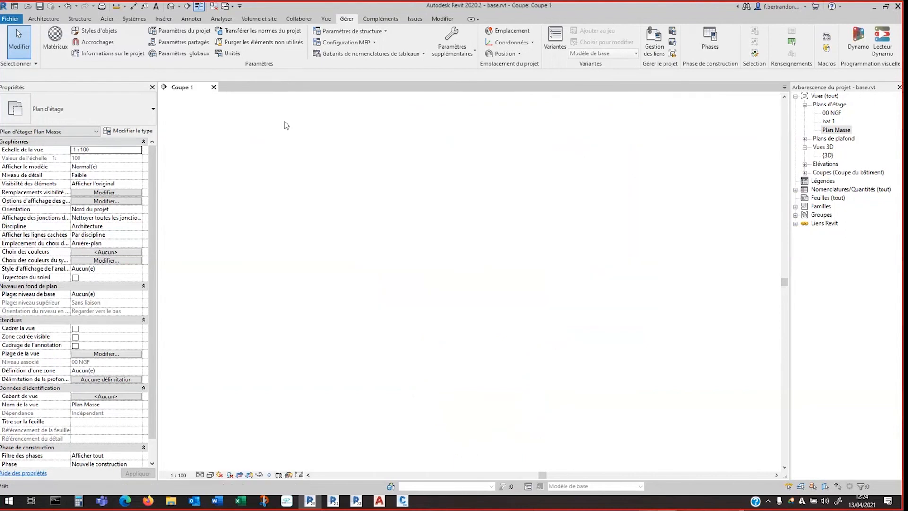
click(215, 88)
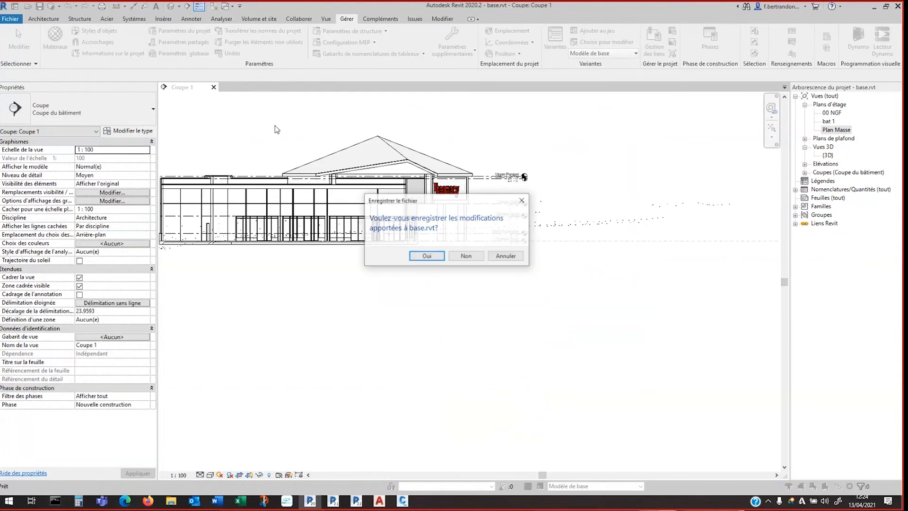
click(427, 257)
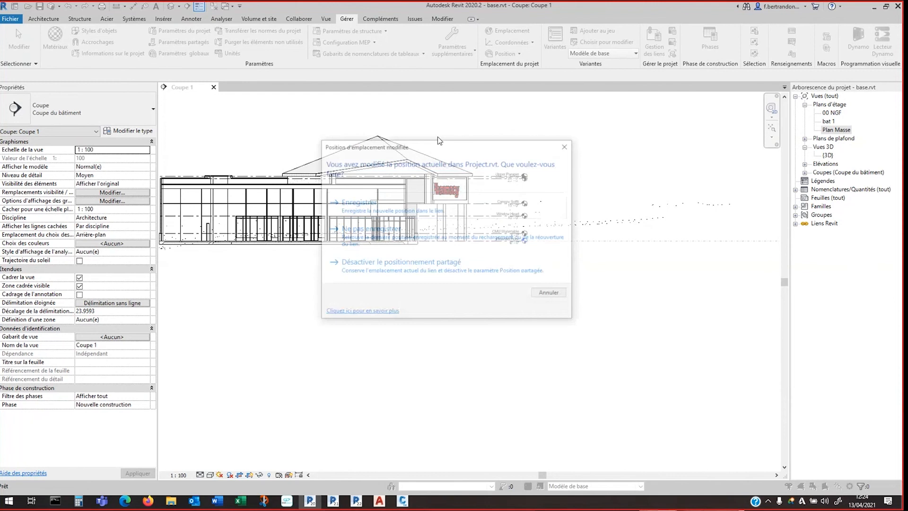
click(388, 208)
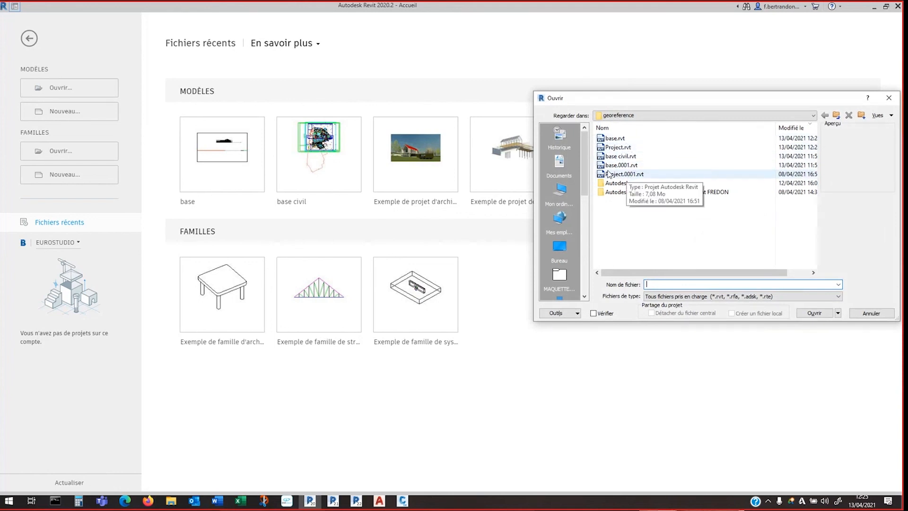
Open Project.rvt from the georeference folder and display the Finished Floor level line in its Building Section view
click(613, 148)
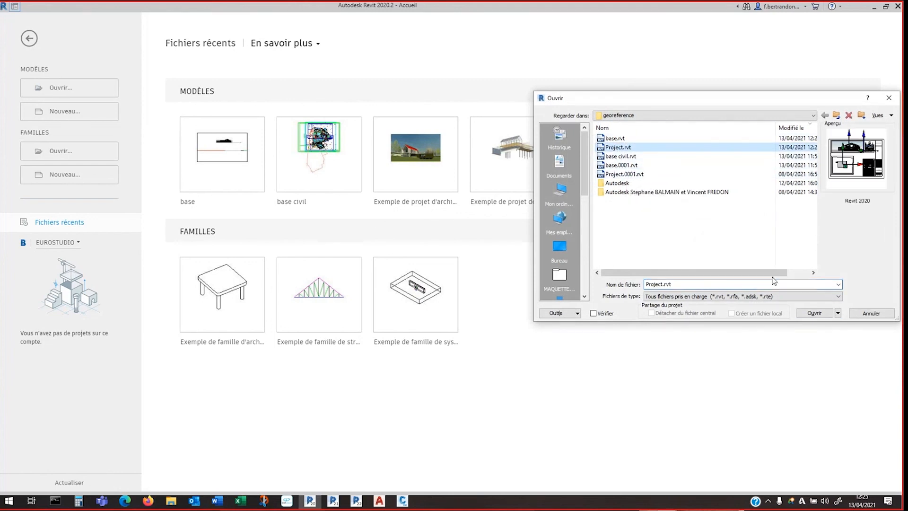
click(814, 314)
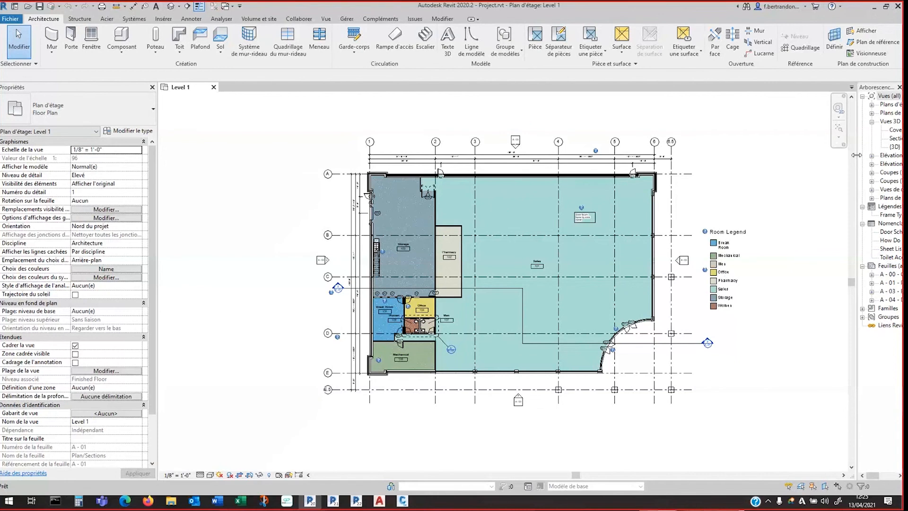
drag(860, 160, 783, 161)
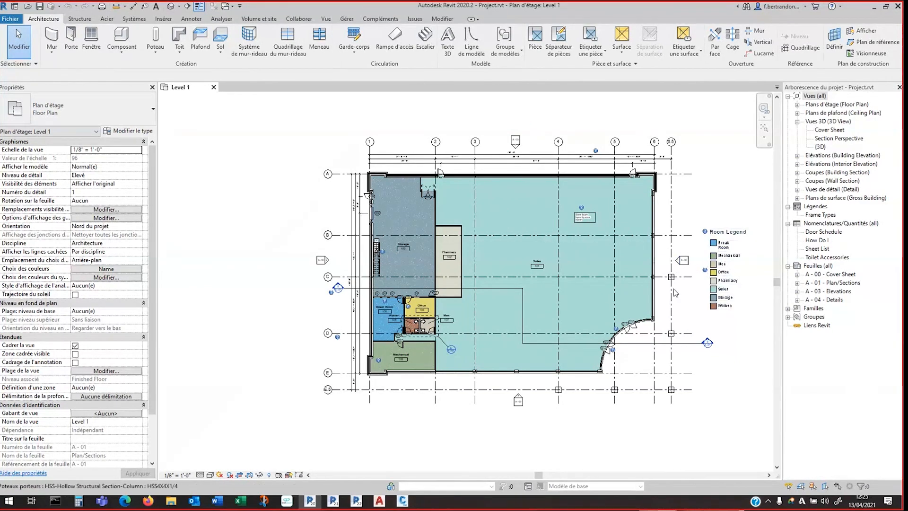
double_click(707, 342)
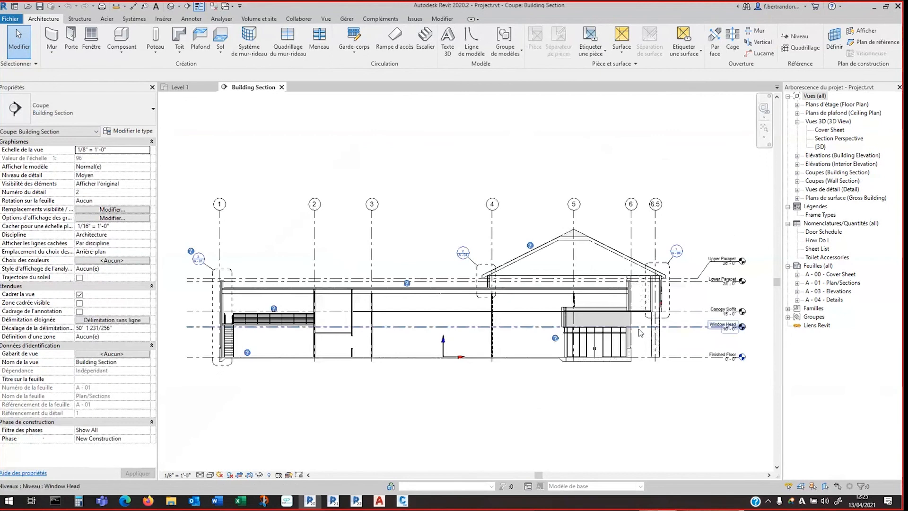
scroll(627, 340, up, 4)
scroll(628, 340, up, 4)
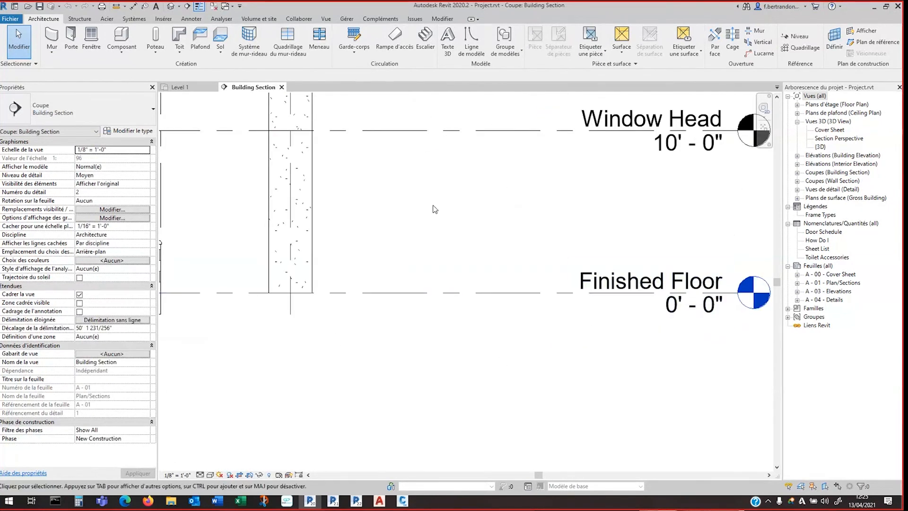
Place a spot elevation with a bent leader on the Finished Floor level line in the Building Section view
click(192, 20)
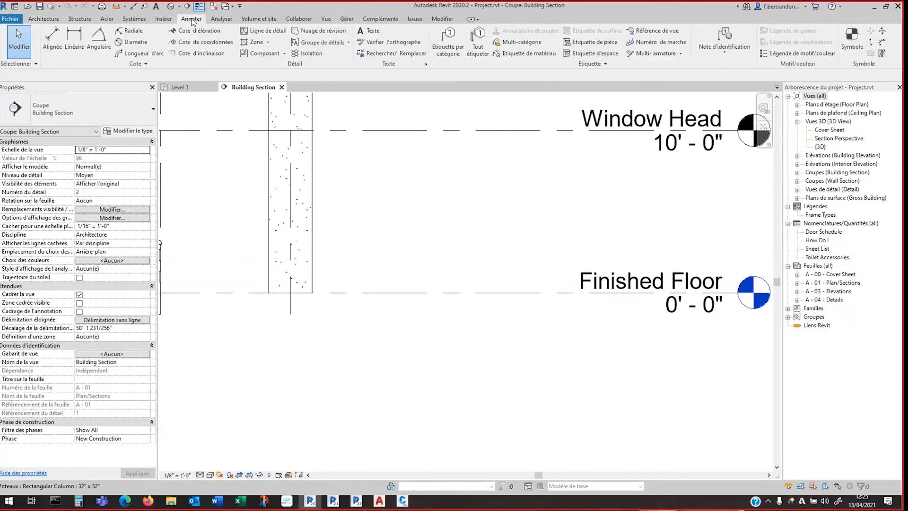
click(197, 35)
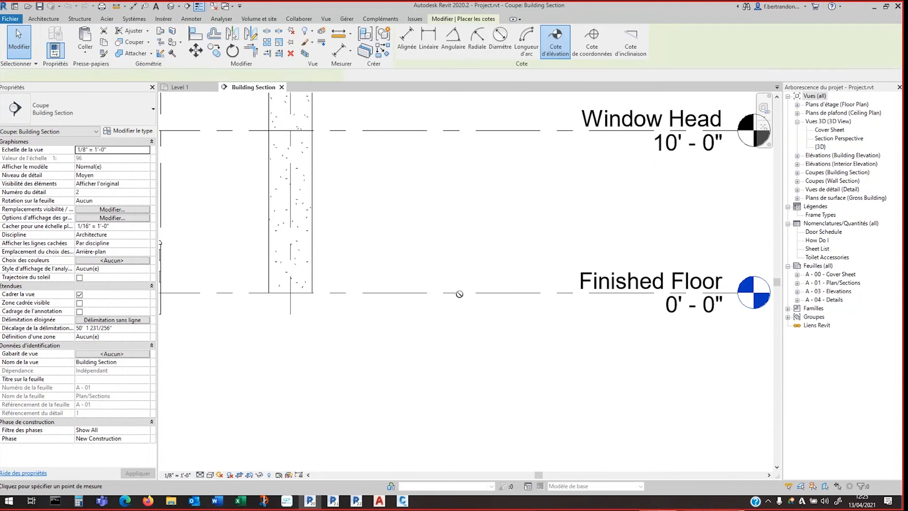
click(427, 292)
click(462, 230)
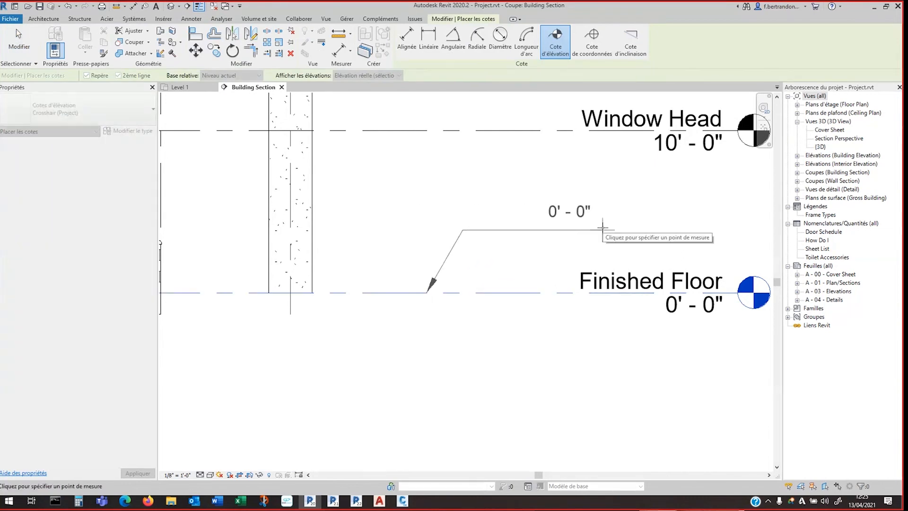
click(589, 227)
key(Escape)
key(Escape)
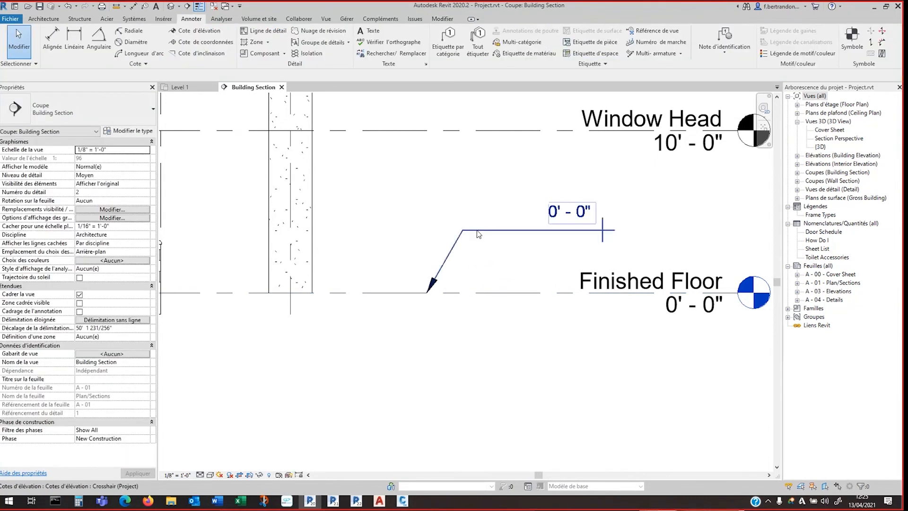
Set the elevation base of the Finished Floor spot elevation's Crosshair (Project) type to Point de topographie
click(479, 230)
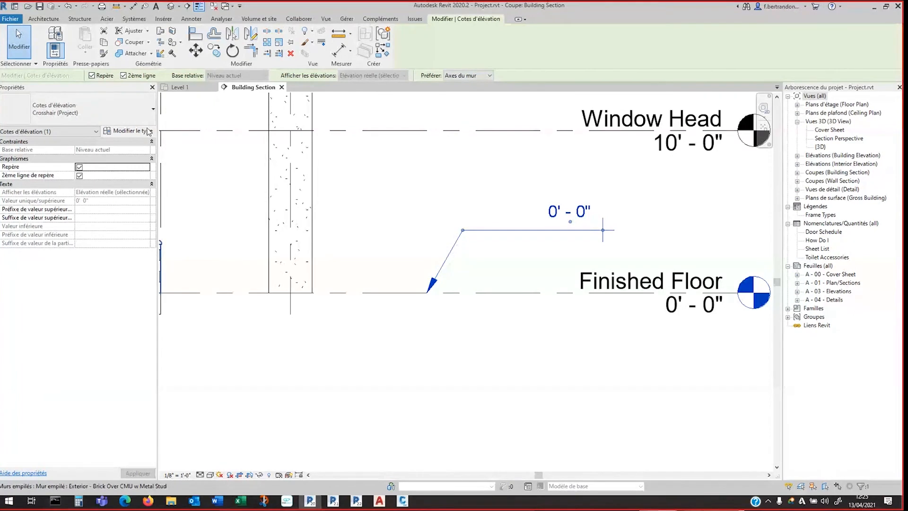
click(84, 107)
click(84, 107)
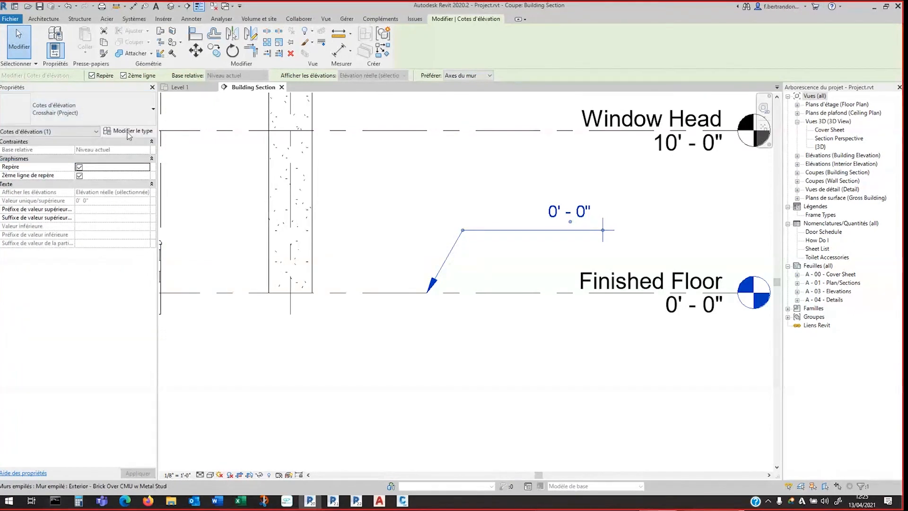
click(127, 131)
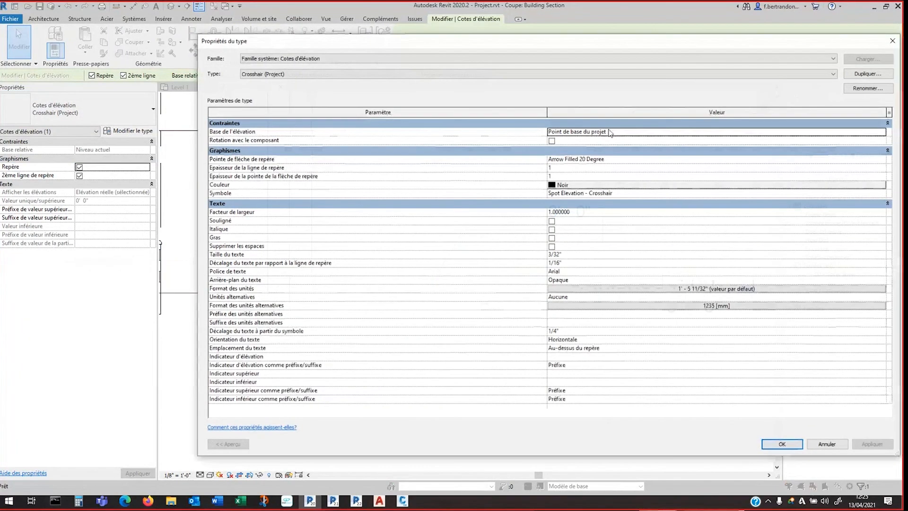
click(882, 136)
click(882, 133)
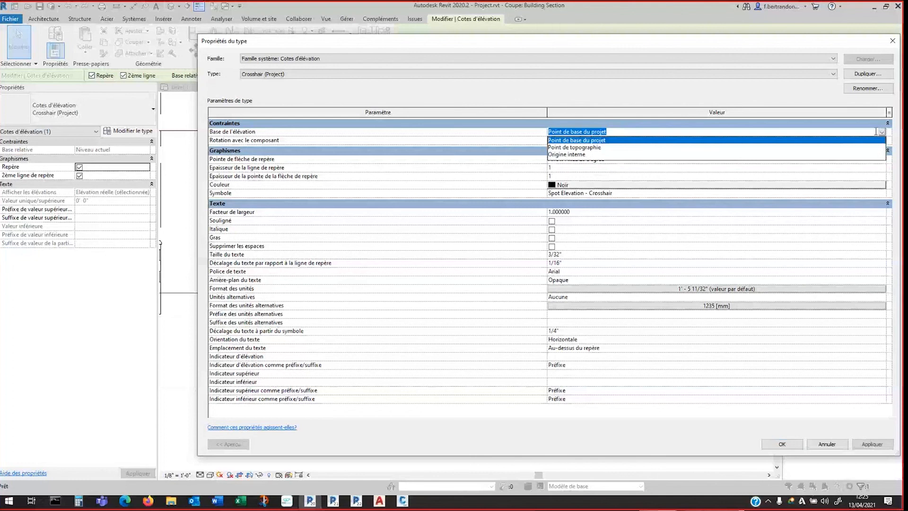
click(599, 151)
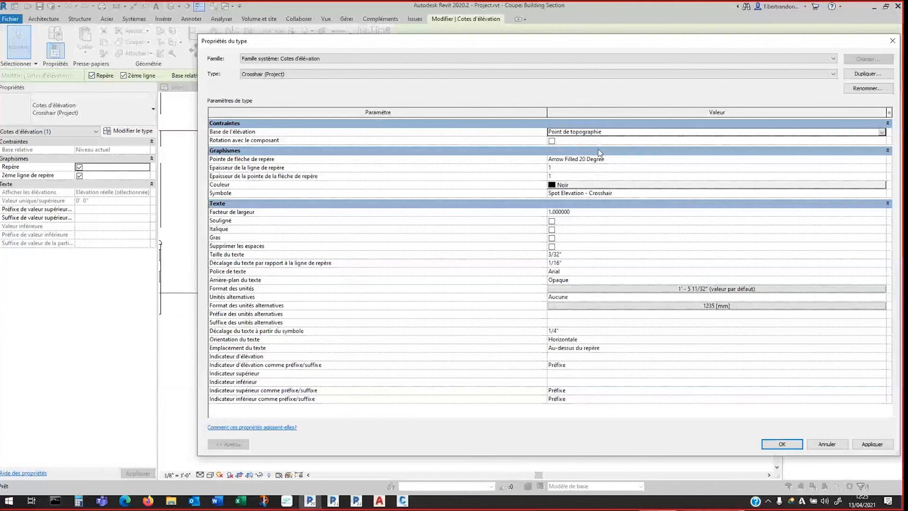
click(782, 443)
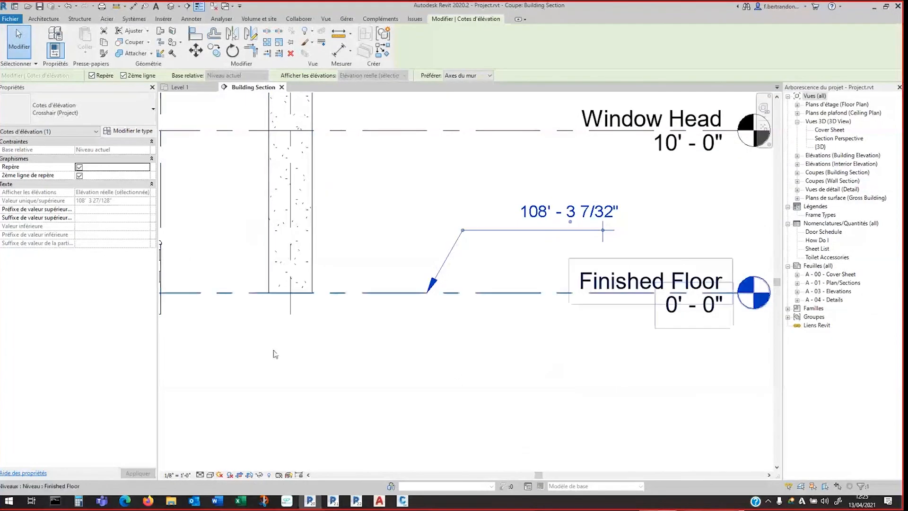
Set the project's length units to metres (Mètres) with 2 decimal places
click(364, 403)
key(u)
key(n)
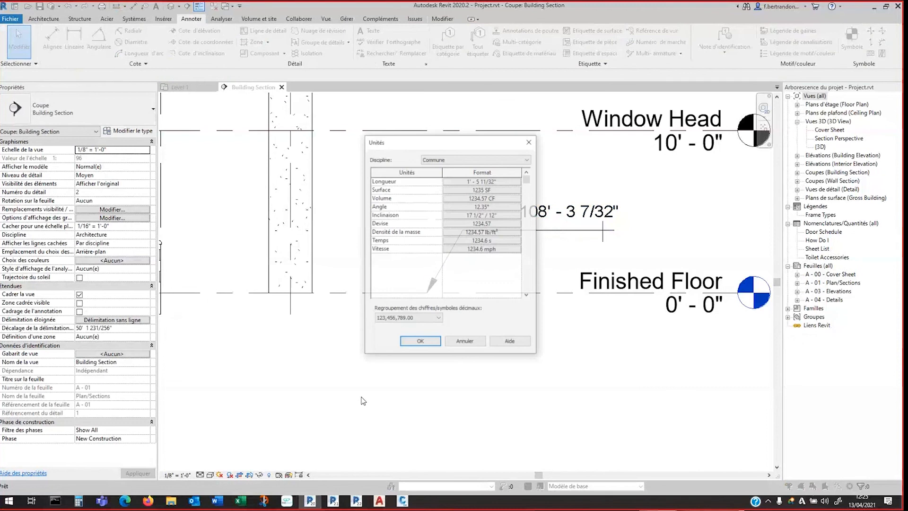
click(481, 183)
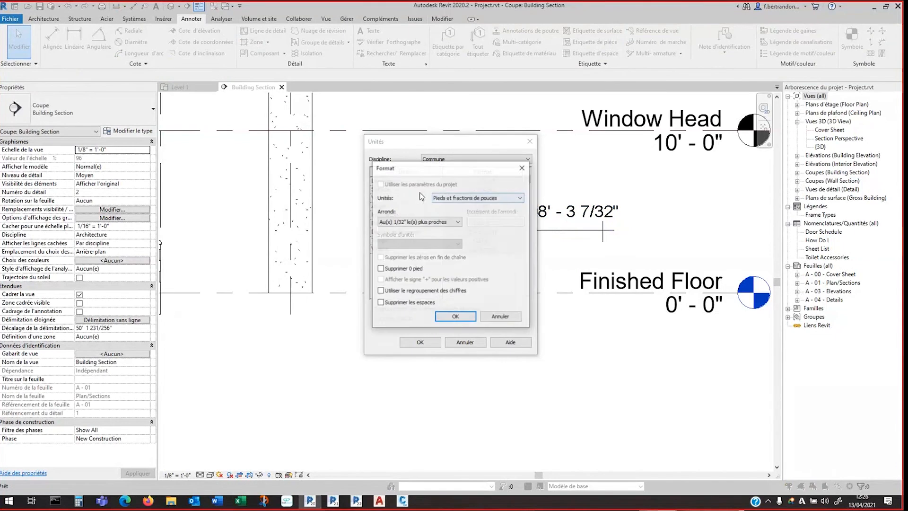
click(492, 198)
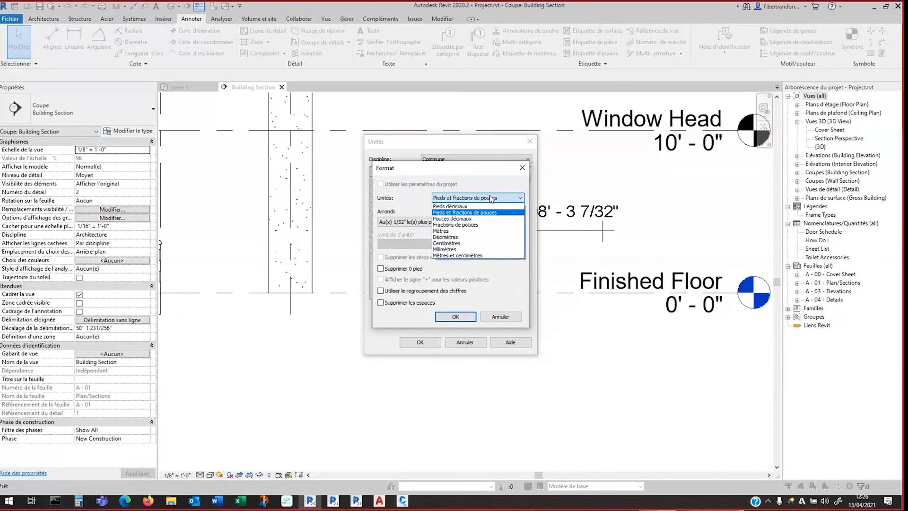
click(471, 232)
click(419, 222)
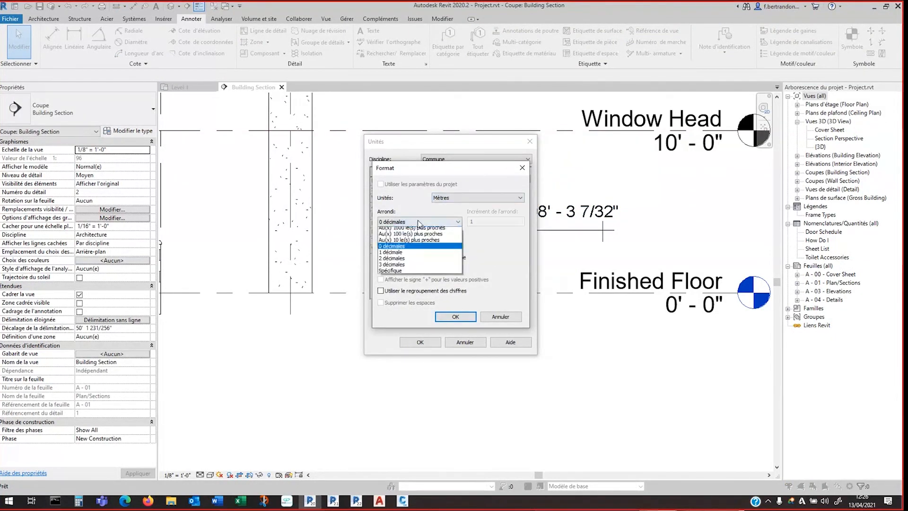
click(411, 263)
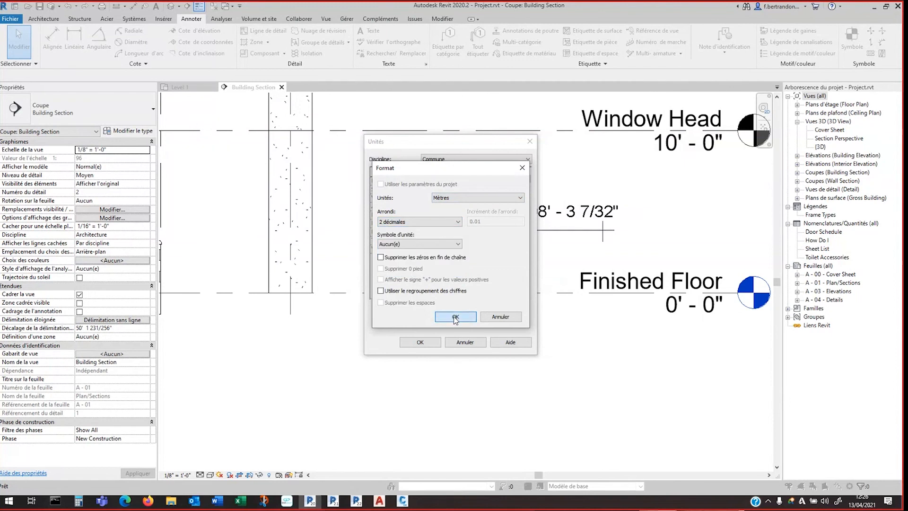
click(455, 316)
click(420, 342)
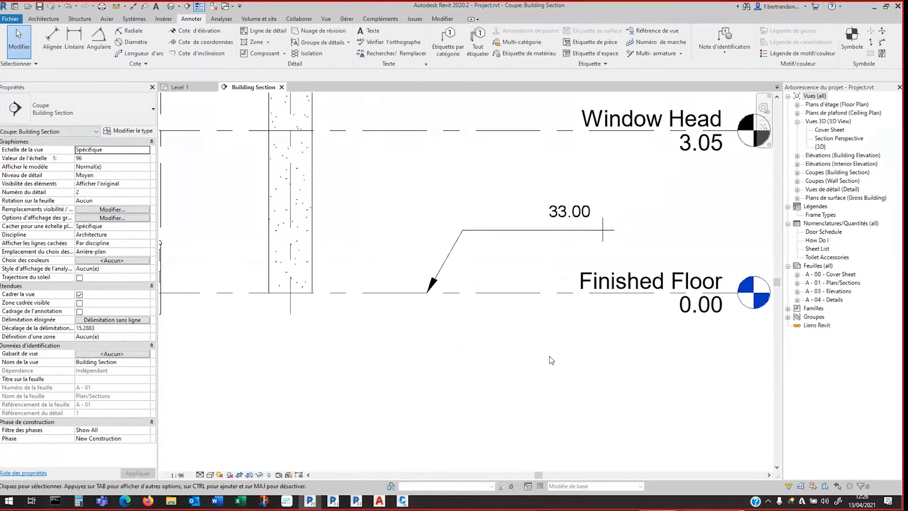
Compare the Finished Floor spot elevation with the level heads' elevations in the Building Section view
middle_drag(543, 363, 453, 350)
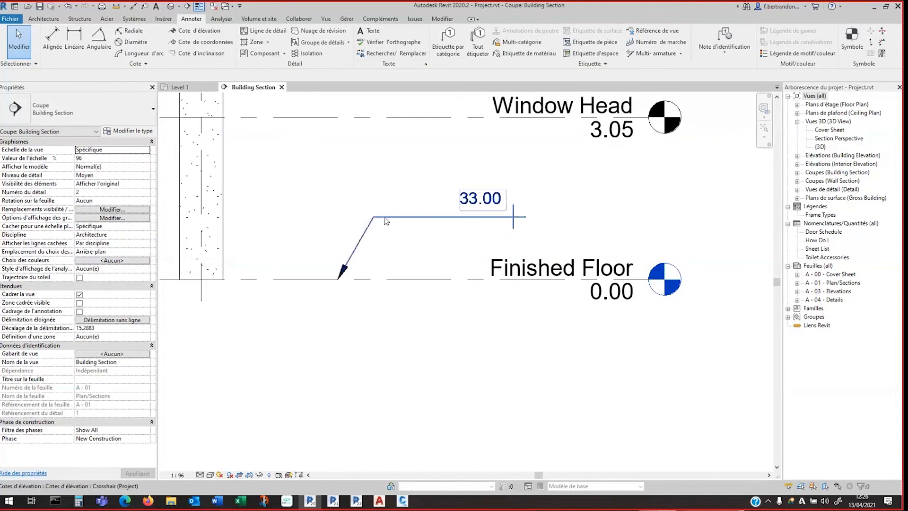
click(507, 189)
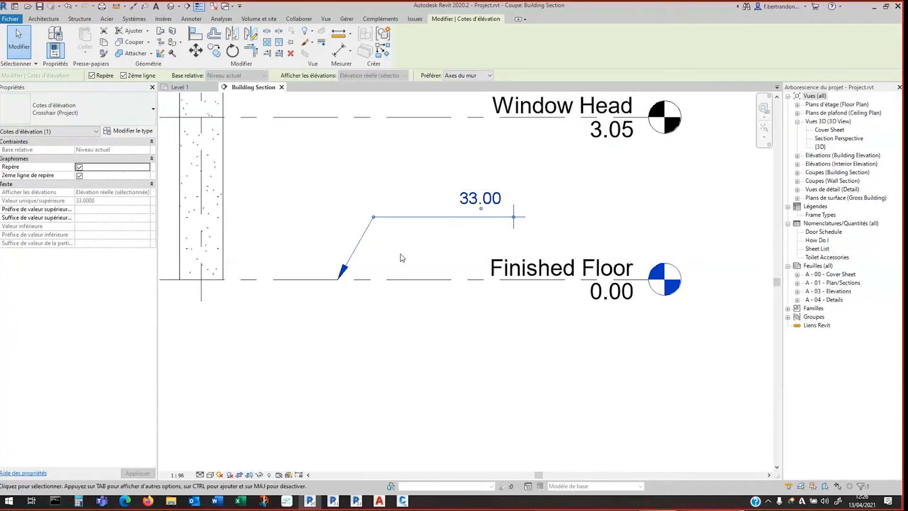
middle_click(410, 374)
middle_click(411, 375)
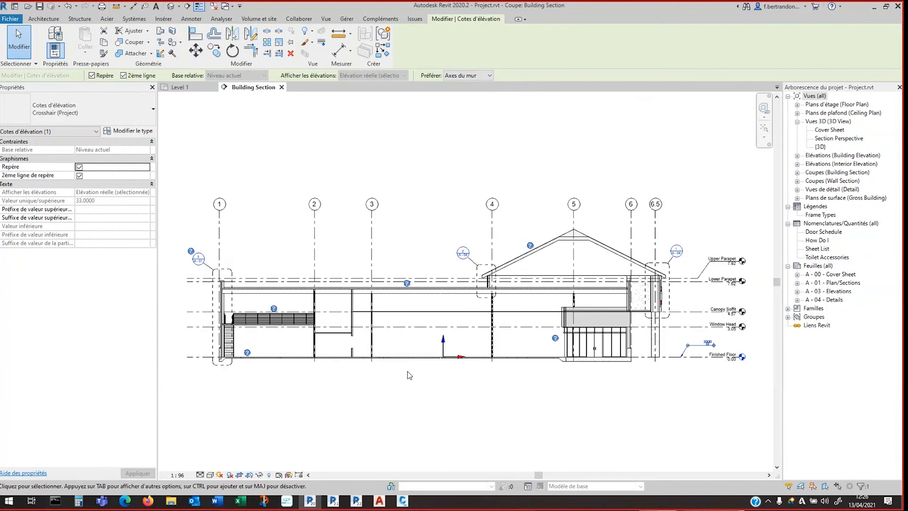
key(Escape)
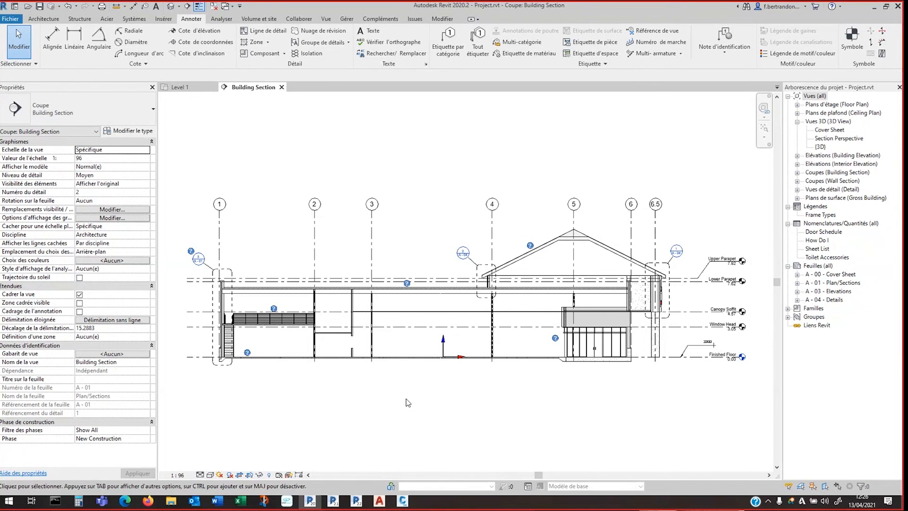
middle_drag(708, 360, 614, 361)
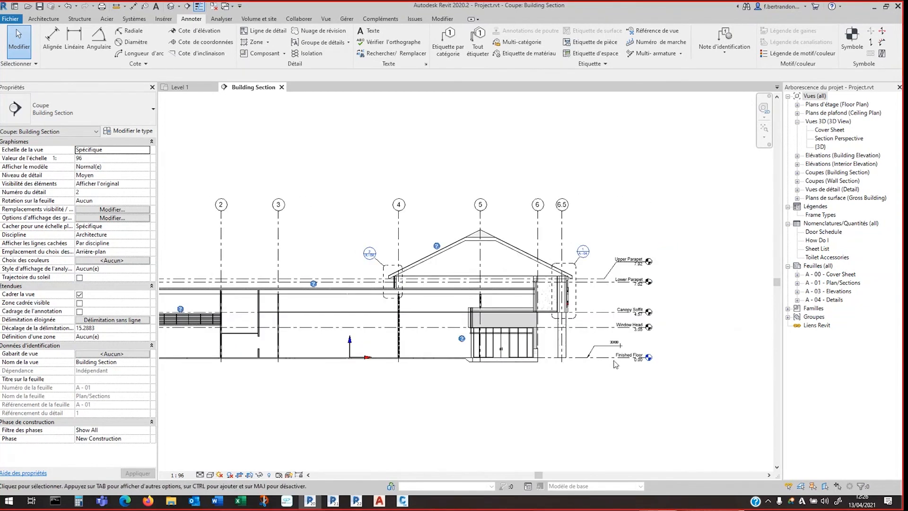
scroll(614, 364, up, 5)
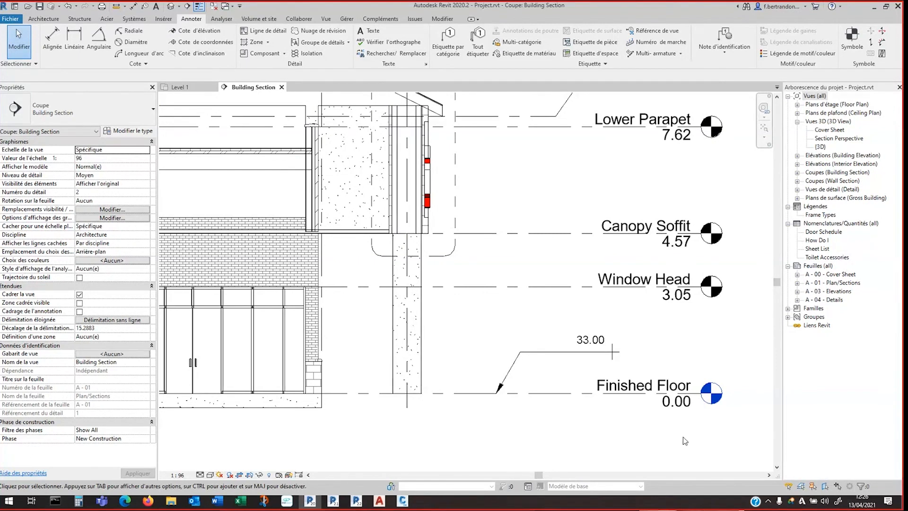
scroll(545, 382, down, 2)
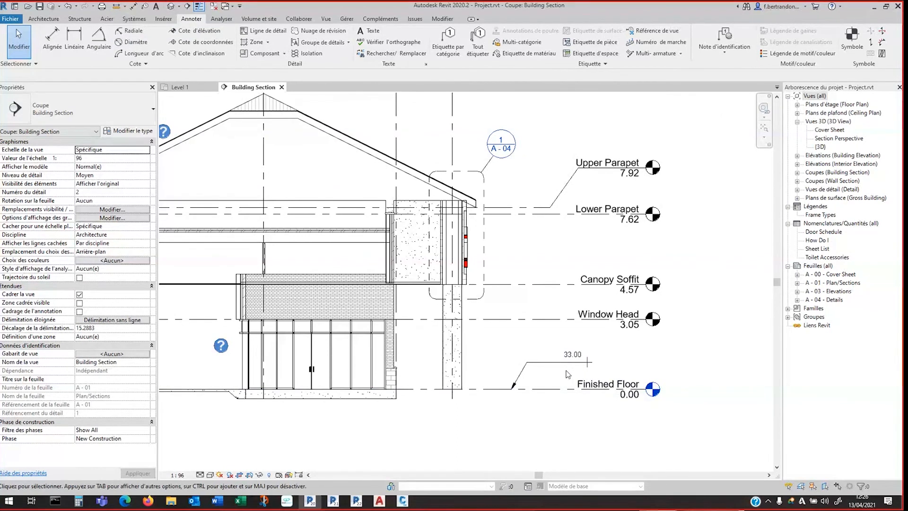
scroll(626, 408, up, 3)
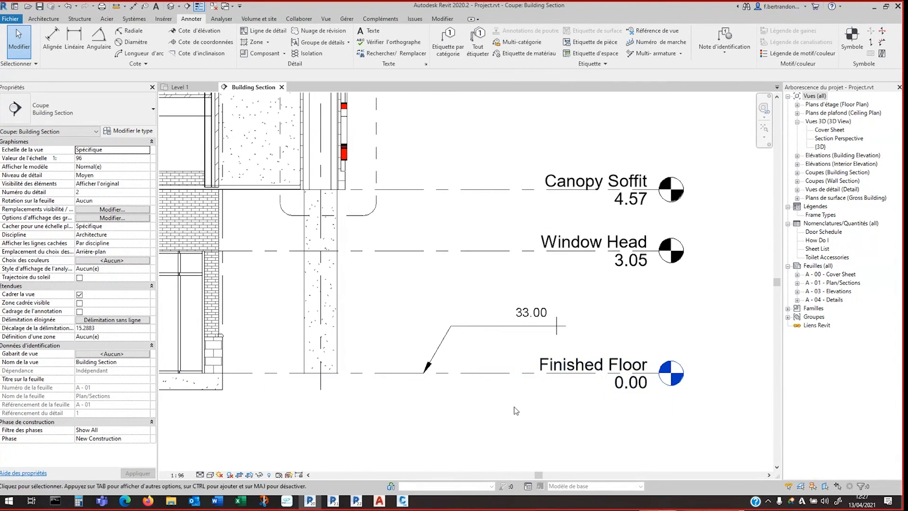
Review the elevation base options in the spot elevation's type properties, keeping Point de topographie
click(472, 327)
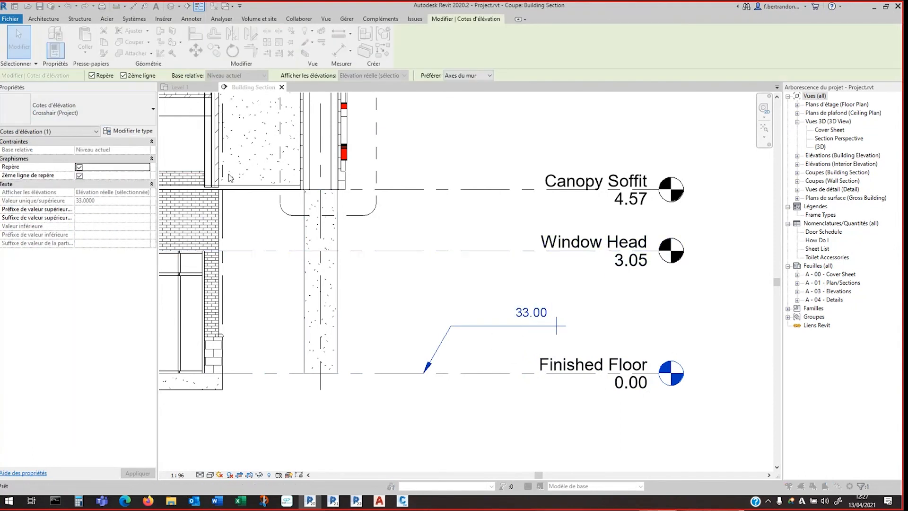
click(127, 131)
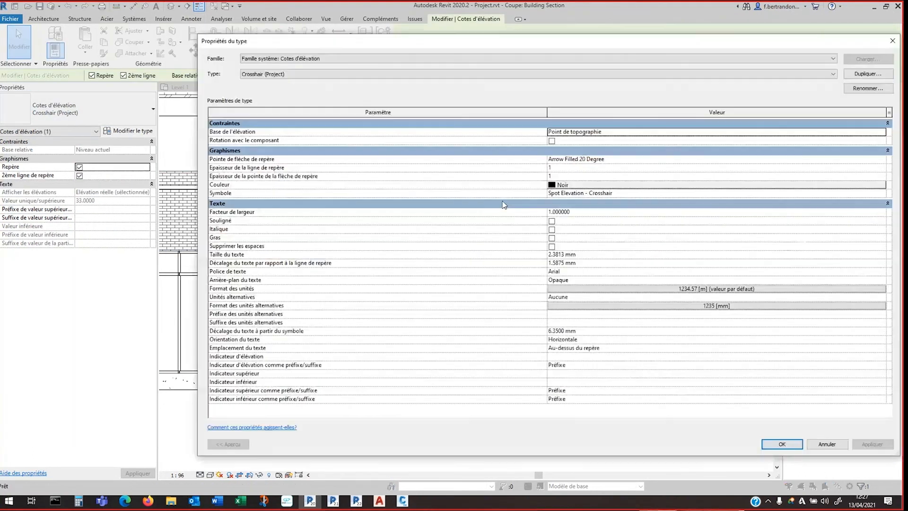
click(881, 132)
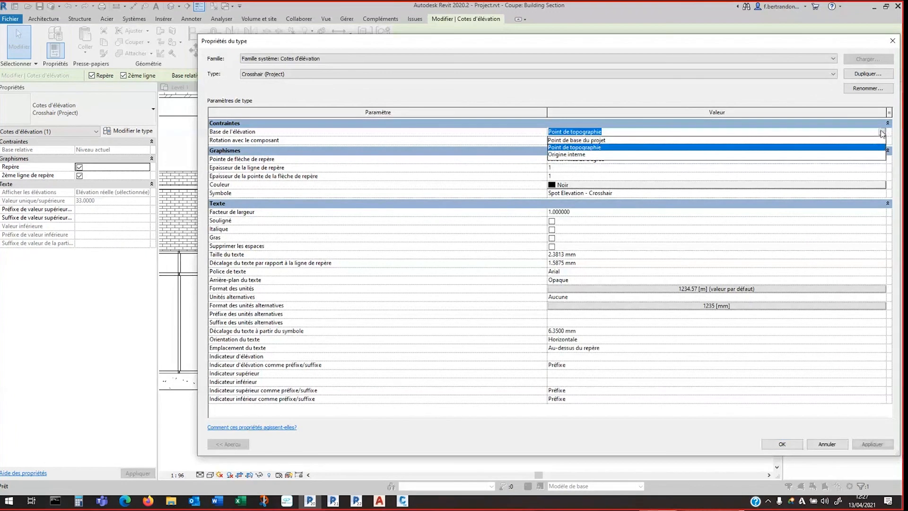
click(582, 148)
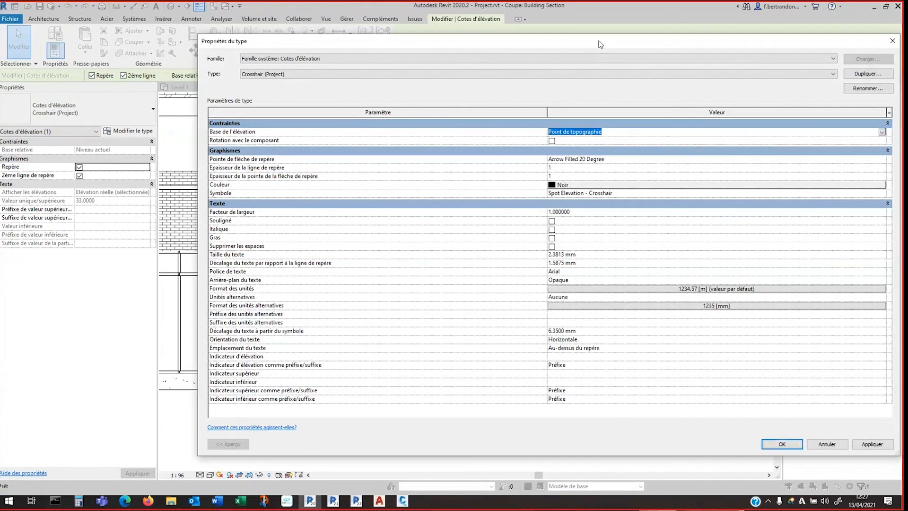
click(781, 444)
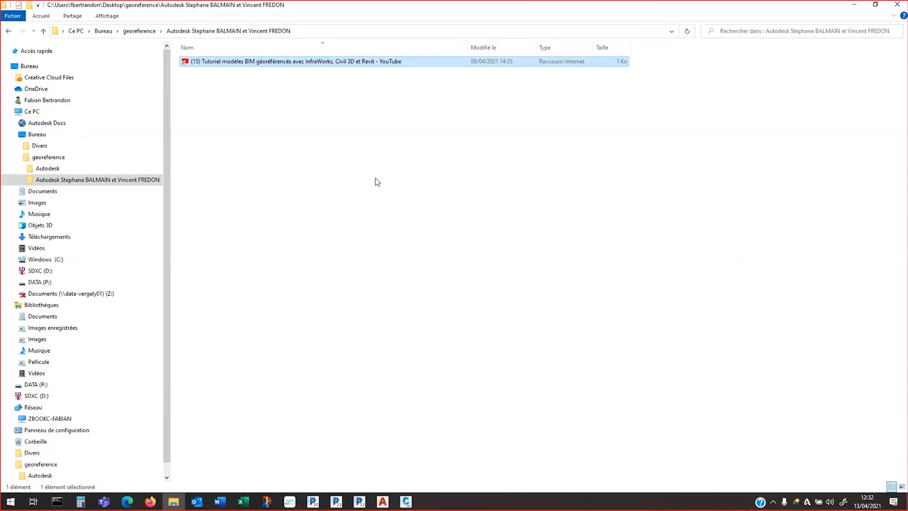
Return from File Explorer to Project.rvt in Revit and display the building in the Level 1 floor plan
click(853, 6)
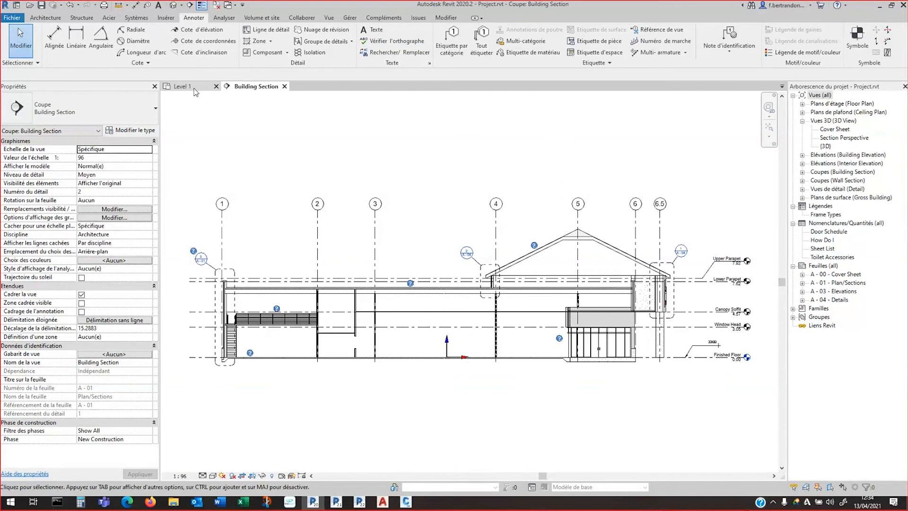
click(196, 92)
scroll(322, 236, down, 2)
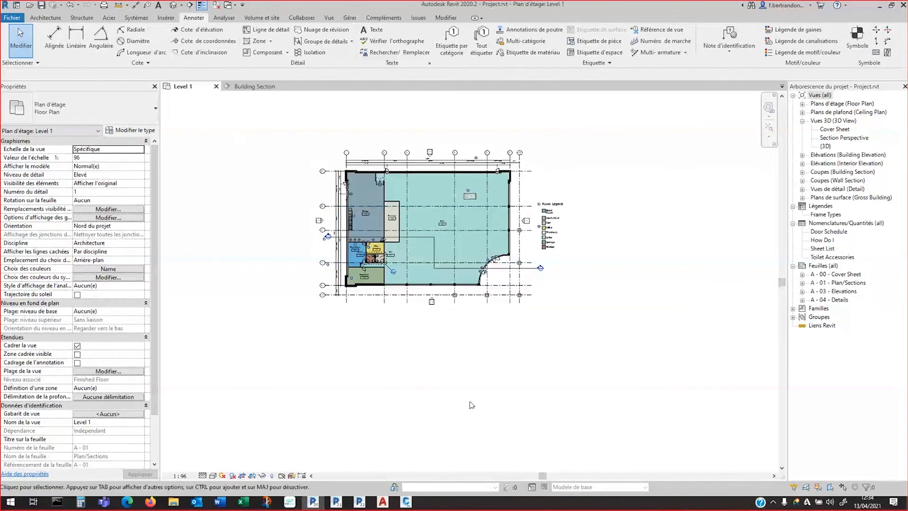
scroll(425, 223, up, 2)
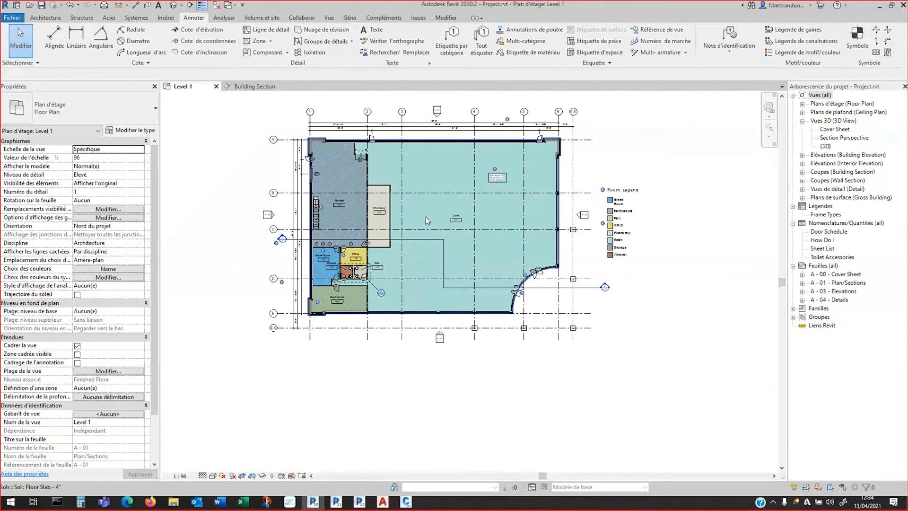